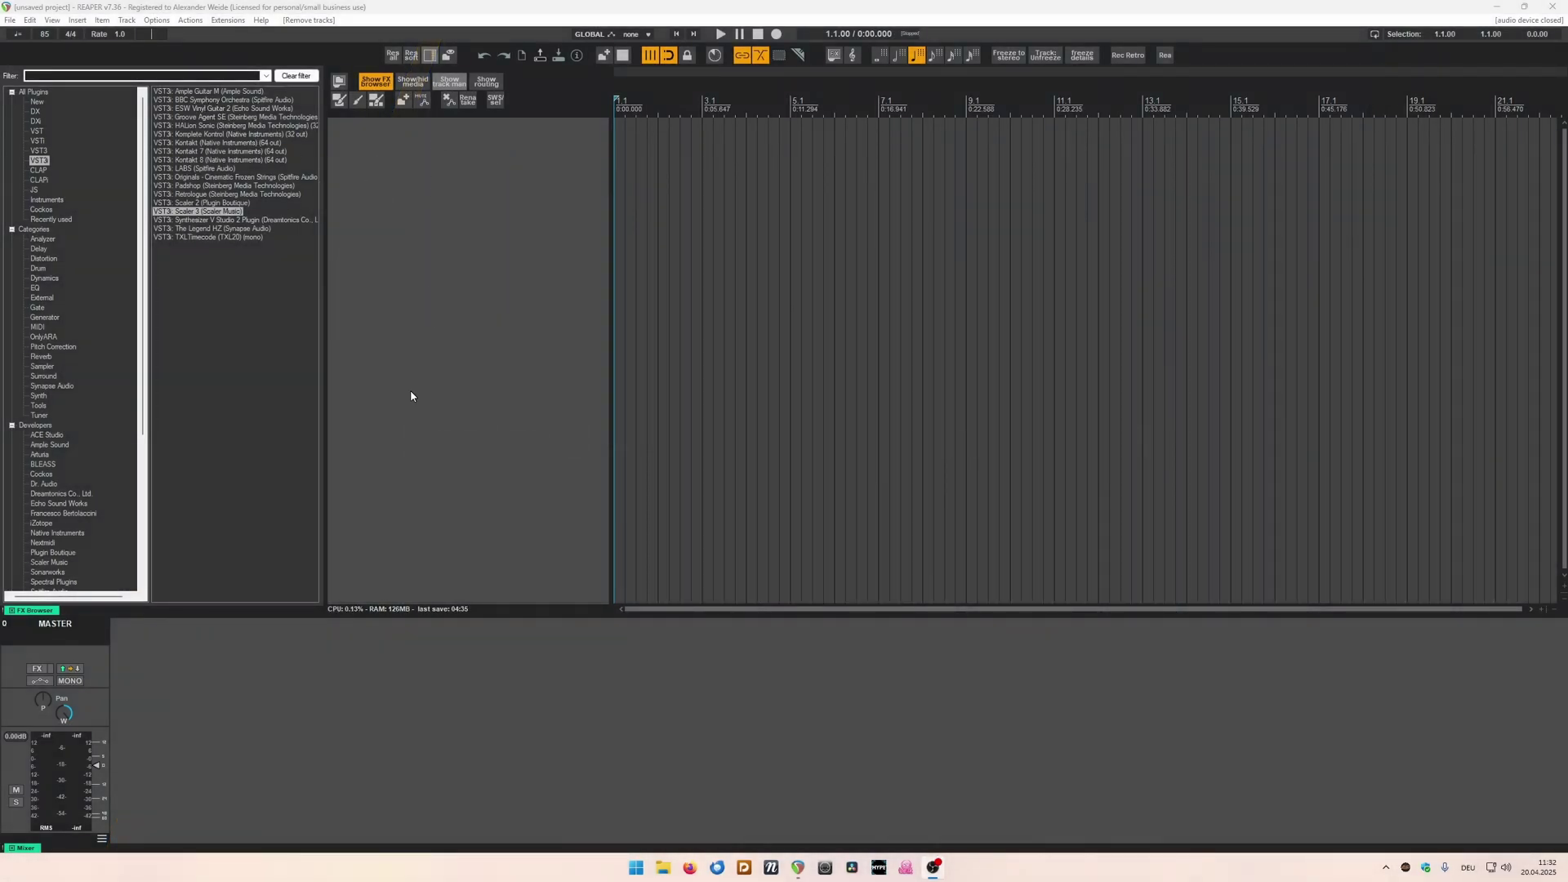
# Add Scaler 3 as an instrument on a new track and close its plugin and FX chain windows.
pyautogui.click(165, 209)
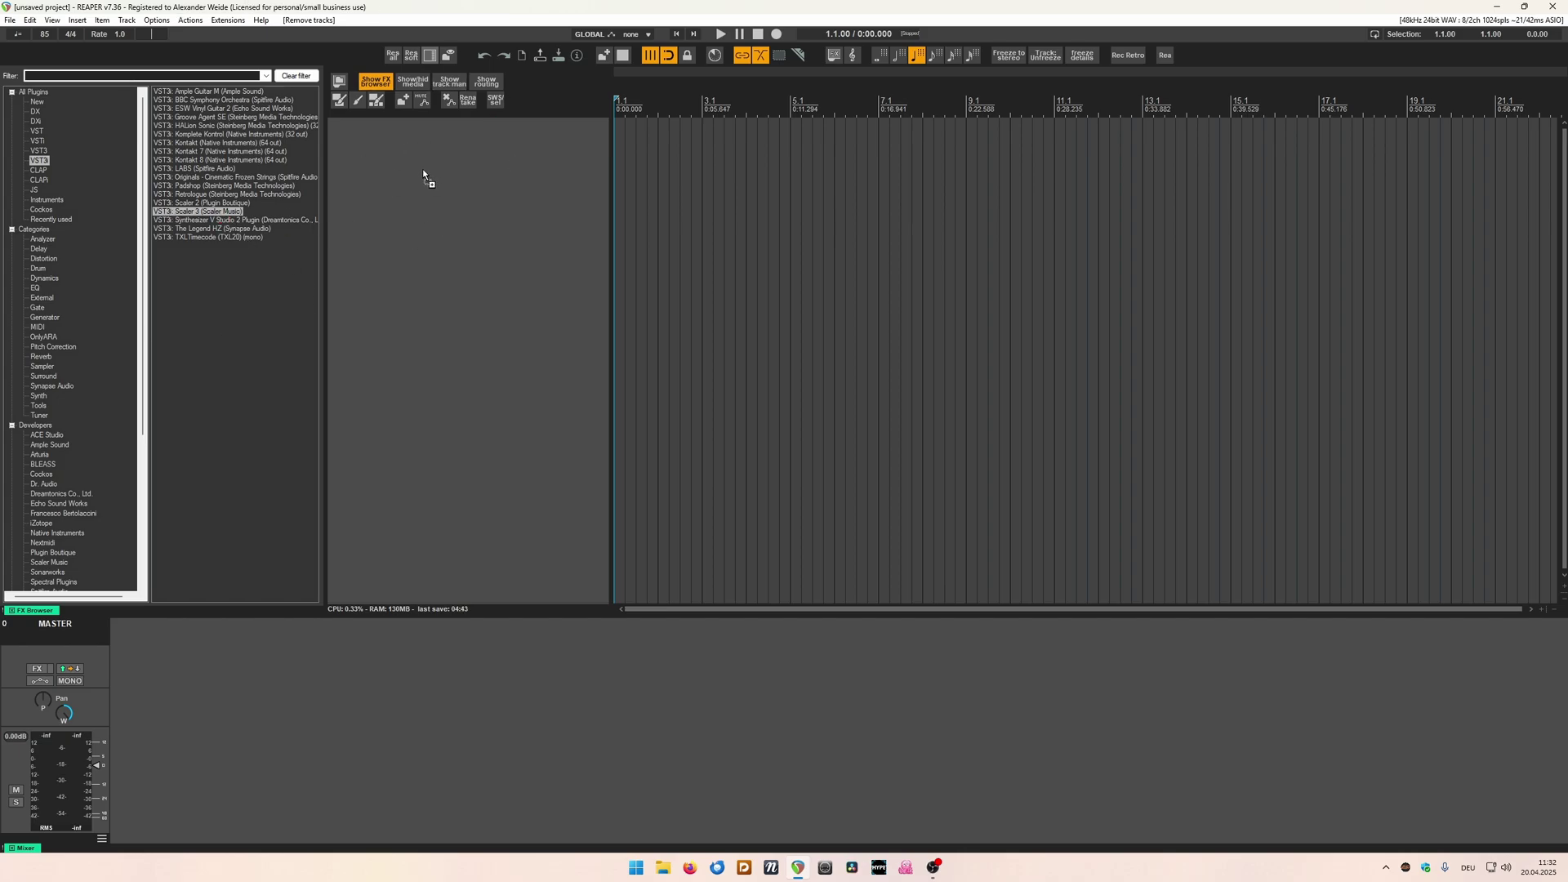
pyautogui.moveTo(423, 170); pyautogui.dragTo(423, 170)
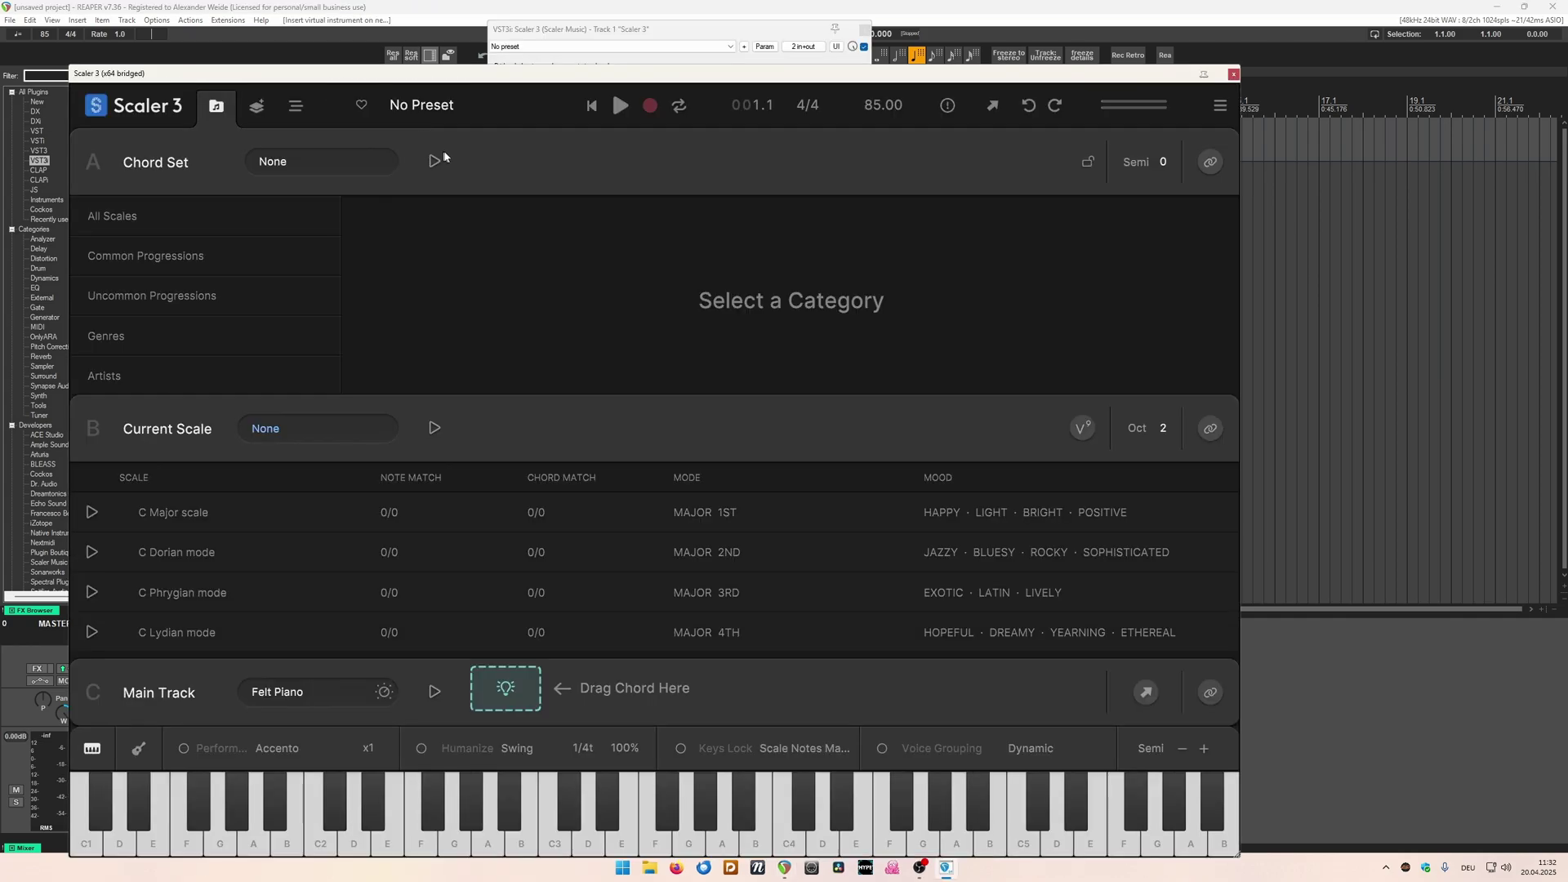
pyautogui.click(1234, 76)
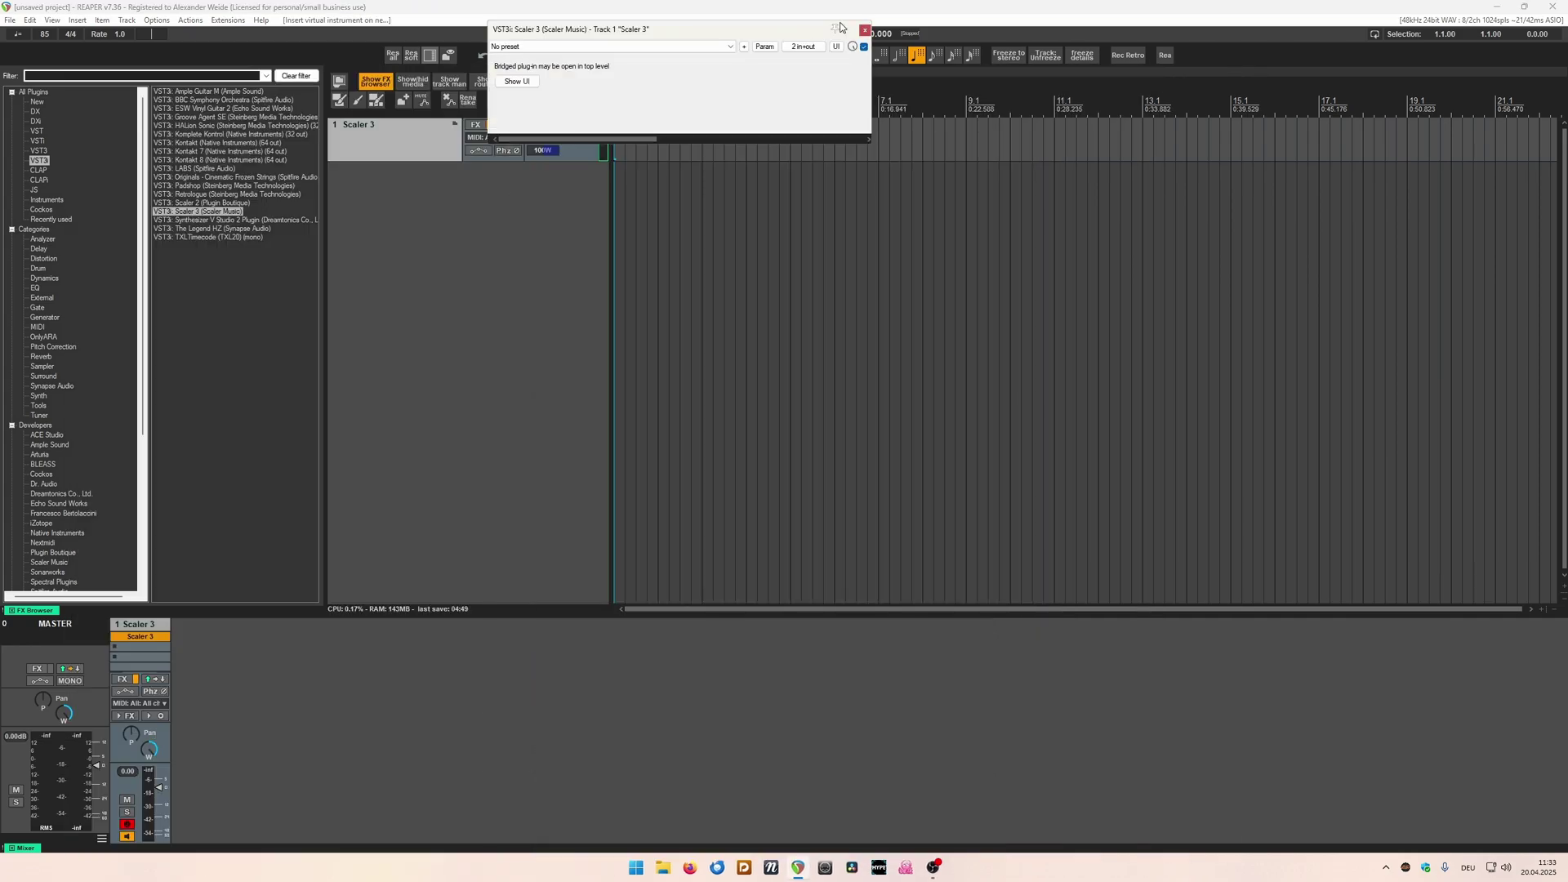
pyautogui.click(864, 31)
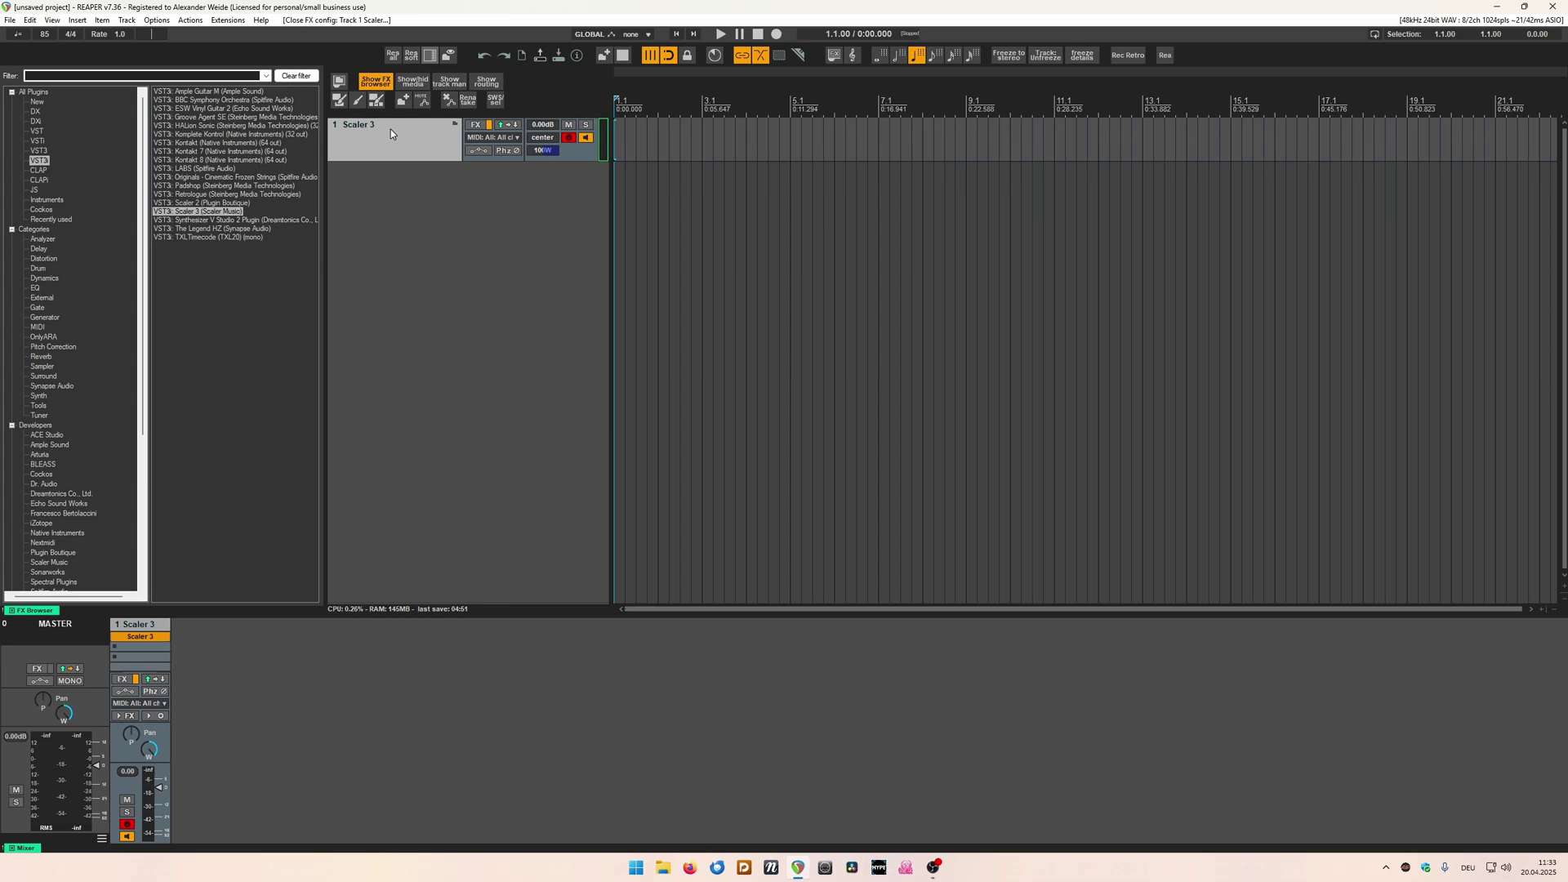
# Rename the Scaler 3 track to 'Scaler 3 Sketch'.
pyautogui.doubleClick(369, 125)
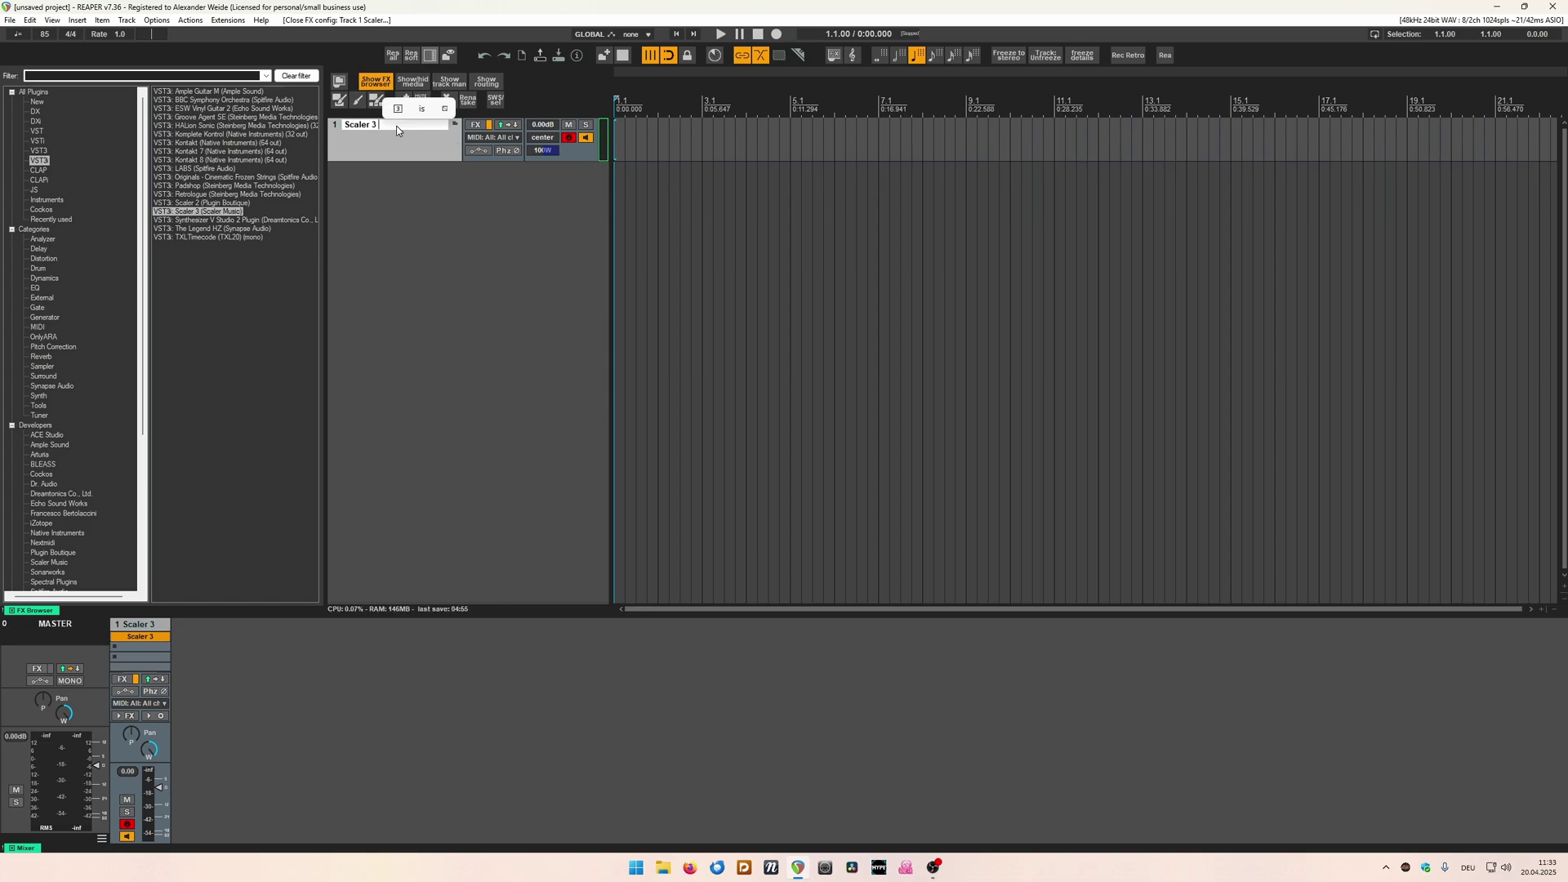
pyautogui.write('Sketch')
pyautogui.press('Return')
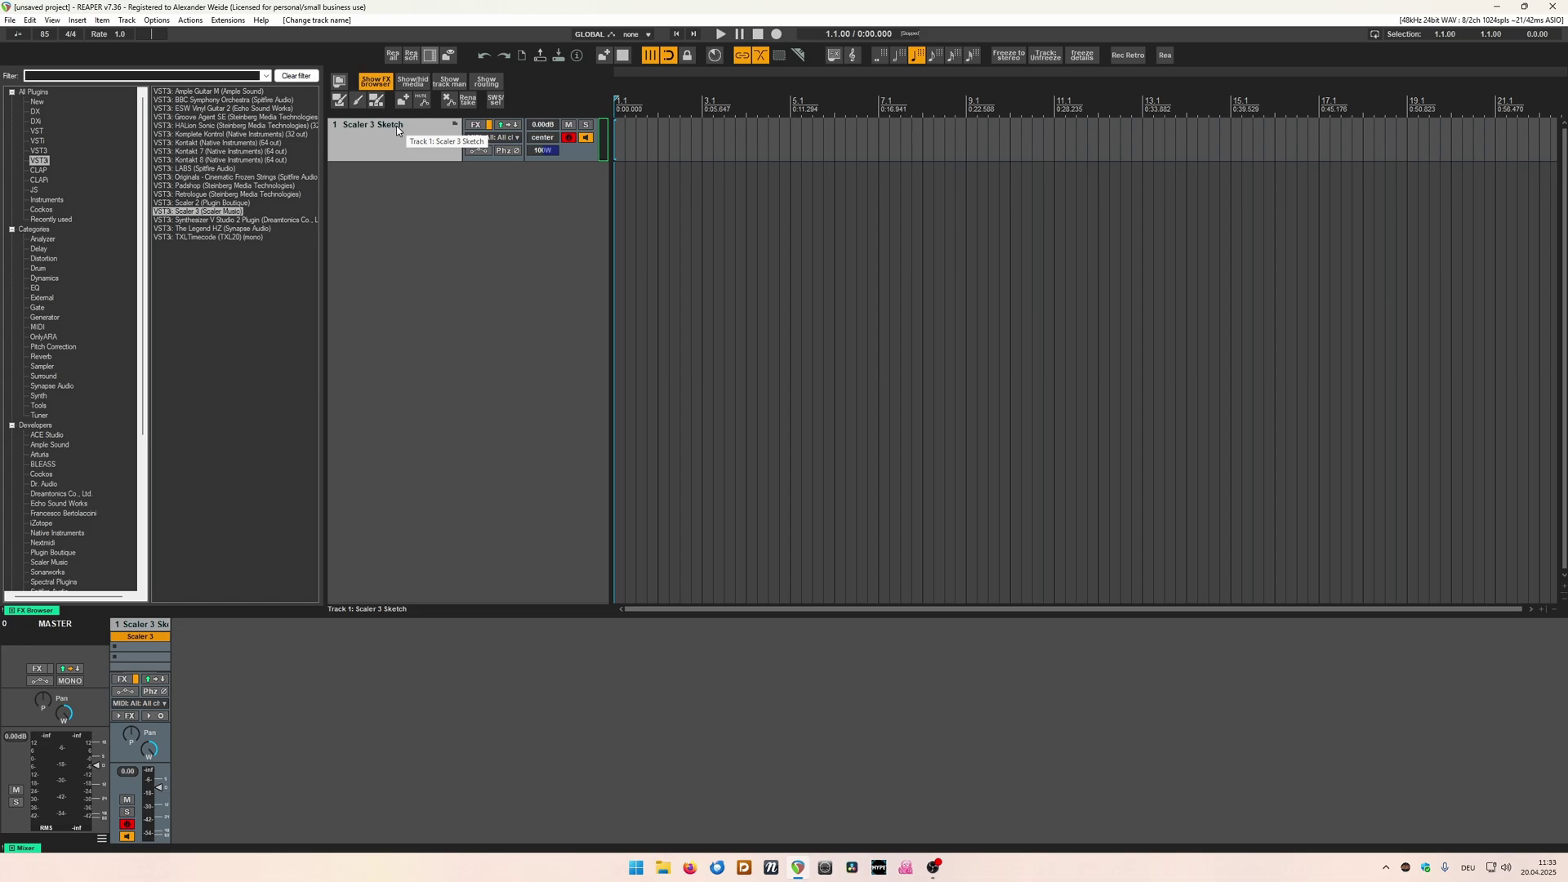
# Turn the track's phase inversion on and back off, and browse its record input choices without changing them.
pyautogui.click(502, 150)
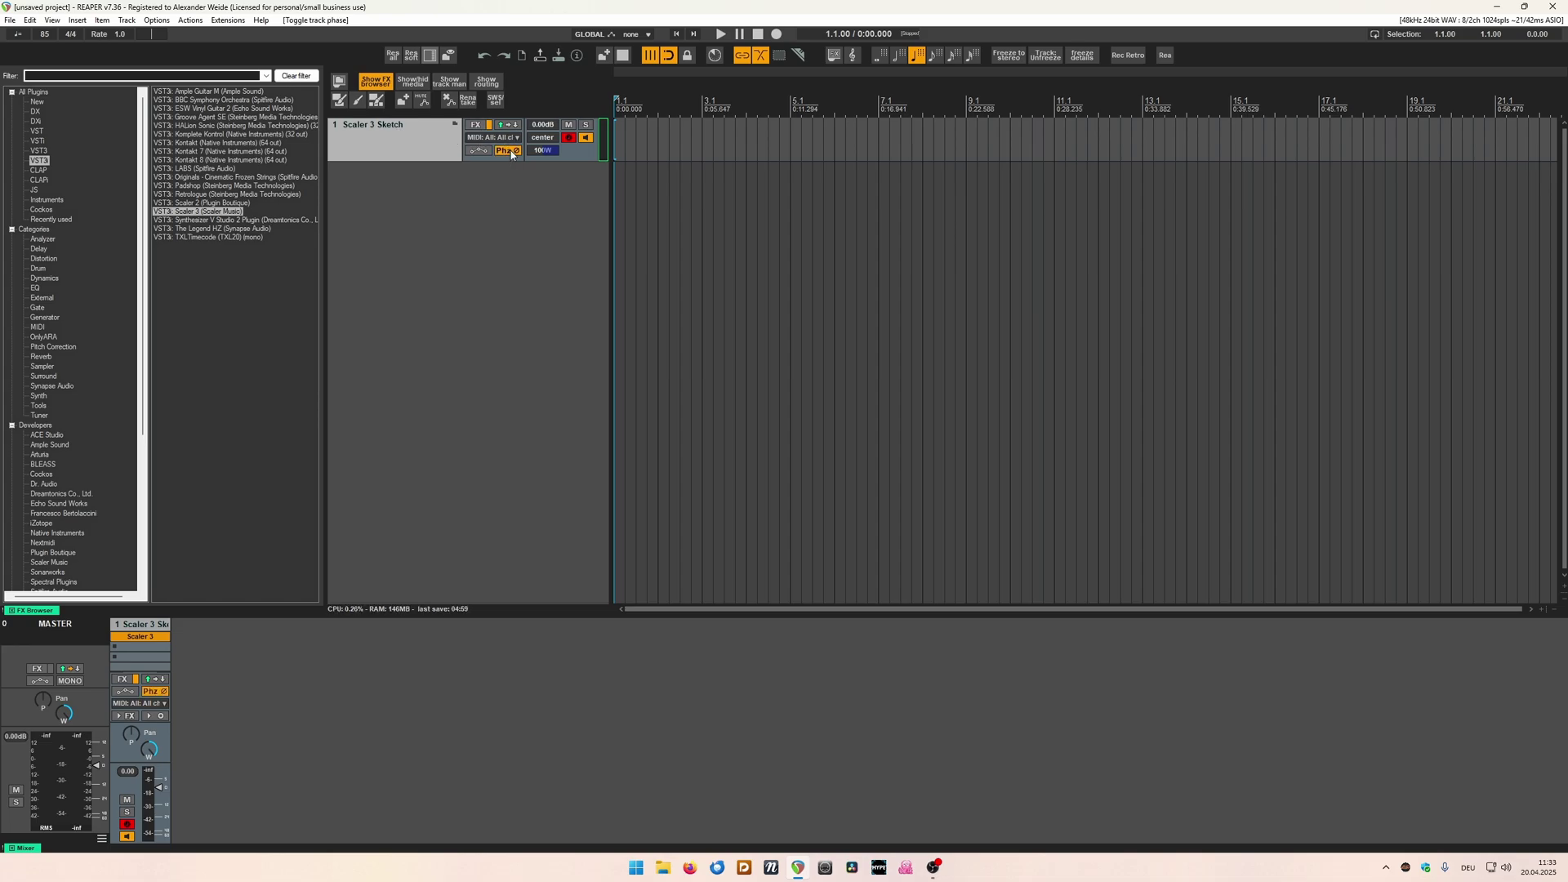
pyautogui.click(512, 153)
pyautogui.click(503, 139)
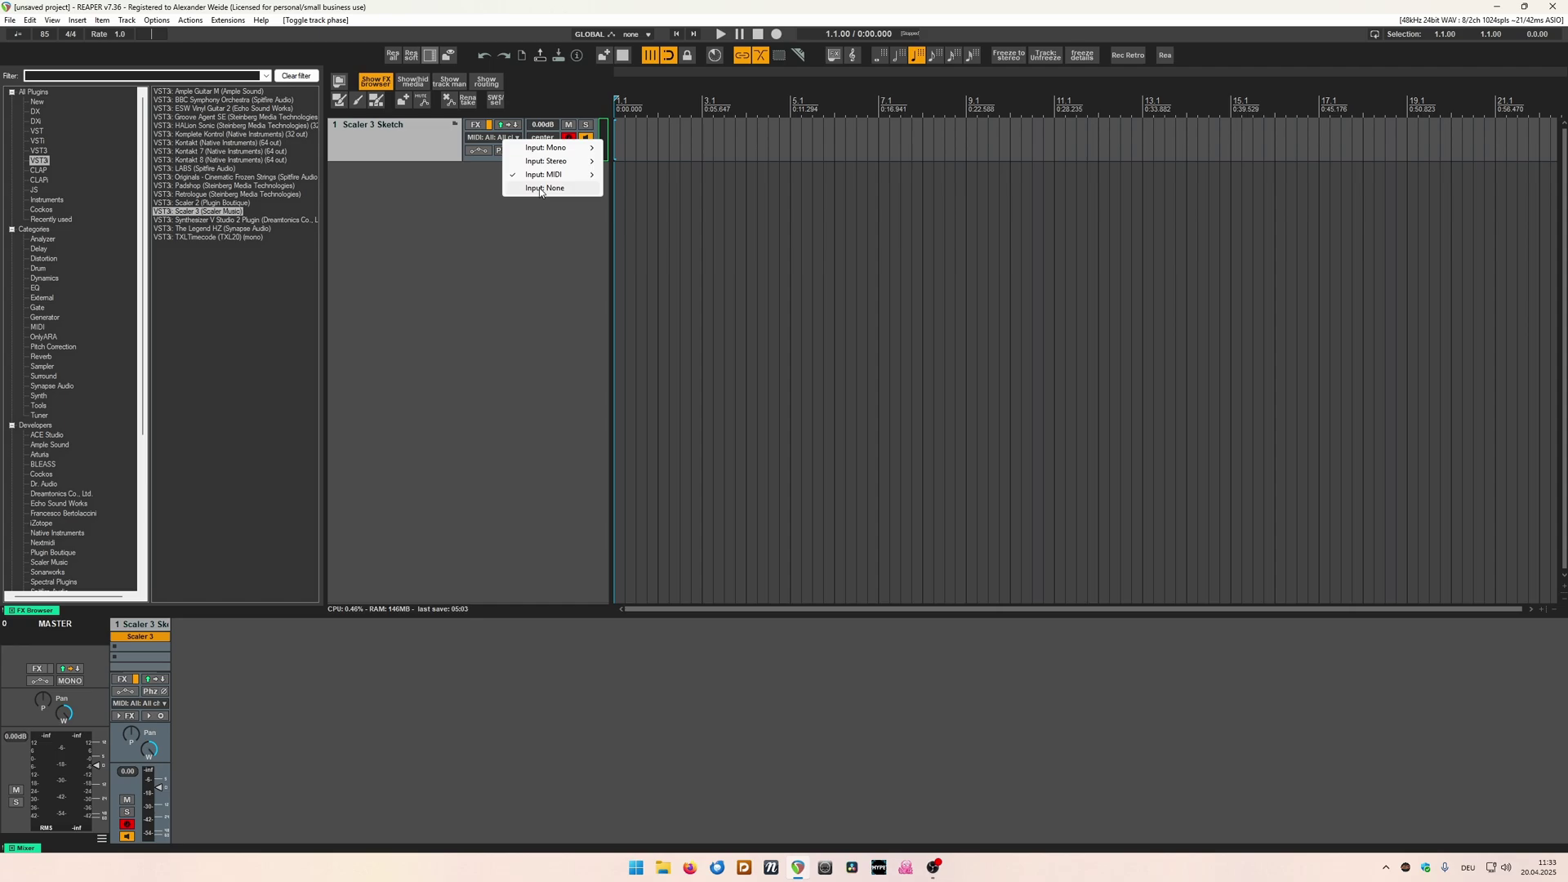
pyautogui.moveTo(560, 178)
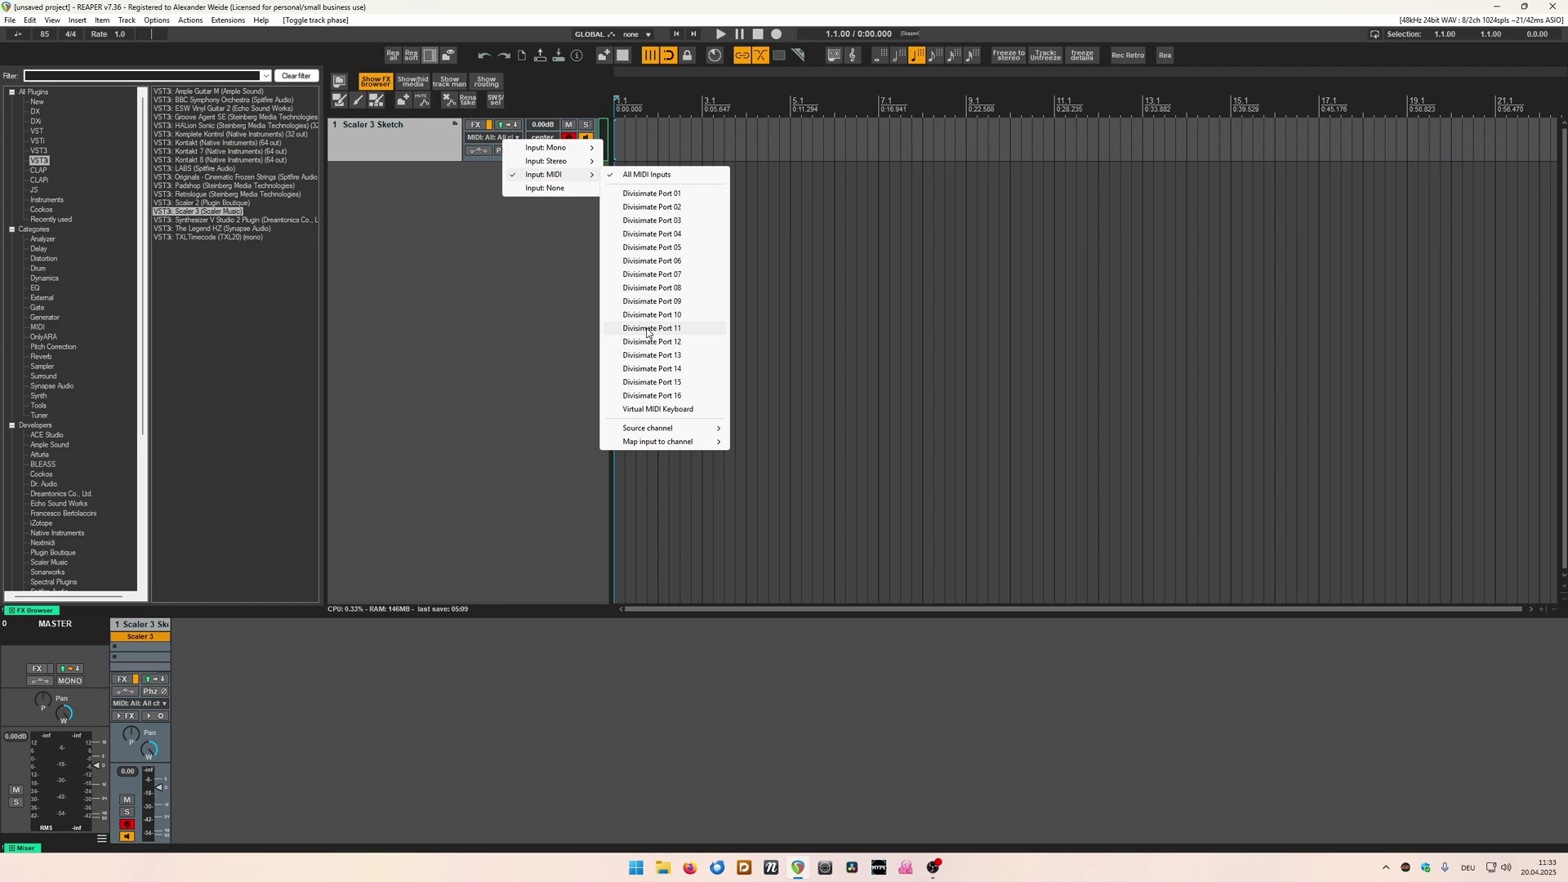
pyautogui.click(540, 361)
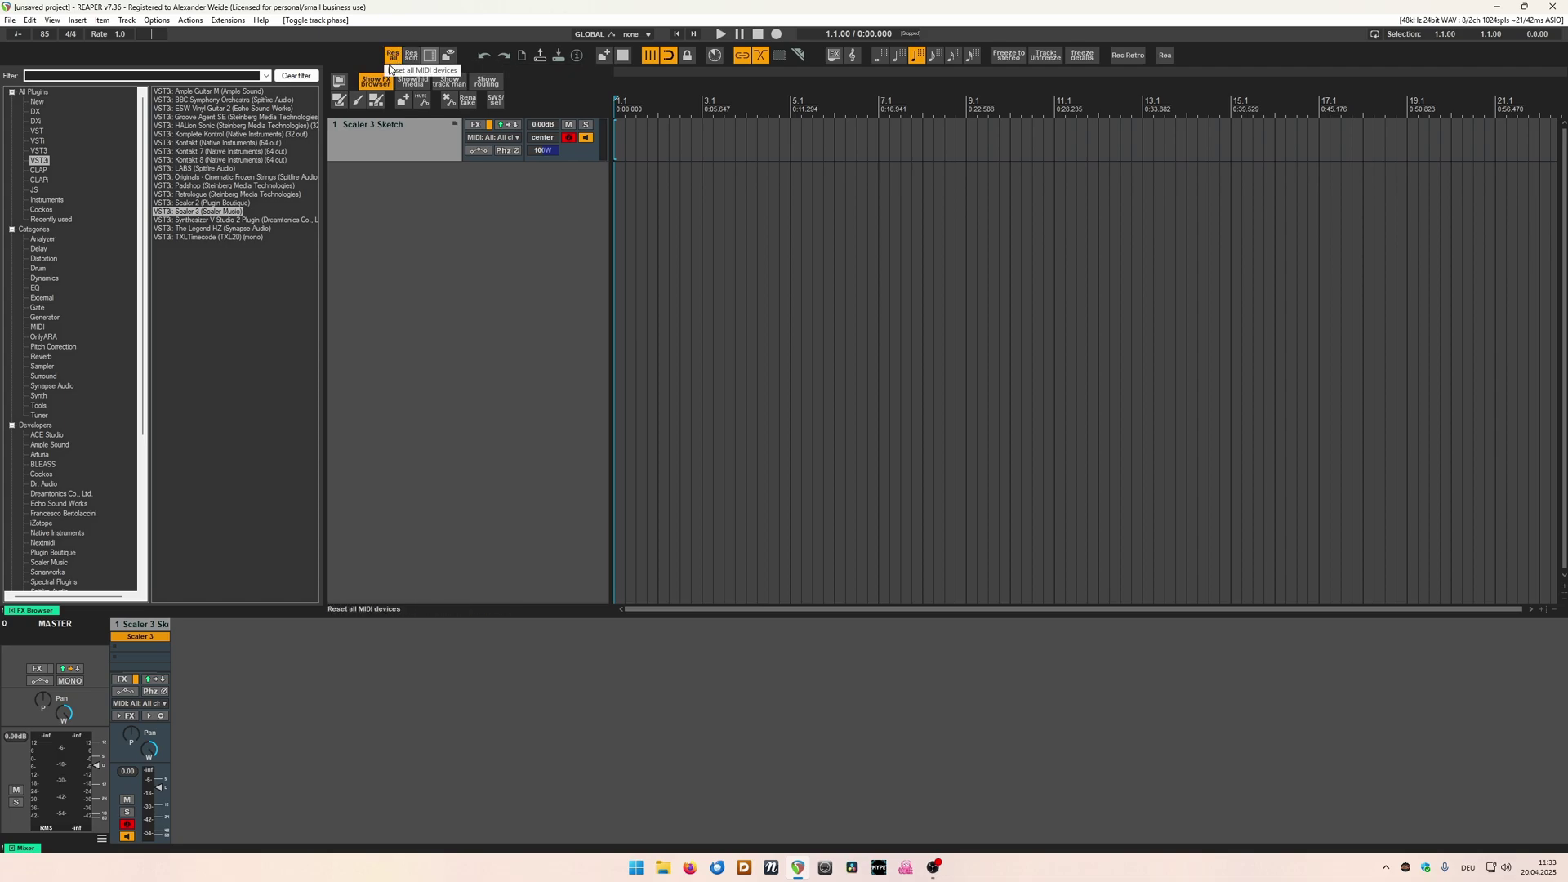
# Set the track's record input to the MIDI LKMK3 device, then change it to Input: None.
pyautogui.click(498, 141)
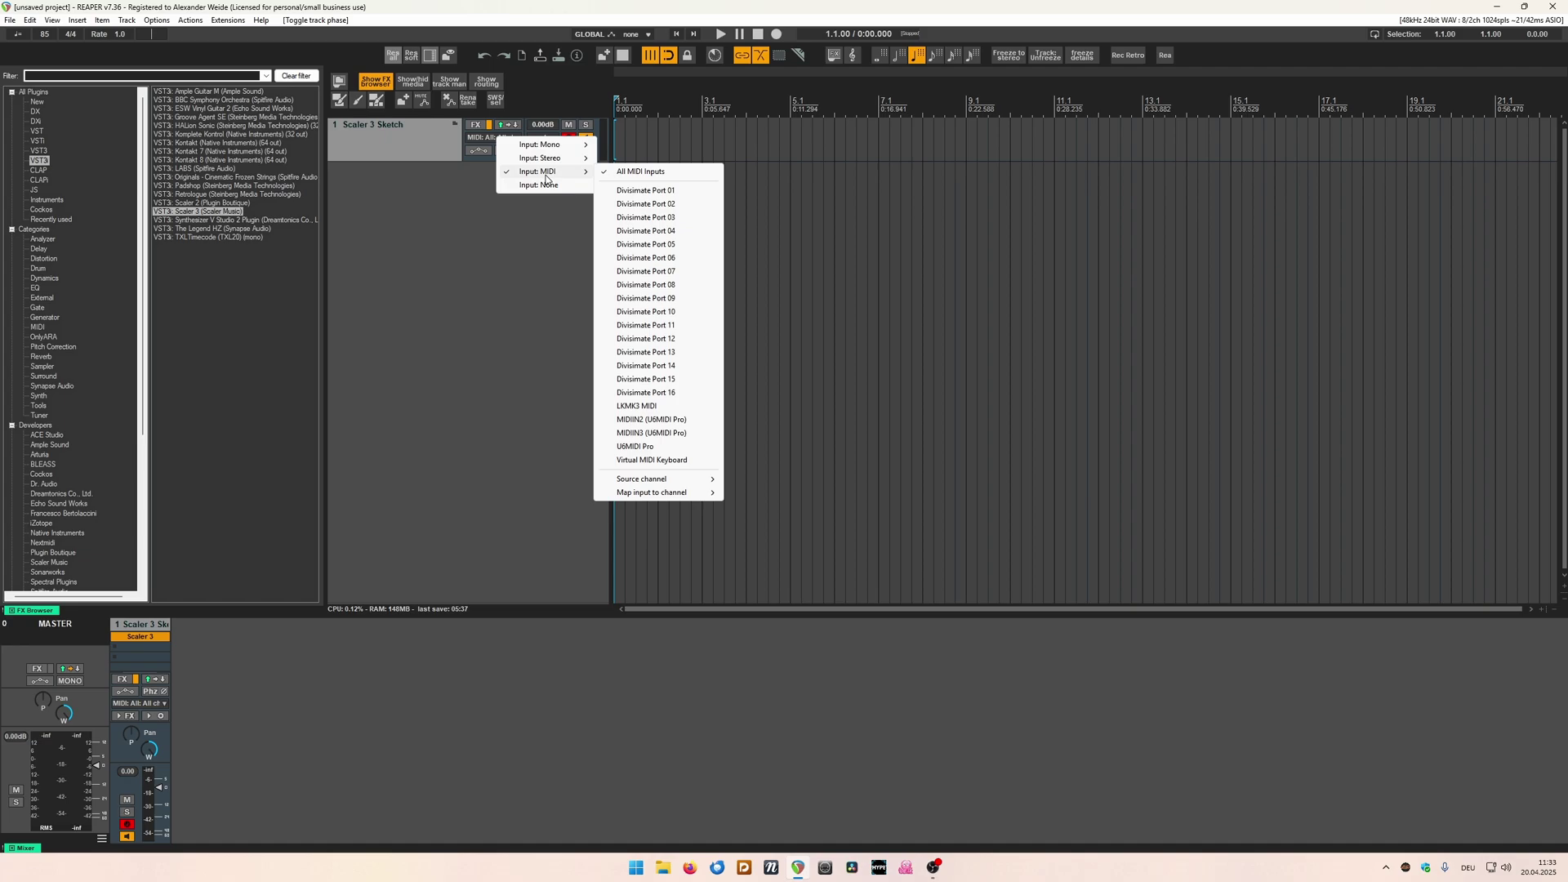
pyautogui.click(659, 410)
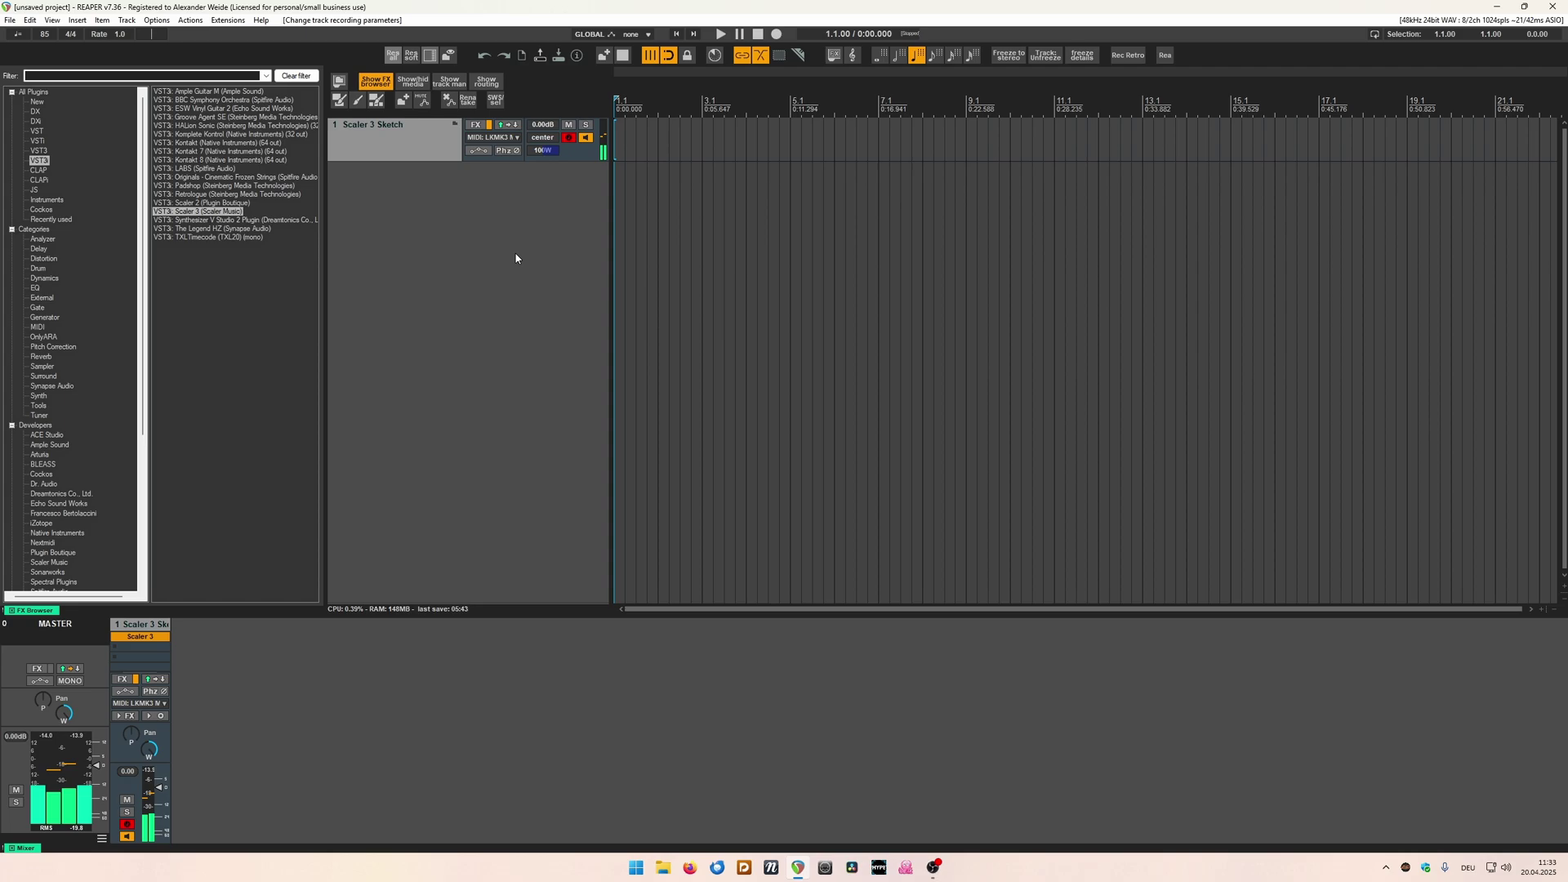
pyautogui.click(508, 138)
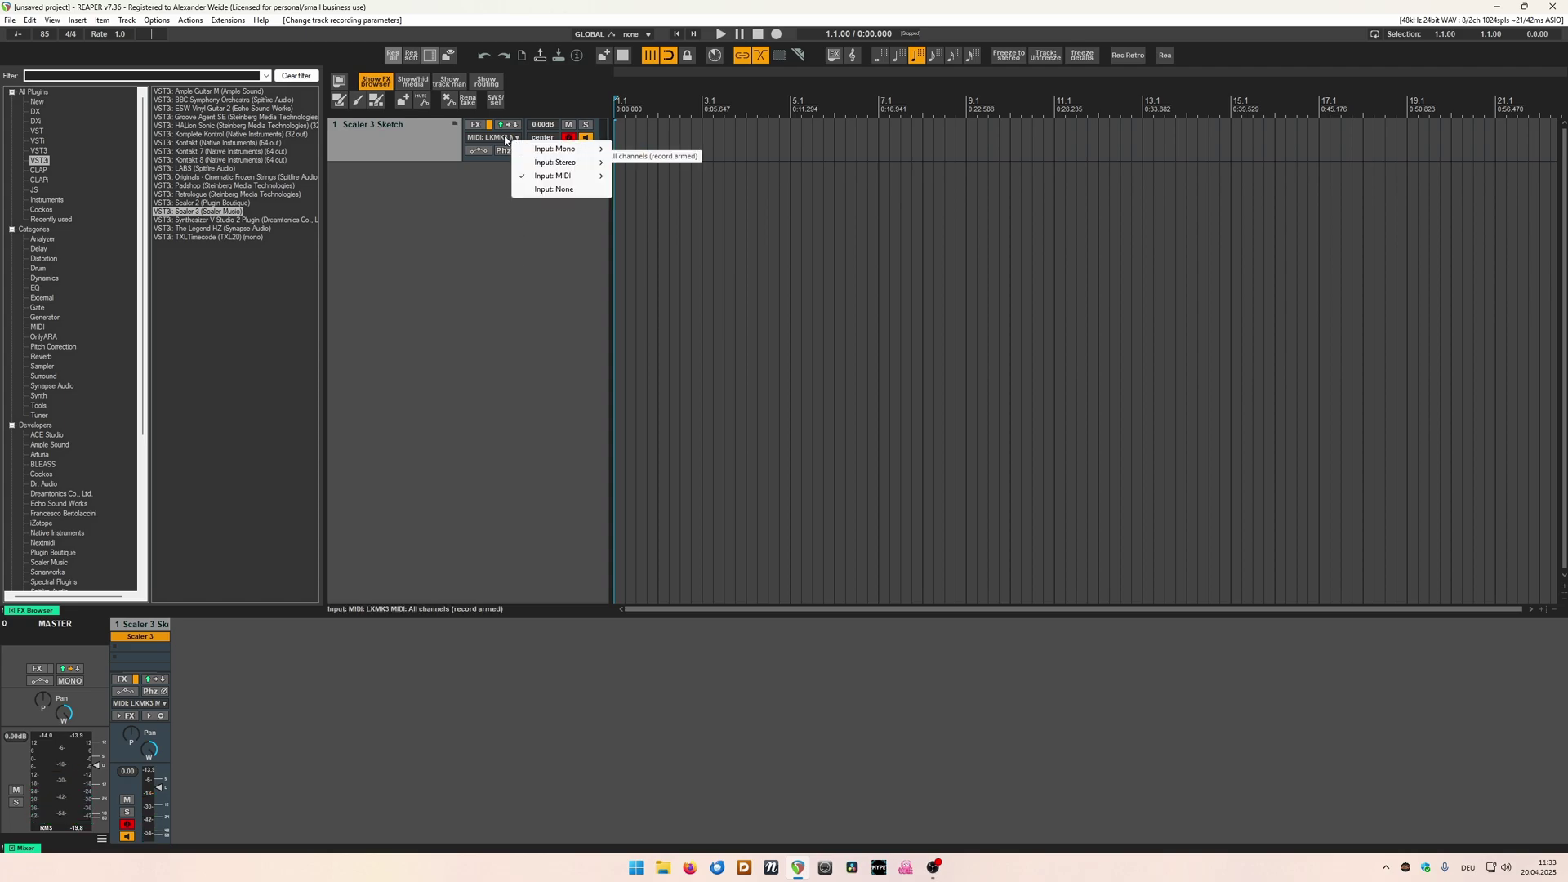
pyautogui.click(544, 190)
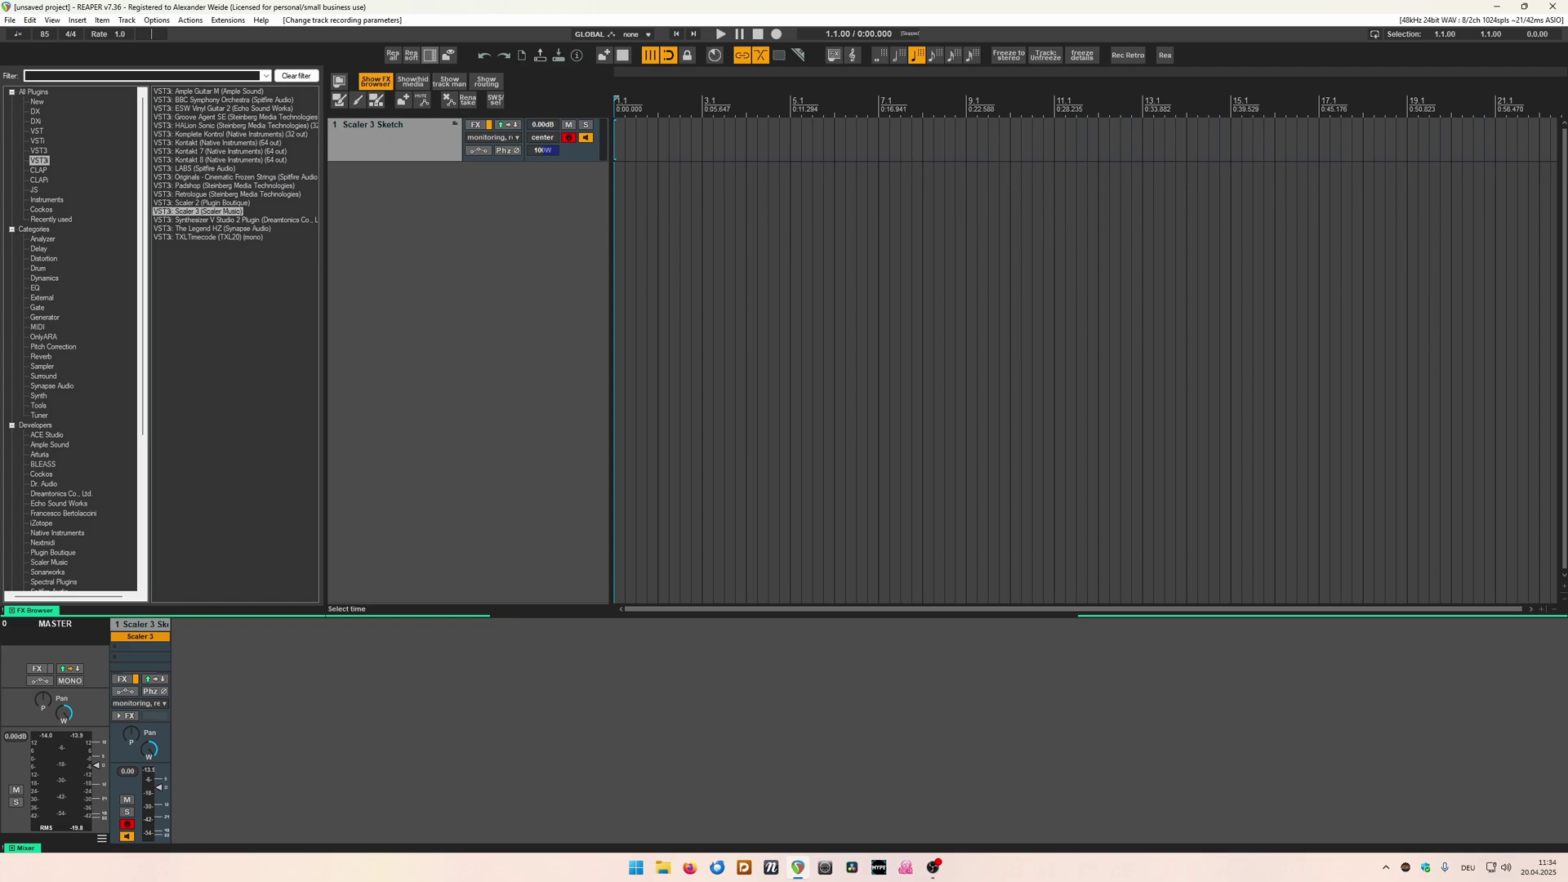
pyautogui.click(148, 20)
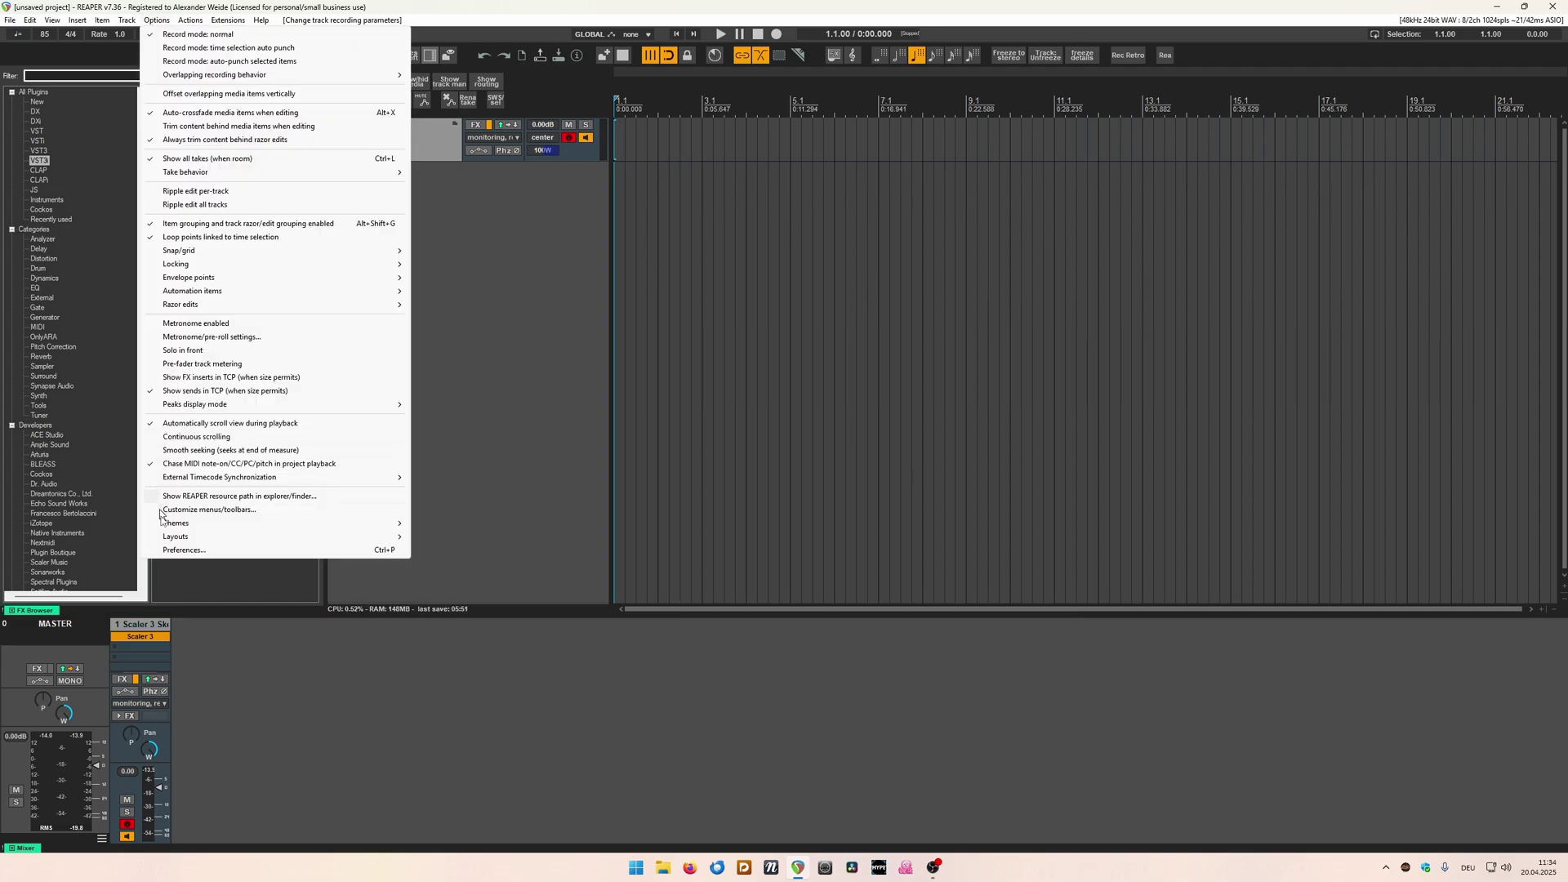
pyautogui.moveTo(185, 523)
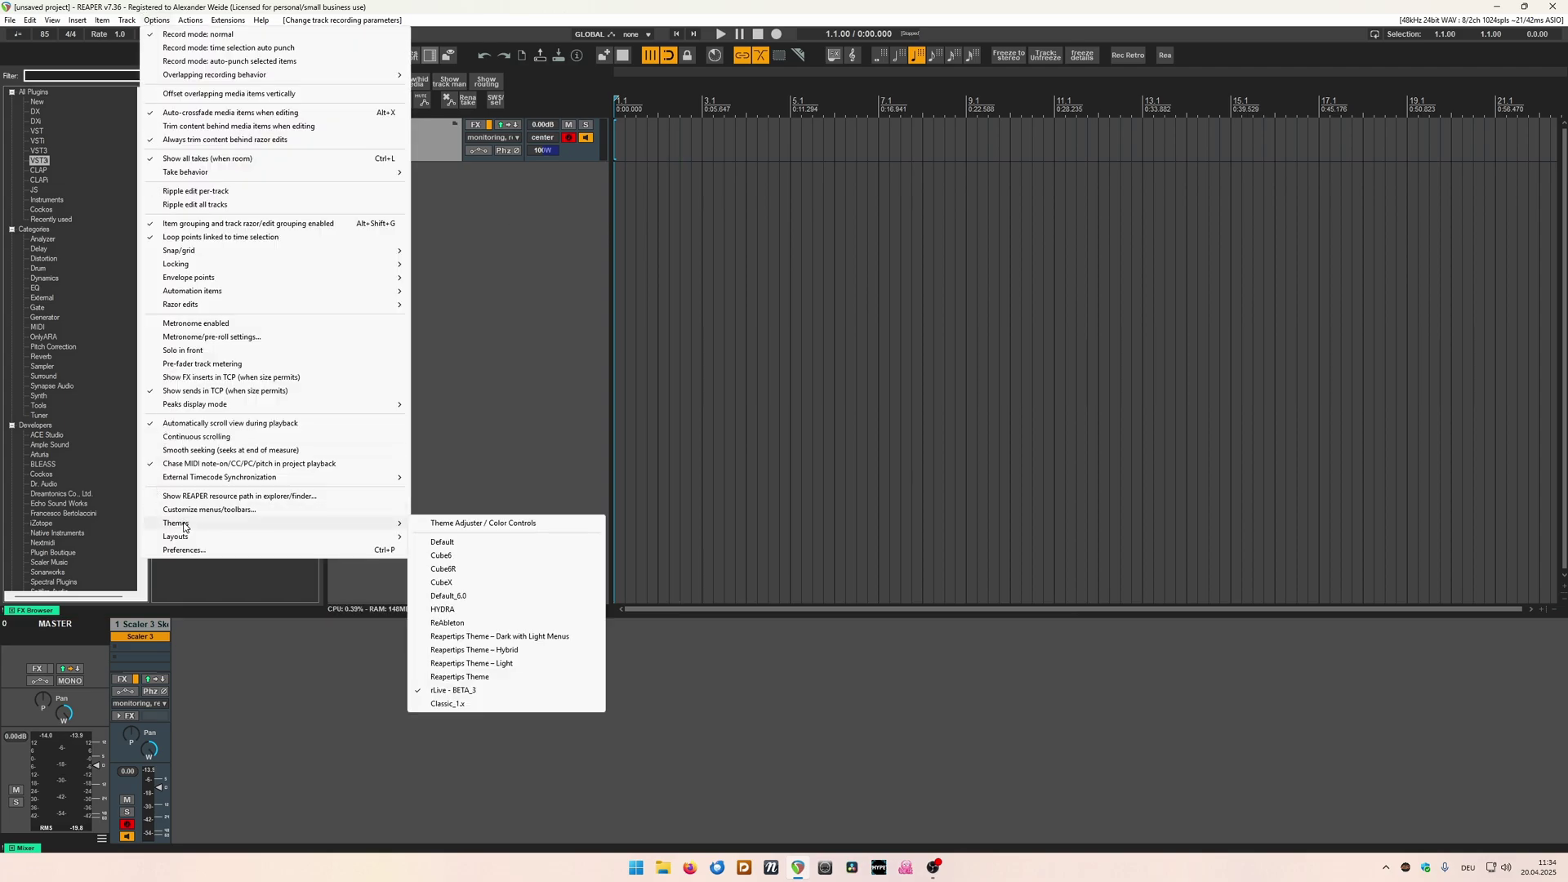
pyautogui.click(473, 693)
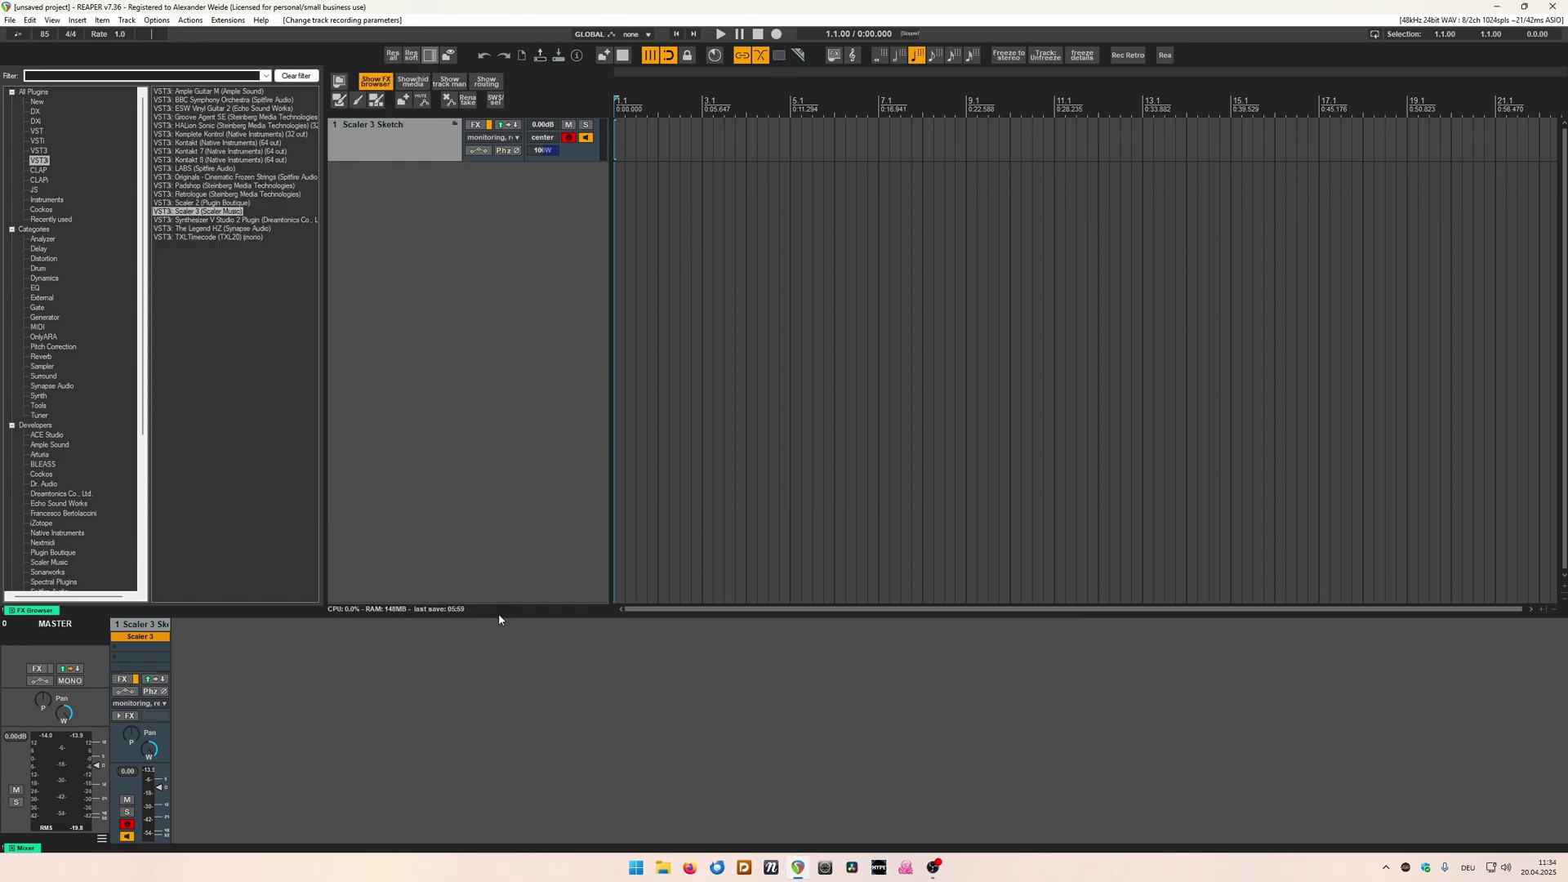
pyautogui.moveTo(498, 614)
pyautogui.mouseDown()
pyautogui.moveTo(504, 637)
pyautogui.moveTo(507, 615)
pyautogui.mouseUp()
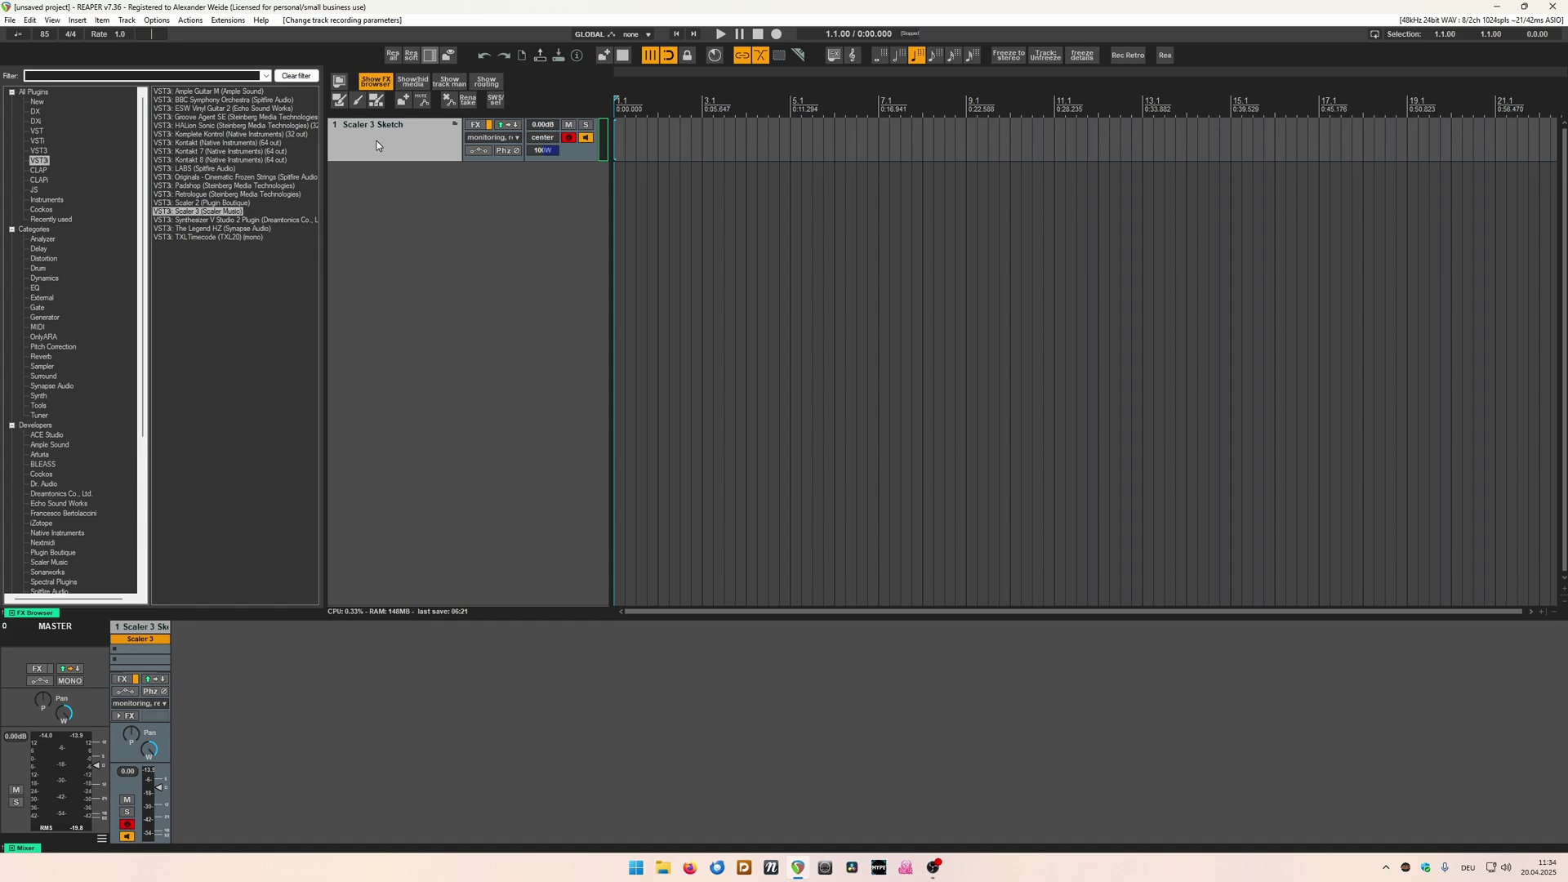
# Open Scaler 3, choose C Lydian mode, and drag its seven chords (C maj to B min) into the Main Track.
pyautogui.click(136, 642)
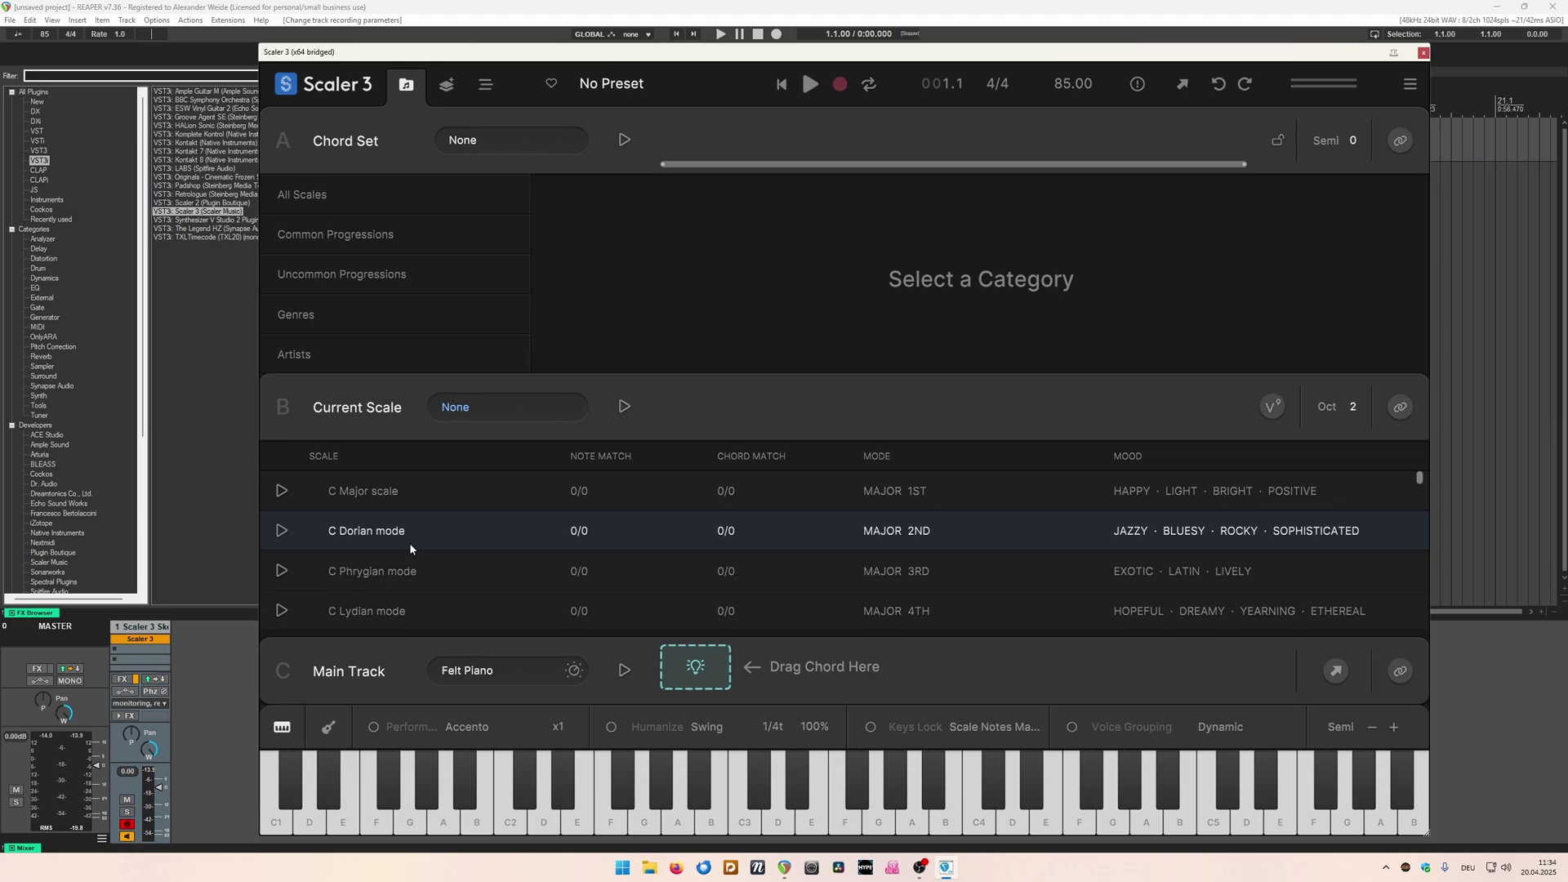
pyautogui.click(395, 623)
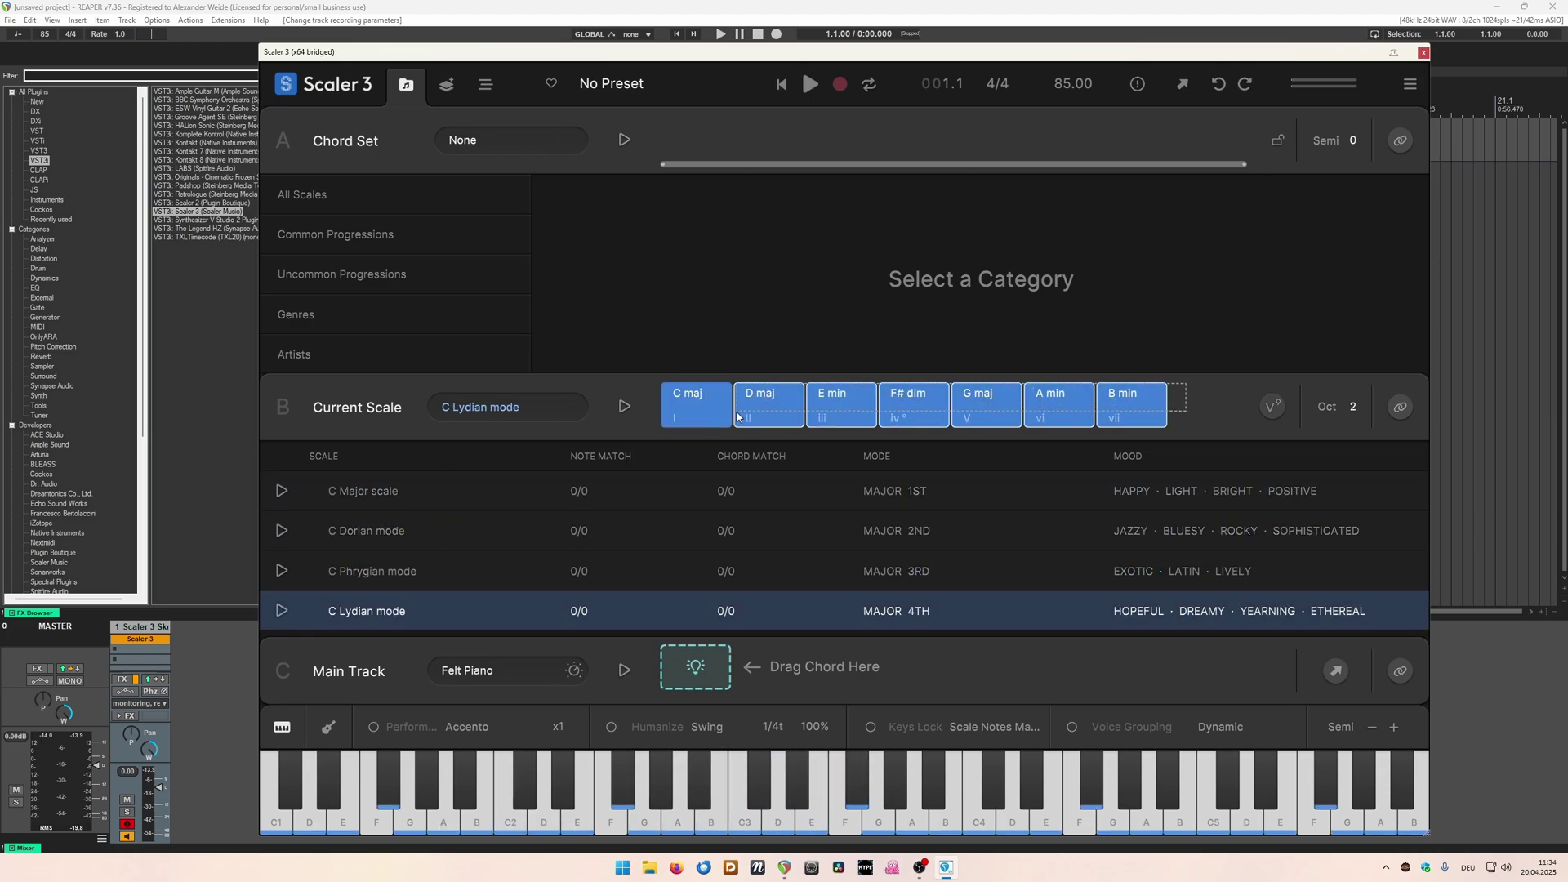
pyautogui.moveTo(1212, 400); pyautogui.dragTo(718, 665)
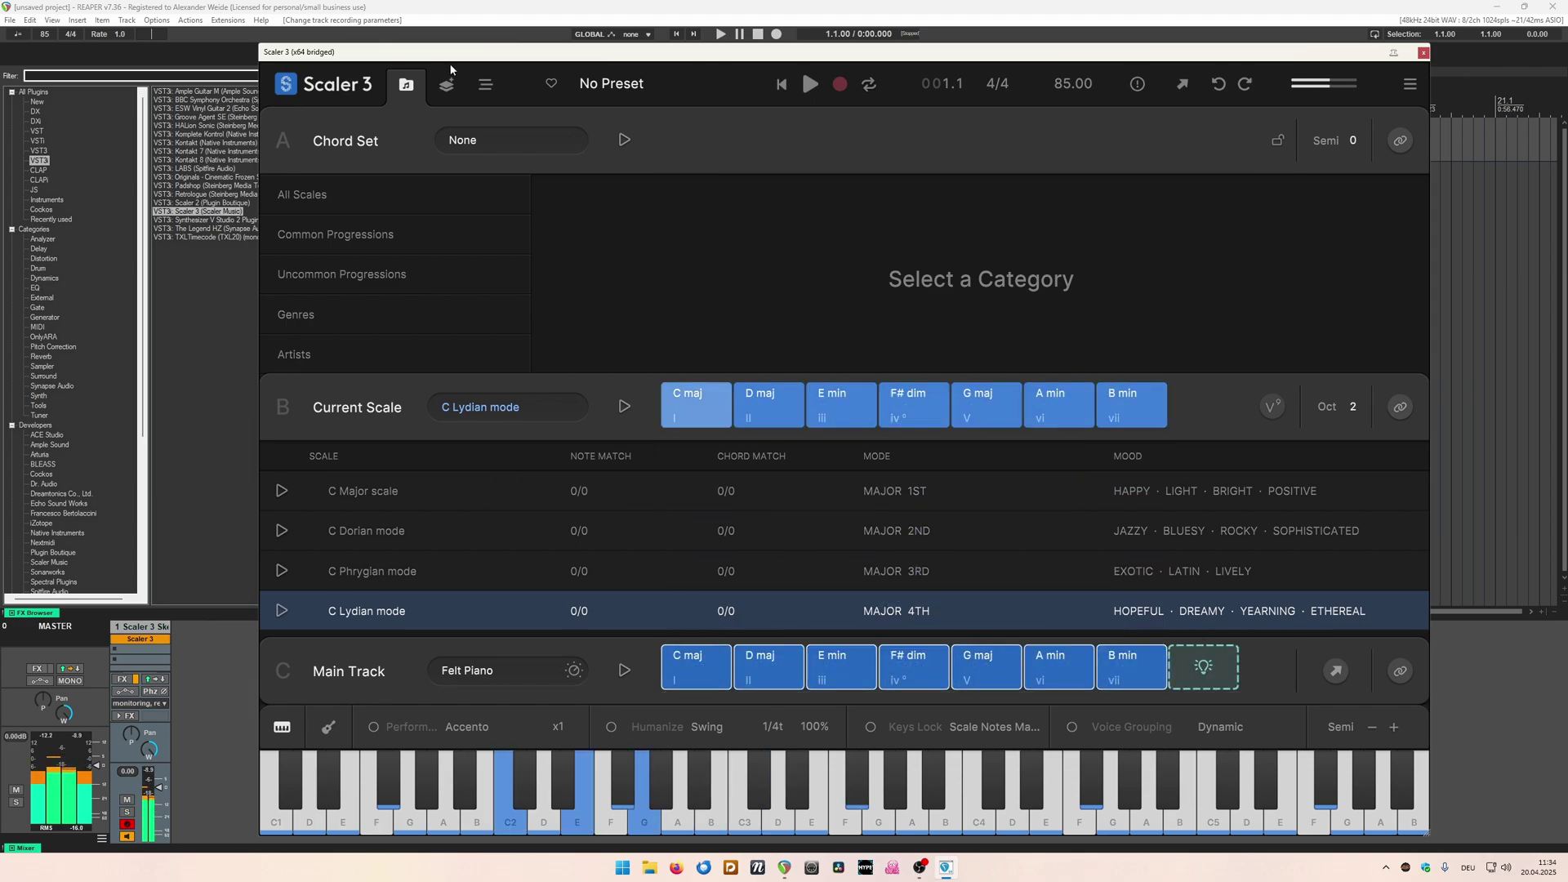
# On Scaler's chord arrangement page, select the Main Track and audition the C maj chord.
pyautogui.click(486, 84)
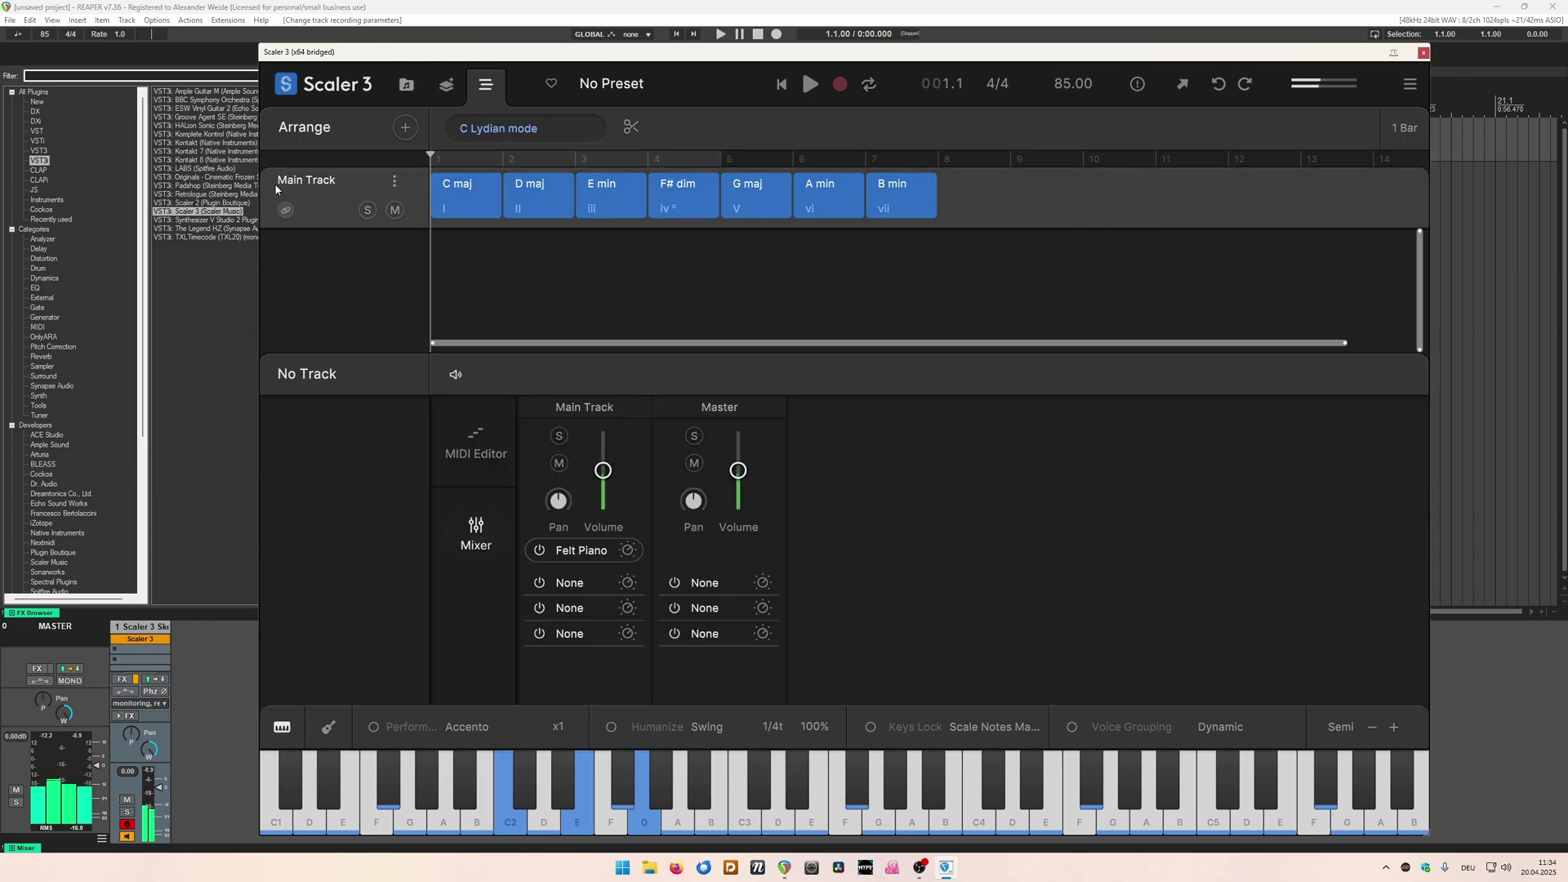
pyautogui.click(398, 216)
pyautogui.click(465, 196)
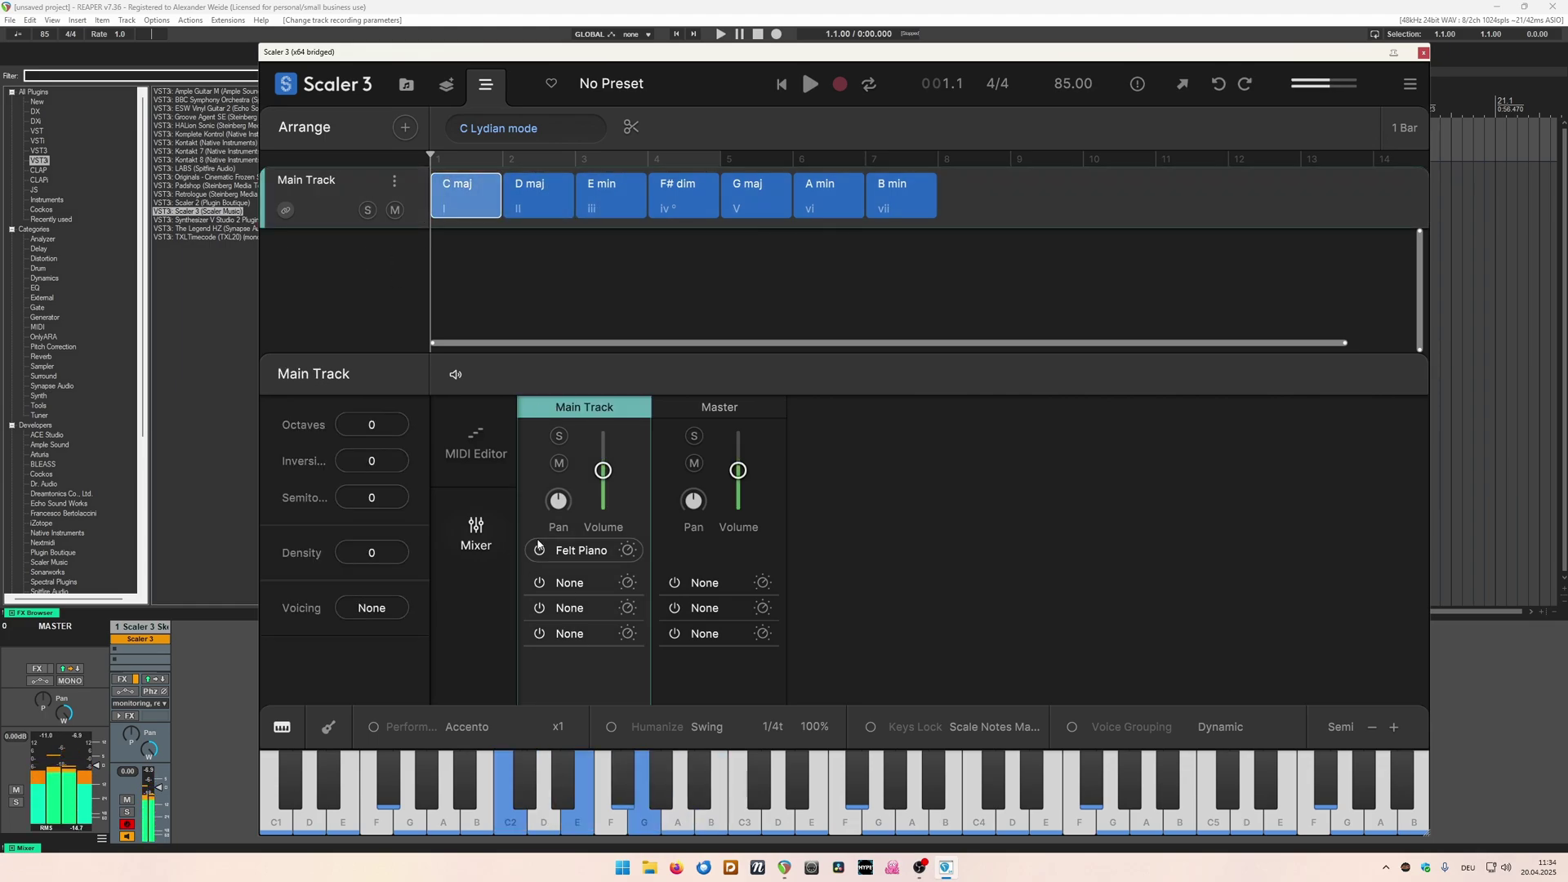
pyautogui.moveTo(533, 52); pyautogui.dragTo(891, 53)
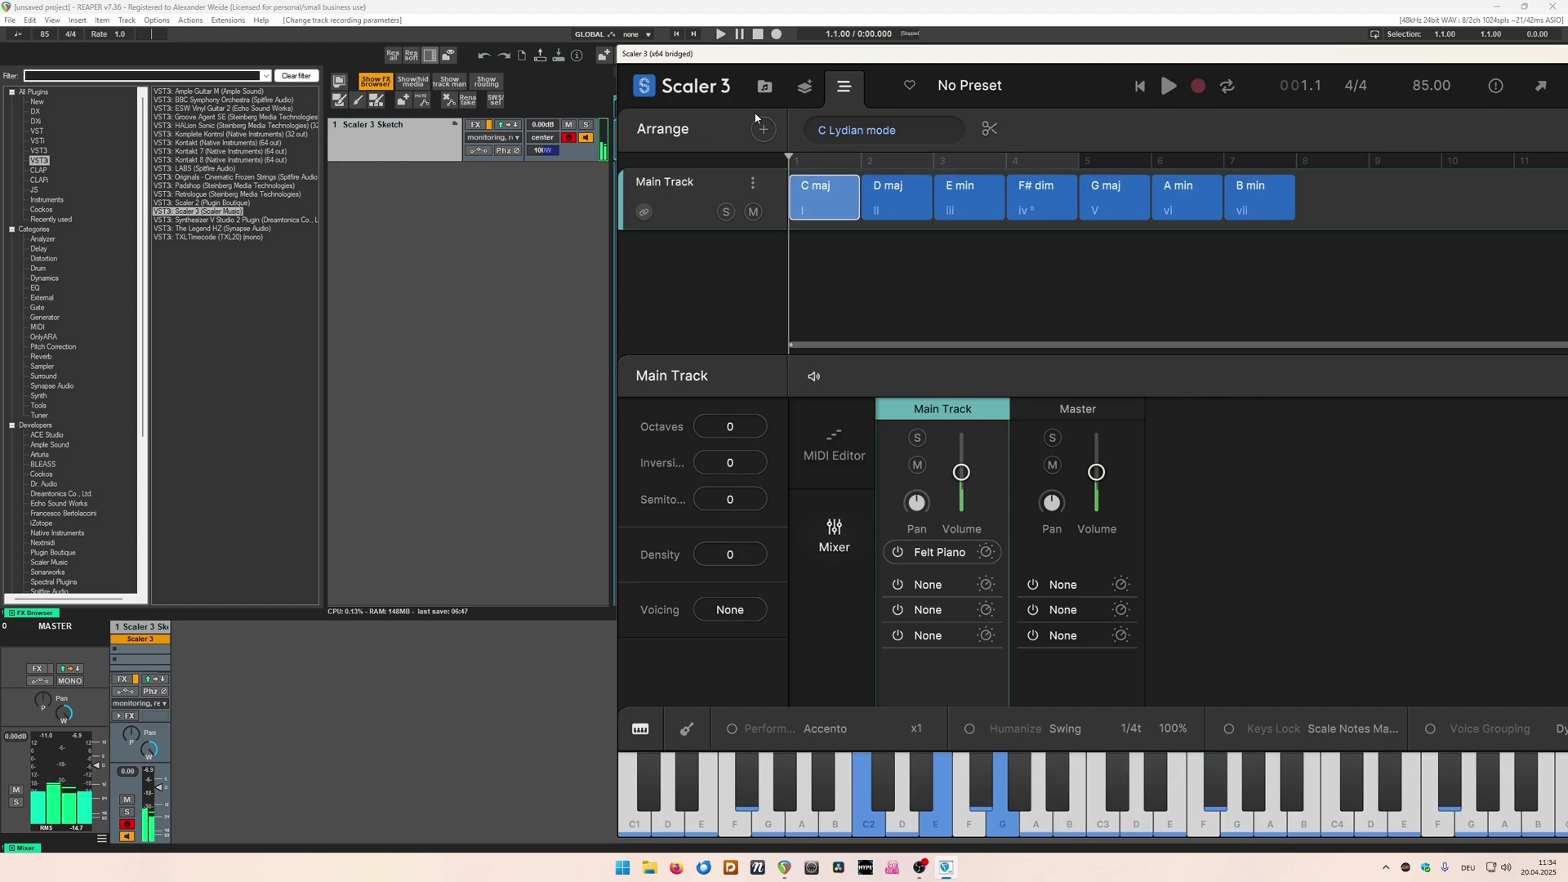
pyautogui.moveTo(892, 53); pyautogui.dragTo(604, 55)
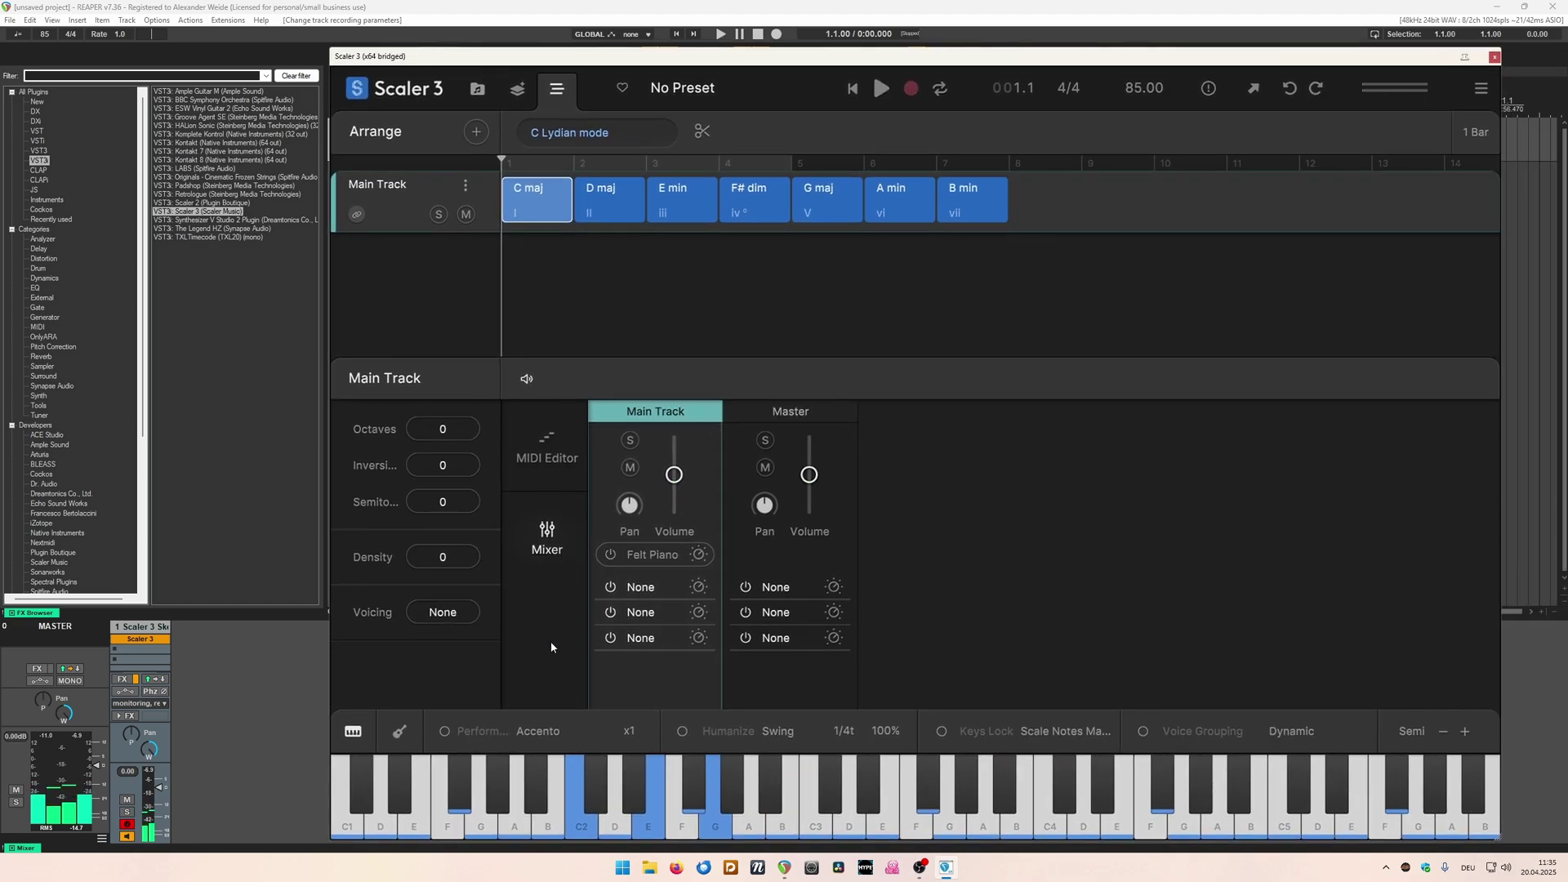
pyautogui.moveTo(665, 503)
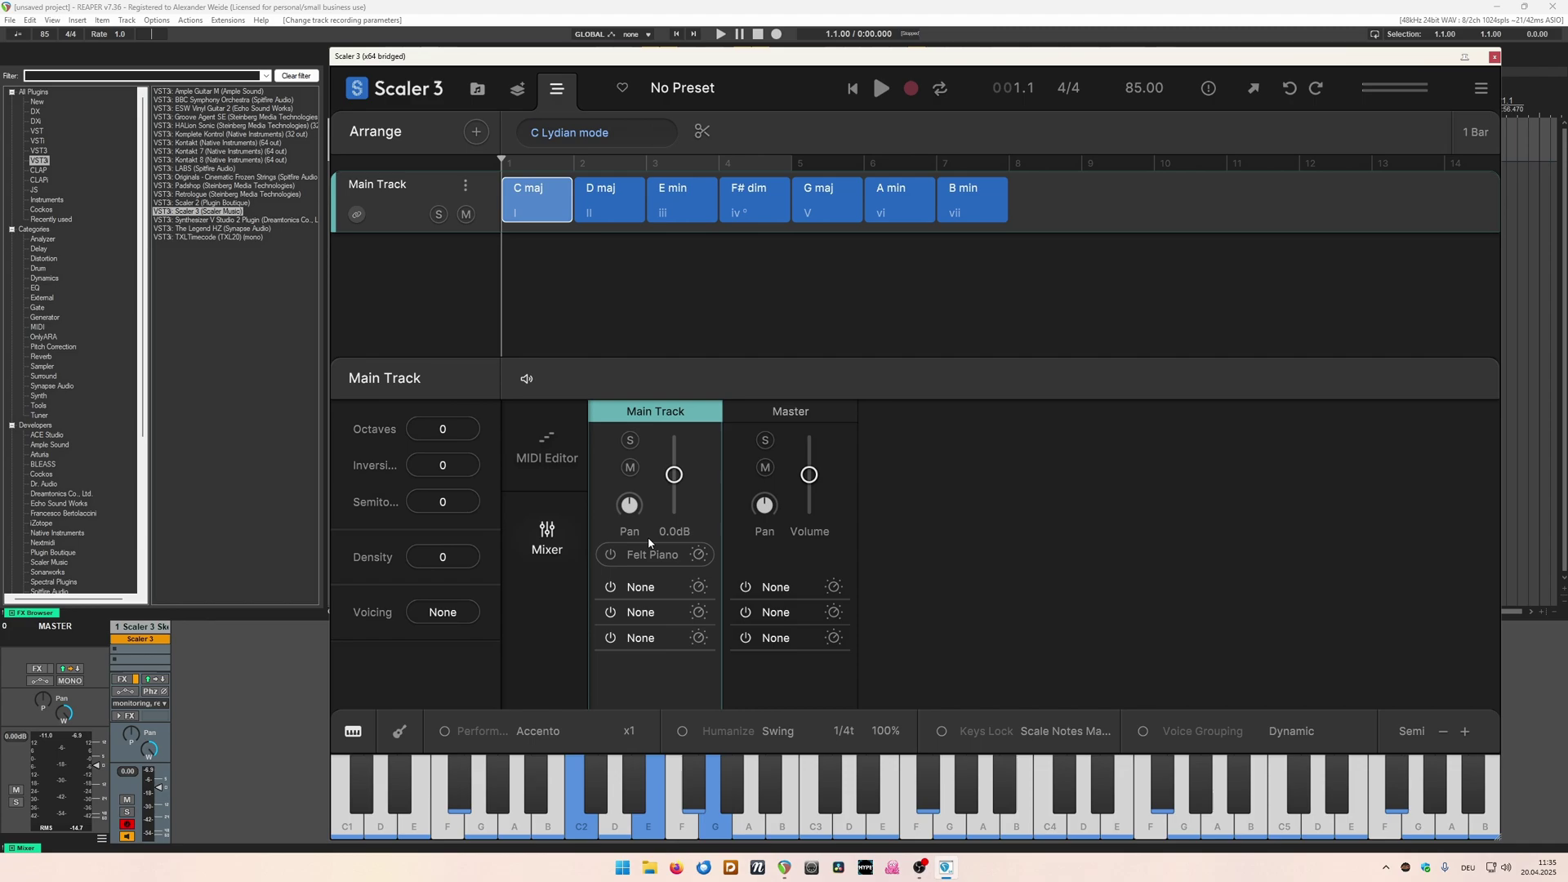
pyautogui.moveTo(536, 205)
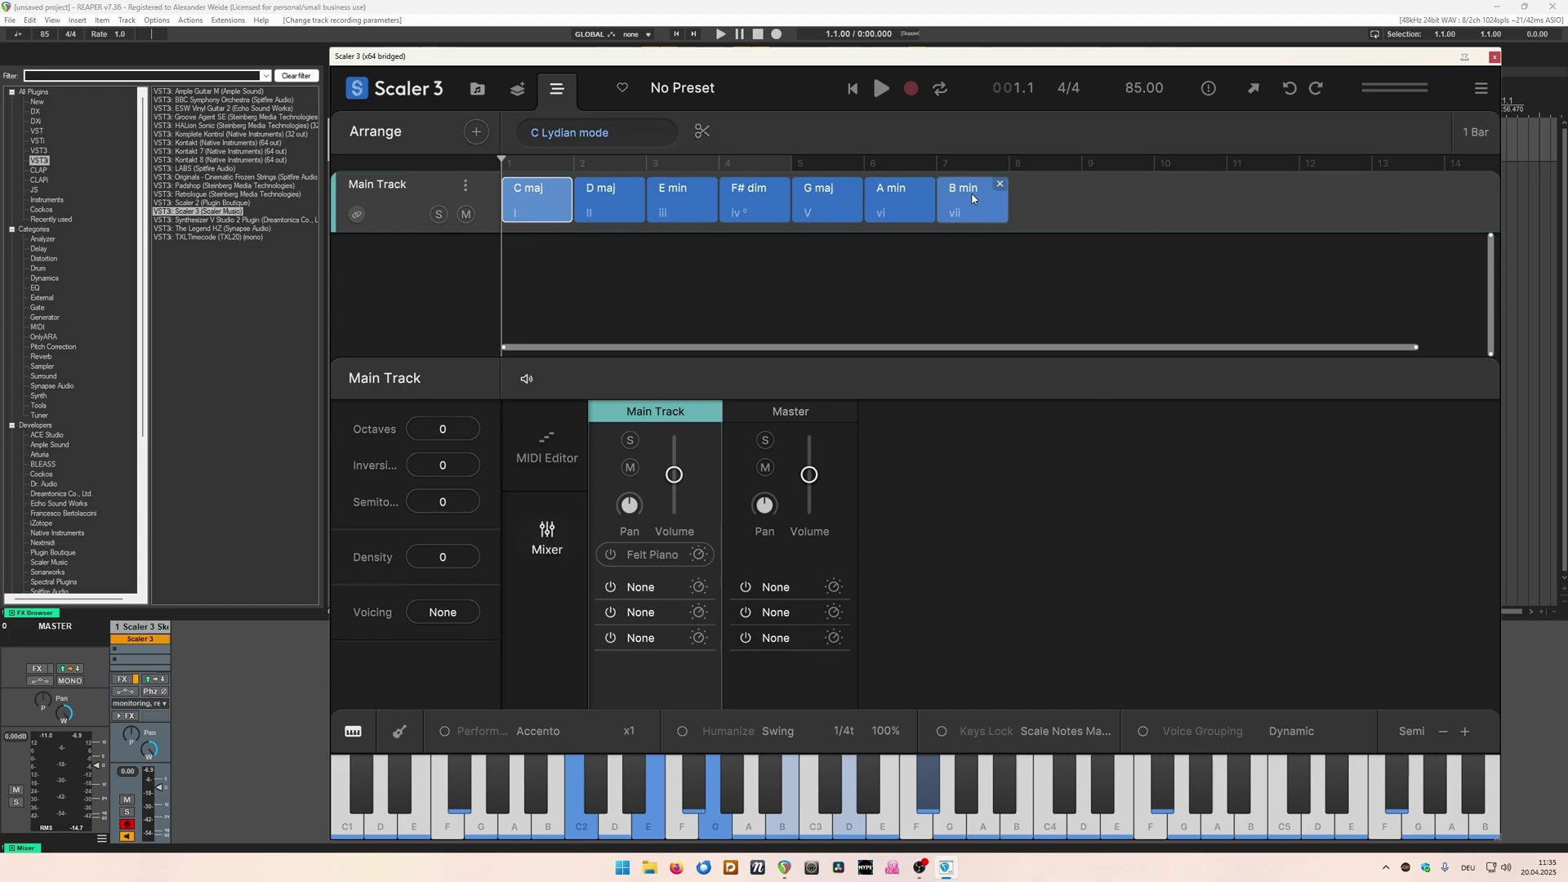
# Shift D maj through B min one bar later each and stretch C maj across bars 1–2.
pyautogui.moveTo(975, 197); pyautogui.dragTo(1031, 196)
pyautogui.moveTo(895, 200); pyautogui.dragTo(963, 202)
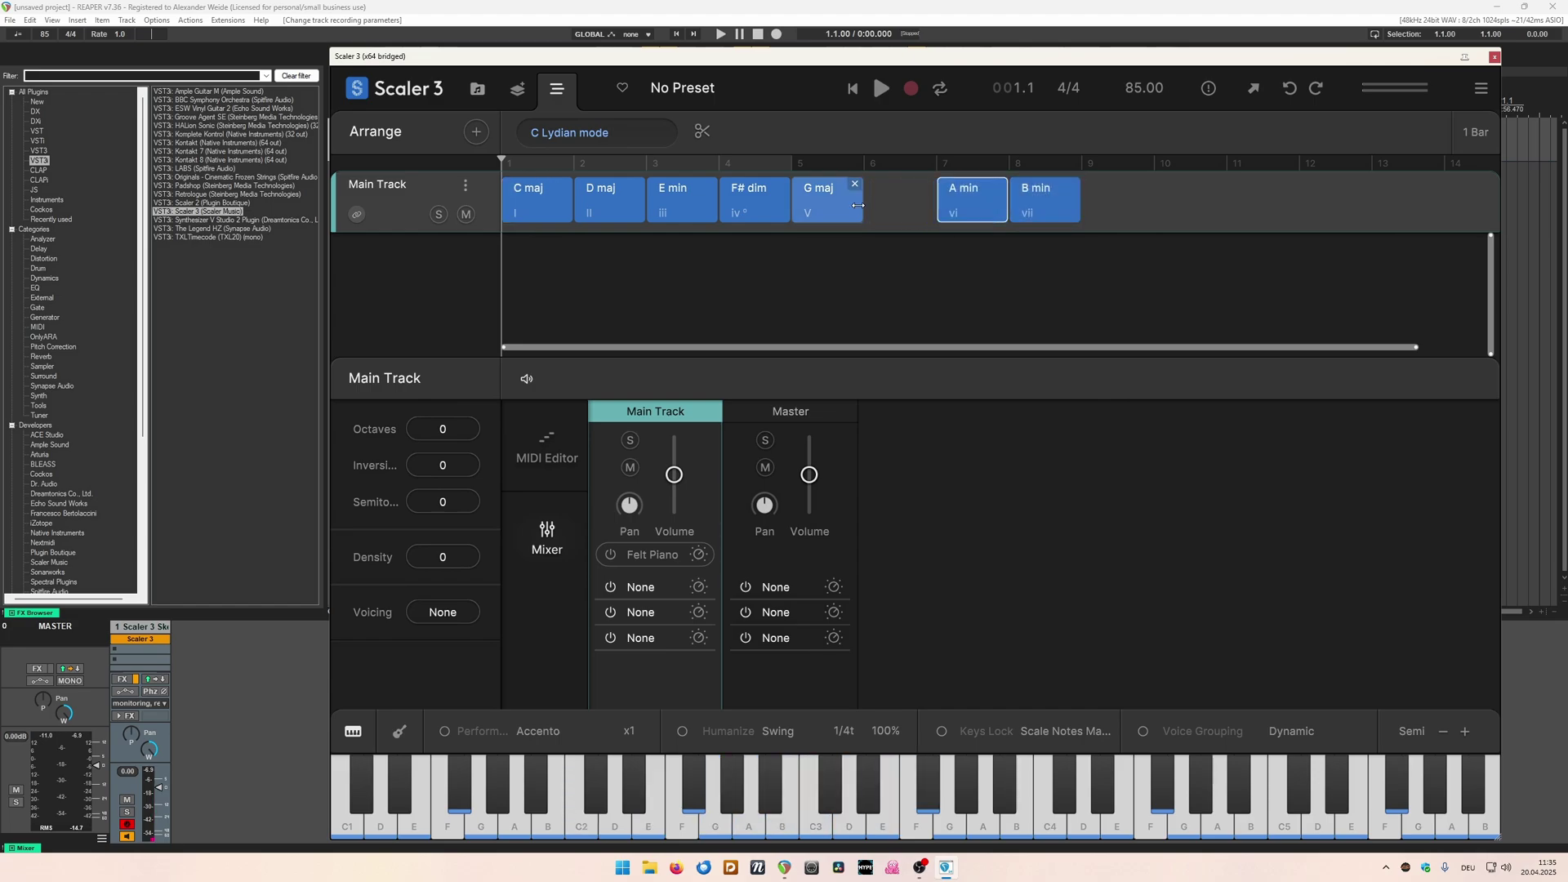
pyautogui.moveTo(833, 200); pyautogui.dragTo(906, 205)
pyautogui.moveTo(748, 202); pyautogui.dragTo(820, 204)
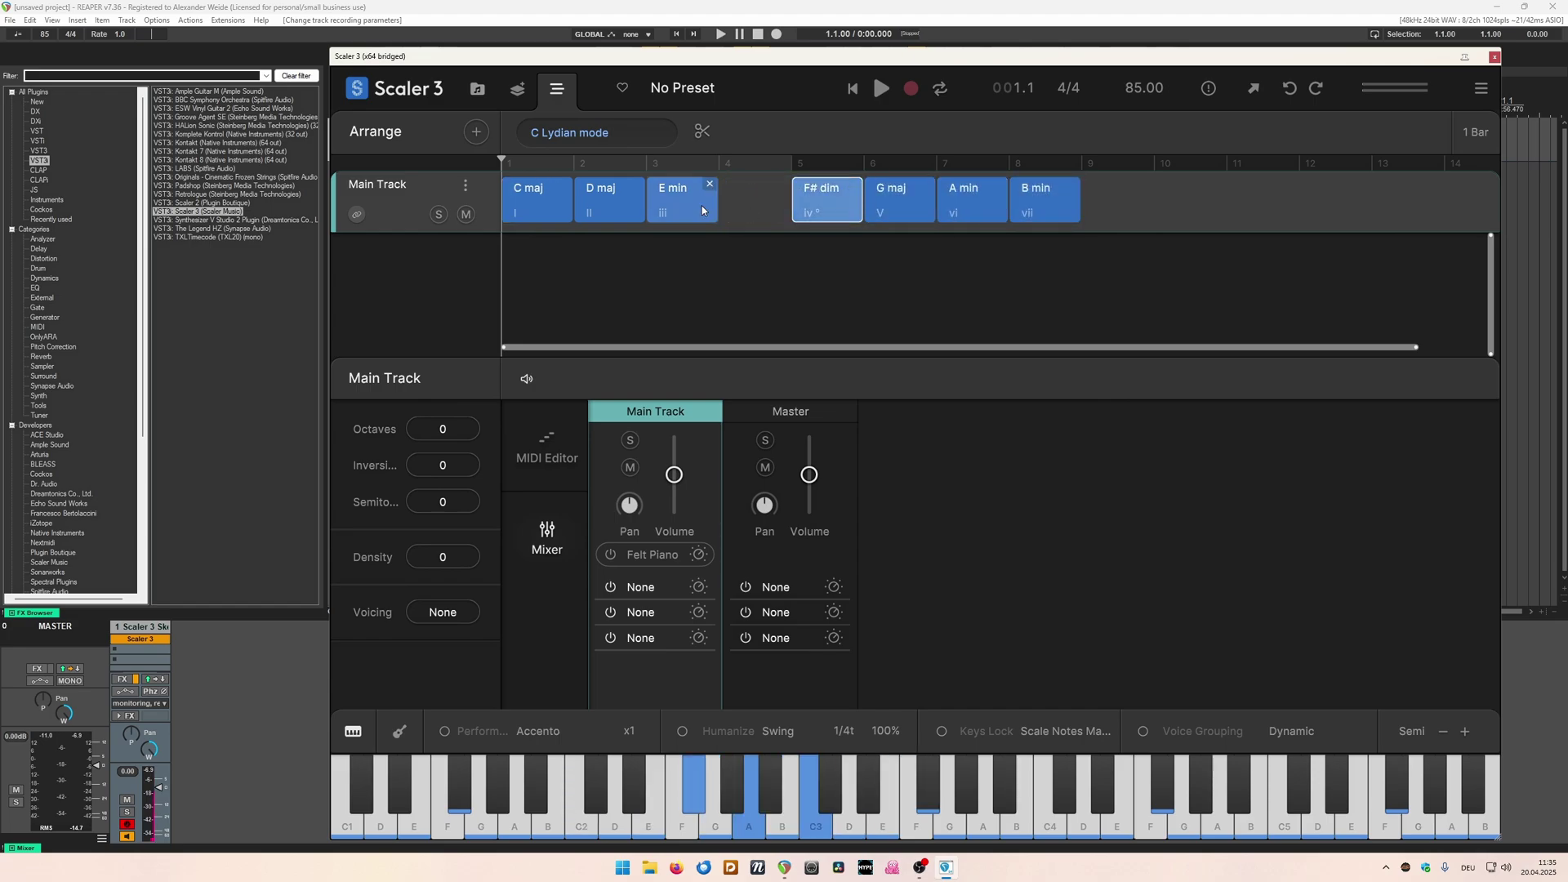
pyautogui.moveTo(677, 200); pyautogui.dragTo(737, 209)
pyautogui.moveTo(604, 200); pyautogui.dragTo(678, 204)
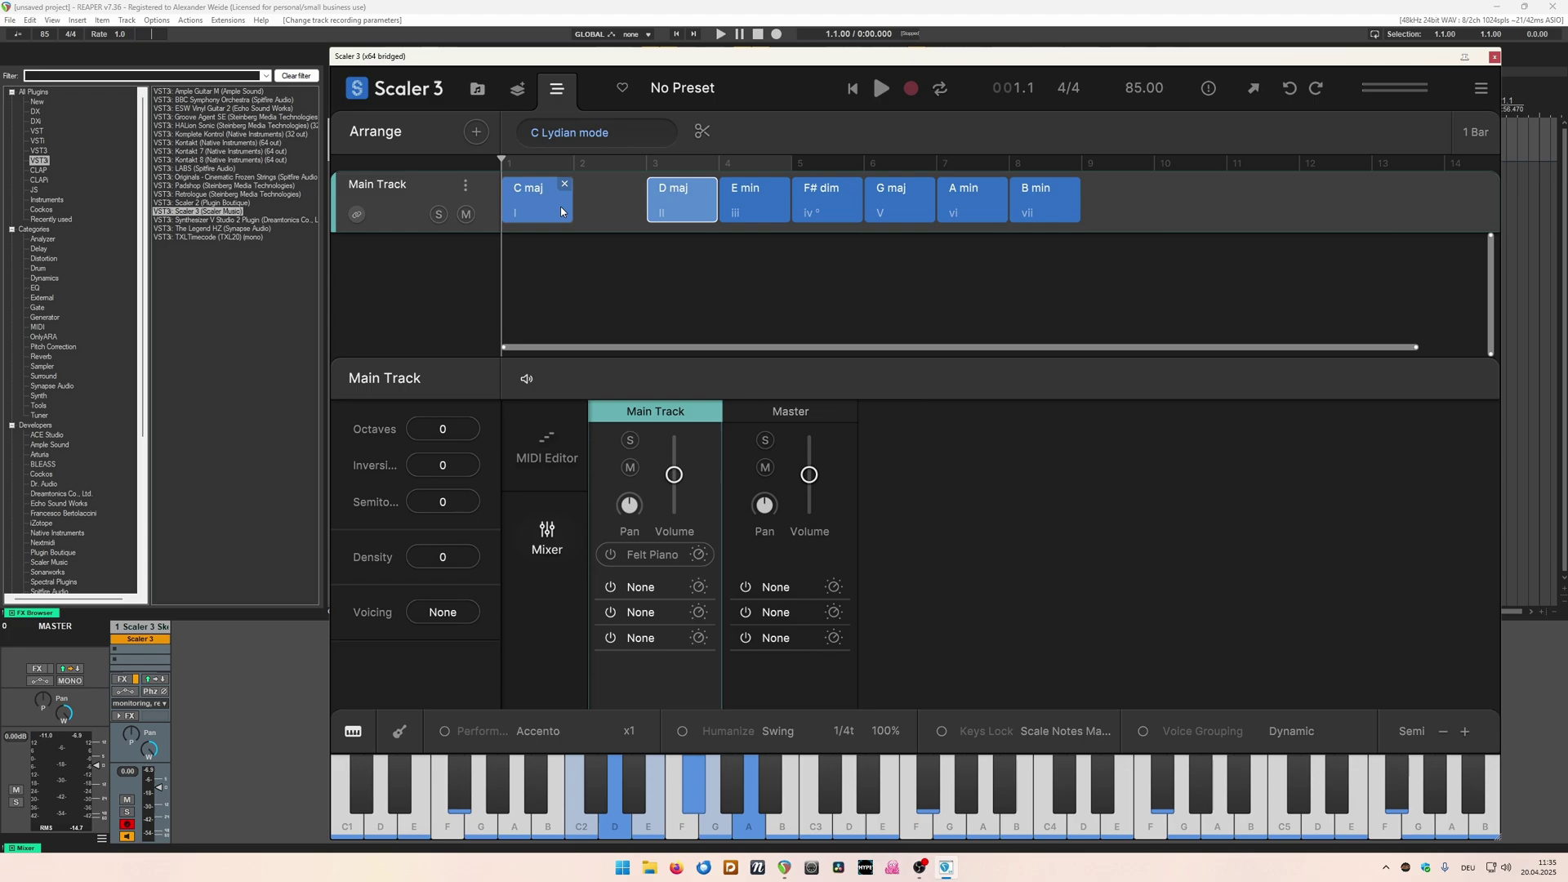
pyautogui.moveTo(575, 214); pyautogui.dragTo(645, 214)
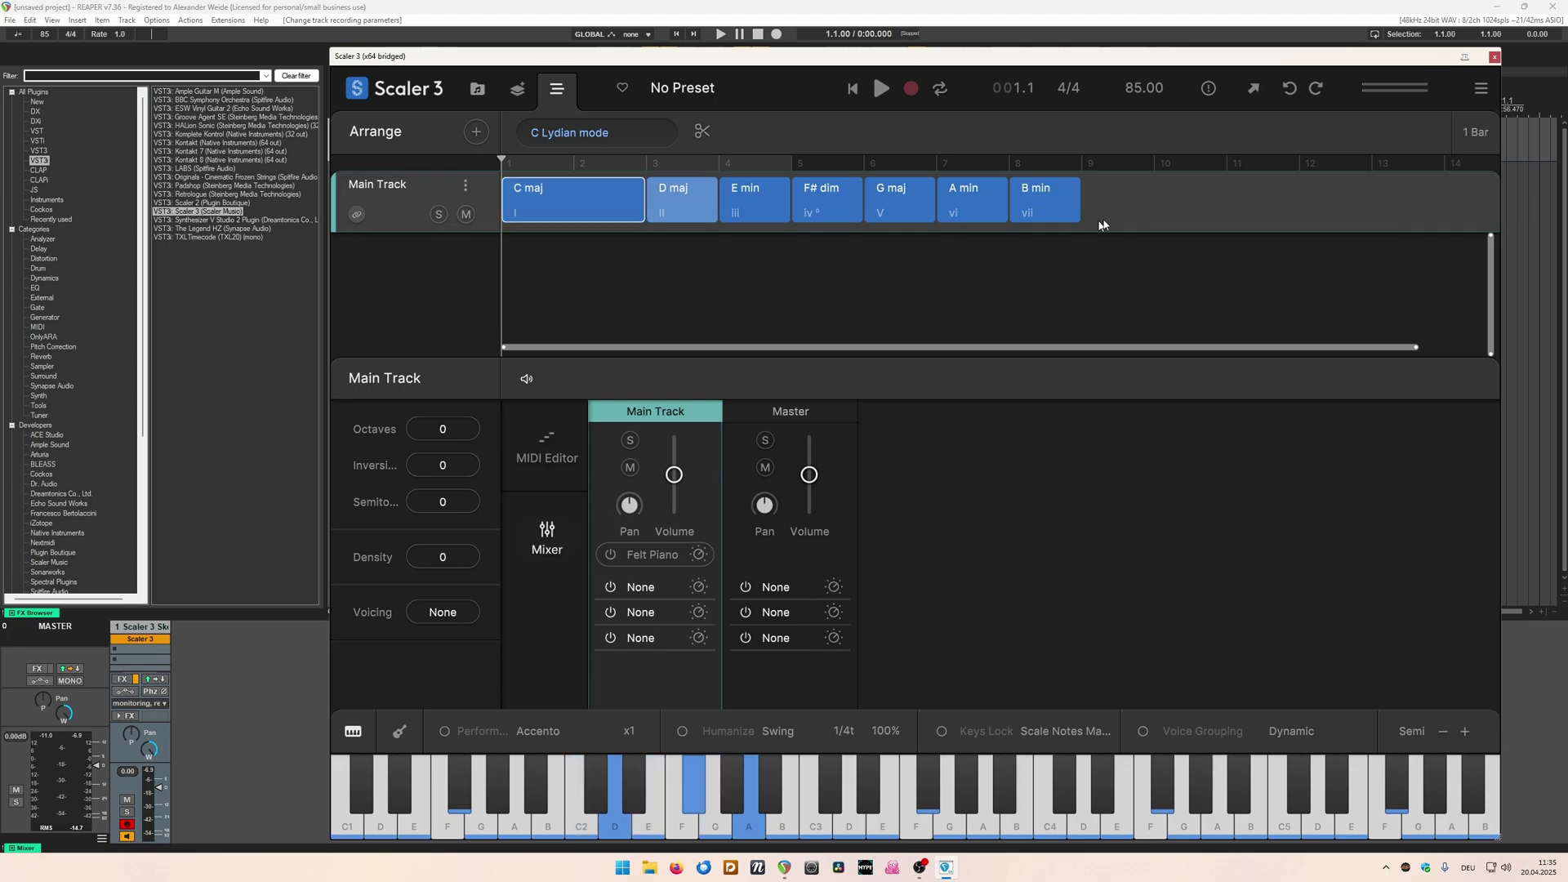
pyautogui.moveTo(558, 55)
pyautogui.mouseDown()
pyautogui.moveTo(481, 56)
pyautogui.moveTo(581, 54)
pyautogui.mouseUp()
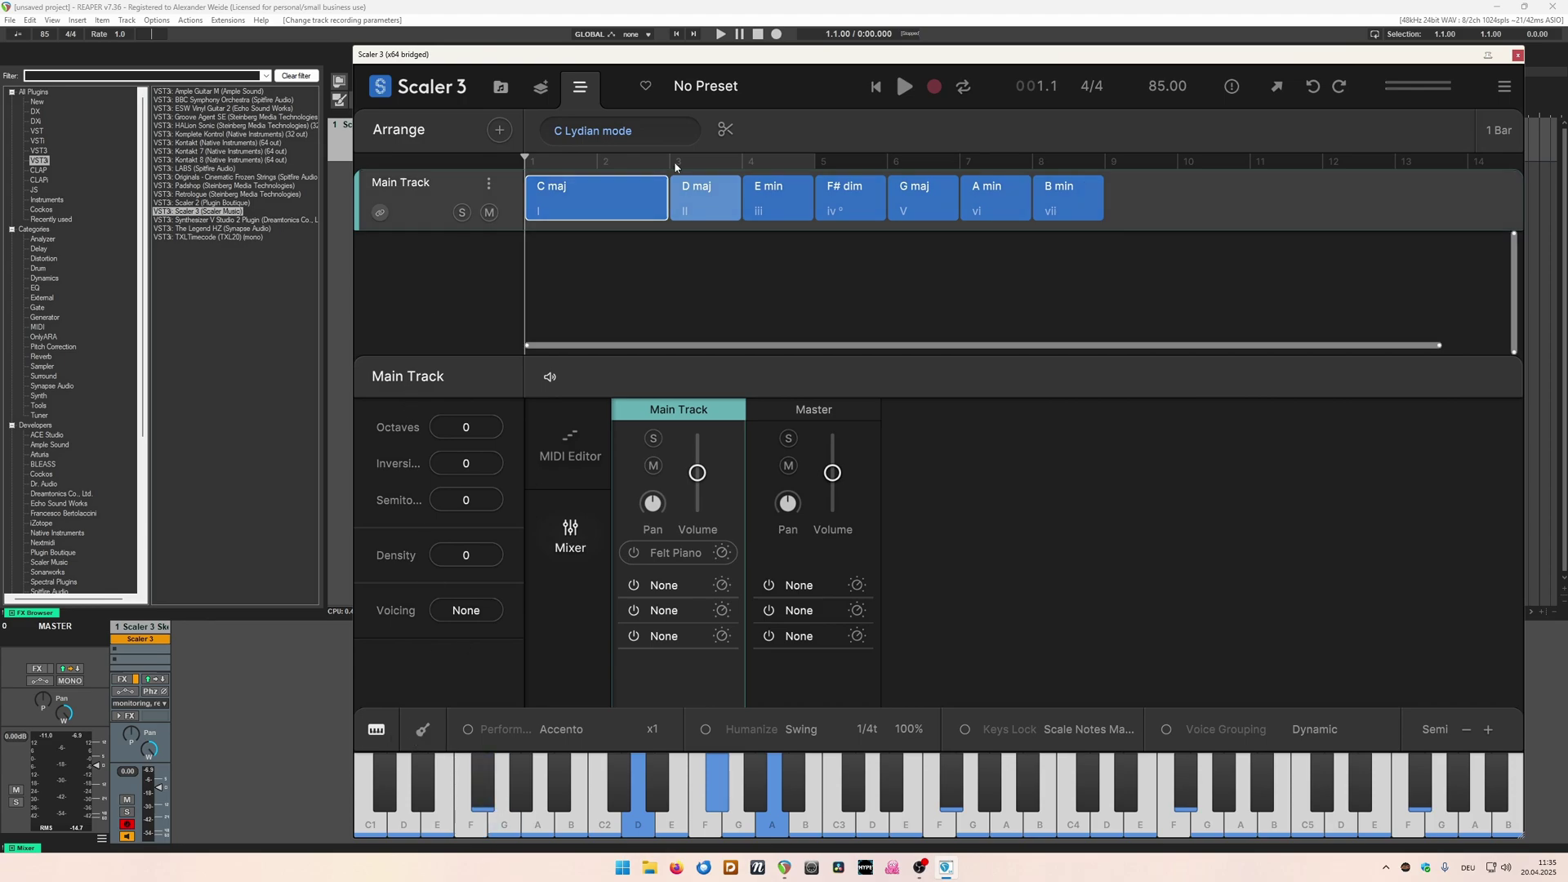
# Add a Melody motion track using Expressions > Melody > Color B.
pyautogui.click(501, 129)
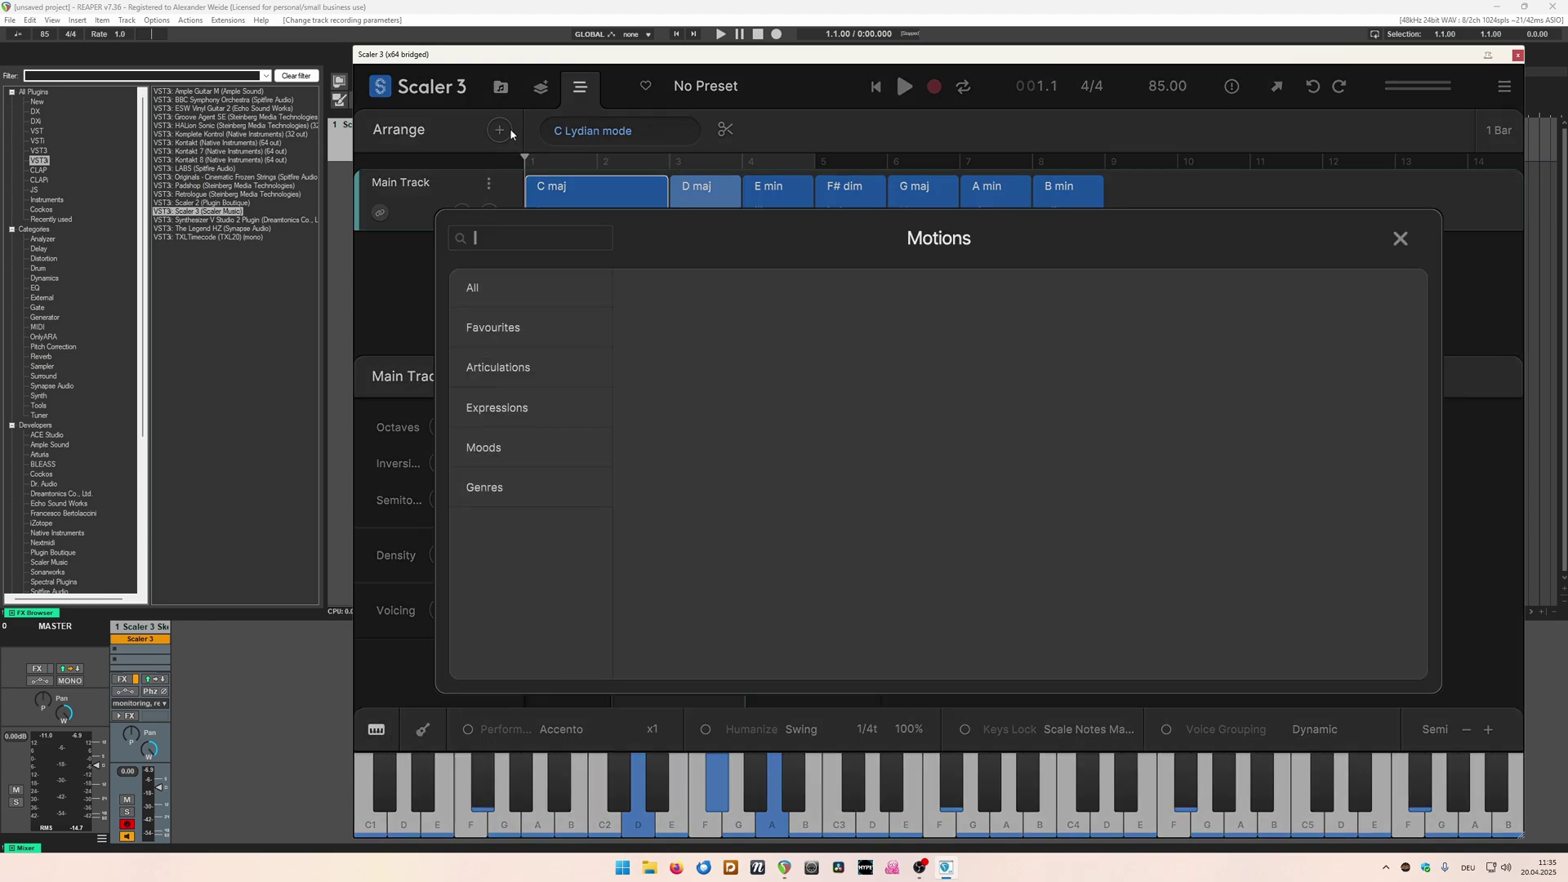
pyautogui.moveTo(483, 404)
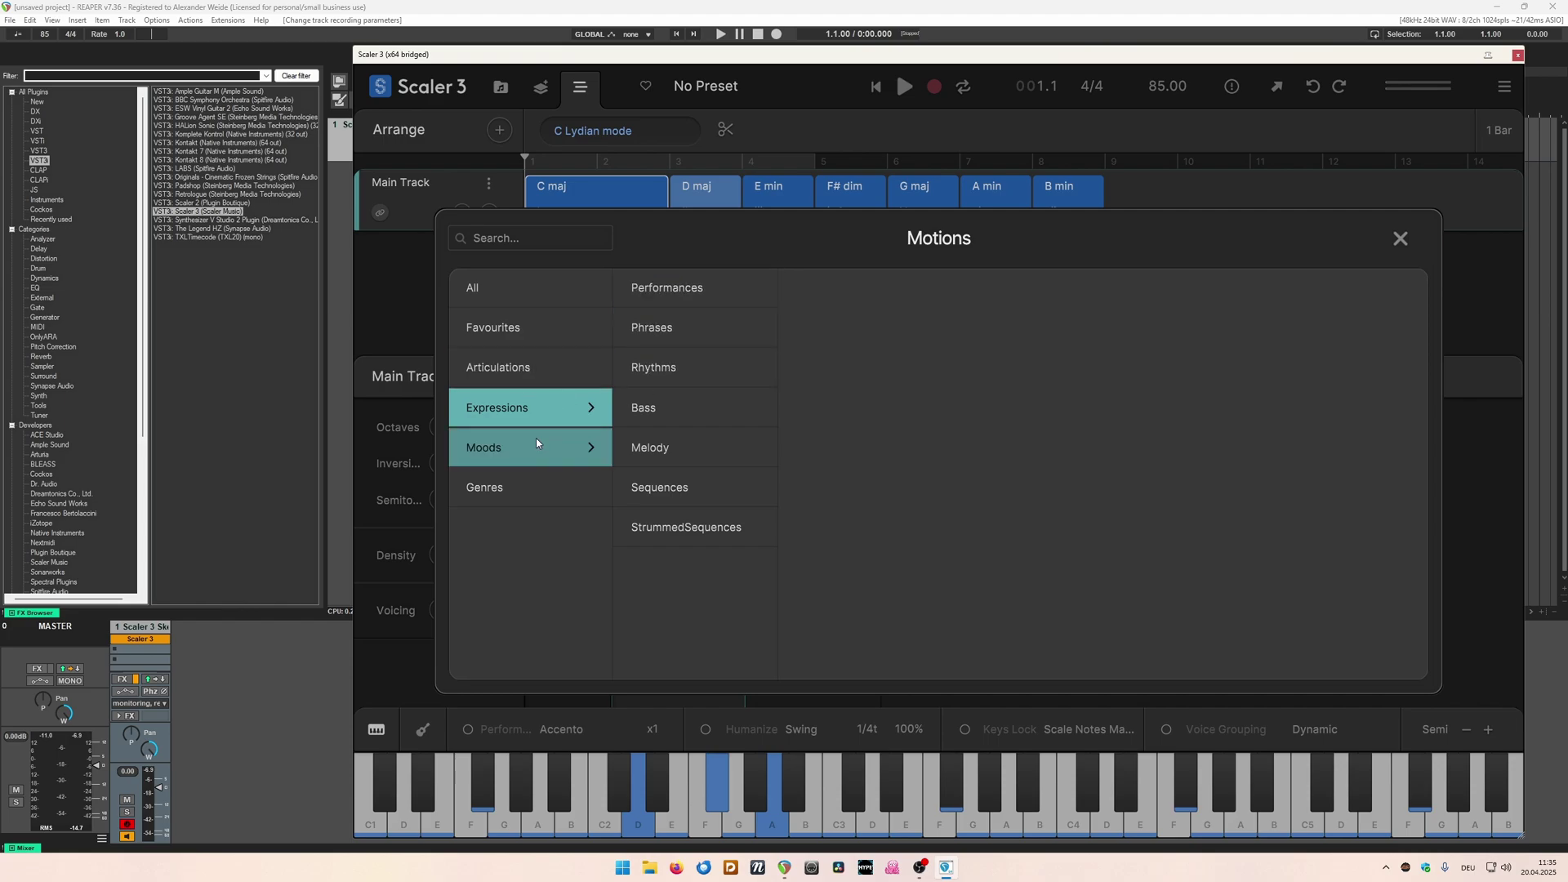
pyautogui.moveTo(692, 449)
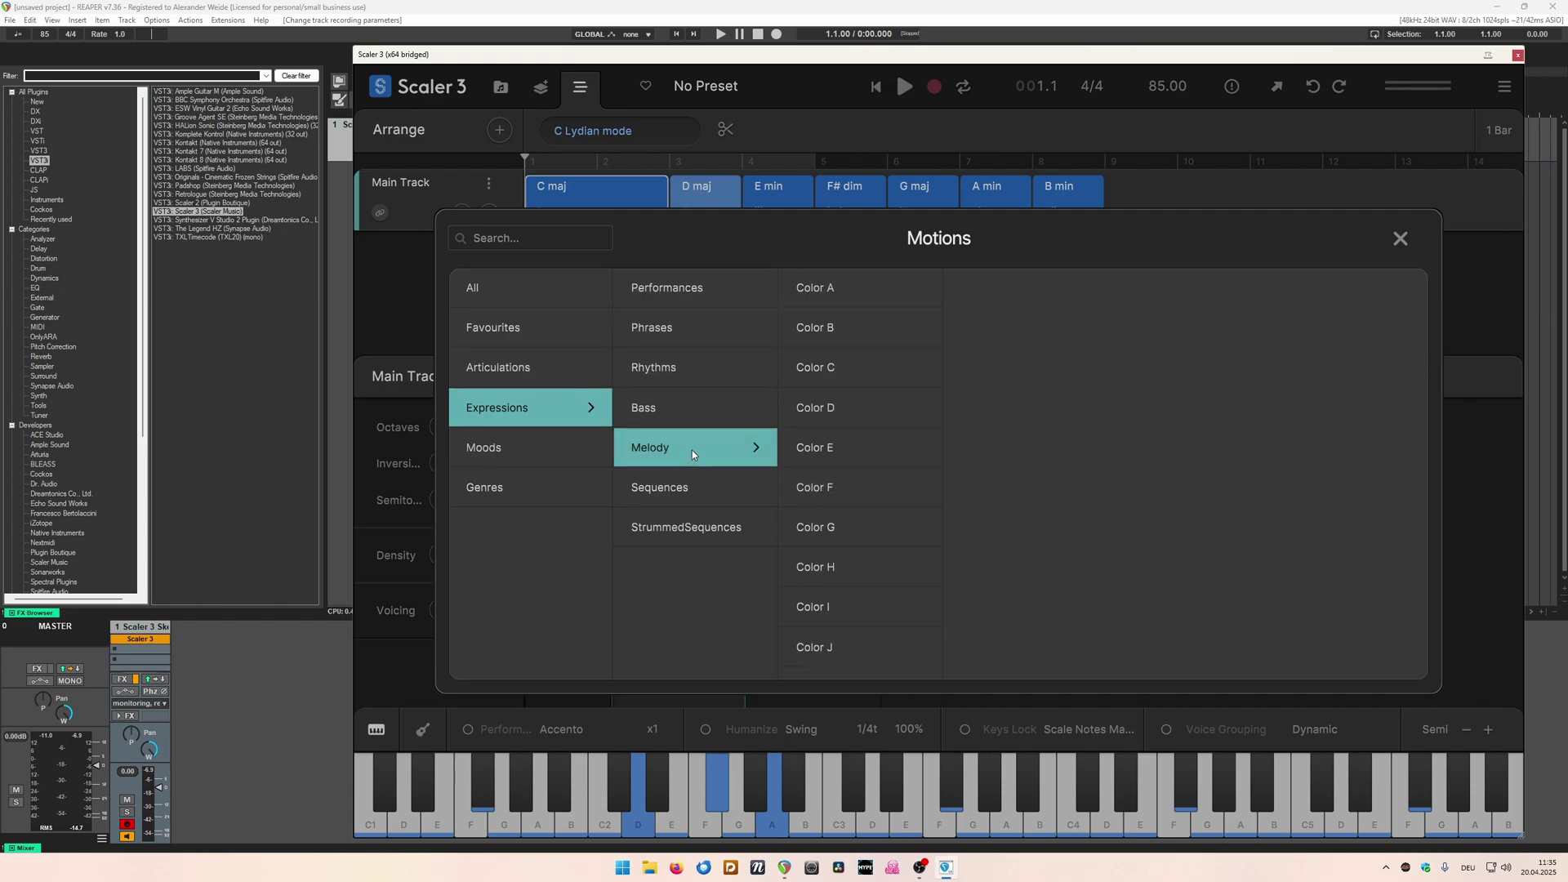
pyautogui.moveTo(854, 323)
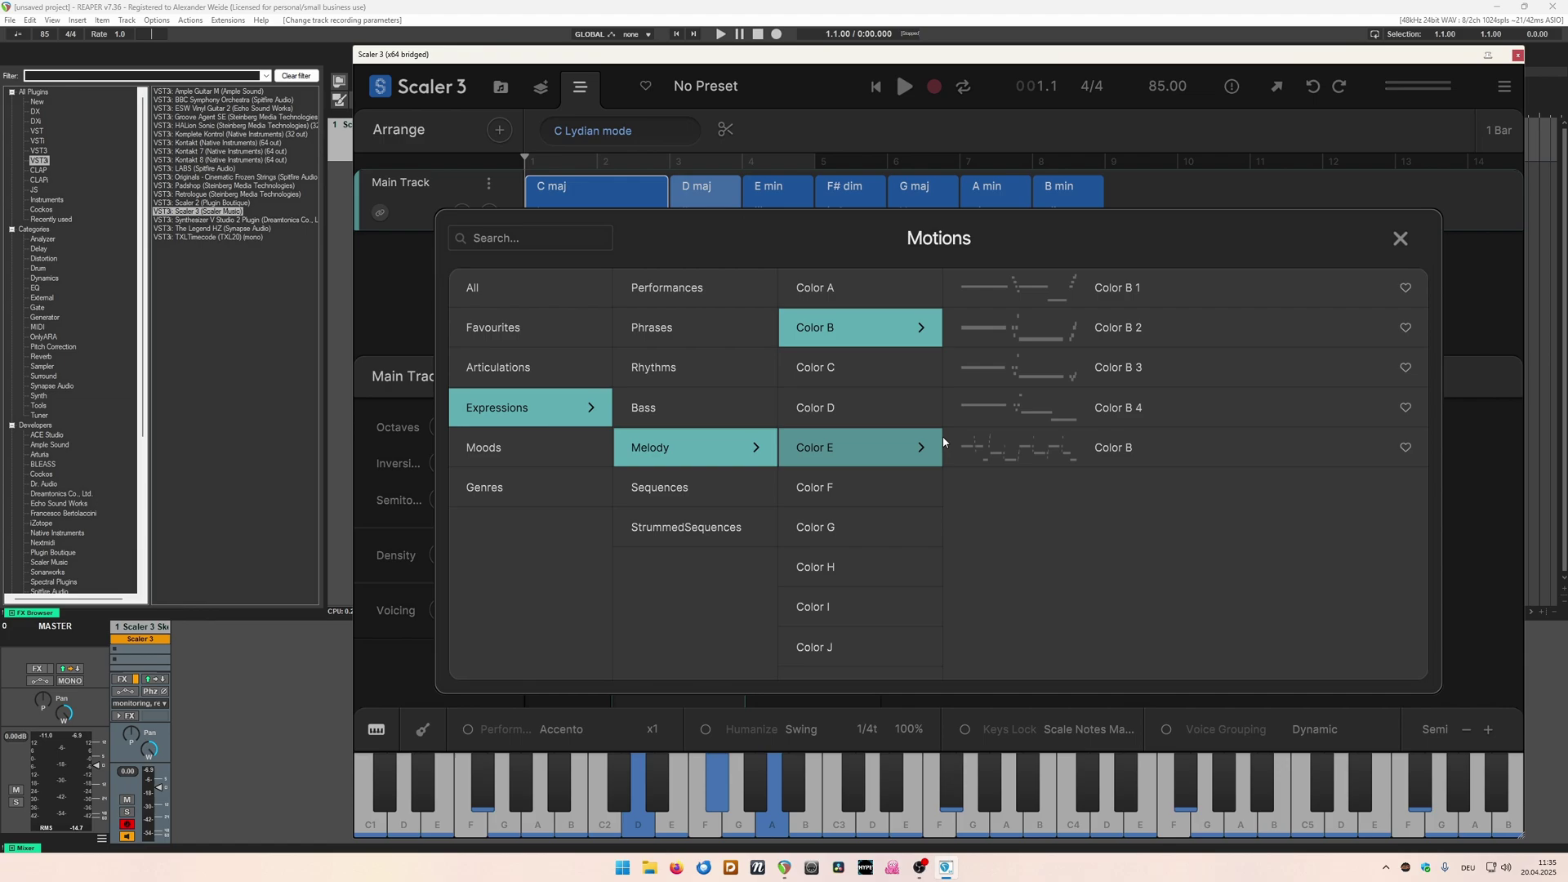
pyautogui.click(1117, 447)
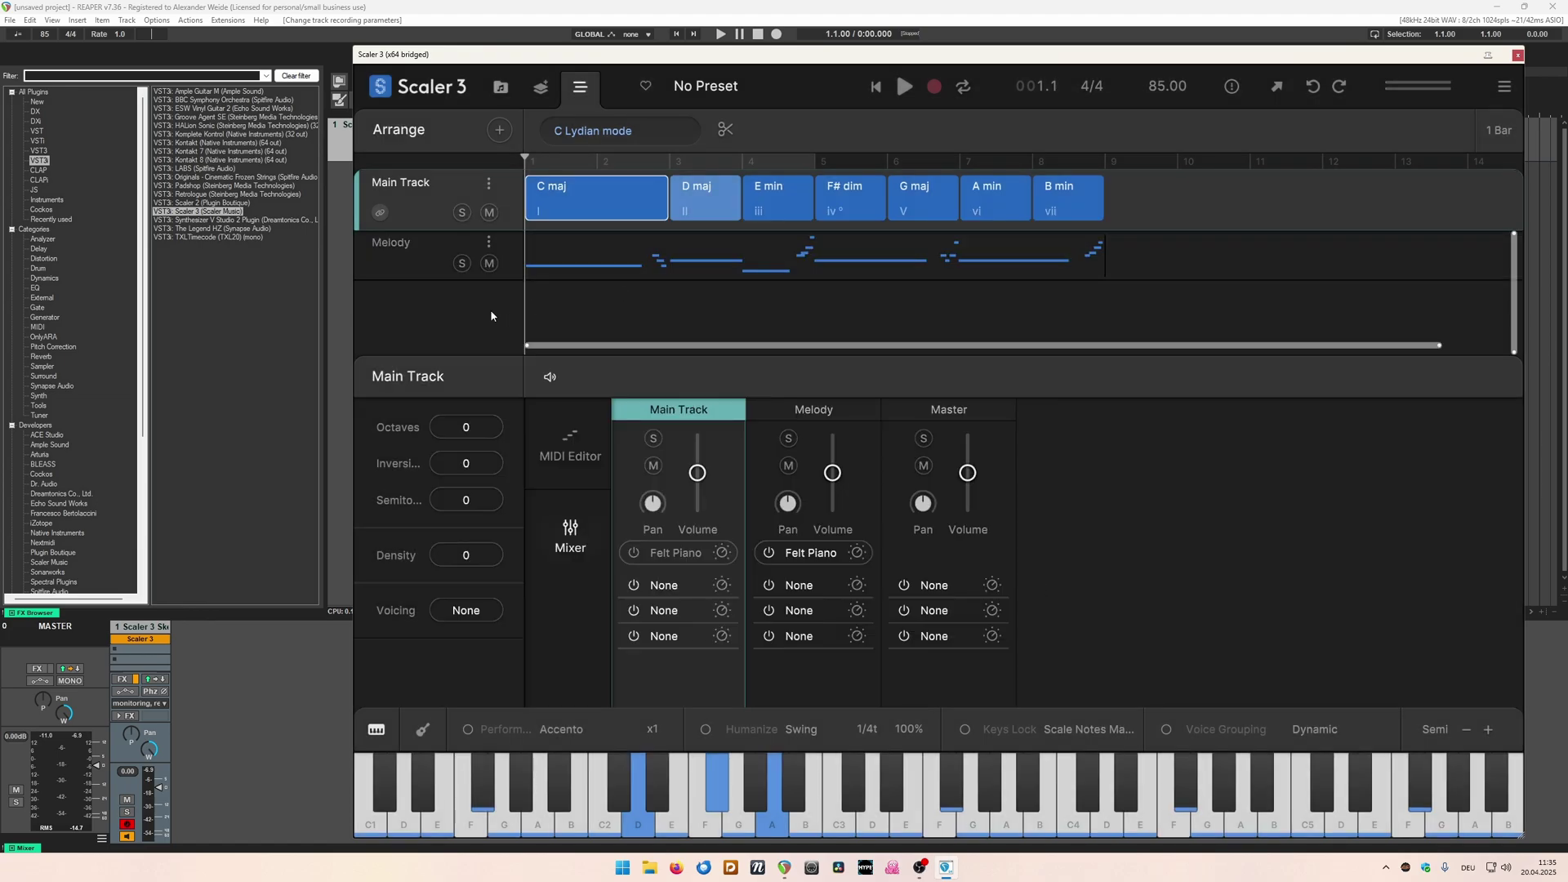
# Add a Phrases motion track using the Avant Garde 5 phrase.
pyautogui.click(499, 132)
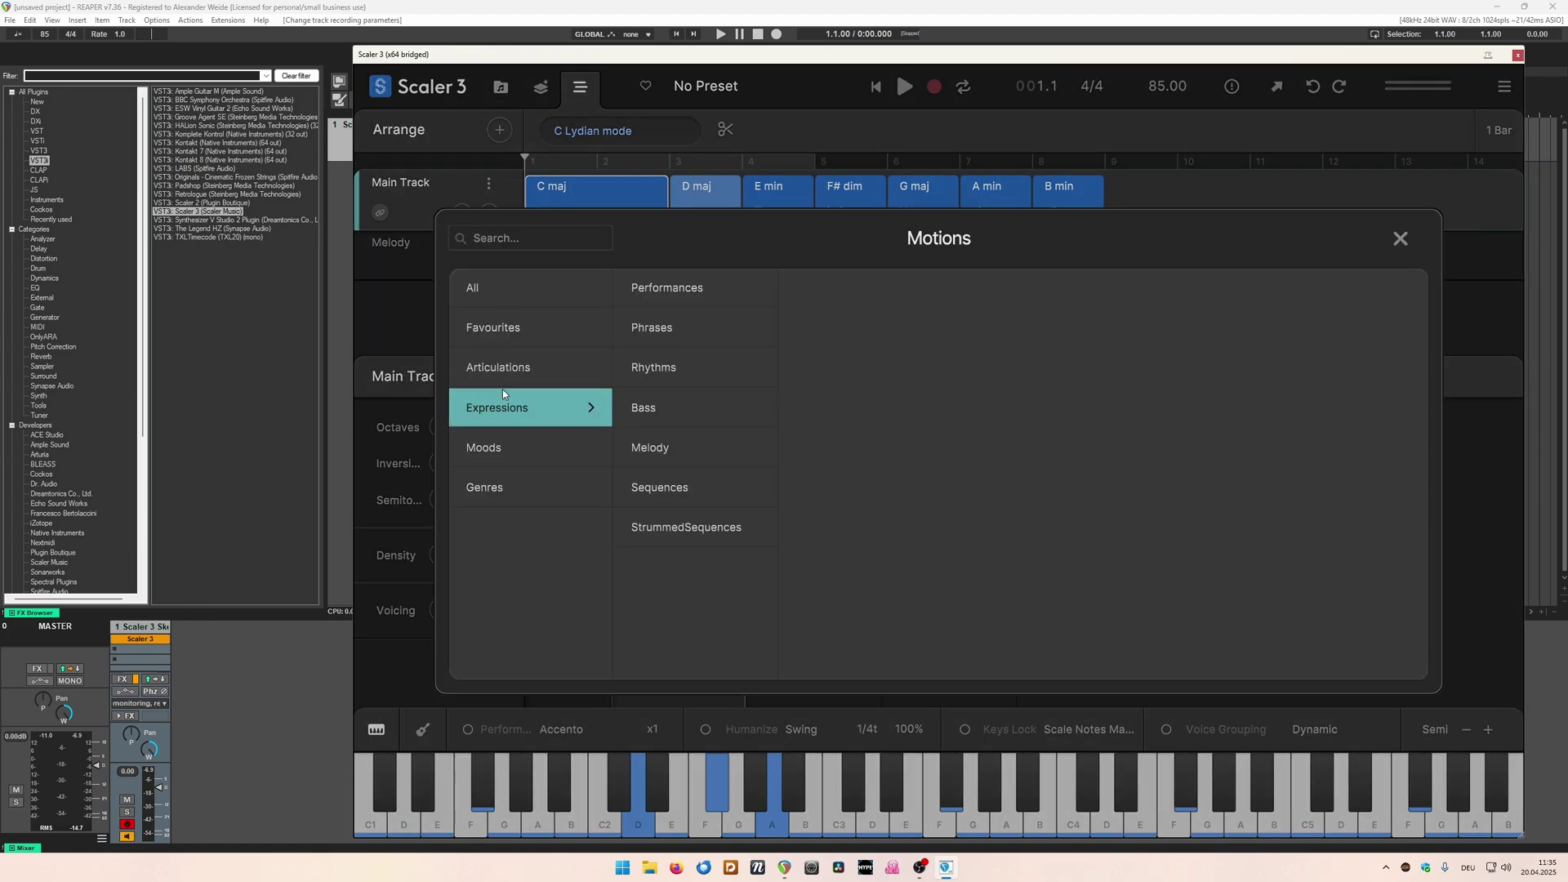
pyautogui.moveTo(674, 330)
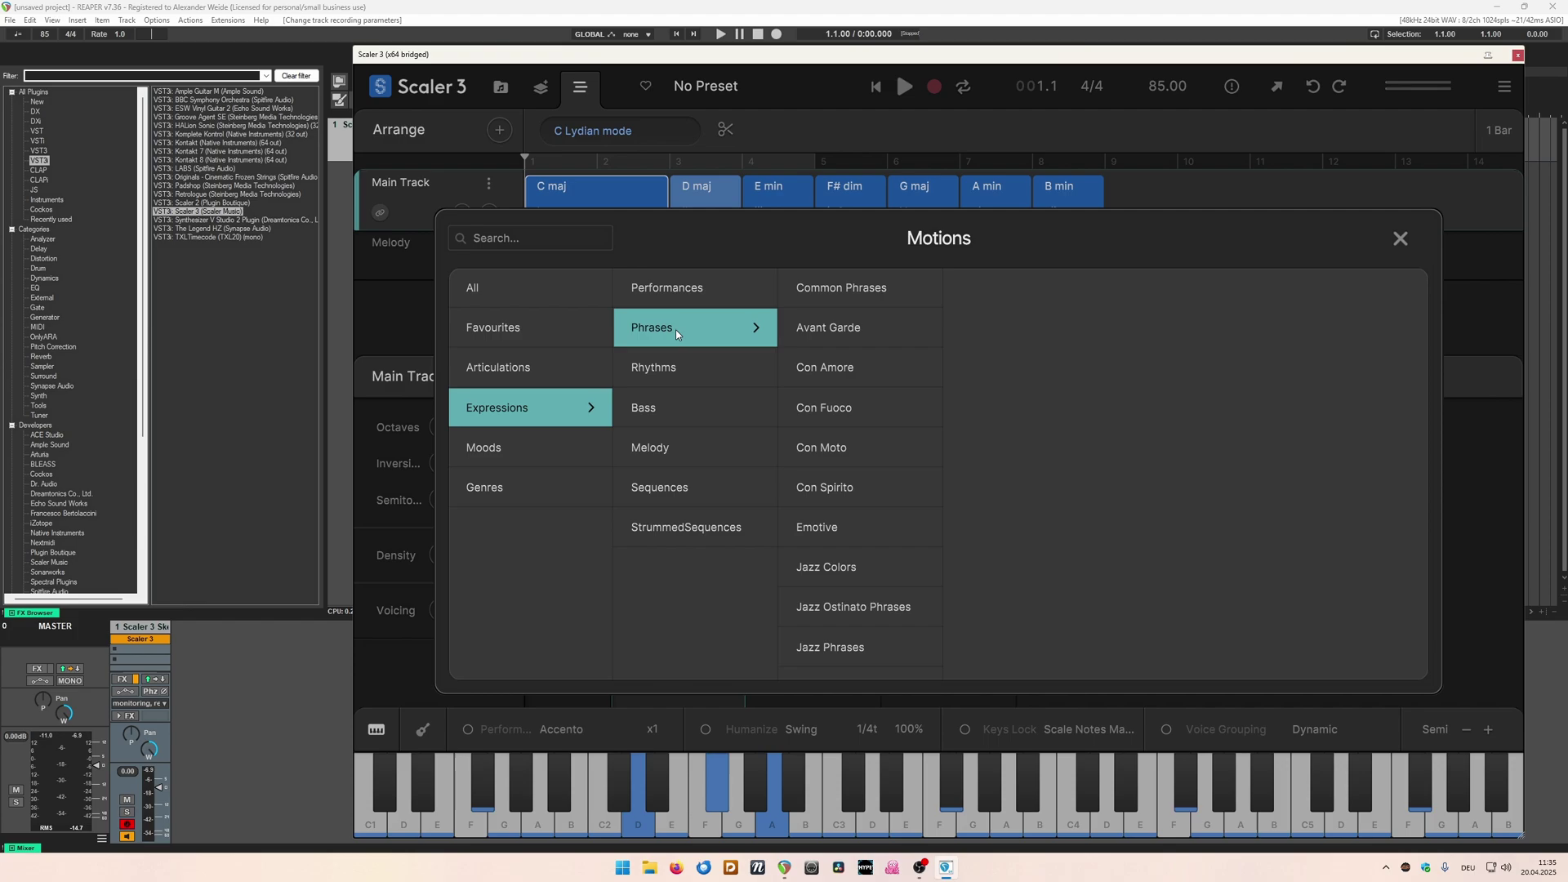
pyautogui.moveTo(869, 326)
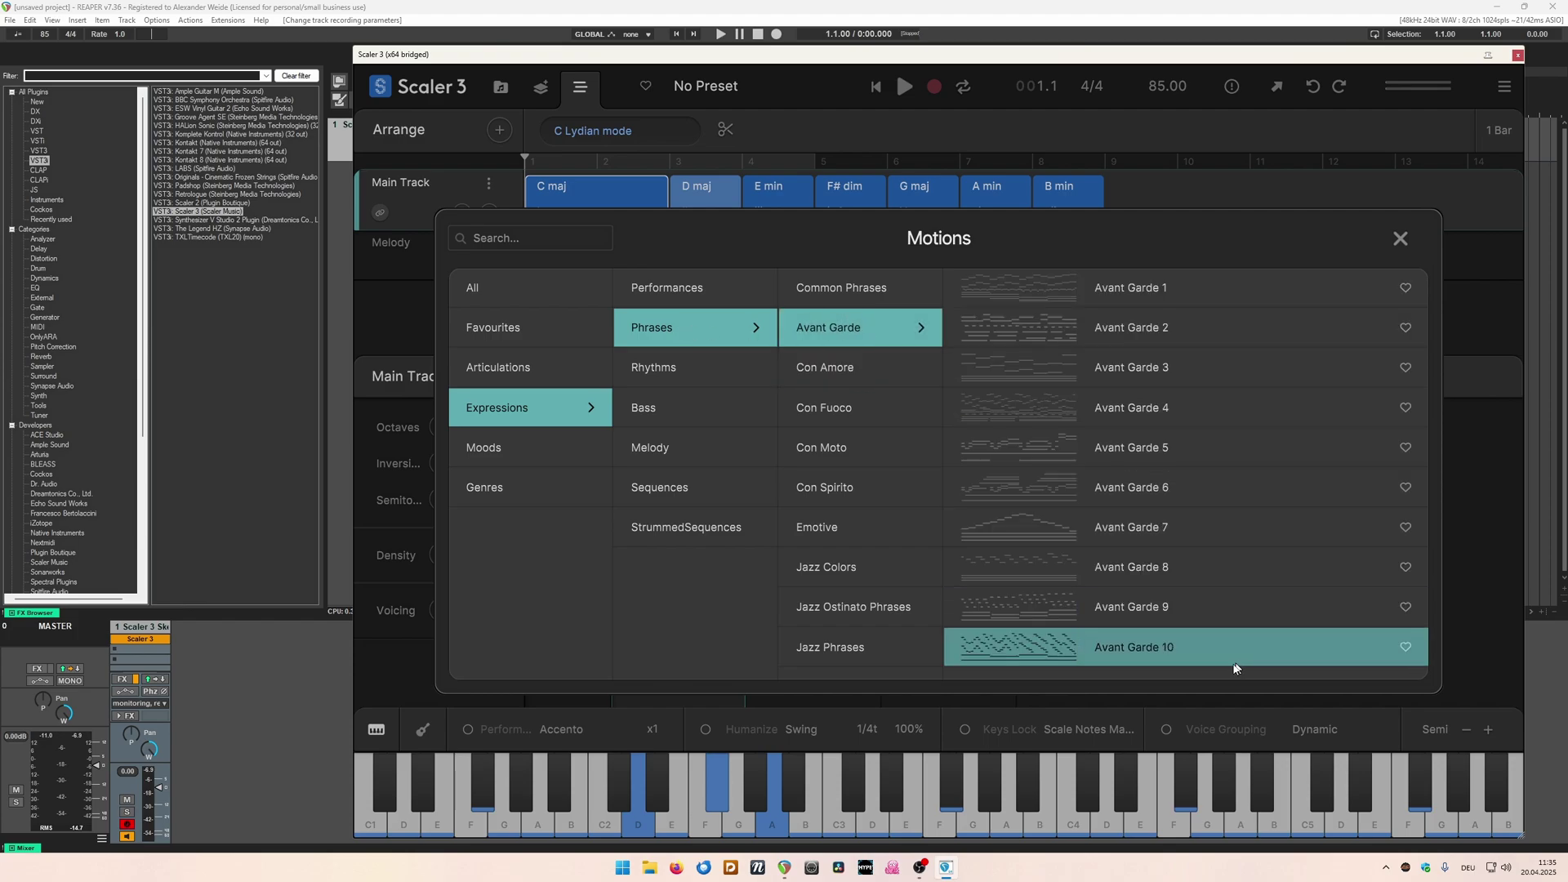
pyautogui.click(1213, 451)
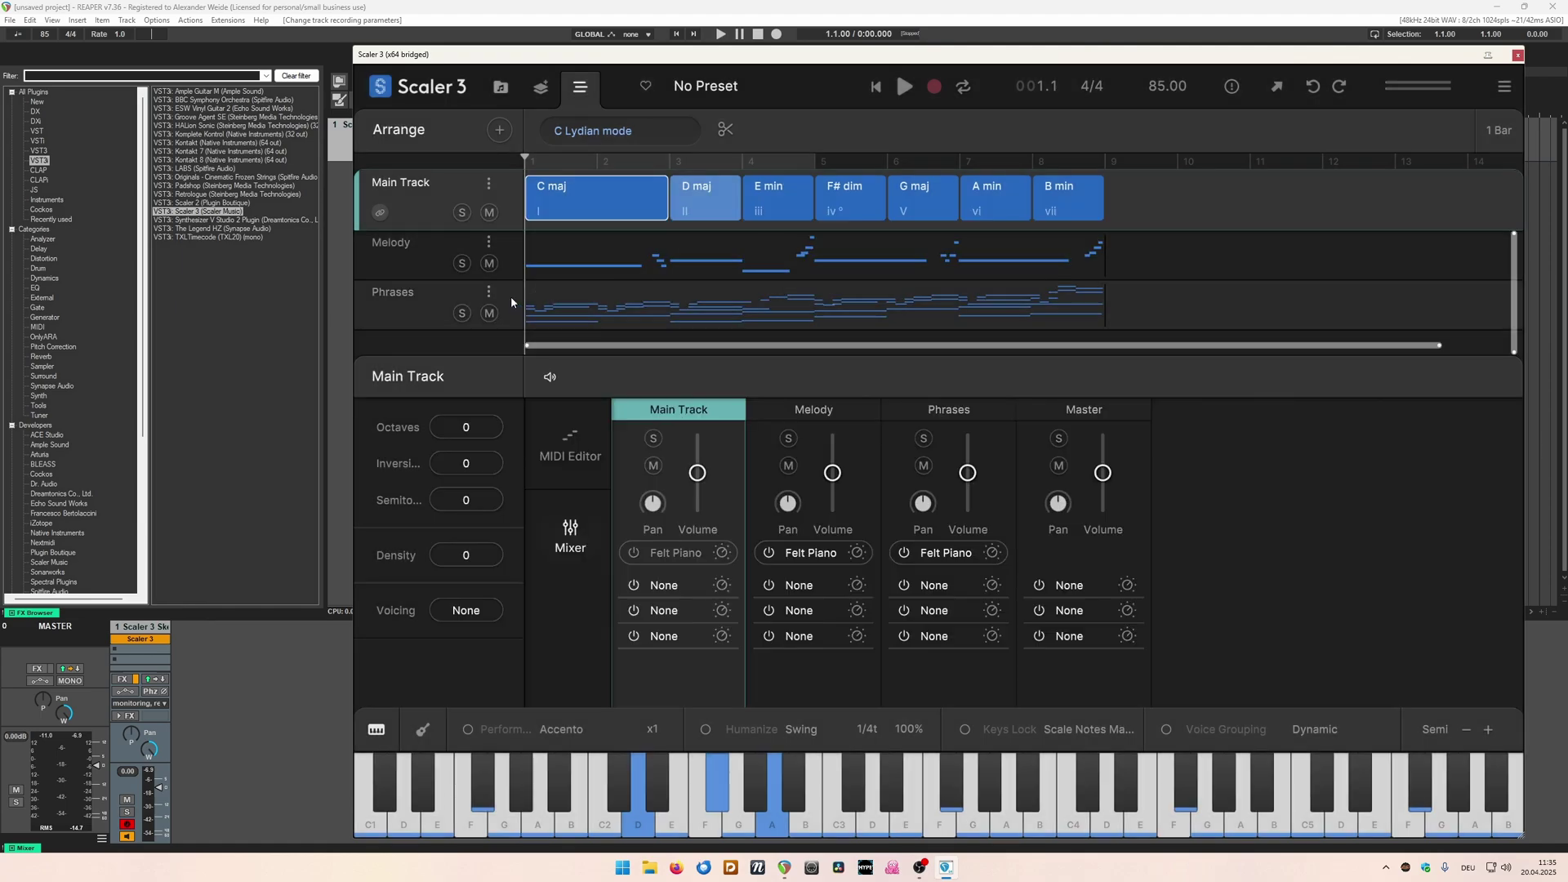
# Add a Bass motion track using Punk Bass > Punk 6.
pyautogui.click(488, 293)
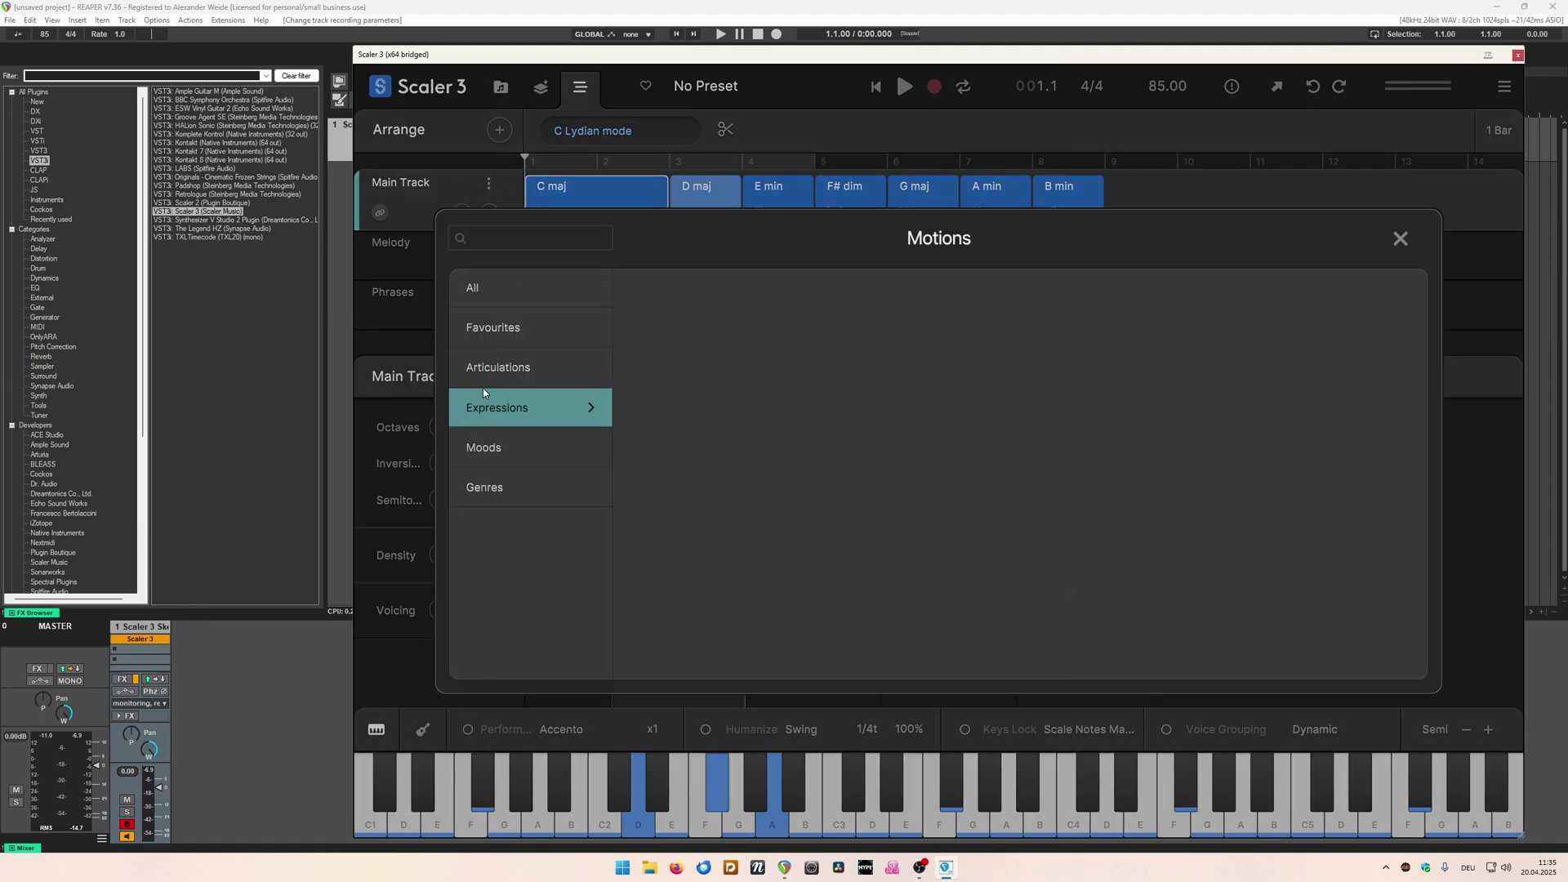
pyautogui.moveTo(654, 410)
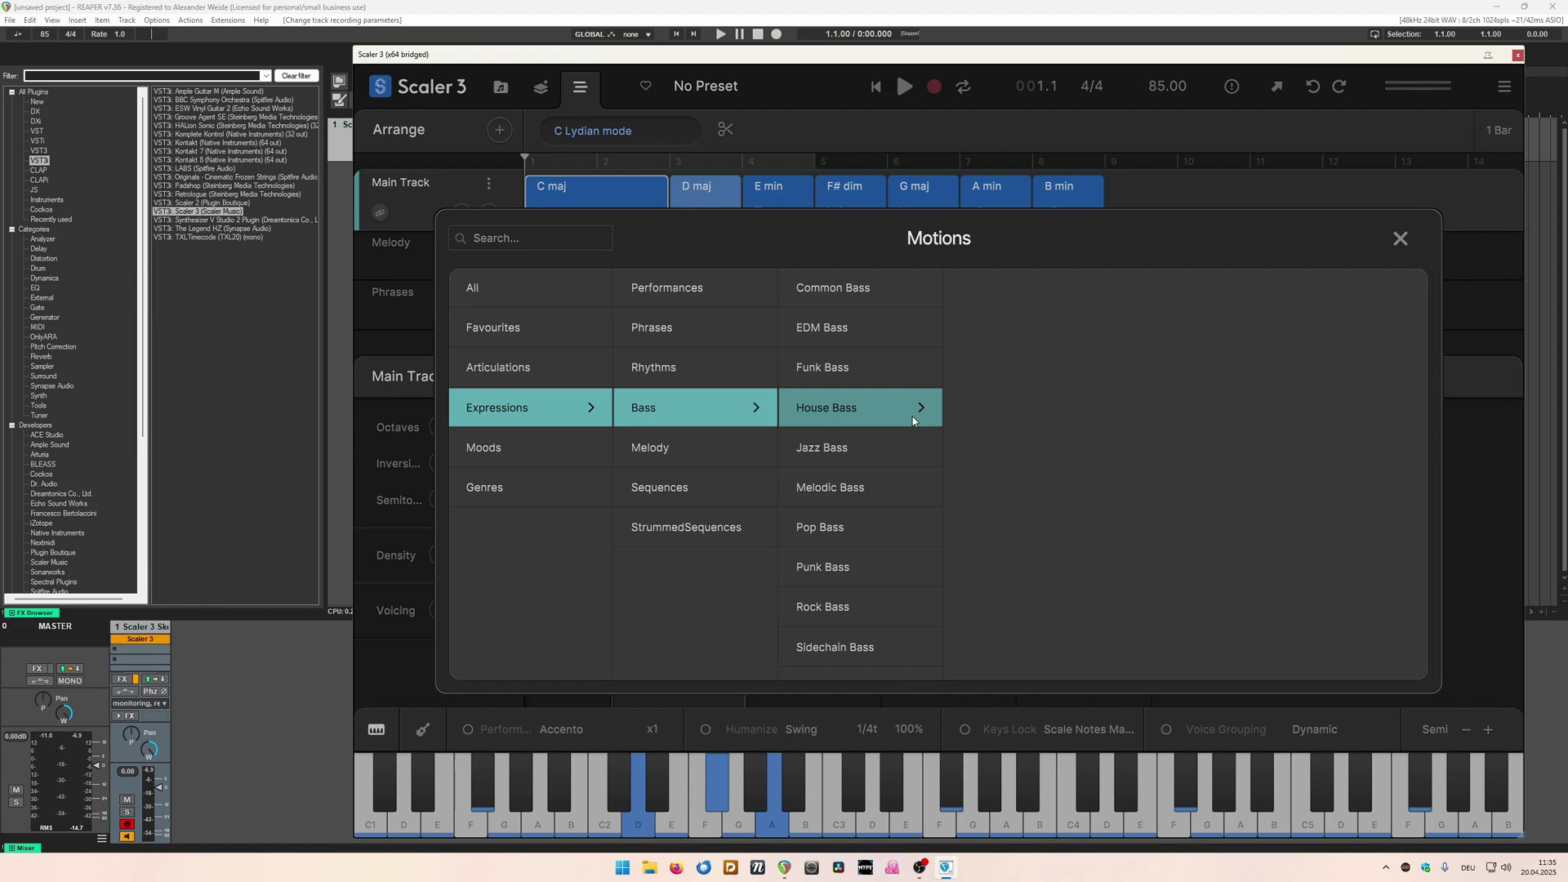
pyautogui.moveTo(879, 413)
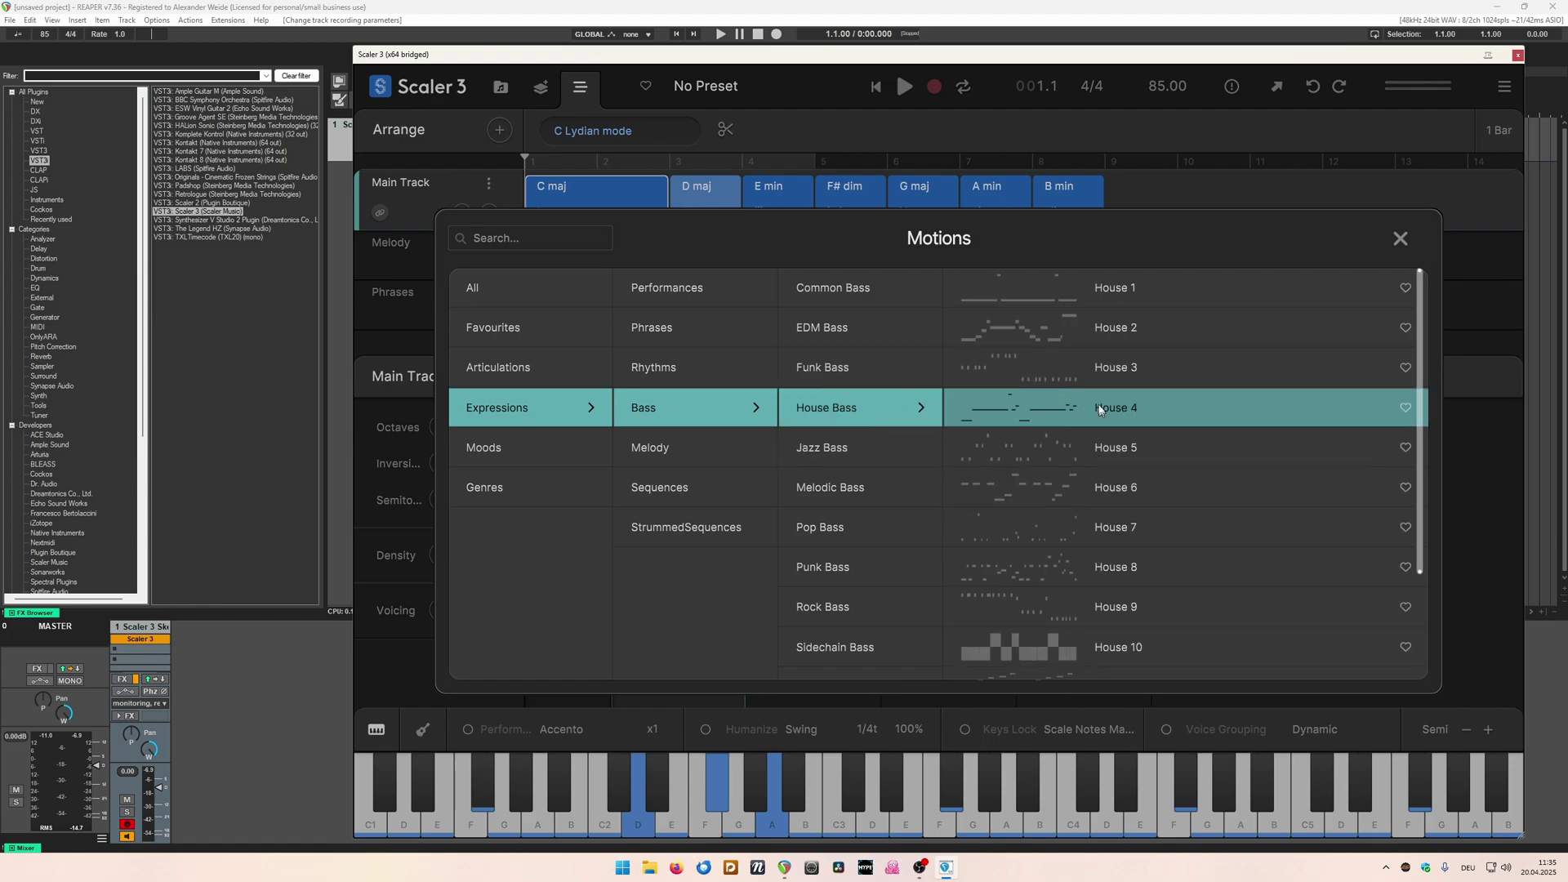
pyautogui.scroll(-3, 1094, 400)
pyautogui.scroll(3, 1025, 490)
pyautogui.moveTo(857, 352)
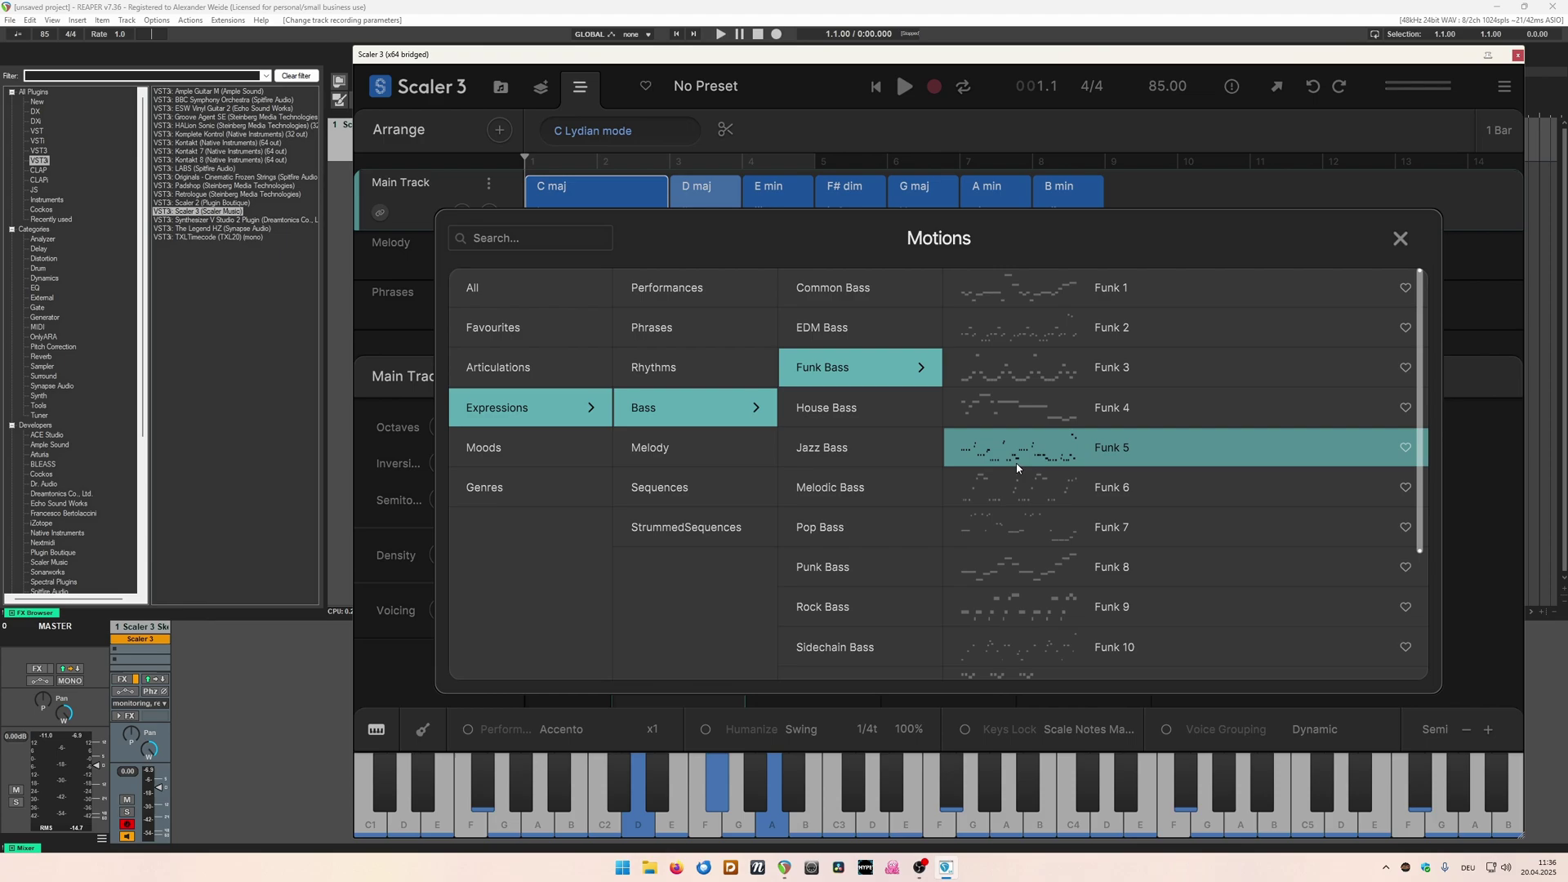
pyautogui.moveTo(886, 571)
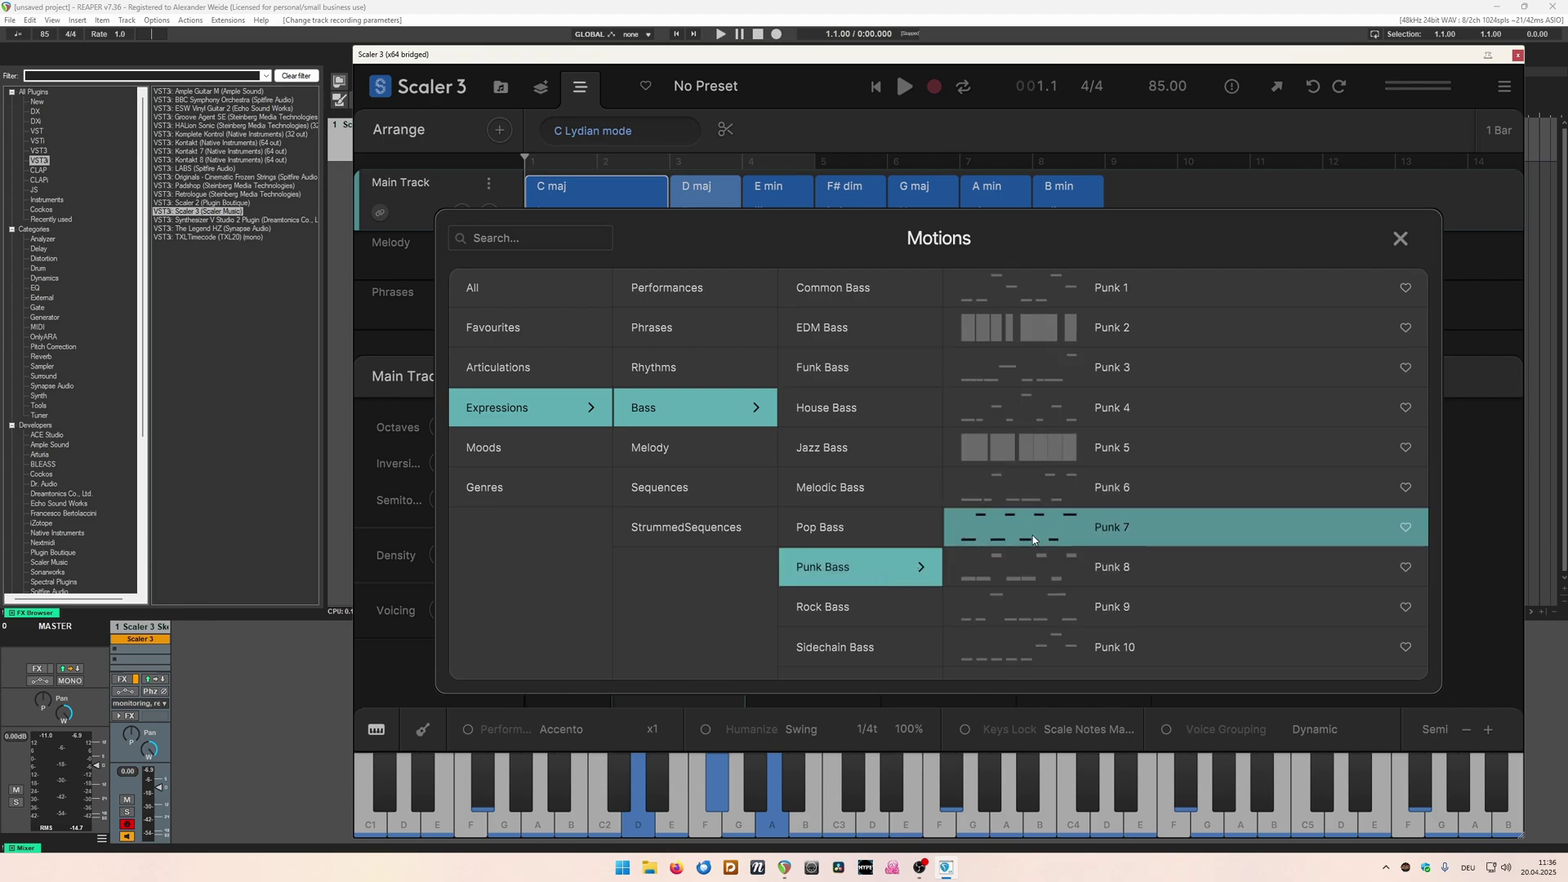
pyautogui.doubleClick(1038, 496)
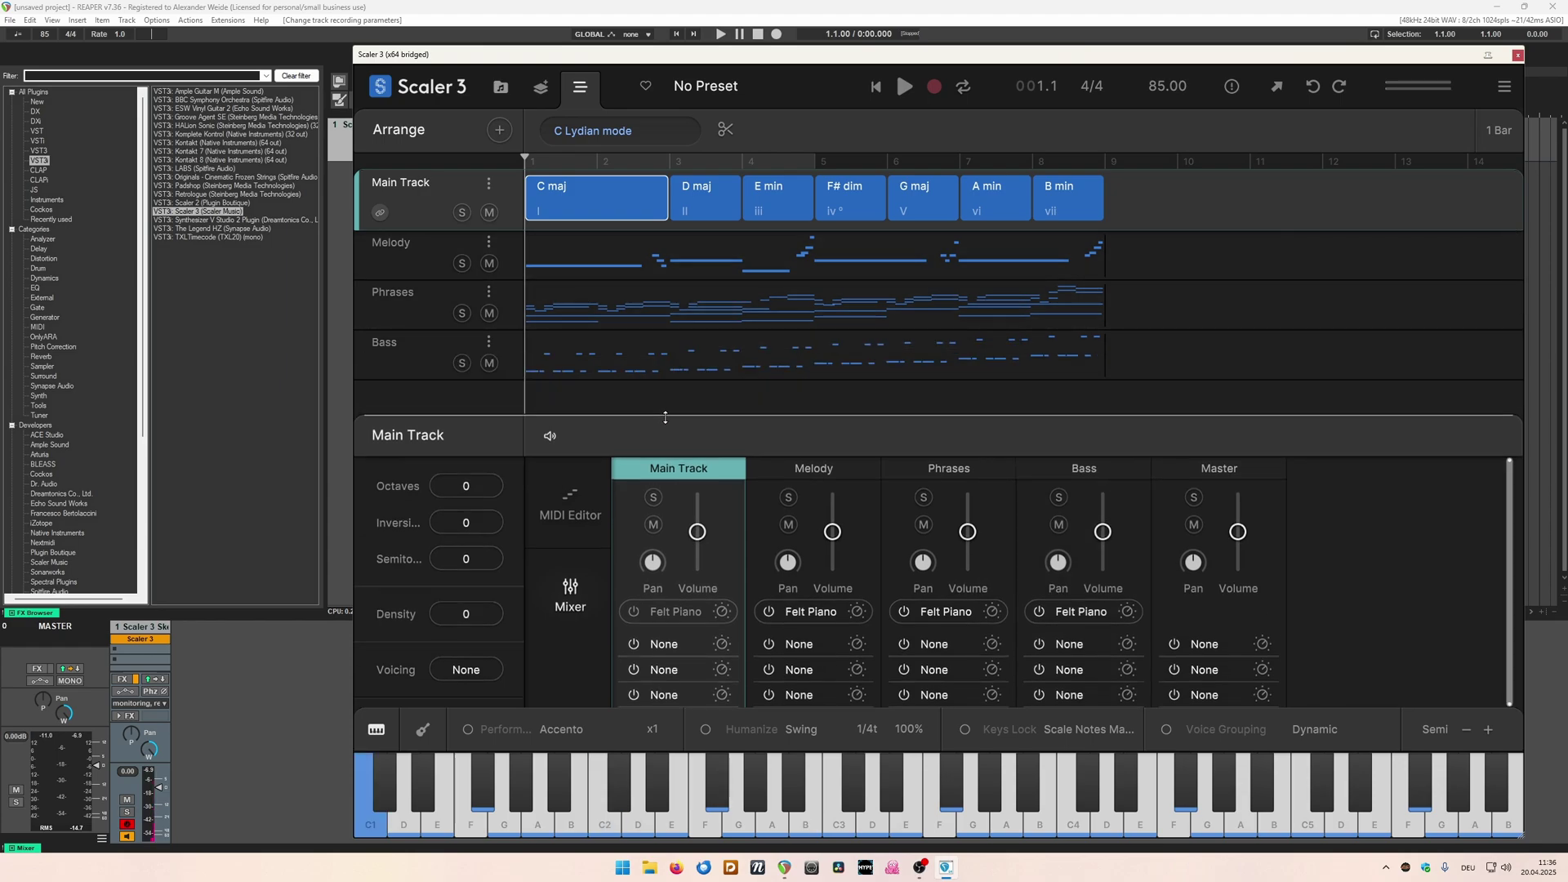
# Push the Scaler window to the right edge and show Insert track from template in the track panel menu.
pyautogui.moveTo(608, 52); pyautogui.dragTo(696, 48)
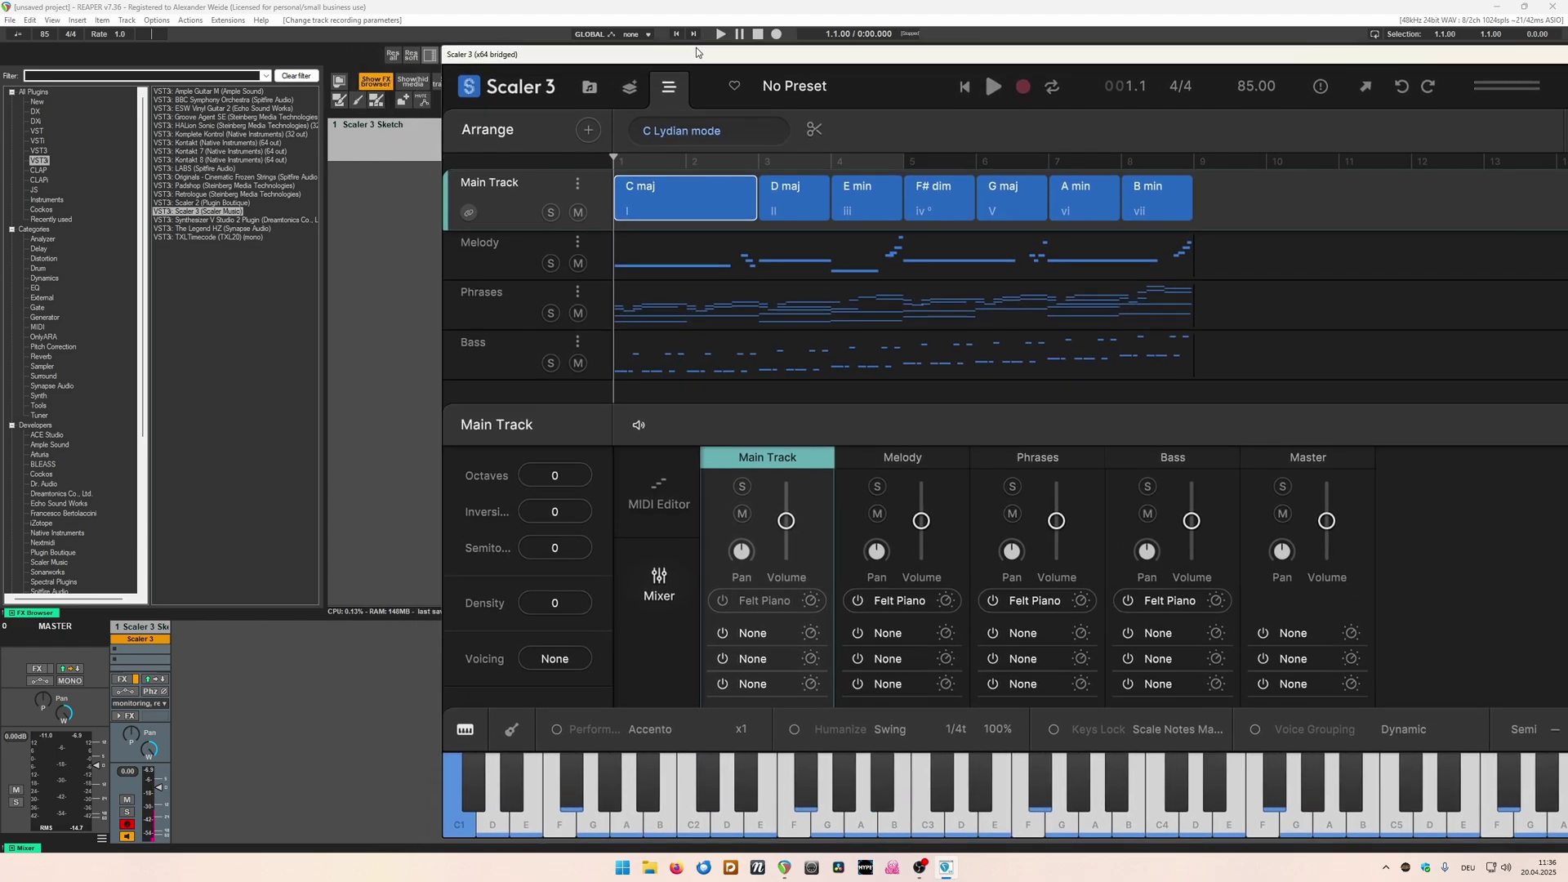
pyautogui.moveTo(510, 51); pyautogui.dragTo(1449, 37)
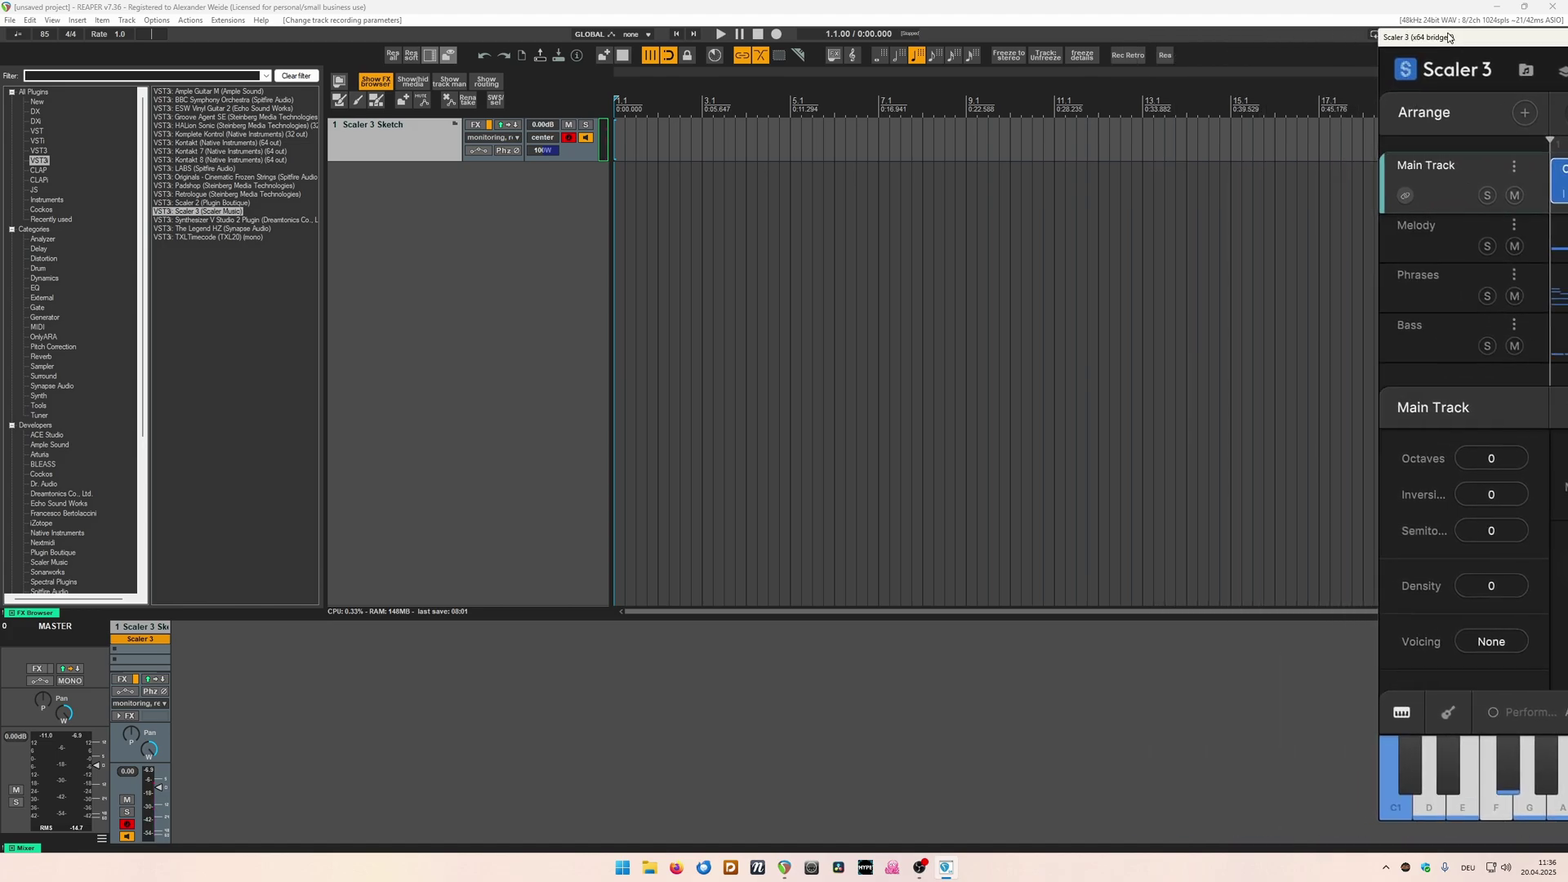
pyautogui.rightClick(456, 212)
pyautogui.moveTo(520, 258)
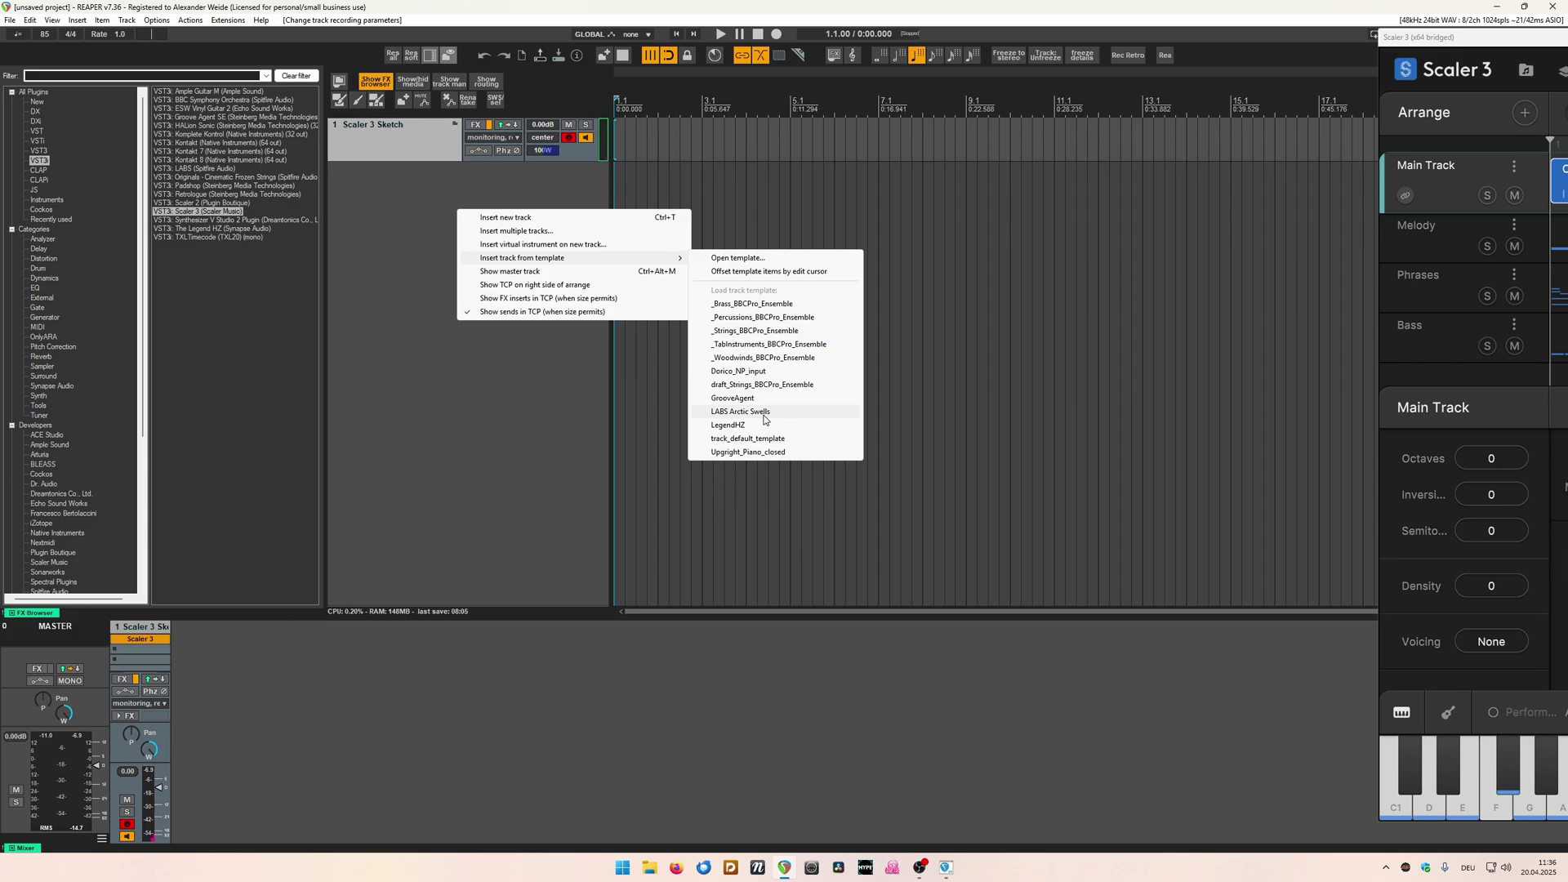
# Insert the _Strings_BBCPro_Ensemble template and bring Reaticulate online on Violins 1, Violas, Celli and Double Bass.
pyautogui.click(745, 331)
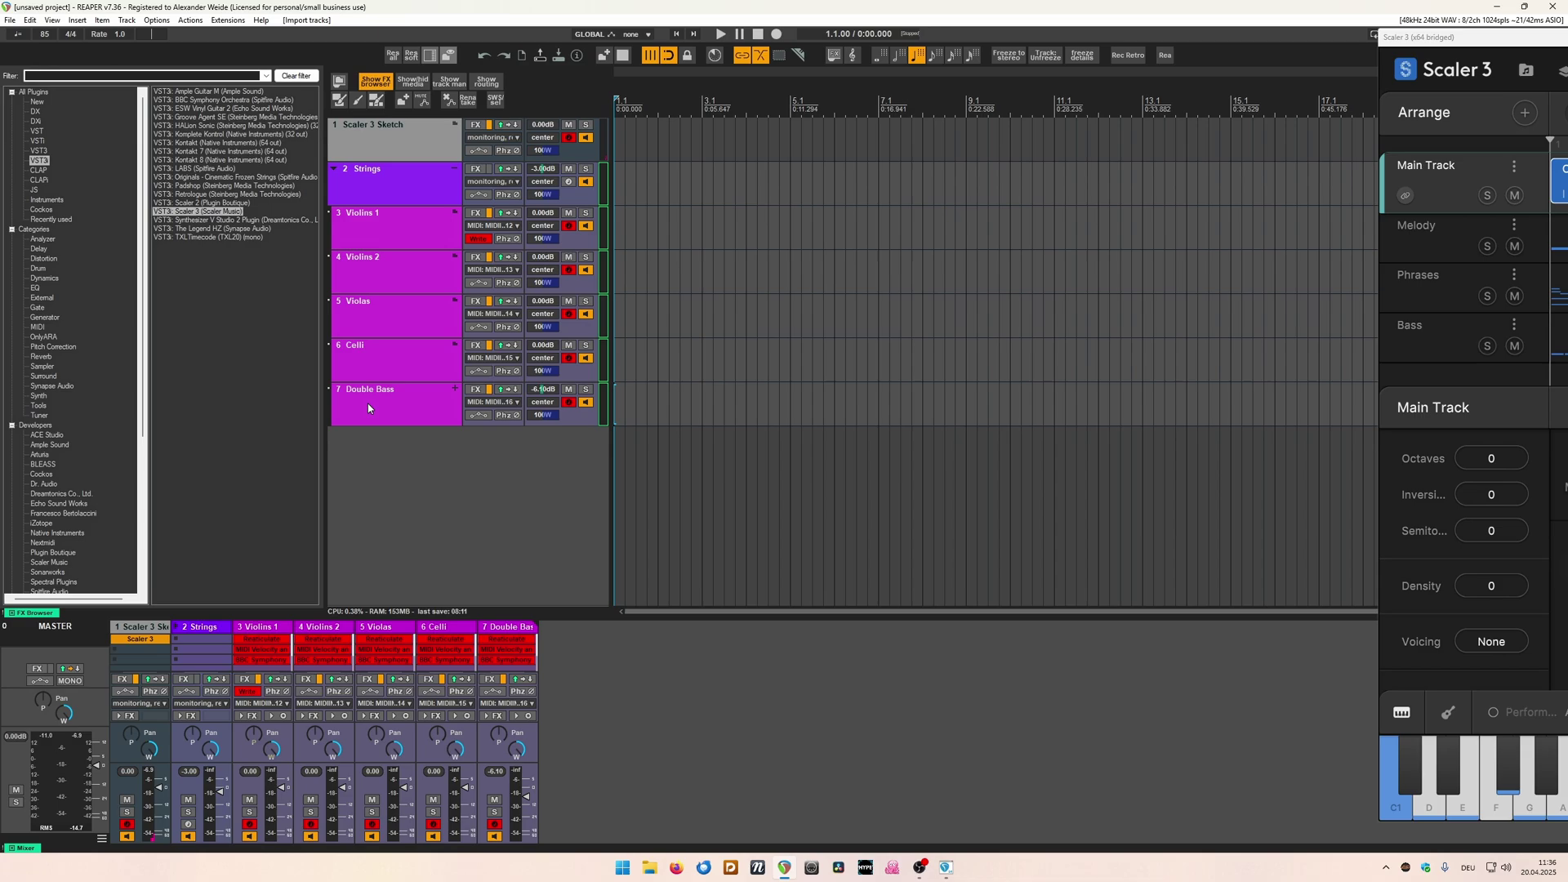
pyautogui.moveTo(368, 408); pyautogui.dragTo(384, 209)
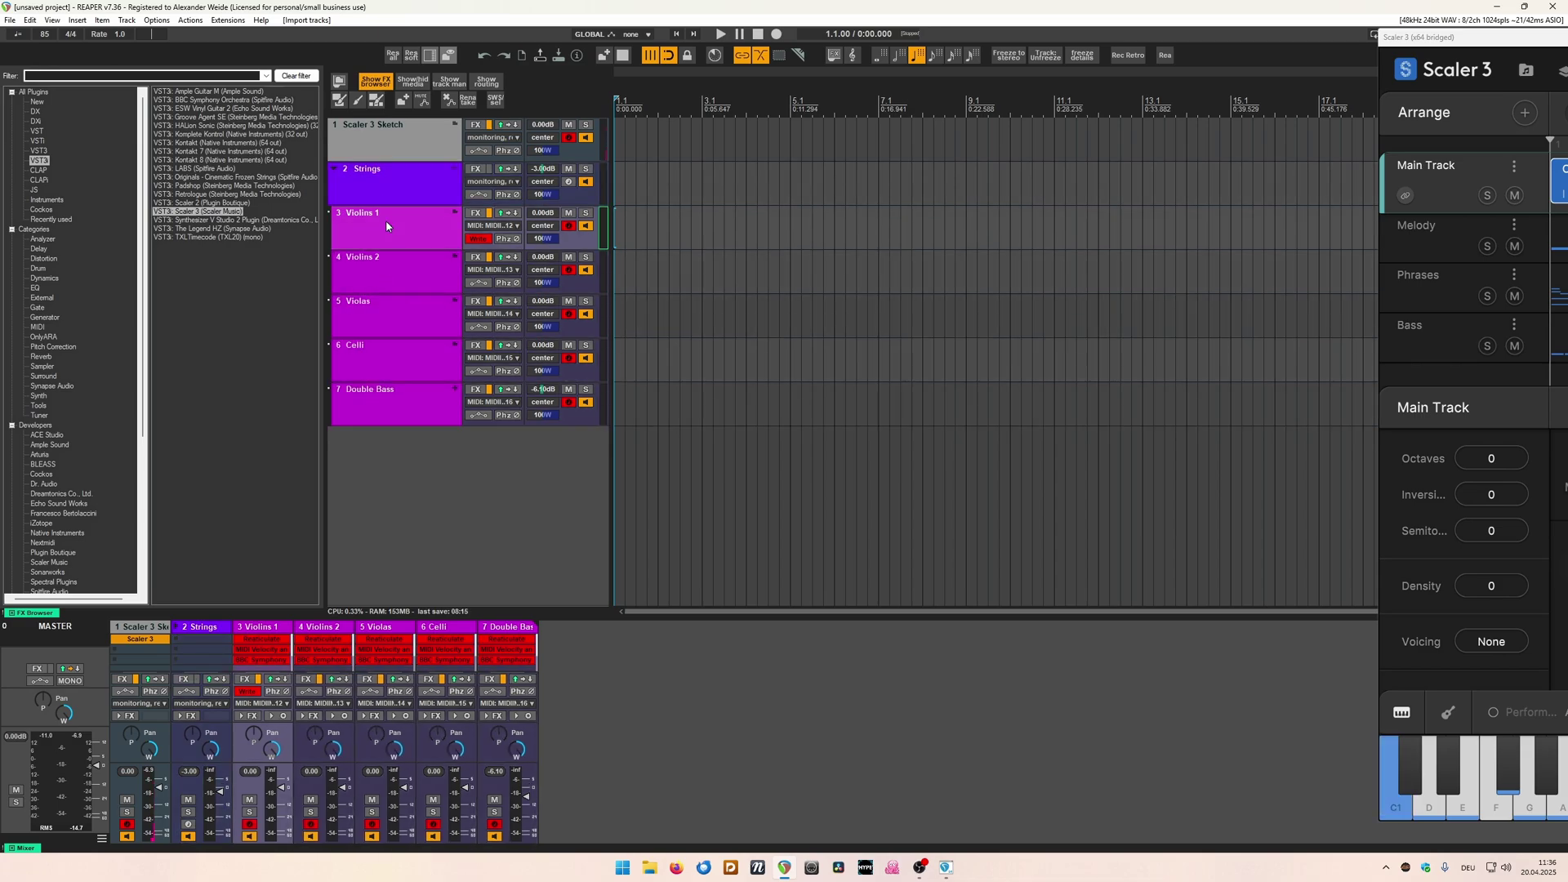
pyautogui.keyDown('ctrl'); pyautogui.keyDown('shift'); pyautogui.click(269, 646); pyautogui.keyUp('shift'); pyautogui.keyUp('ctrl')
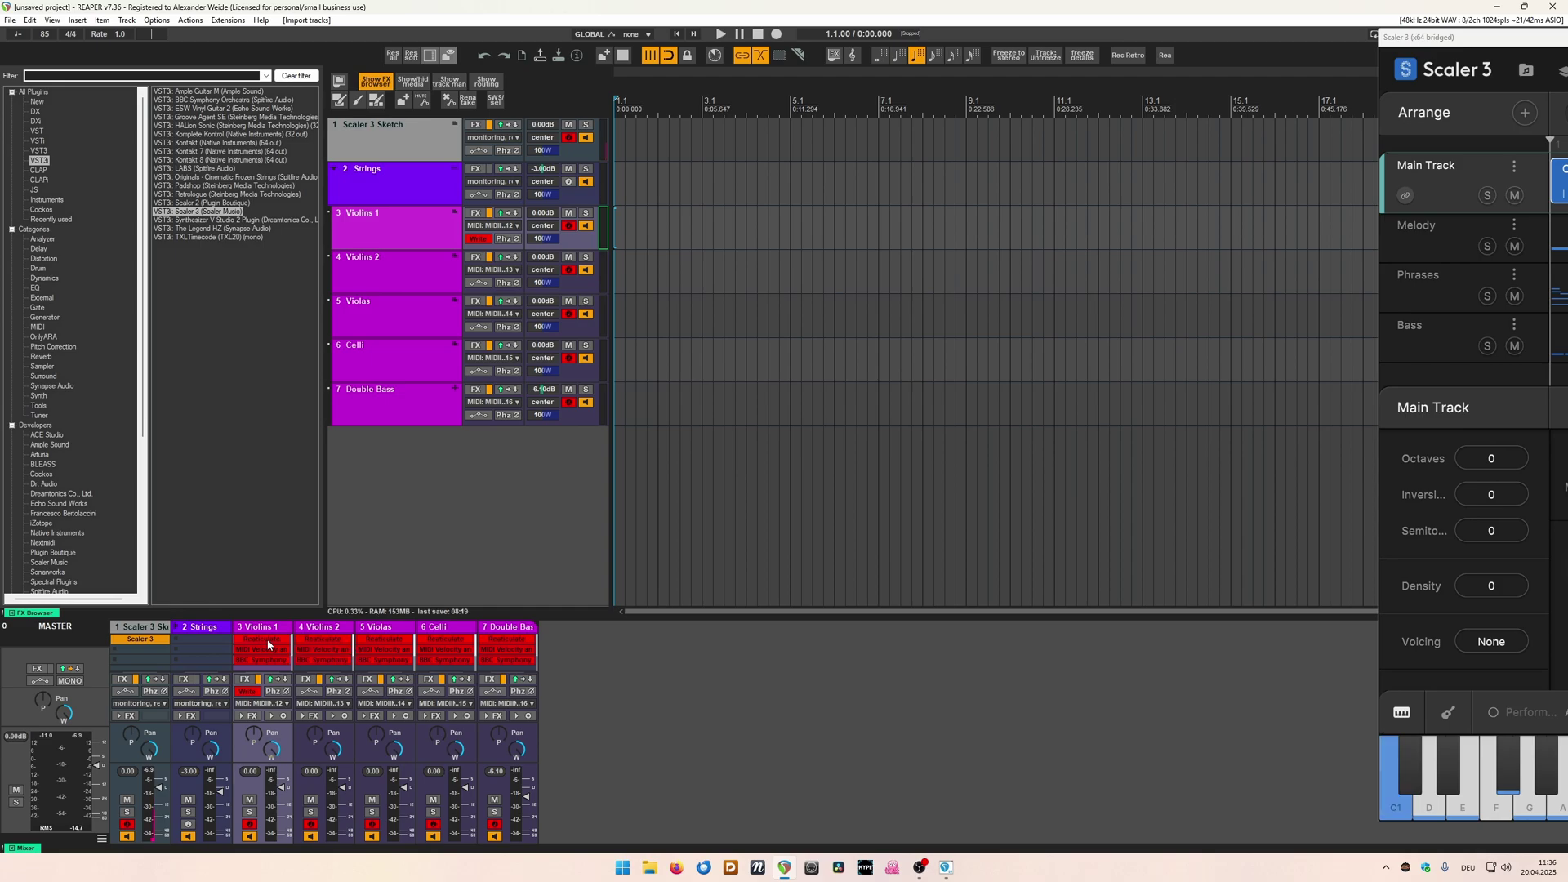
pyautogui.keyDown('ctrl'); pyautogui.keyDown('shift'); pyautogui.click(372, 643); pyautogui.keyUp('shift'); pyautogui.keyUp('ctrl')
pyautogui.keyDown('ctrl'); pyautogui.keyDown('shift'); pyautogui.click(445, 642); pyautogui.keyUp('shift'); pyautogui.keyUp('ctrl')
pyautogui.keyDown('ctrl'); pyautogui.keyDown('shift'); pyautogui.click(504, 647); pyautogui.keyUp('shift'); pyautogui.keyUp('ctrl')
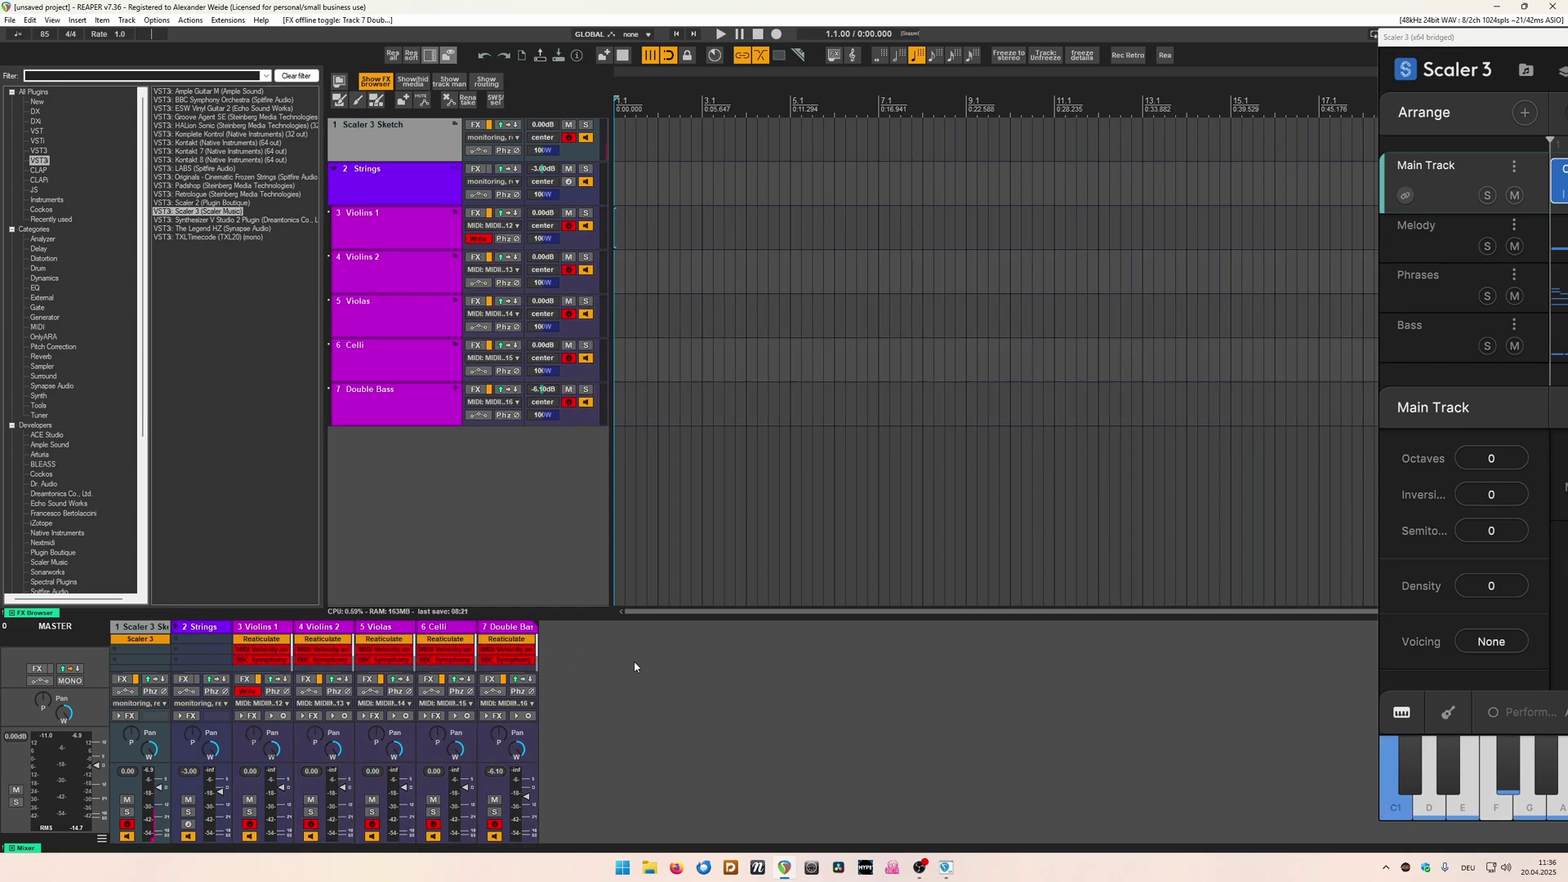
# Bring the MIDI Velocity and Timing Humanizer online on all five string tracks and enlarge the mixer's FX area.
pyautogui.keyDown('ctrl'); pyautogui.keyDown('shift'); pyautogui.click(253, 649); pyautogui.keyUp('shift'); pyautogui.keyUp('ctrl')
pyautogui.keyDown('ctrl'); pyautogui.keyDown('shift'); pyautogui.click(320, 649); pyautogui.keyUp('shift'); pyautogui.keyUp('ctrl')
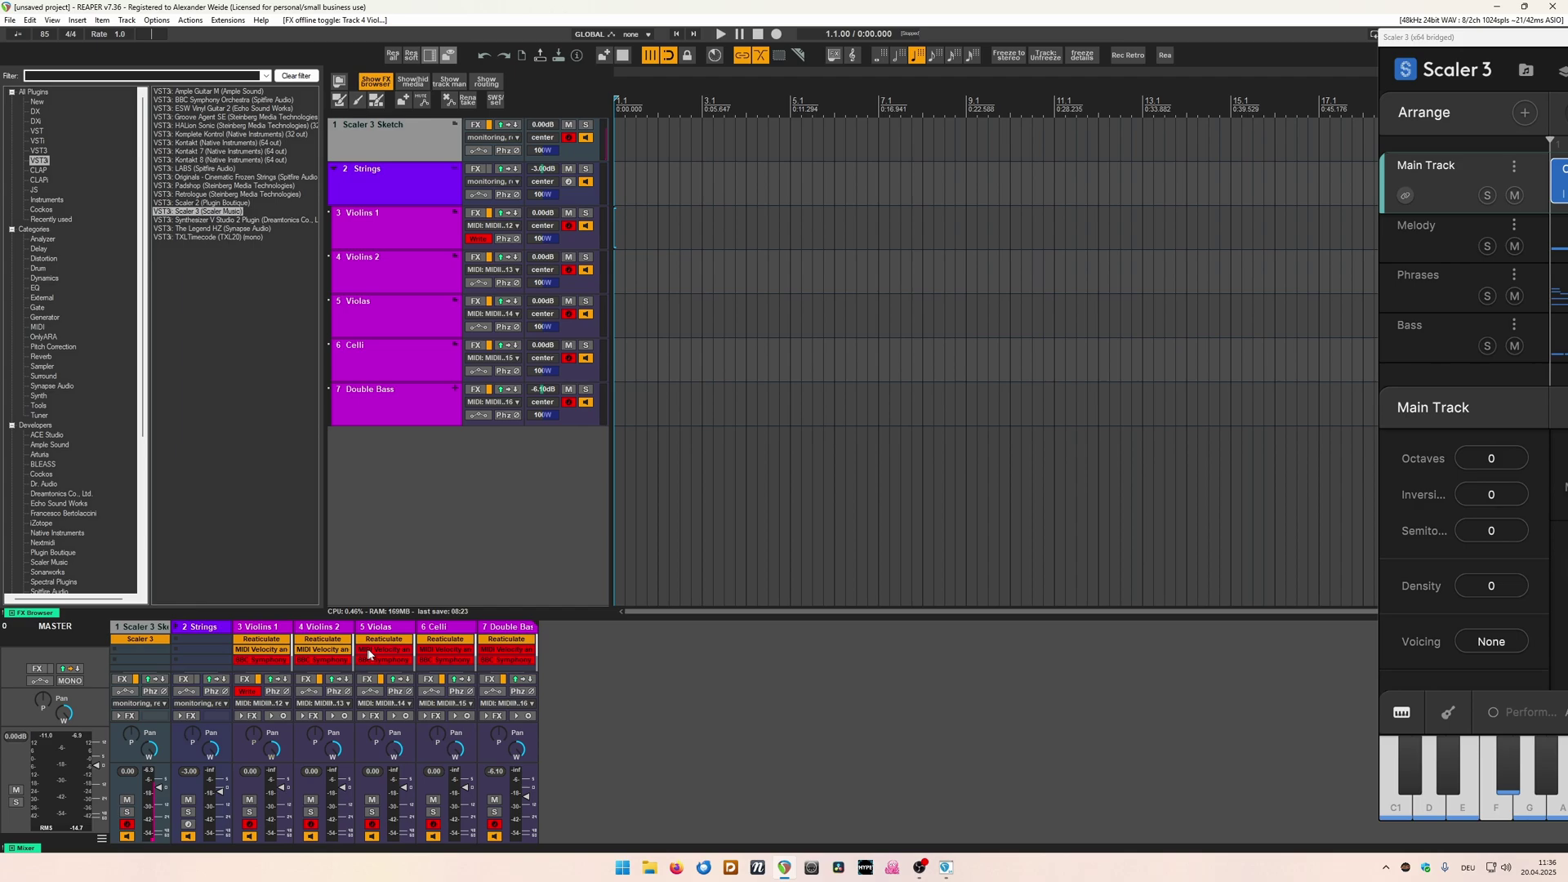
pyautogui.keyDown('ctrl'); pyautogui.keyDown('shift'); pyautogui.click(381, 650); pyautogui.keyUp('shift'); pyautogui.keyUp('ctrl')
pyautogui.keyDown('ctrl'); pyautogui.keyDown('shift'); pyautogui.click(438, 650); pyautogui.keyUp('shift'); pyautogui.keyUp('ctrl')
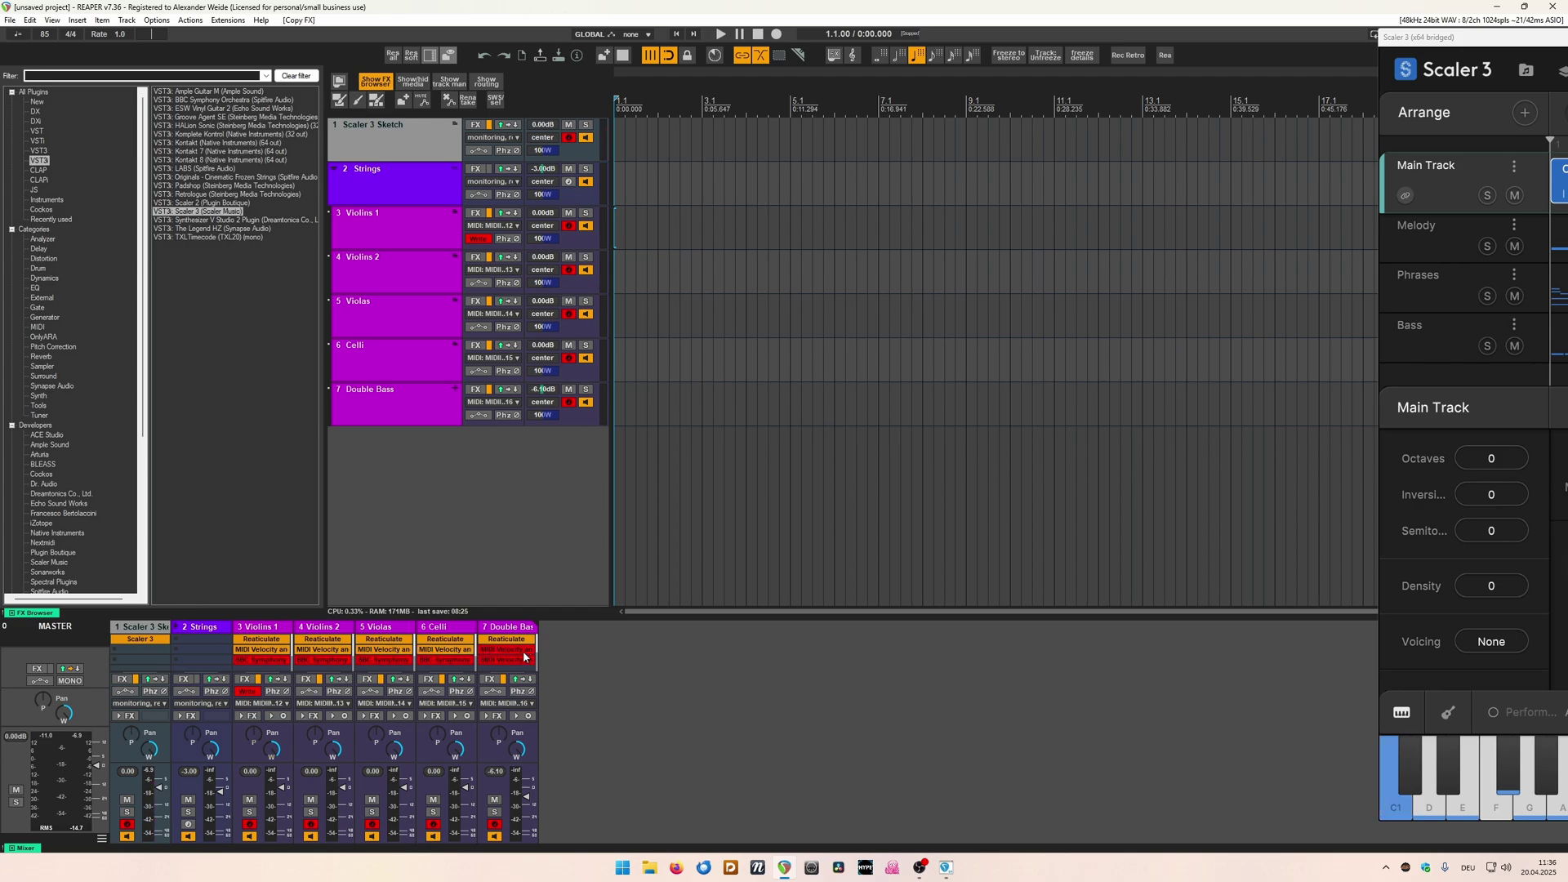
pyautogui.keyDown('ctrl'); pyautogui.keyDown('shift'); pyautogui.click(513, 651); pyautogui.keyUp('shift'); pyautogui.keyUp('ctrl')
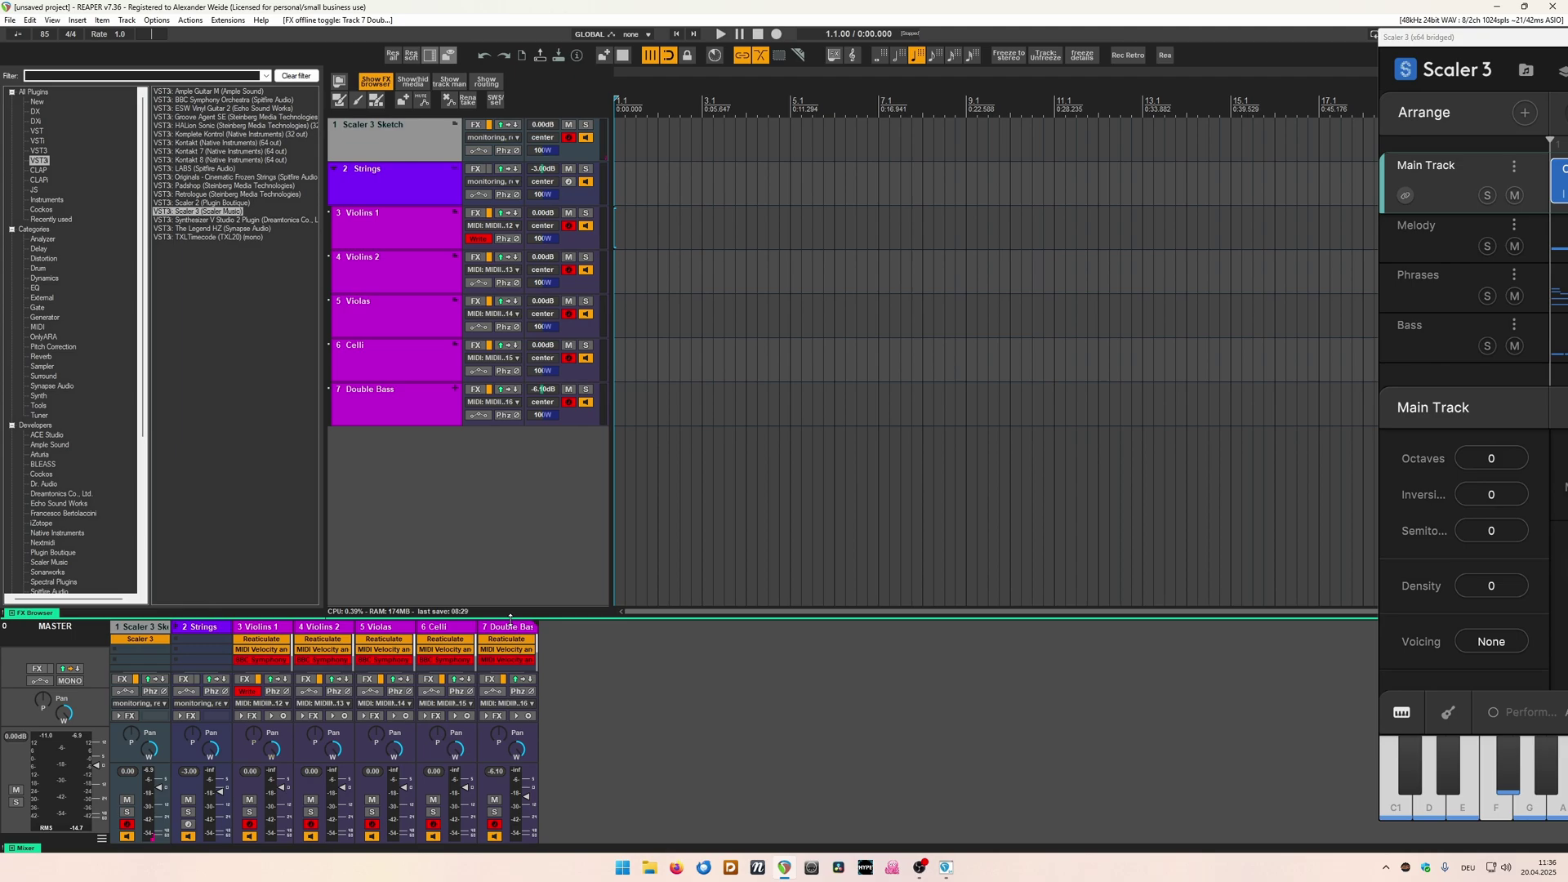
pyautogui.moveTo(513, 614); pyautogui.dragTo(511, 561)
pyautogui.moveTo(507, 613); pyautogui.dragTo(507, 614)
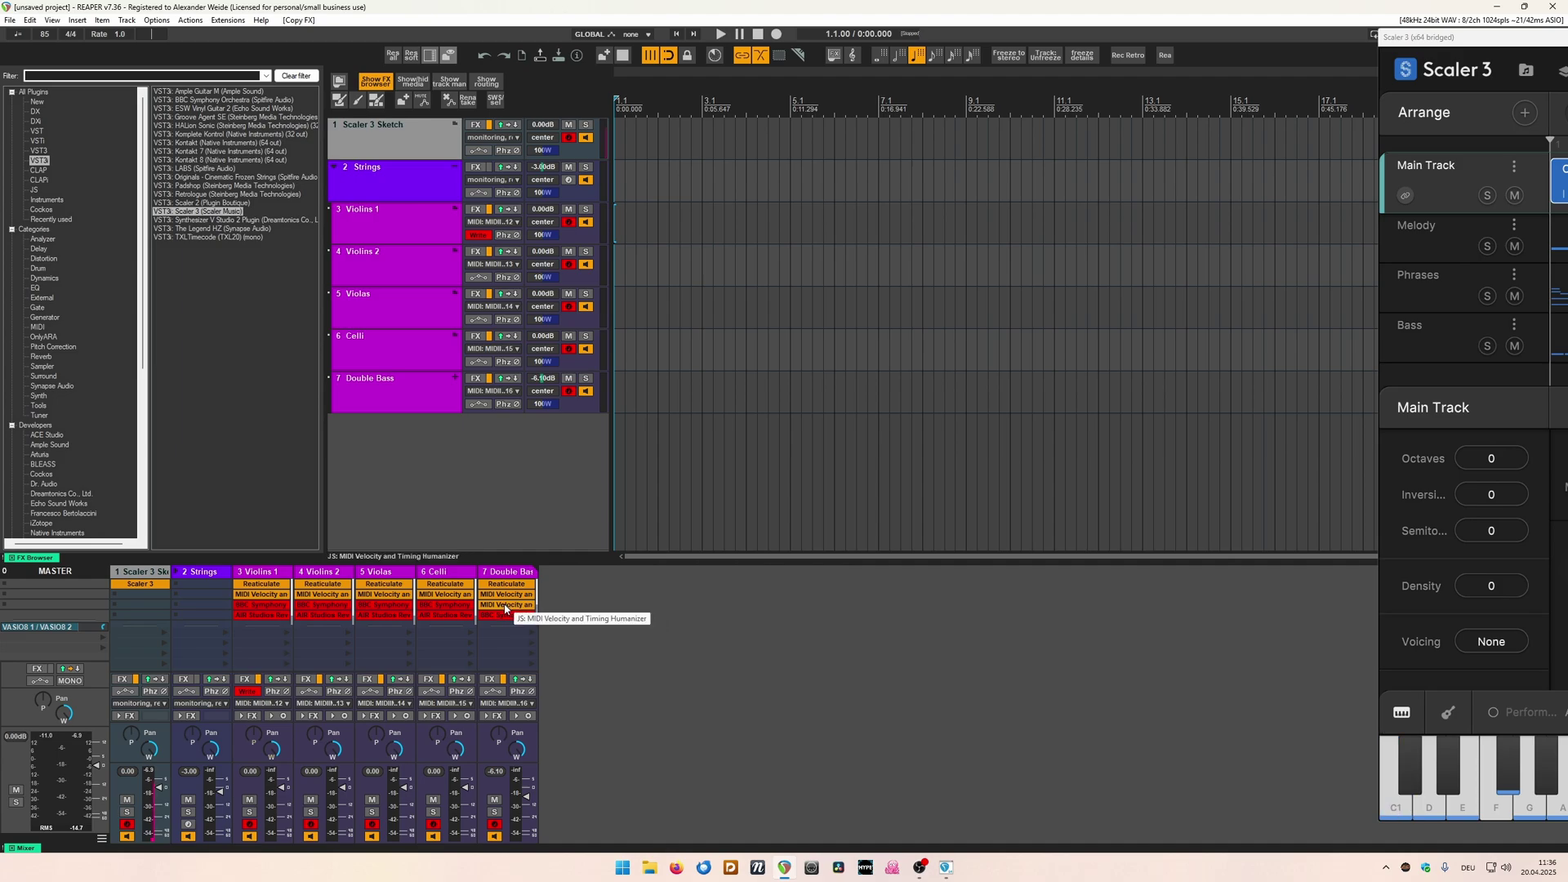
# Delete the extra effect and AIR Studios Reverb from Double Bass, then open its BBC Symphony Orchestra instrument.
pyautogui.rightClick(505, 609)
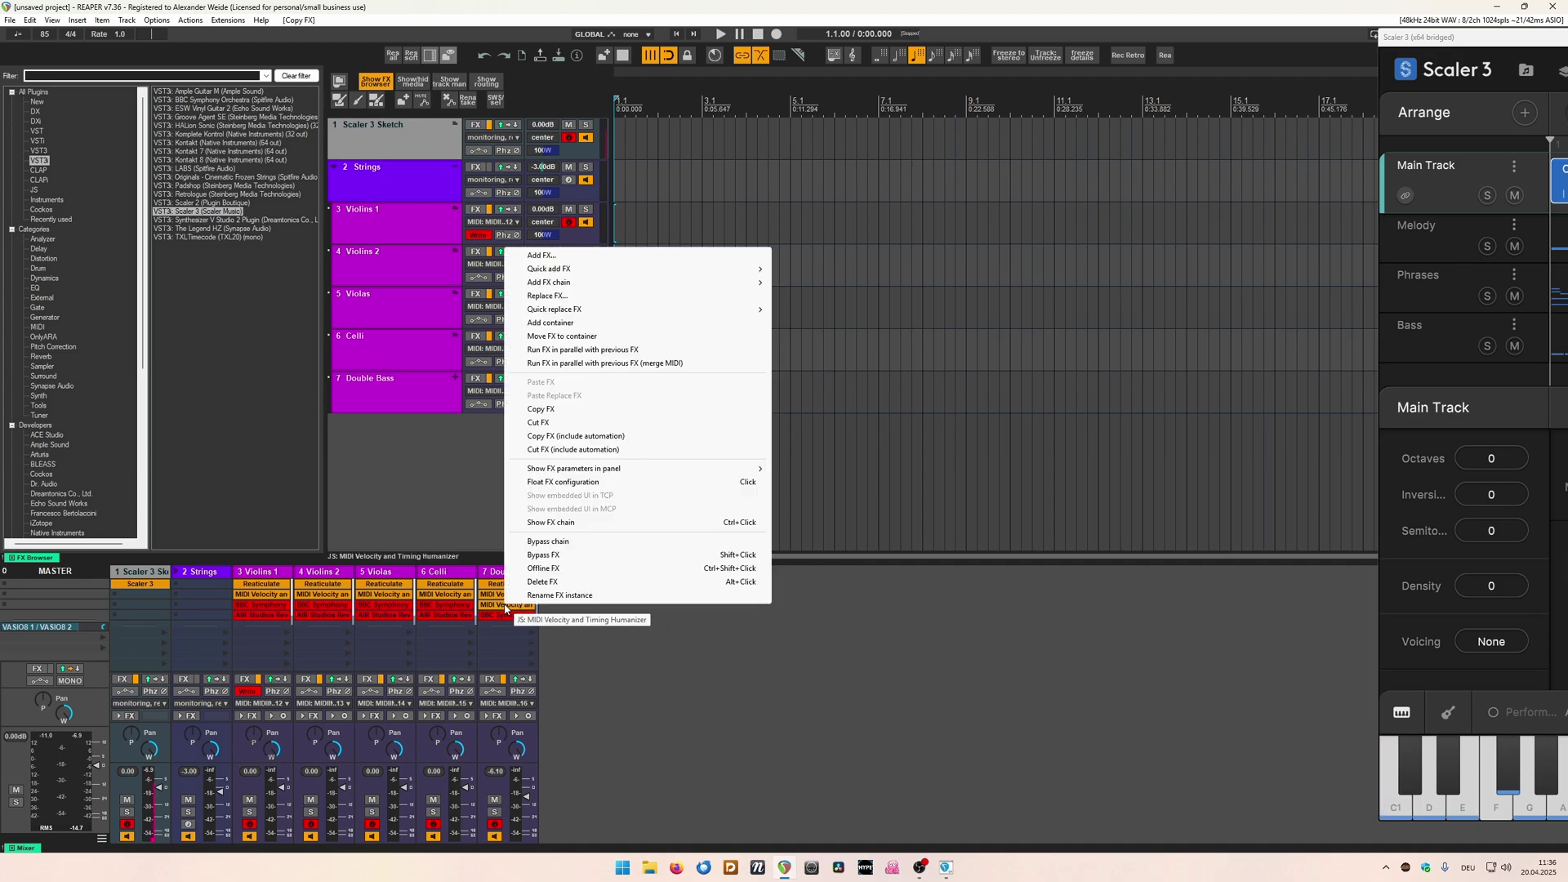
pyautogui.click(546, 583)
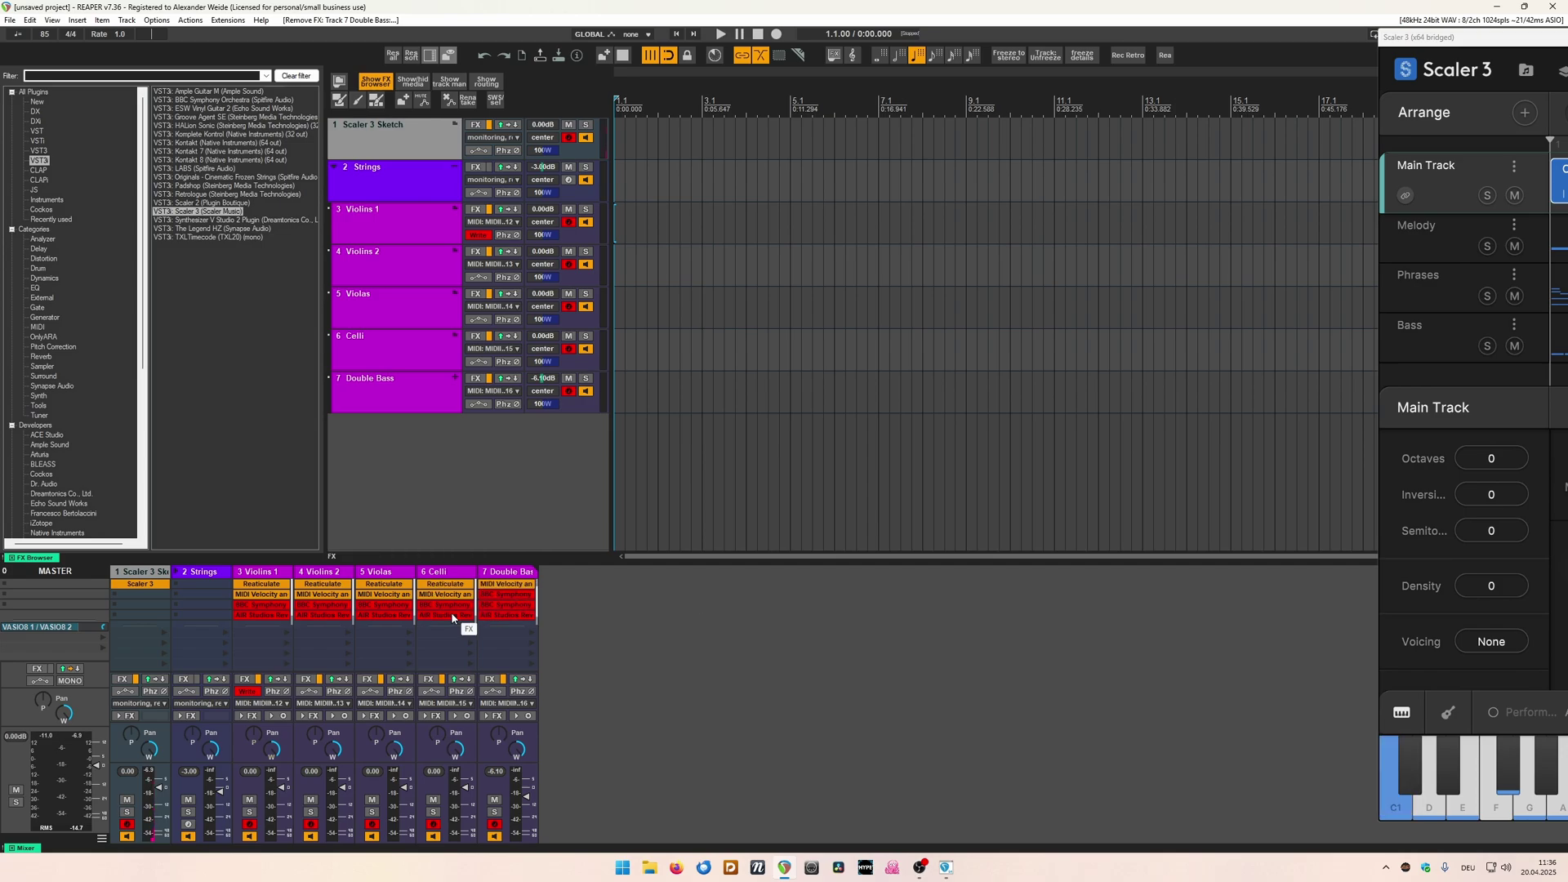
pyautogui.rightClick(522, 619)
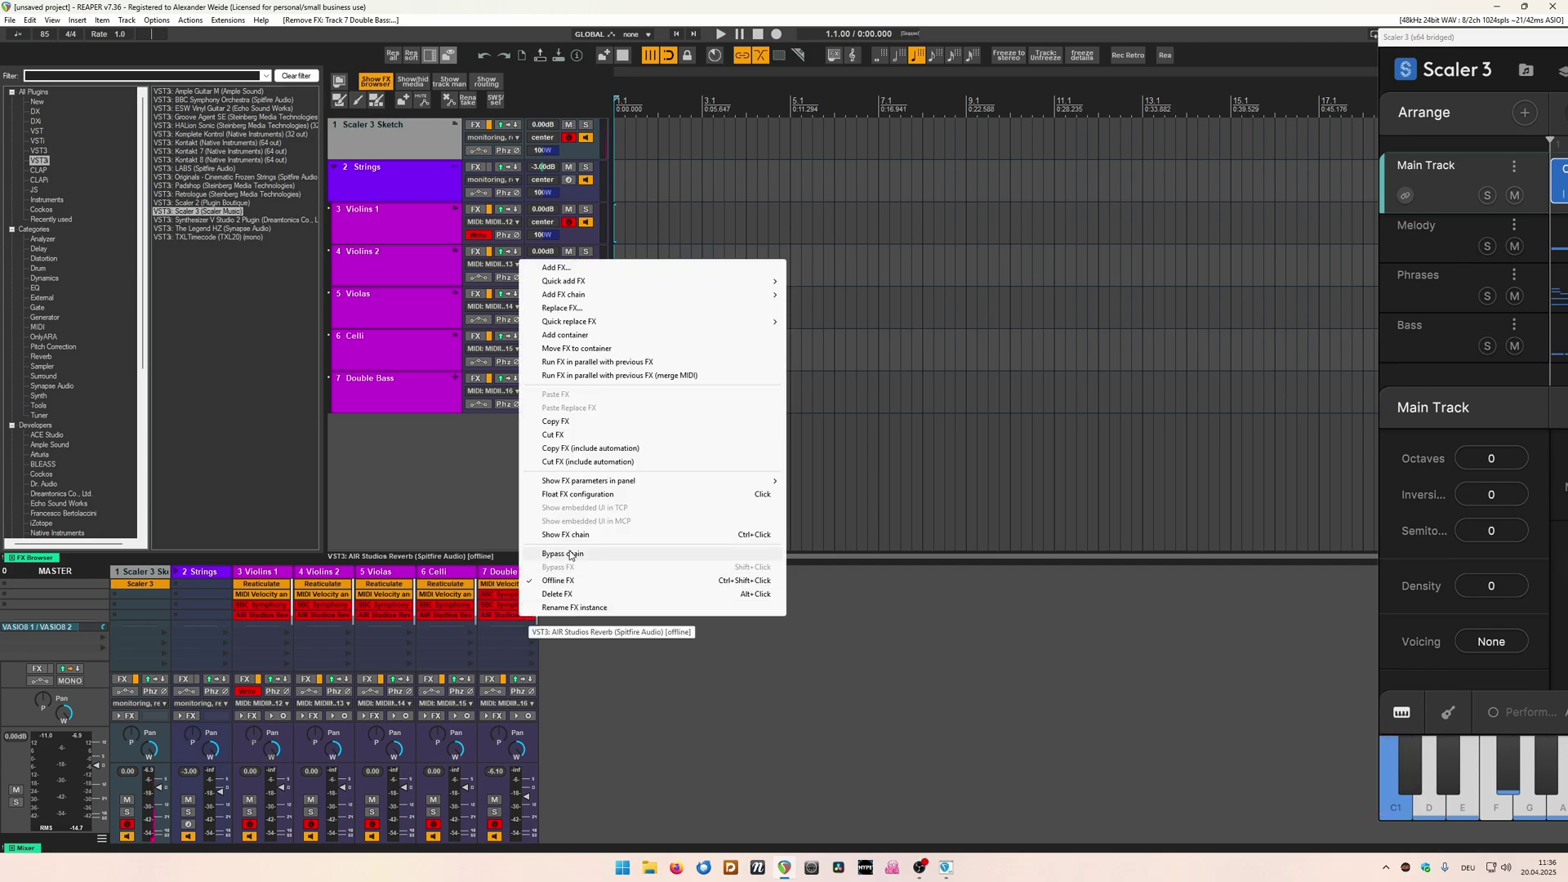
pyautogui.click(558, 594)
pyautogui.rightClick(509, 606)
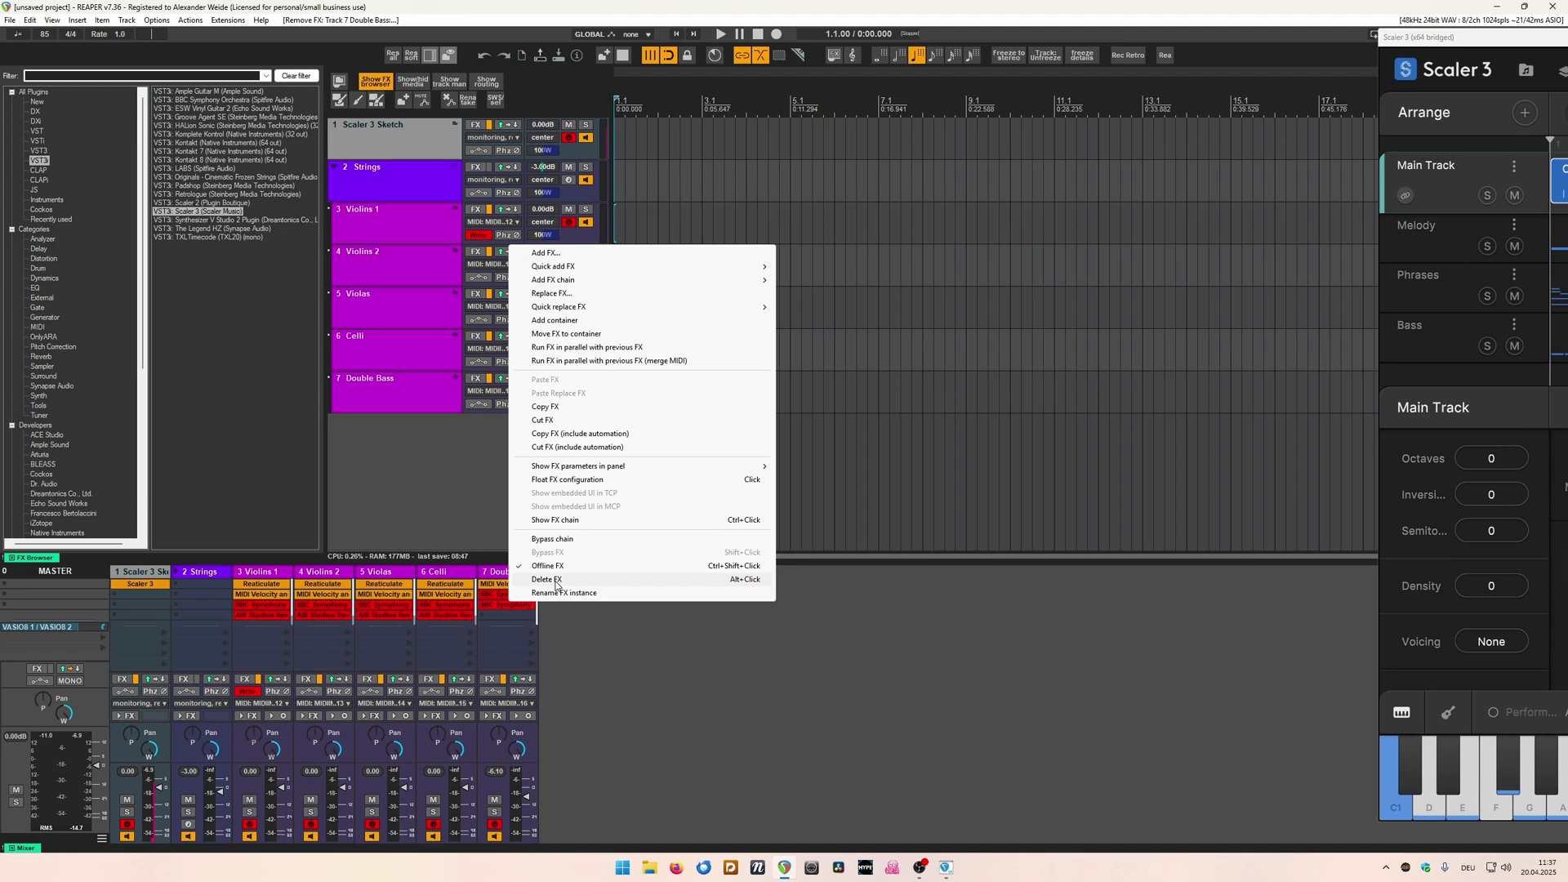
pyautogui.press('Escape')
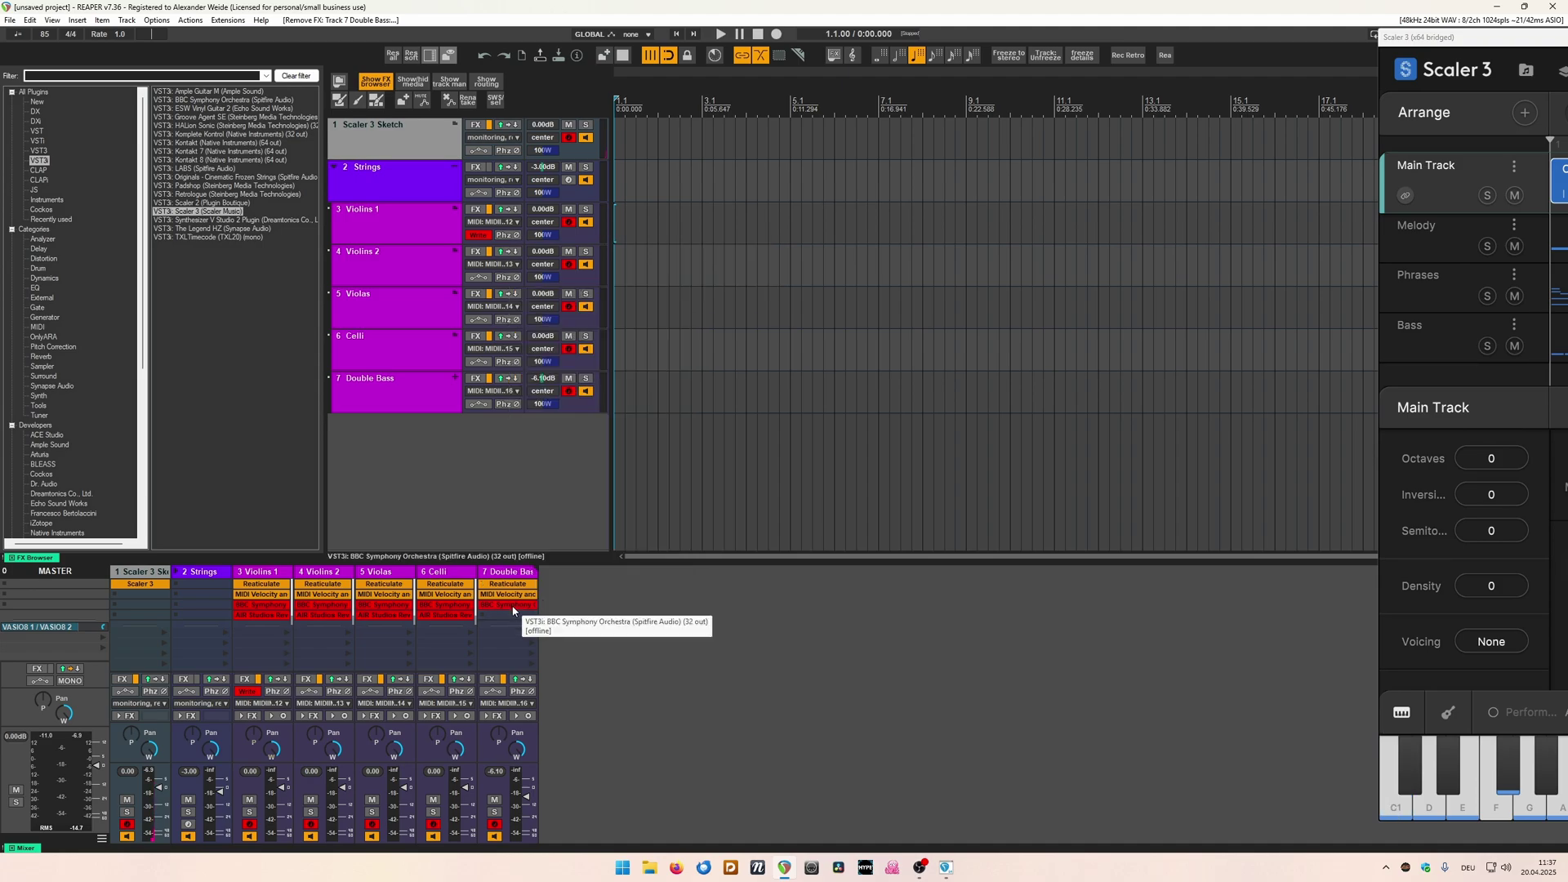
pyautogui.moveTo(446, 615)
pyautogui.mouseDown()
pyautogui.moveTo(502, 619)
pyautogui.moveTo(449, 619)
pyautogui.mouseUp()
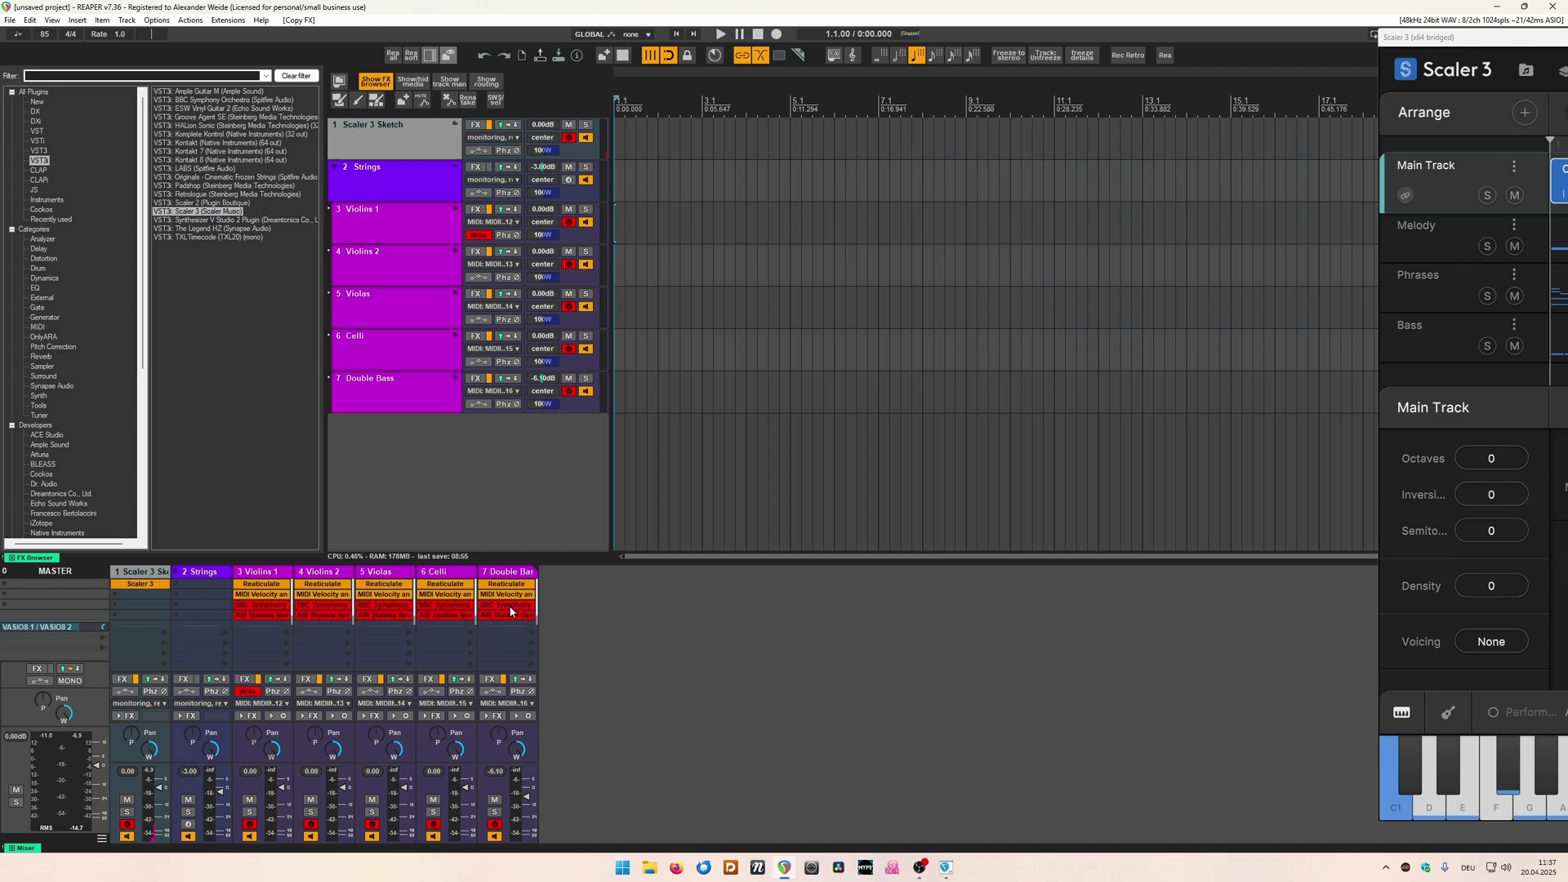
pyautogui.doubleClick(520, 610)
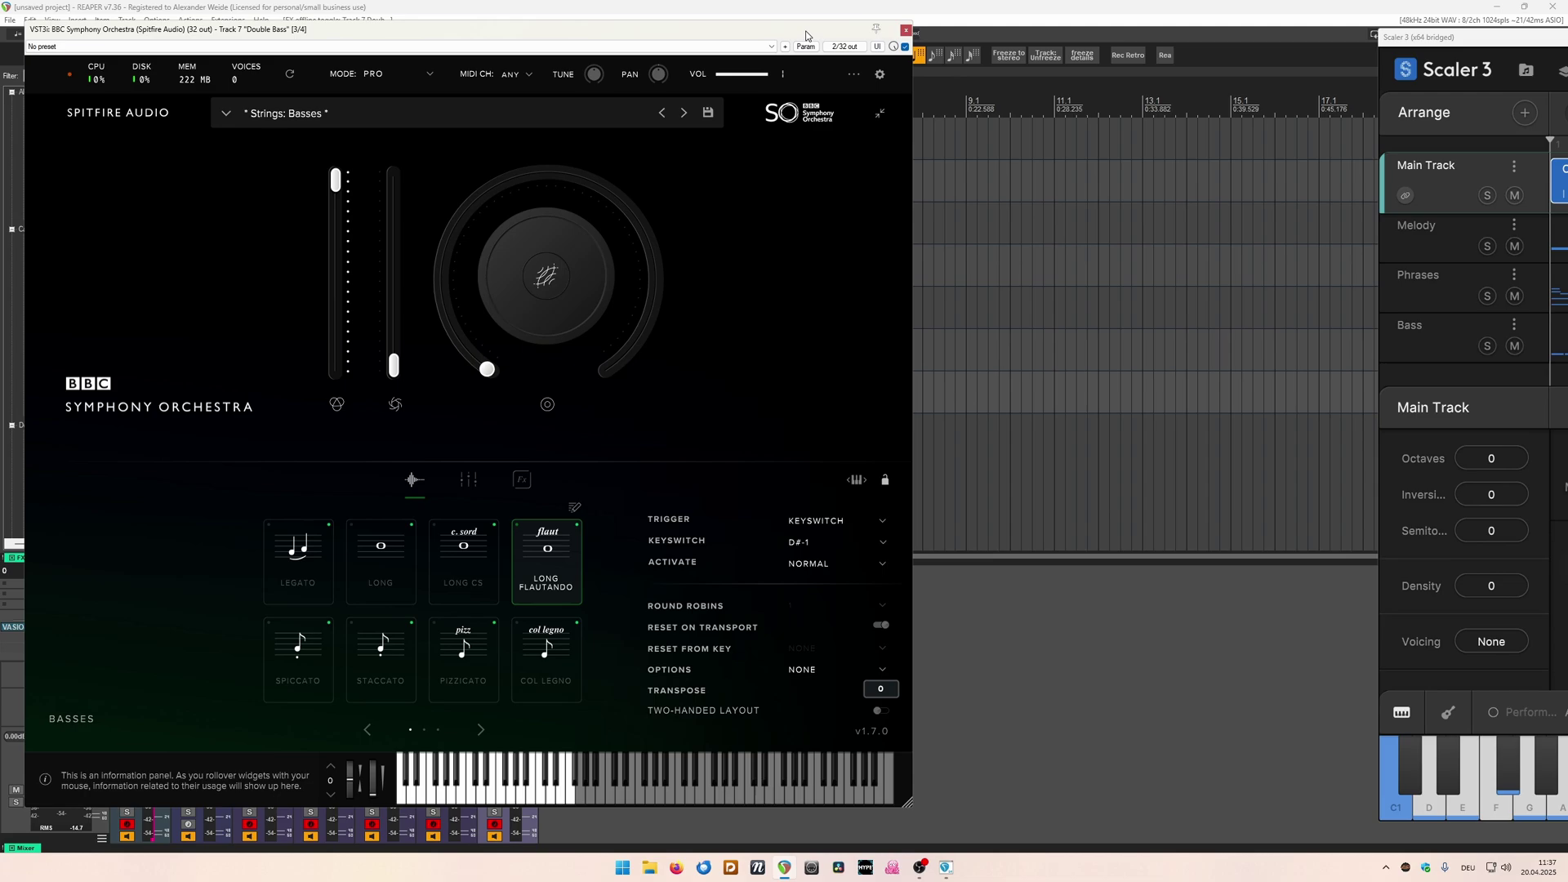
# Close the BBC Symphony Orchestra window and bring its instances online on Celli, Violas, Violins 2 and Violins 1.
pyautogui.moveTo(767, 41); pyautogui.dragTo(964, 59)
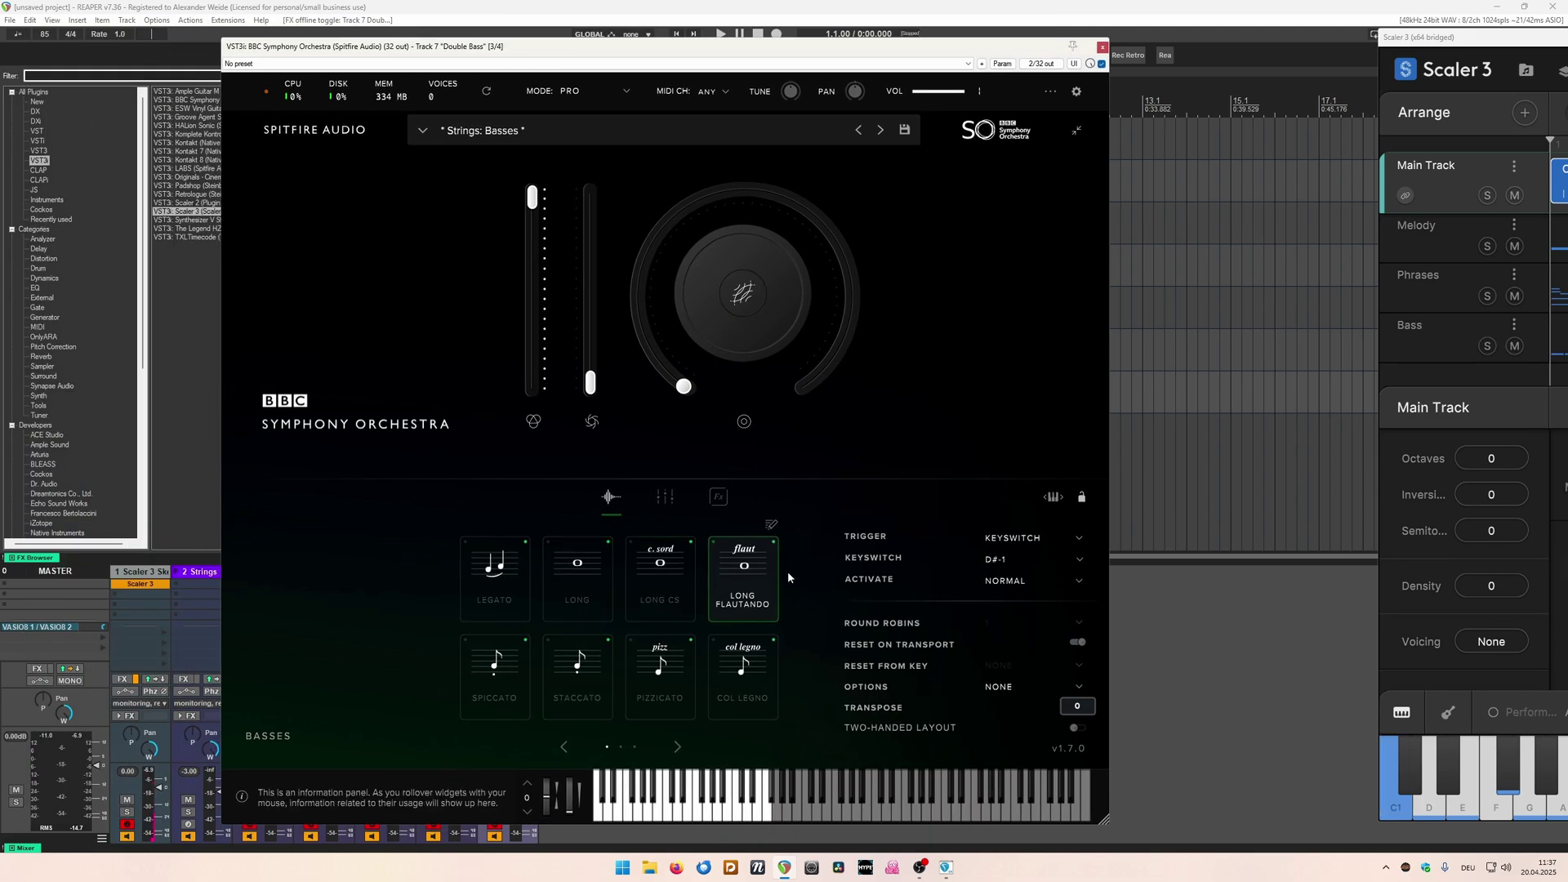
pyautogui.click(1102, 47)
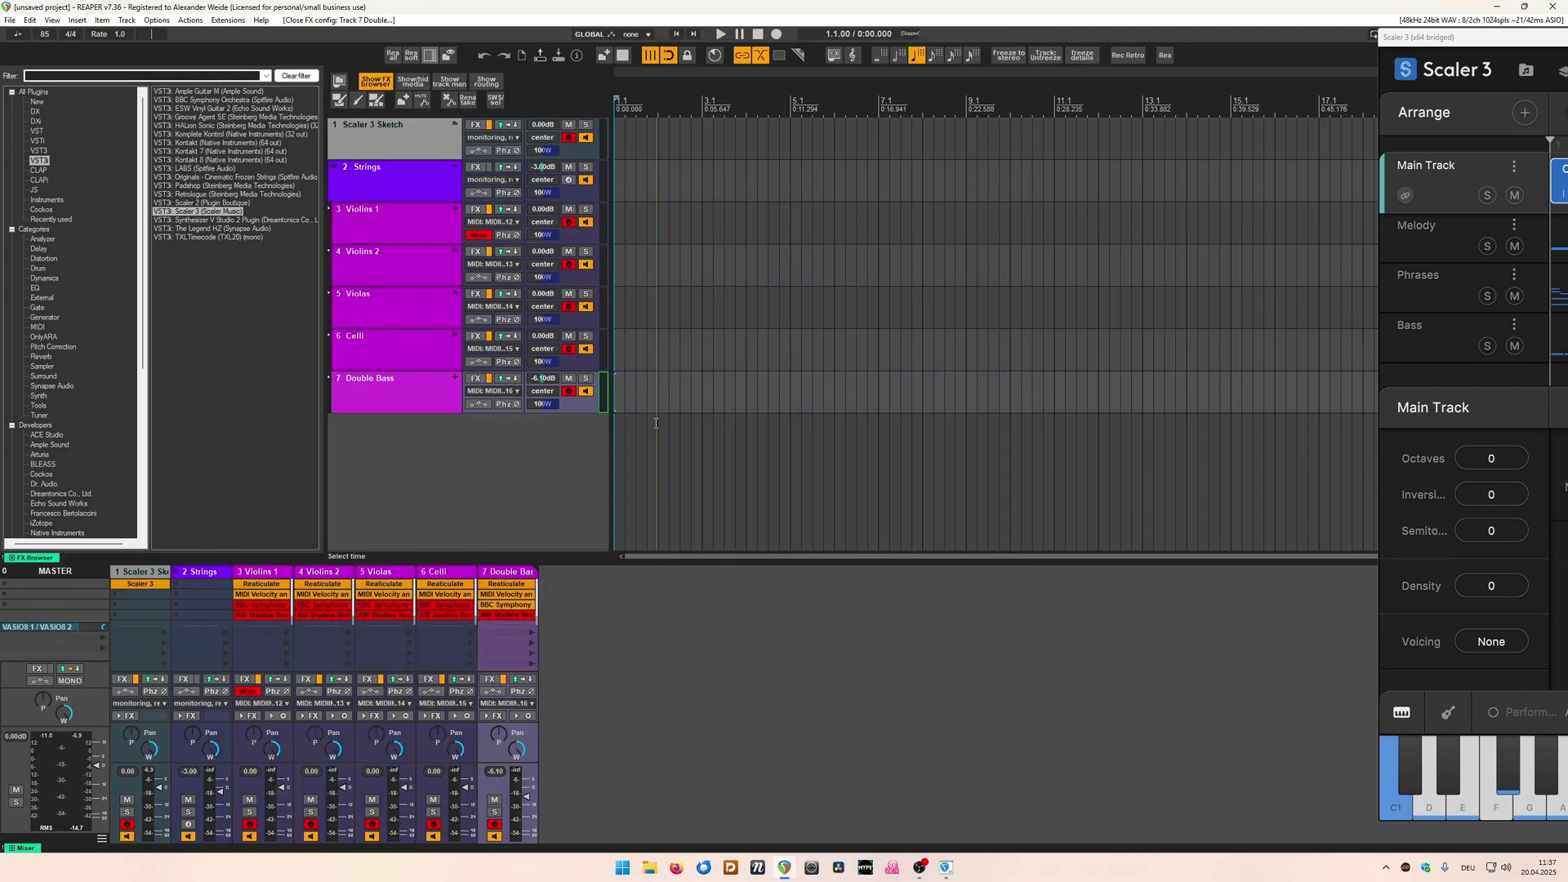
pyautogui.keyDown('ctrl'); pyautogui.keyDown('shift'); pyautogui.click(441, 605); pyautogui.keyUp('shift'); pyautogui.keyUp('ctrl')
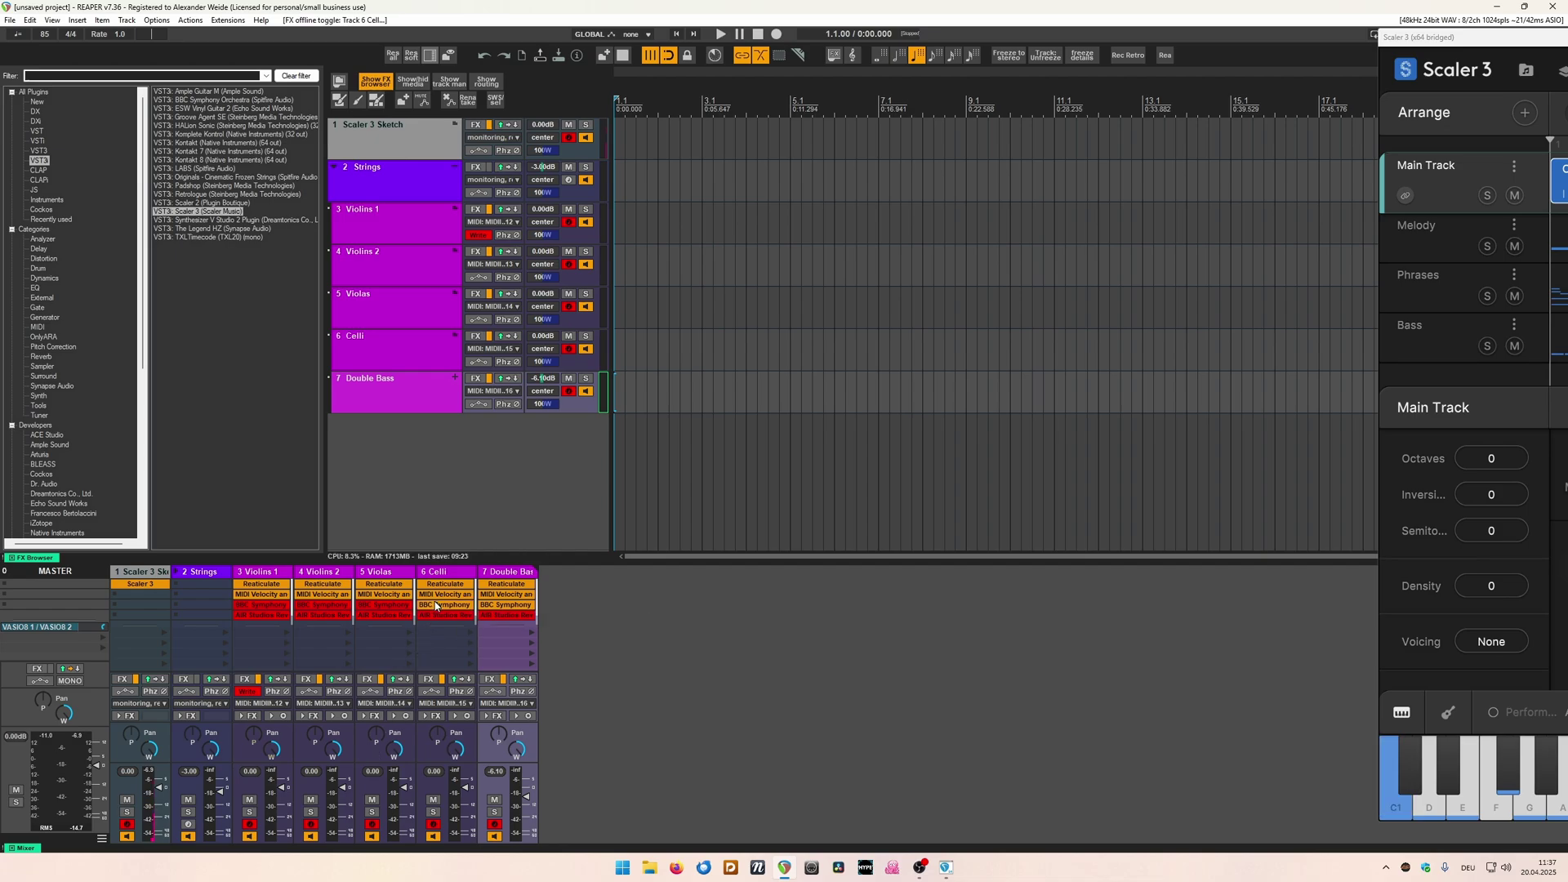
pyautogui.keyDown('ctrl'); pyautogui.keyDown('shift'); pyautogui.click(374, 611); pyautogui.keyUp('shift'); pyautogui.keyUp('ctrl')
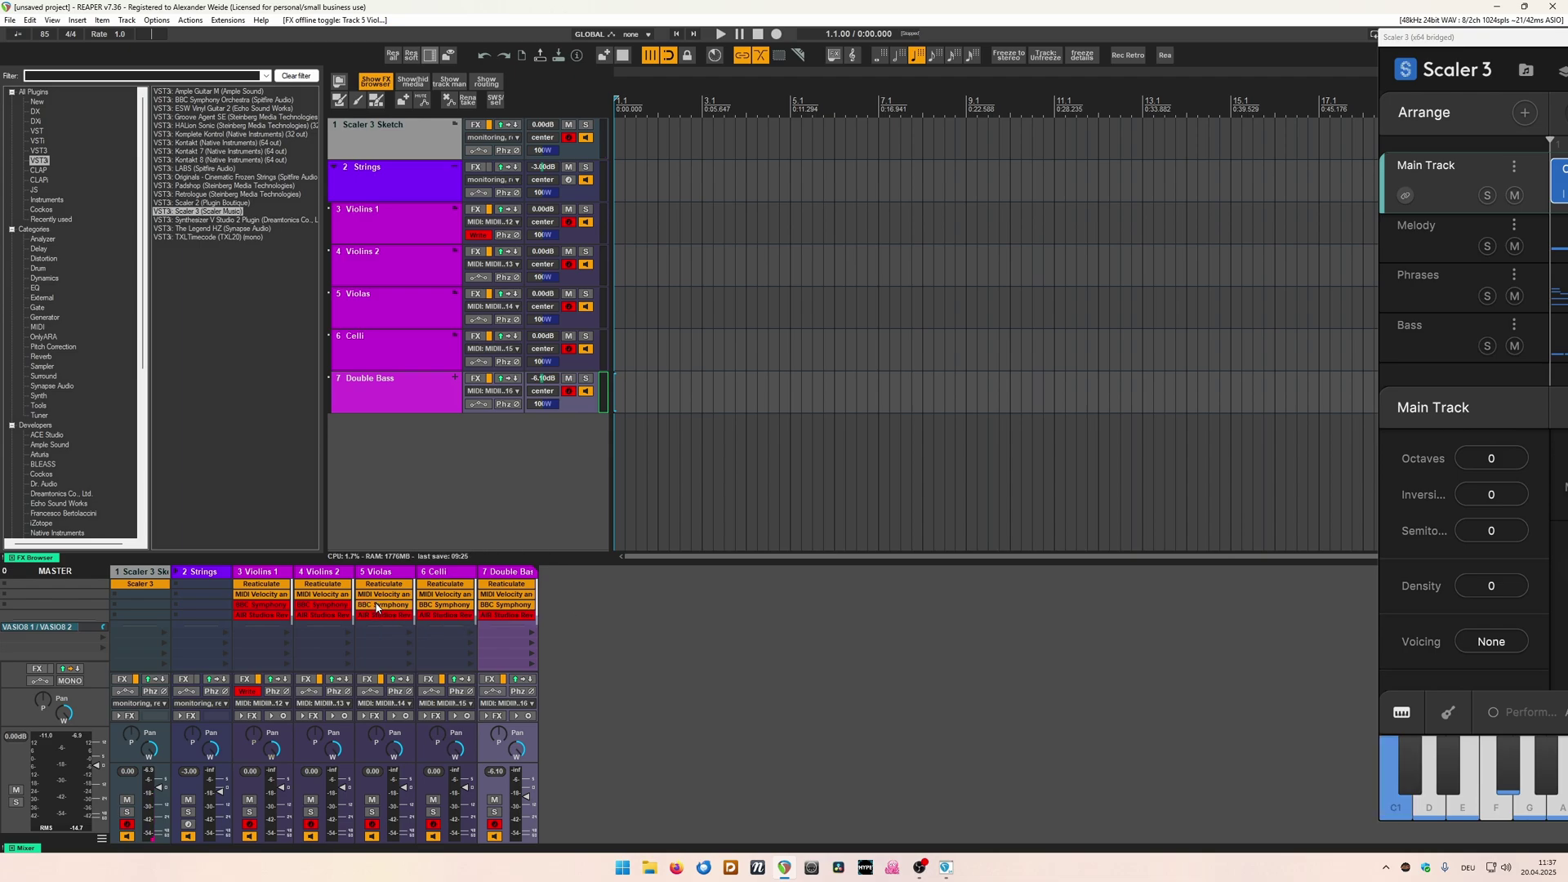
pyautogui.keyDown('ctrl'); pyautogui.keyDown('shift'); pyautogui.click(320, 609); pyautogui.keyUp('shift'); pyautogui.keyUp('ctrl')
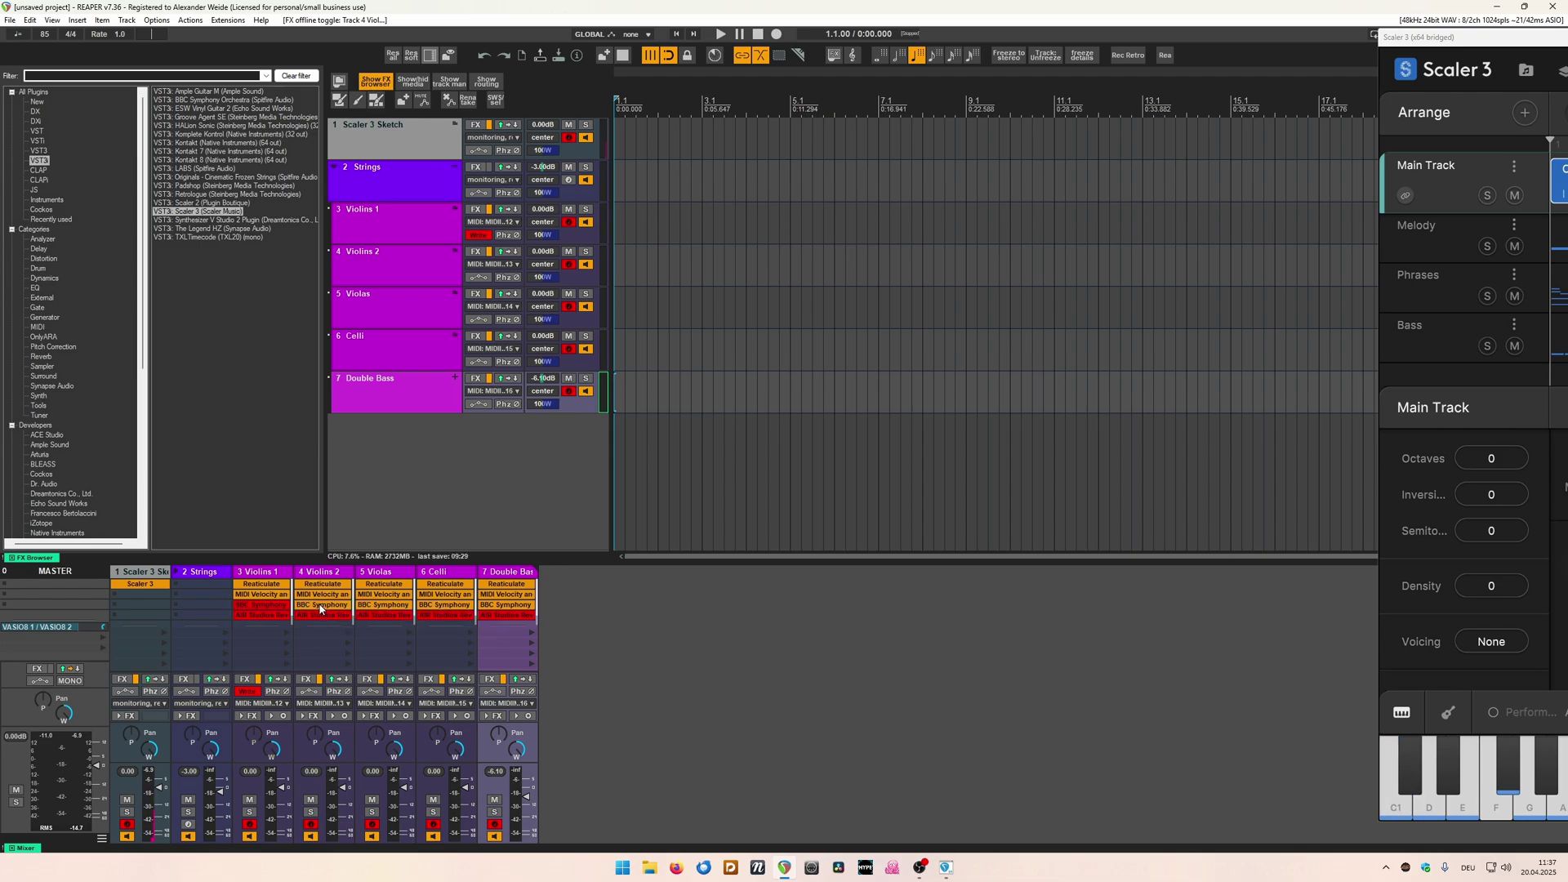
pyautogui.keyDown('ctrl'); pyautogui.keyDown('shift'); pyautogui.click(260, 609); pyautogui.keyUp('shift'); pyautogui.keyUp('ctrl')
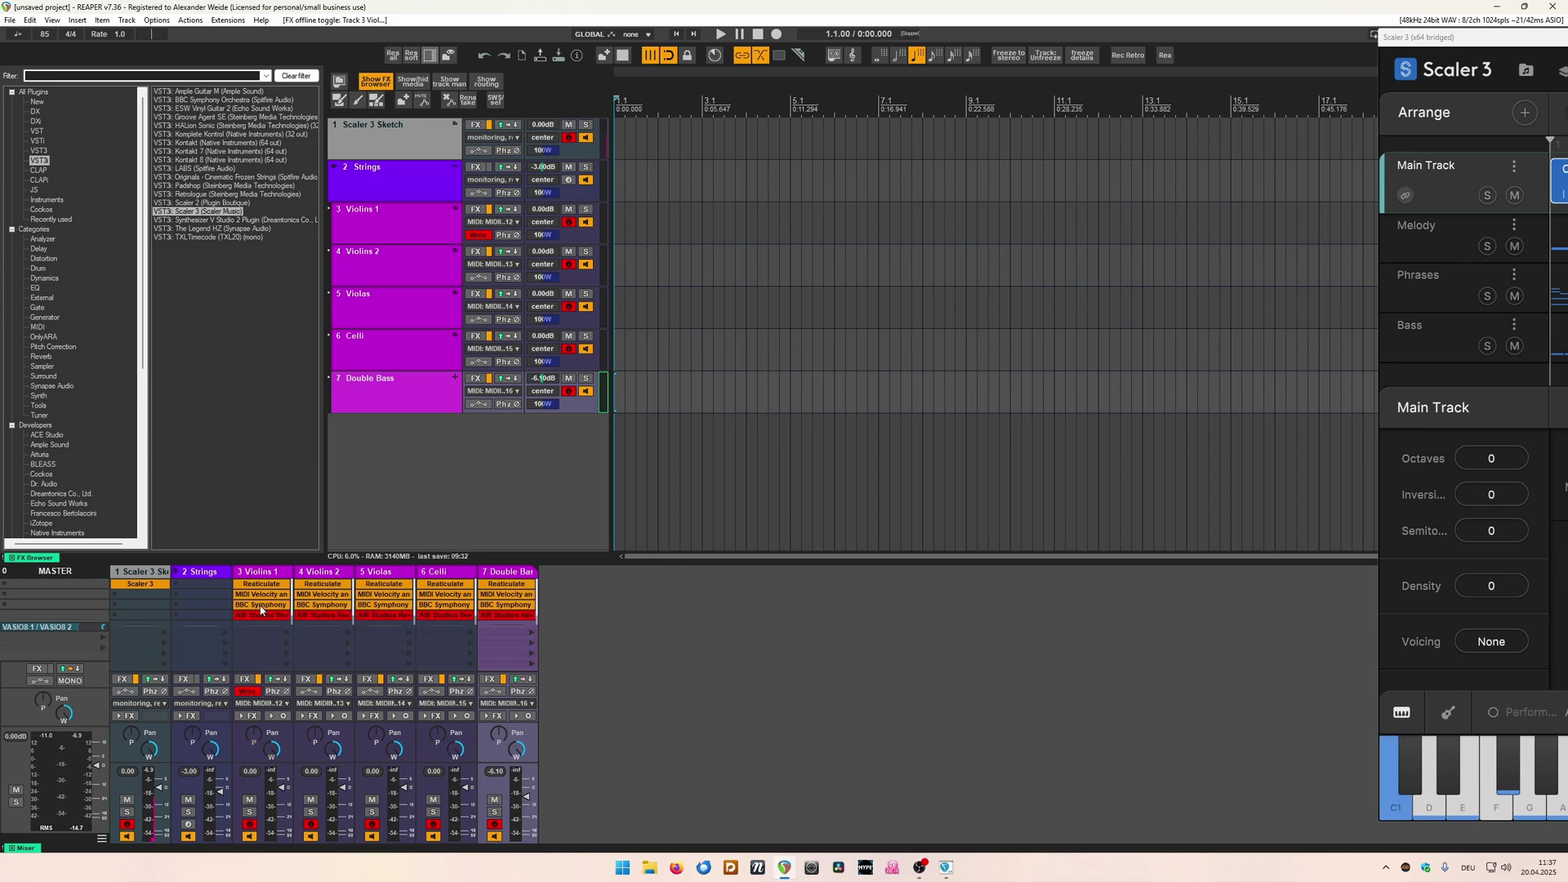
# Use File > Save project to store the project as 'testdemo' in Track_Projects_Reaper.
pyautogui.click(9, 19)
pyautogui.click(79, 86)
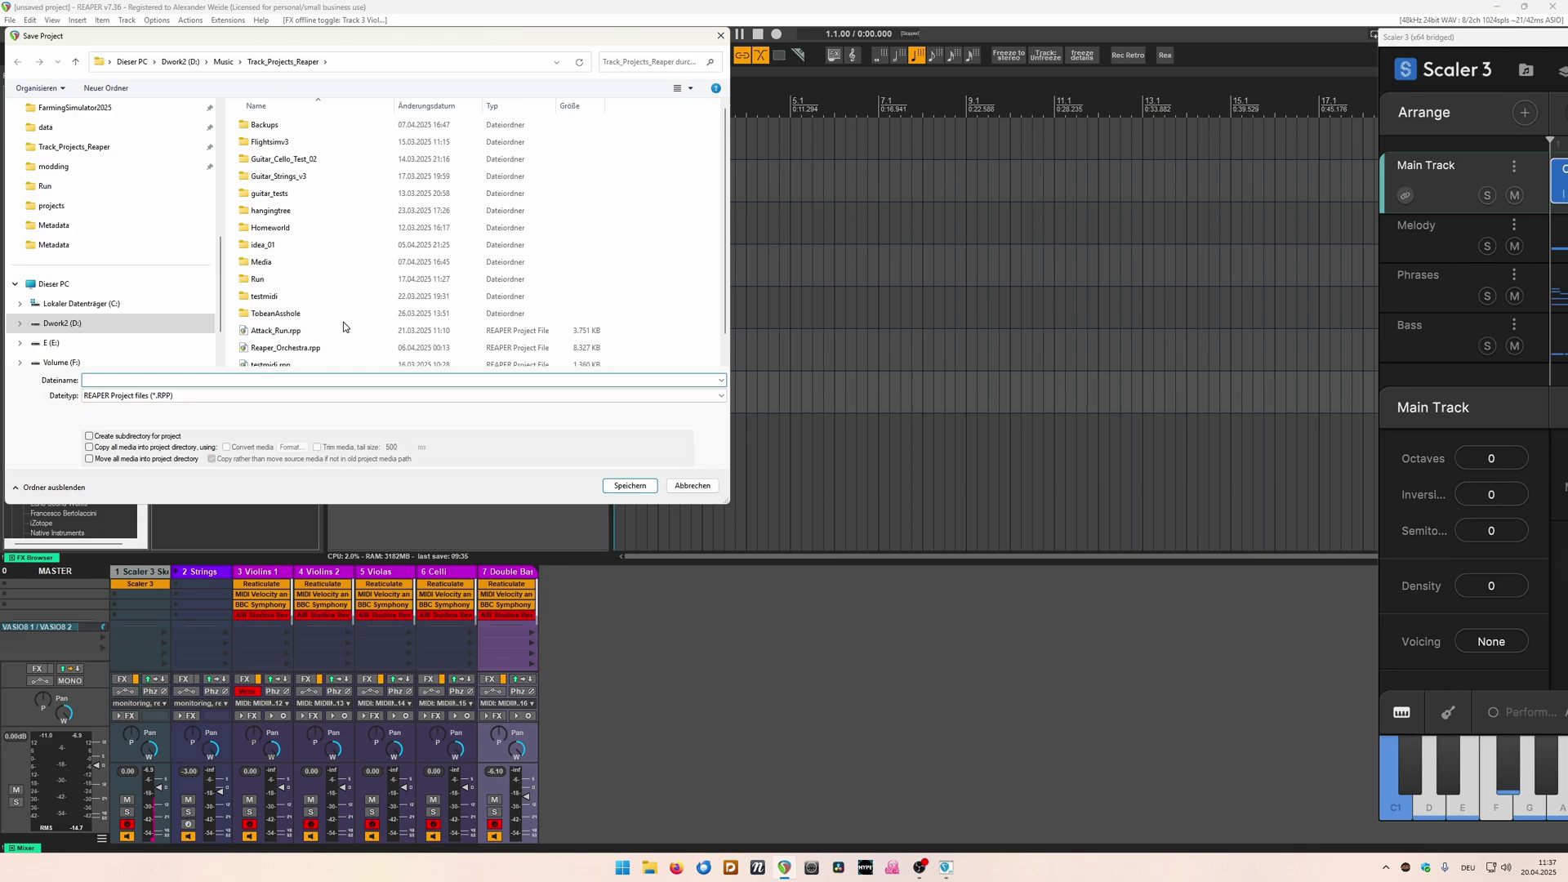
pyautogui.write('t')
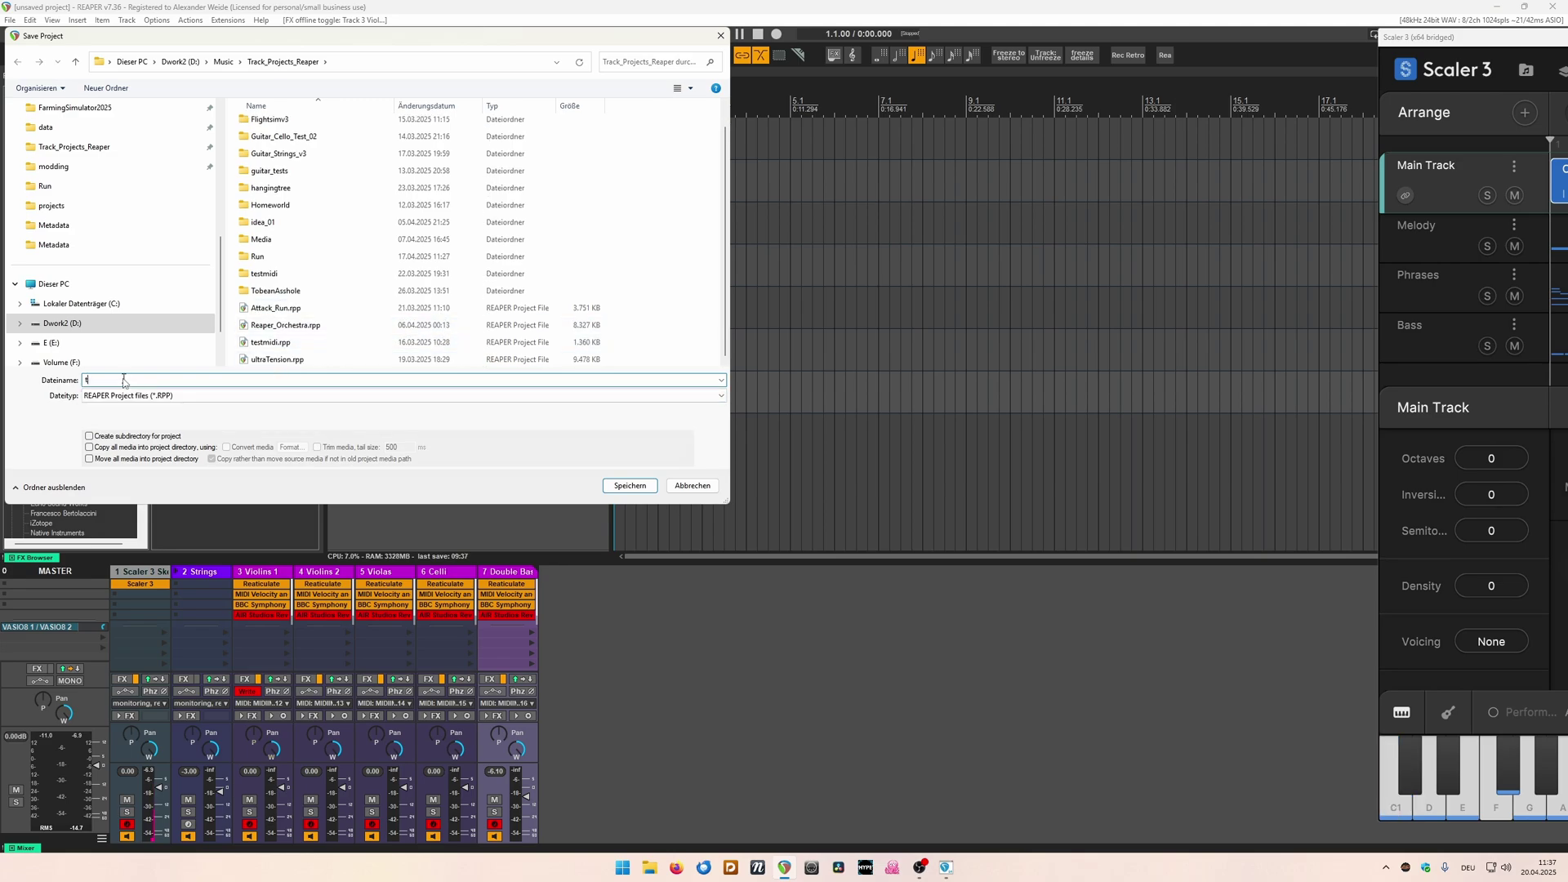
pyautogui.write('estdemo')
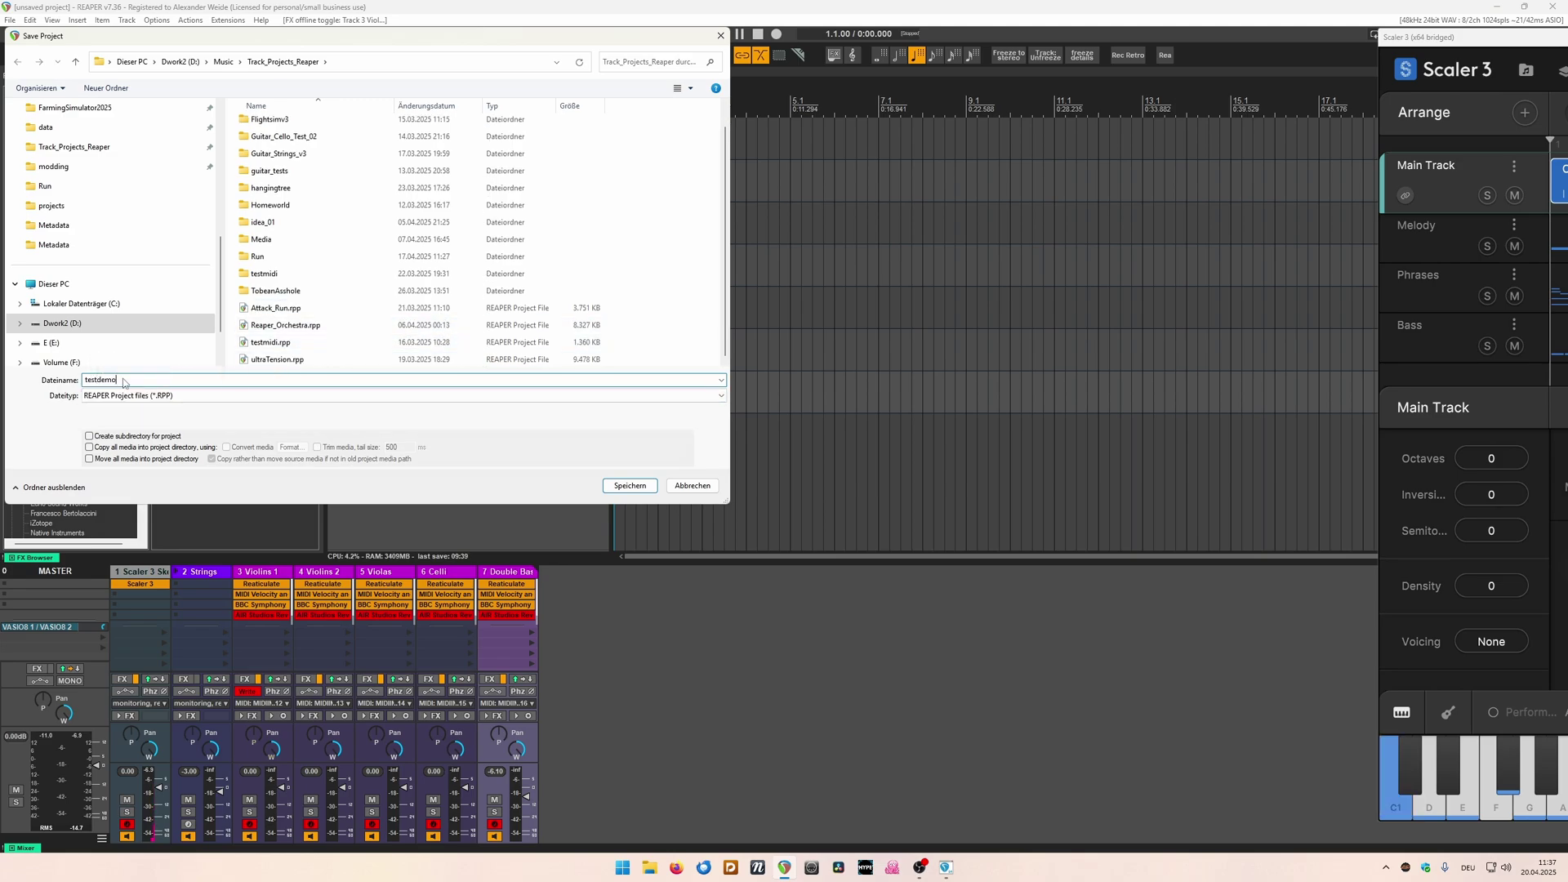
pyautogui.click(630, 485)
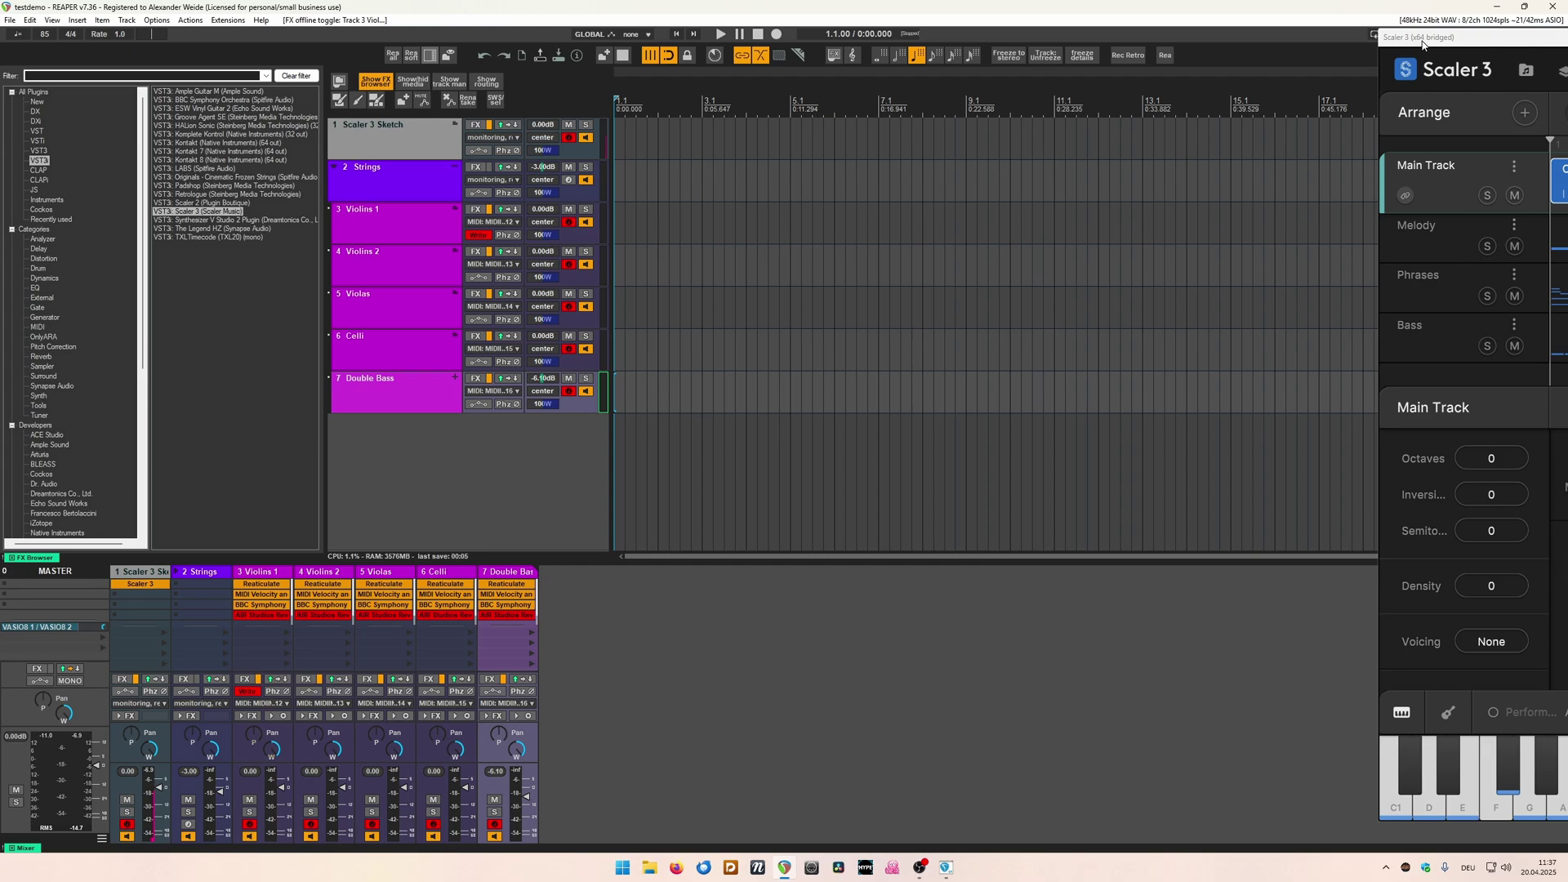
# Drag the Scaler 3 window onto the right half of the screen so it is fully visible.
pyautogui.moveTo(1422, 45); pyautogui.dragTo(834, 34)
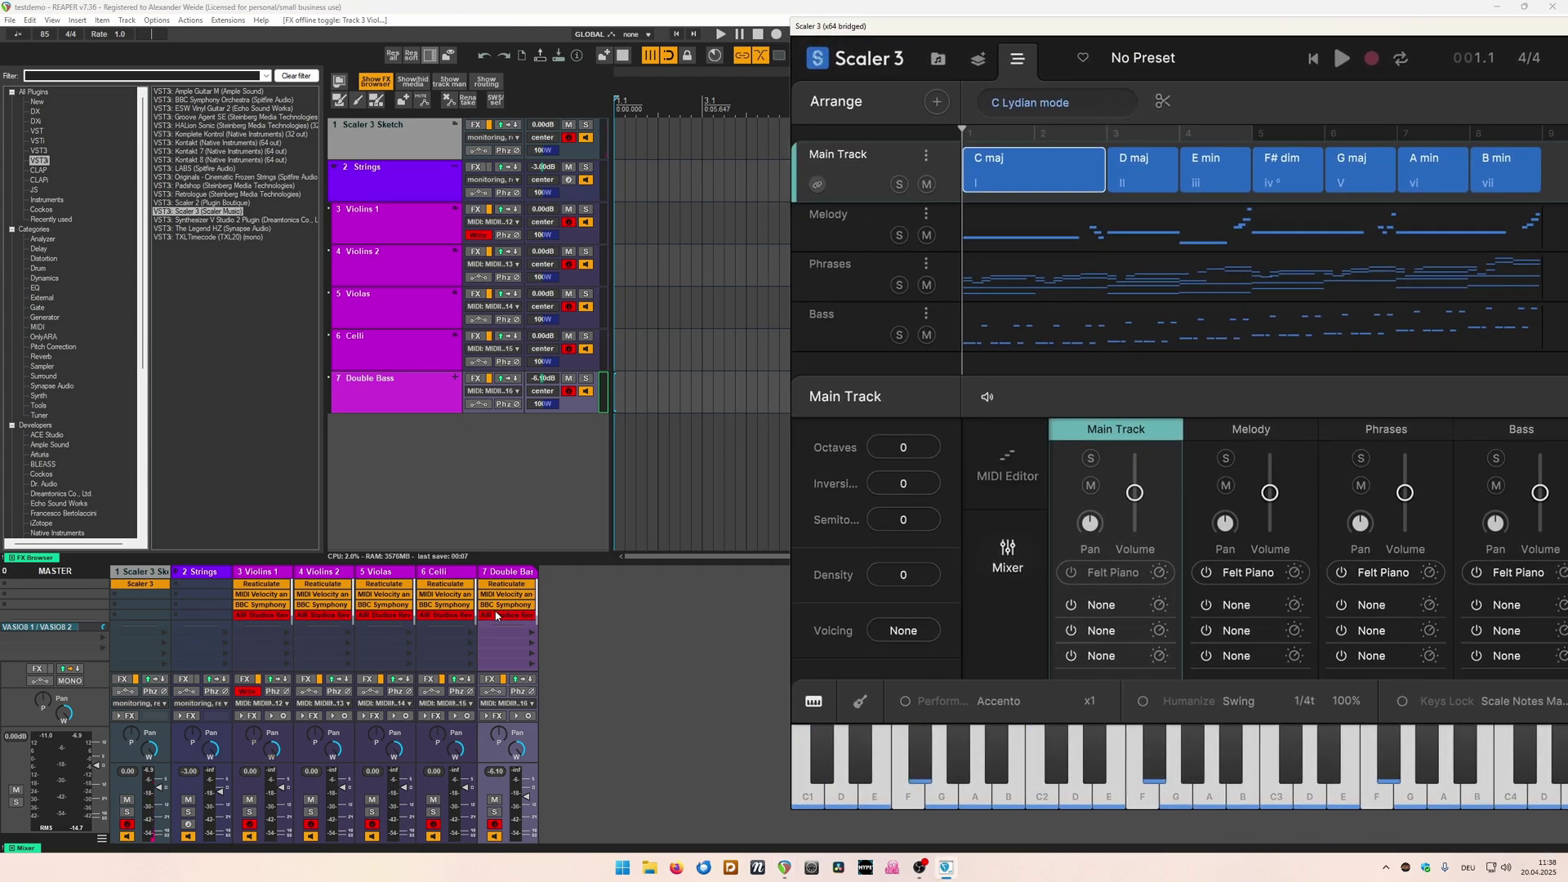
pyautogui.moveTo(983, 25); pyautogui.dragTo(1006, 22)
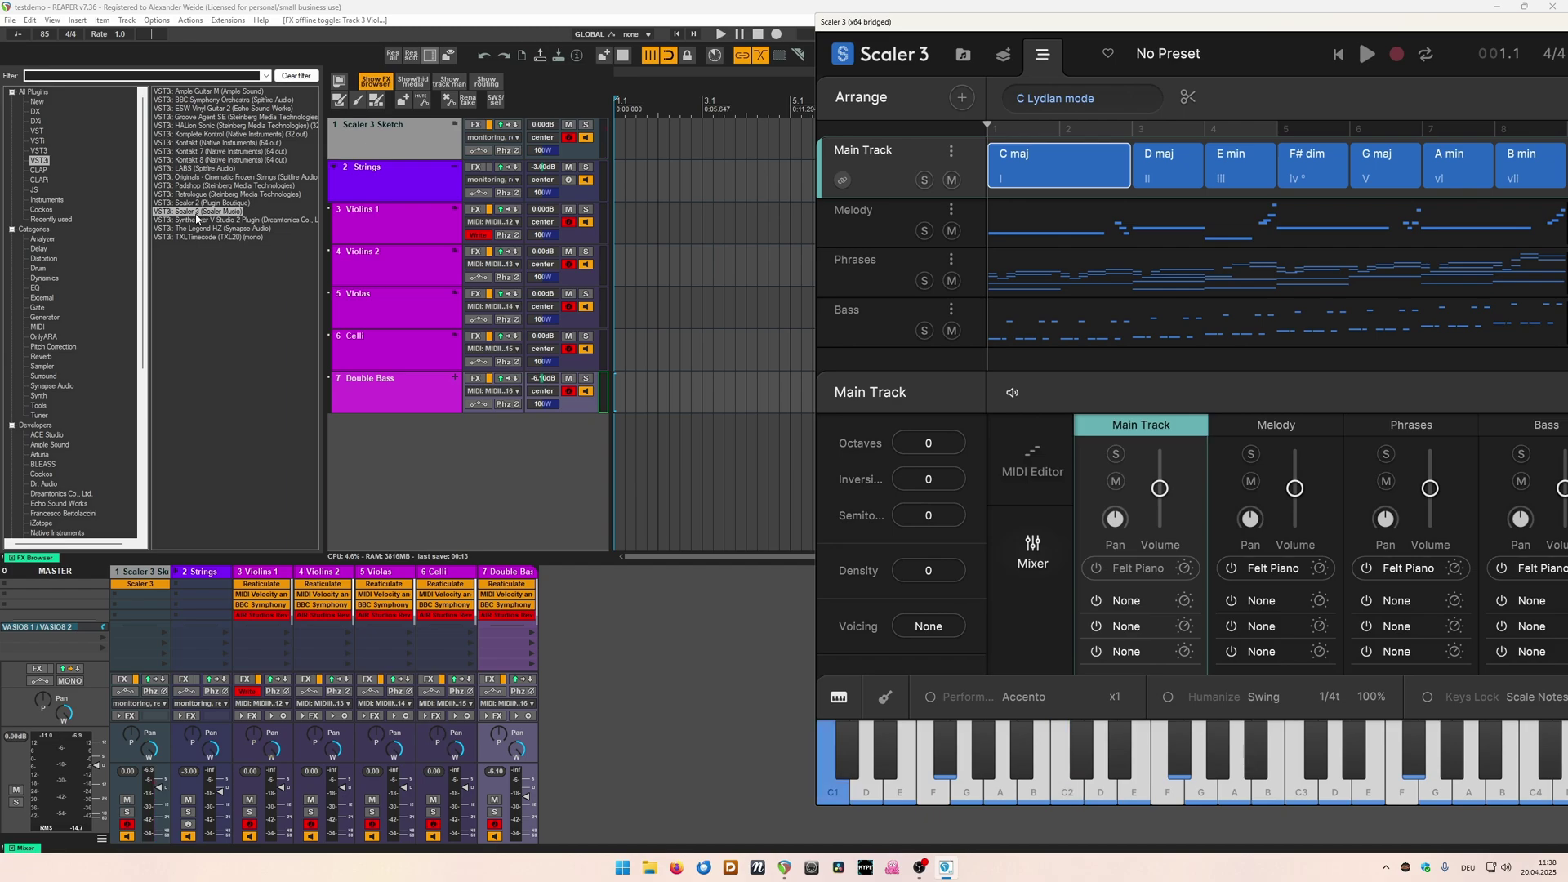
pyautogui.moveTo(874, 22); pyautogui.dragTo(845, 39)
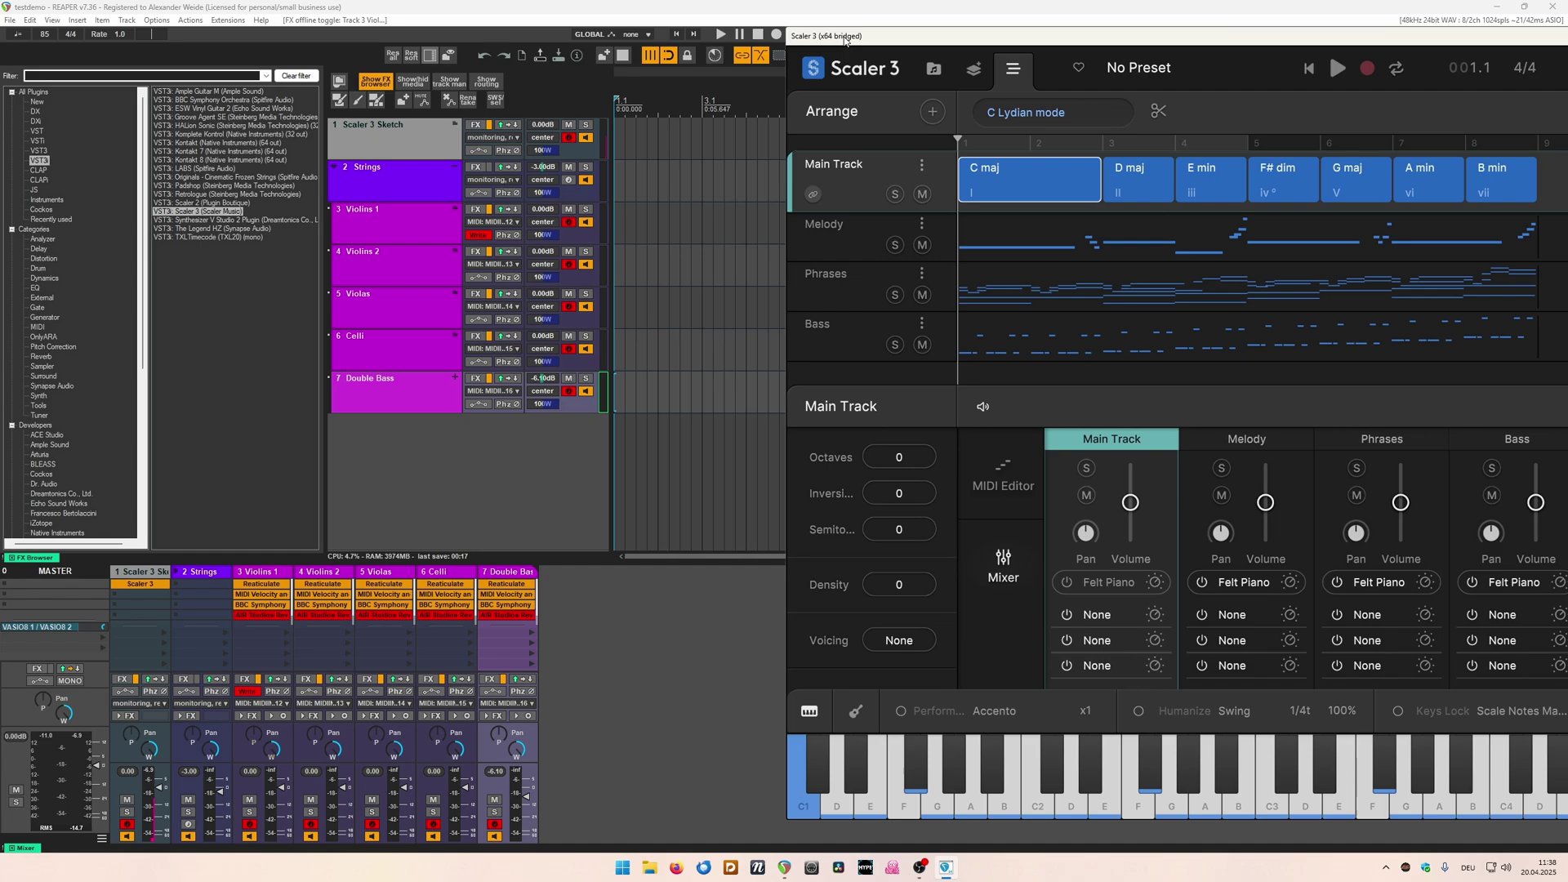
pyautogui.rightClick(188, 214)
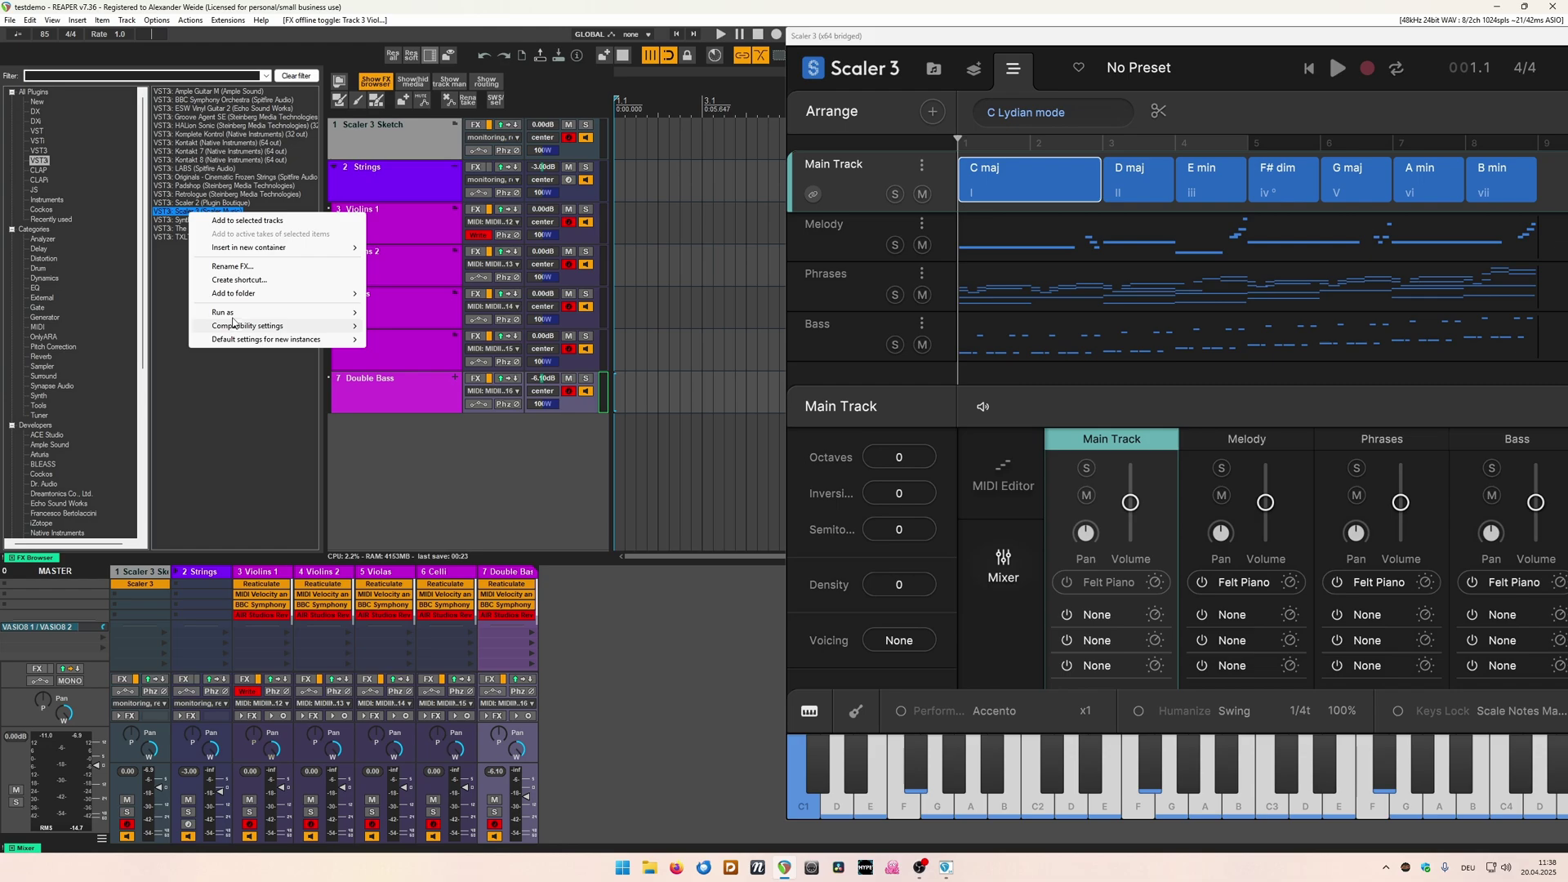
# Run Scaler 3 as a separate bridged process and nudge its reopened window into place.
pyautogui.moveTo(232, 315)
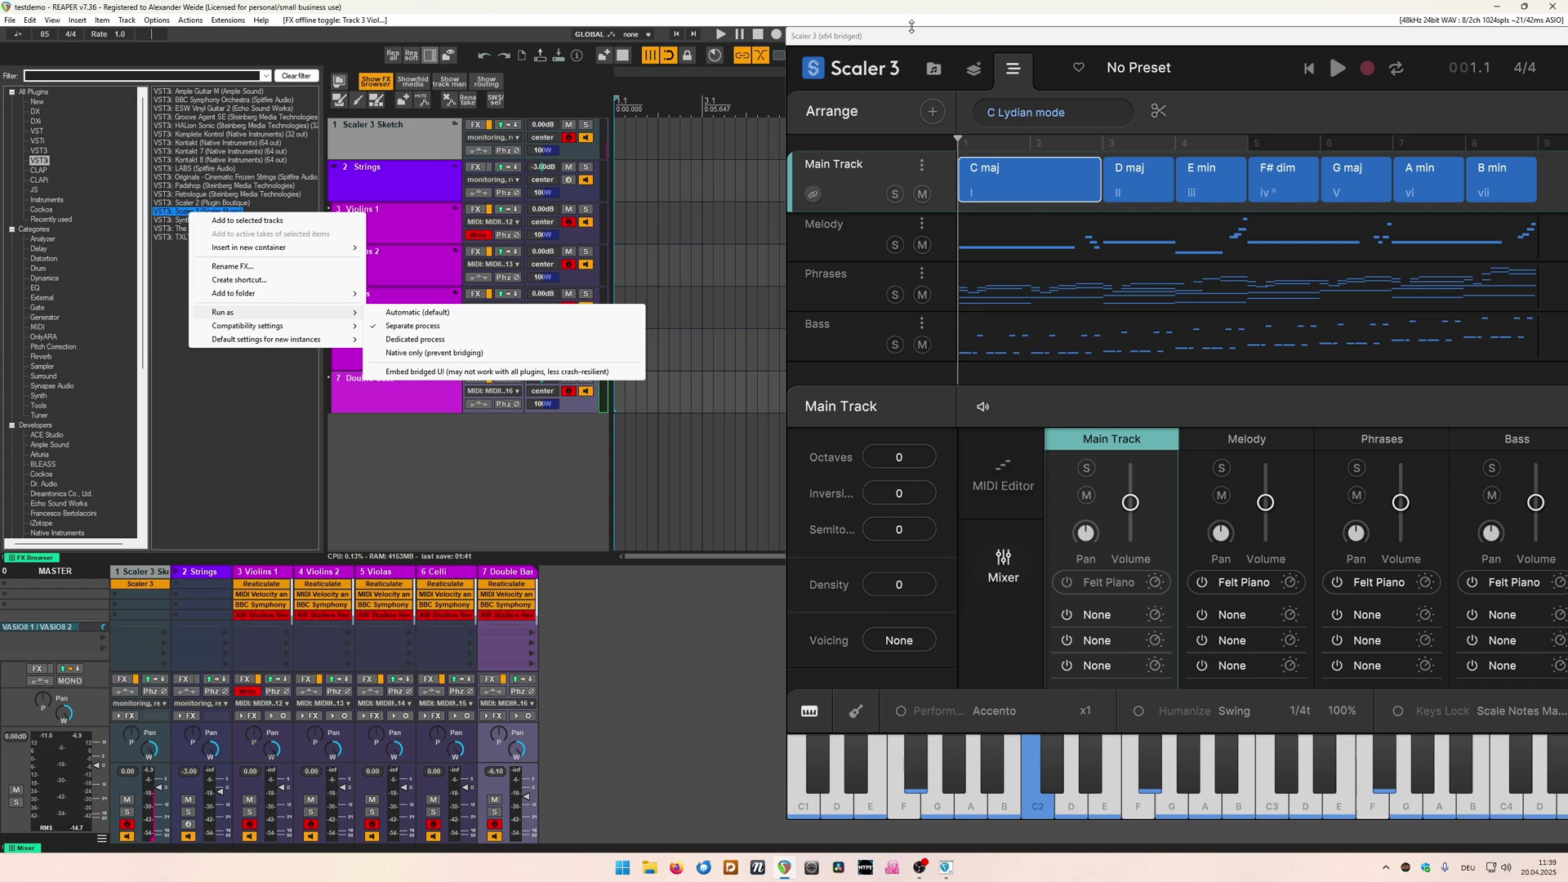
pyautogui.click(398, 339)
pyautogui.moveTo(797, 55); pyautogui.dragTo(787, 50)
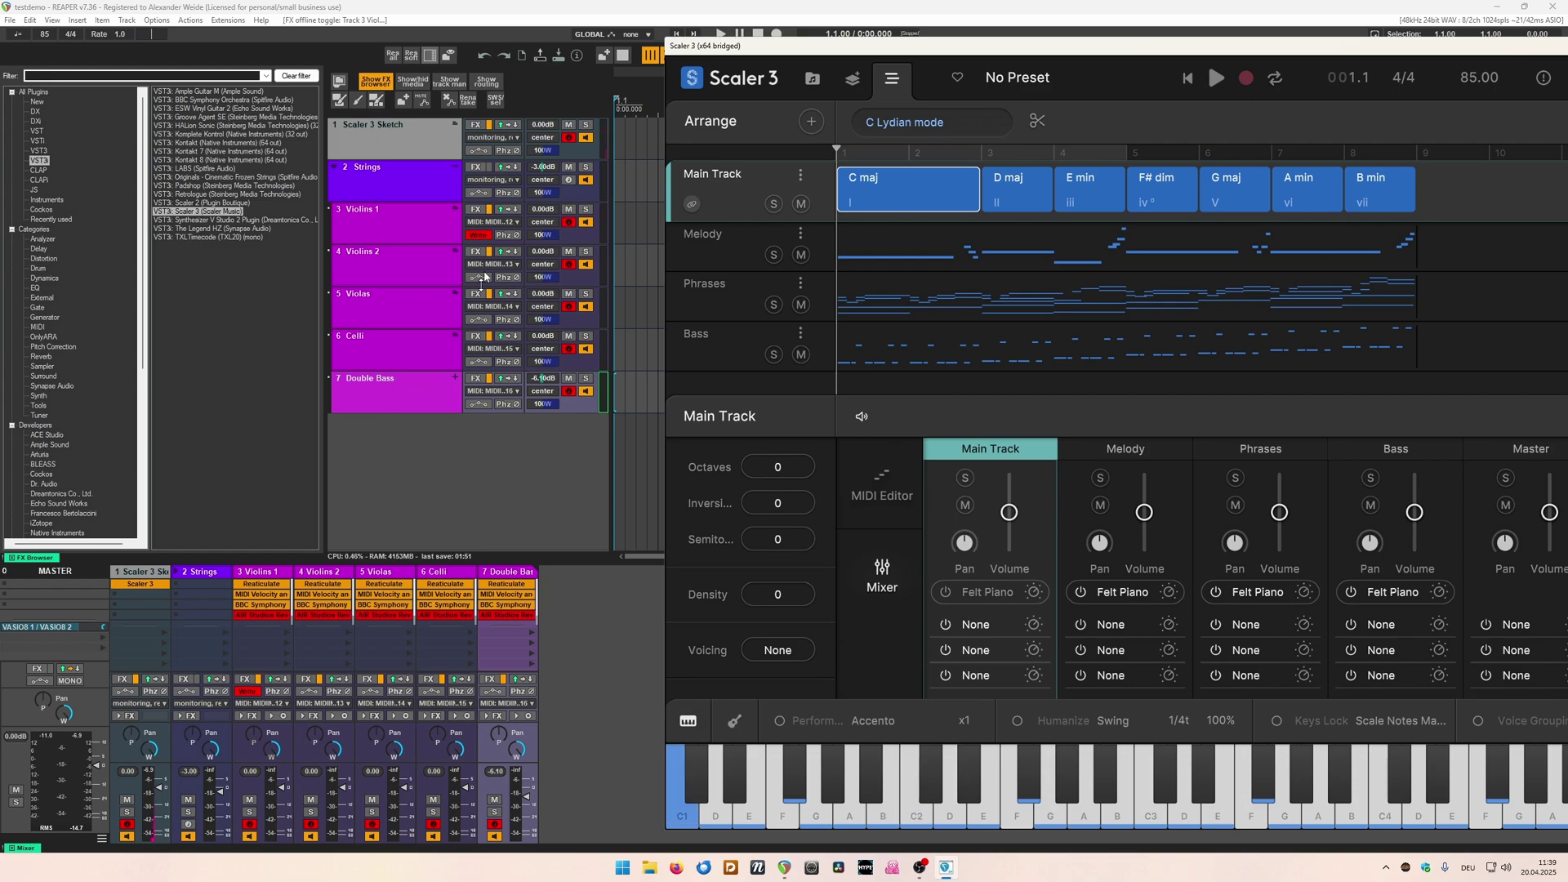
# Switch Violins 1's envelope automation mode away from Write and close its envelope window.
pyautogui.click(478, 234)
pyautogui.moveTo(651, 226); pyautogui.dragTo(198, 241)
pyautogui.click(563, 241)
pyautogui.click(556, 258)
pyautogui.click(636, 244)
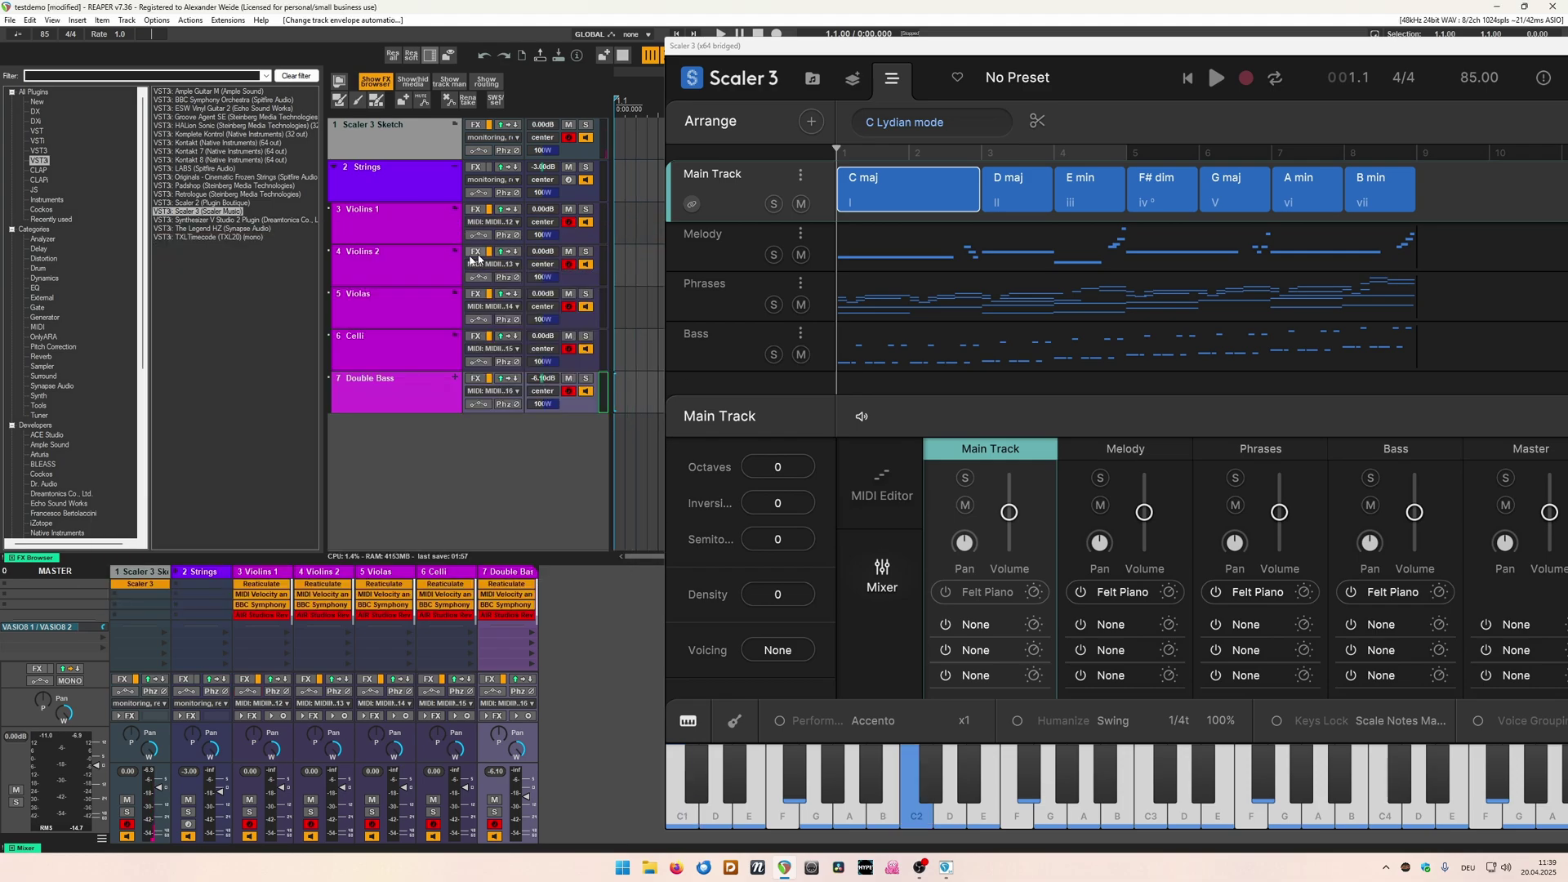
# Audition and select the C maj chord, then pull Scaler 3's Main Track volume fully down.
pyautogui.moveTo(754, 47); pyautogui.dragTo(608, 62)
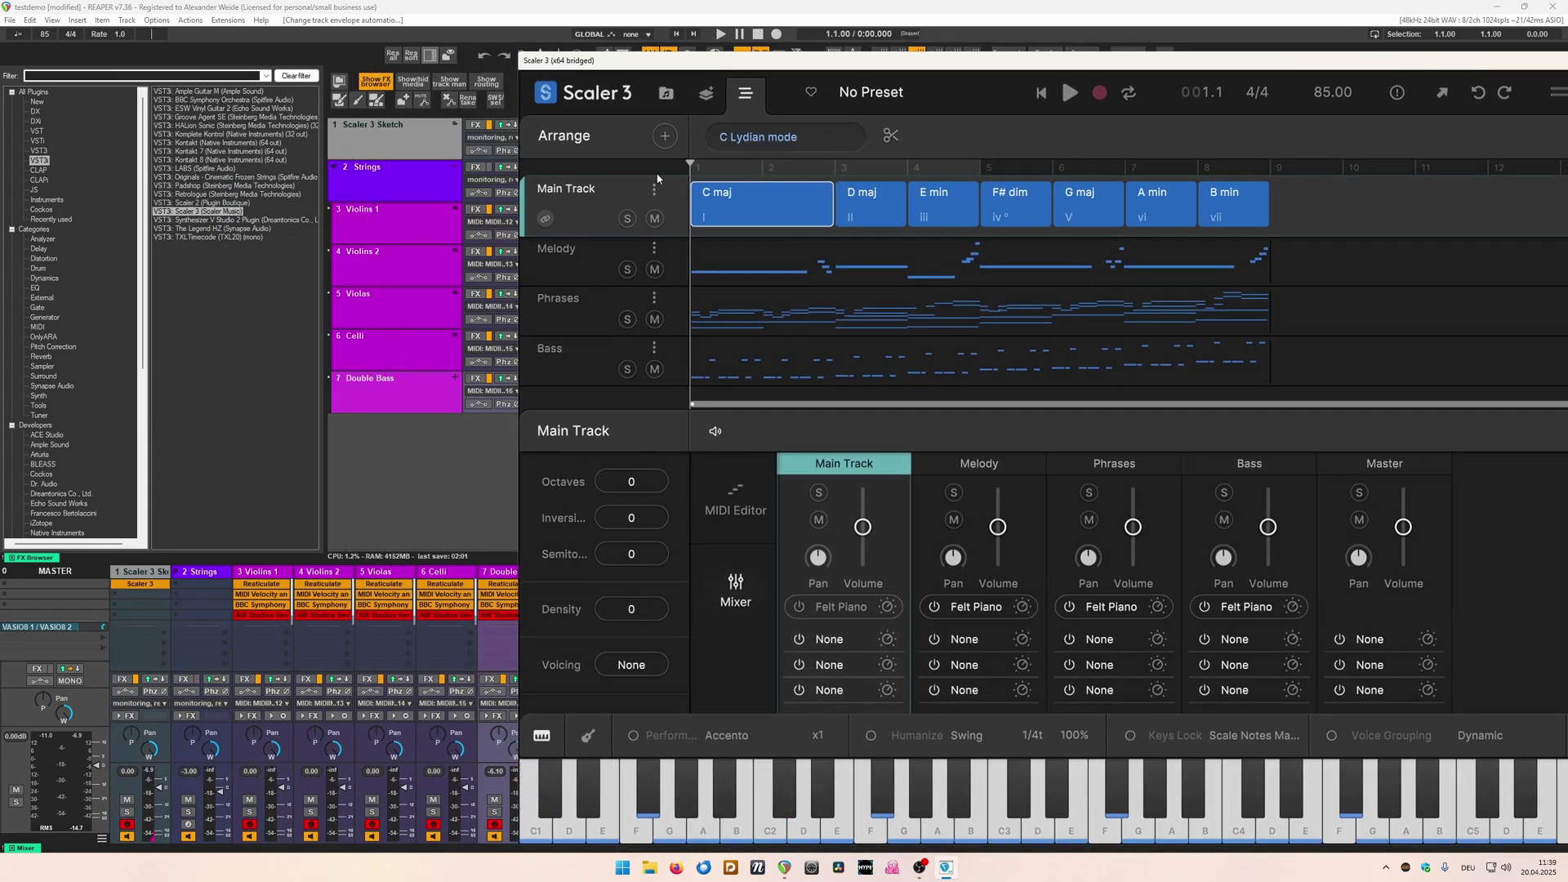
pyautogui.click(777, 207)
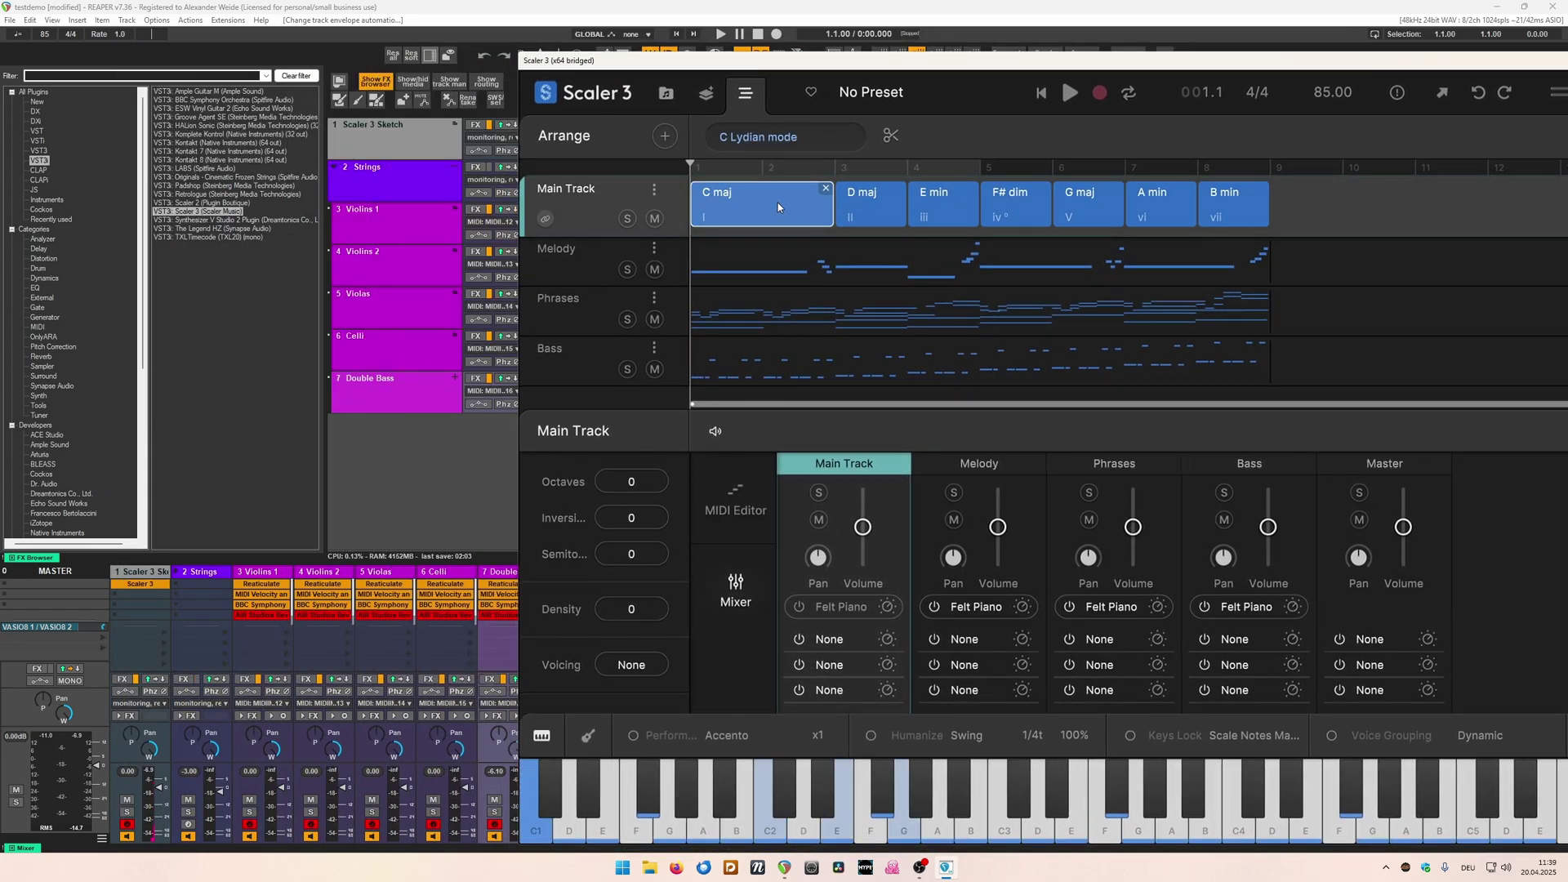
pyautogui.click(777, 202)
pyautogui.moveTo(867, 531)
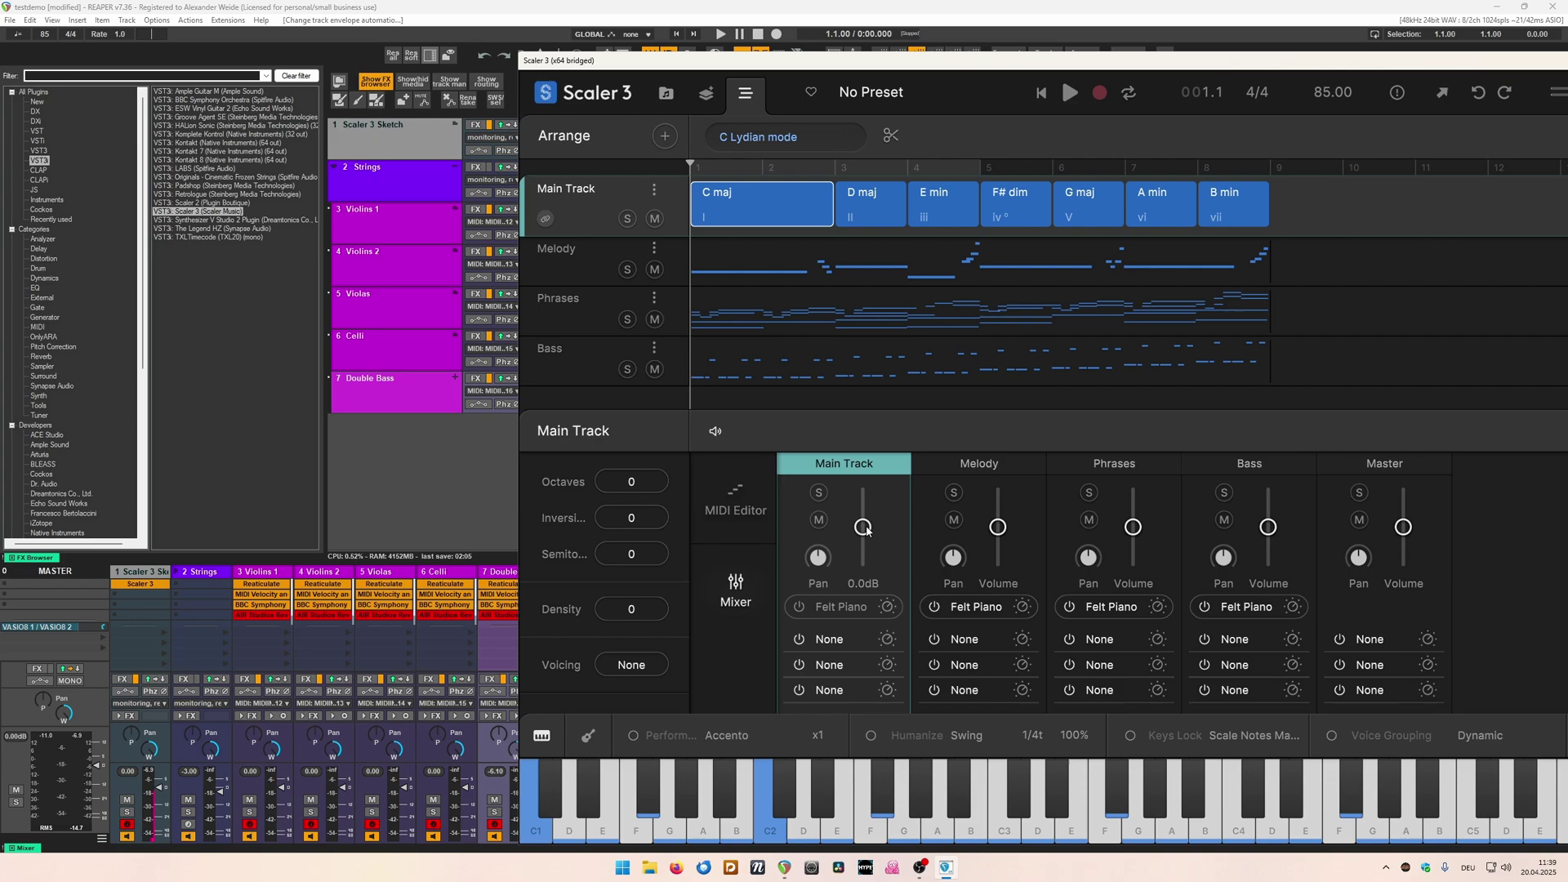
pyautogui.moveTo(867, 531); pyautogui.dragTo(866, 713)
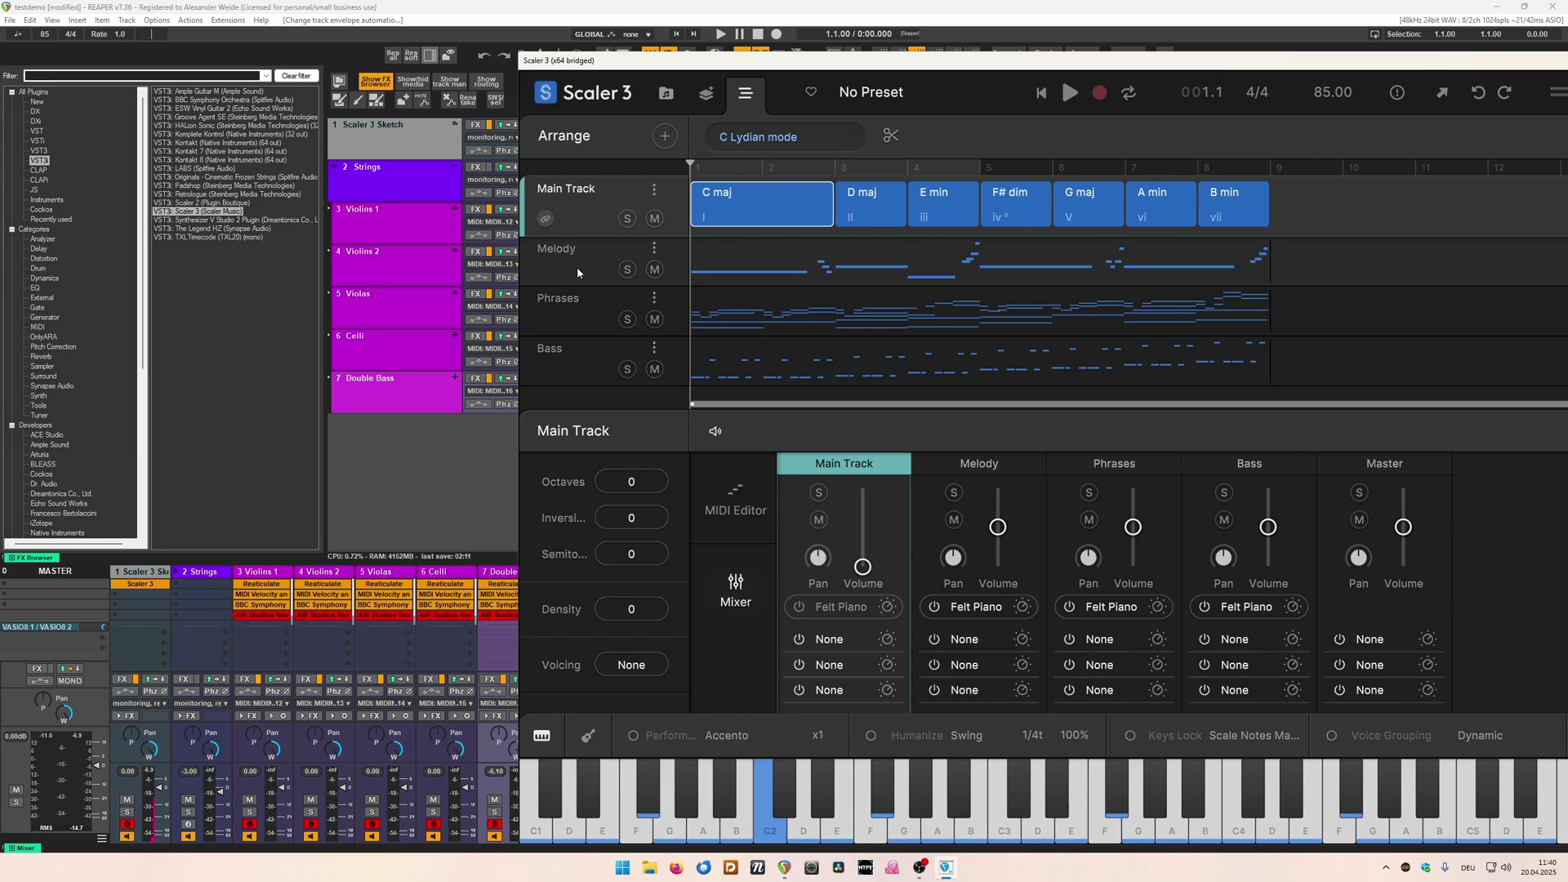
# Show the Melody part's MIDI Channel choices, currently assigned to channel 1.
pyautogui.moveTo(639, 64); pyautogui.dragTo(793, 65)
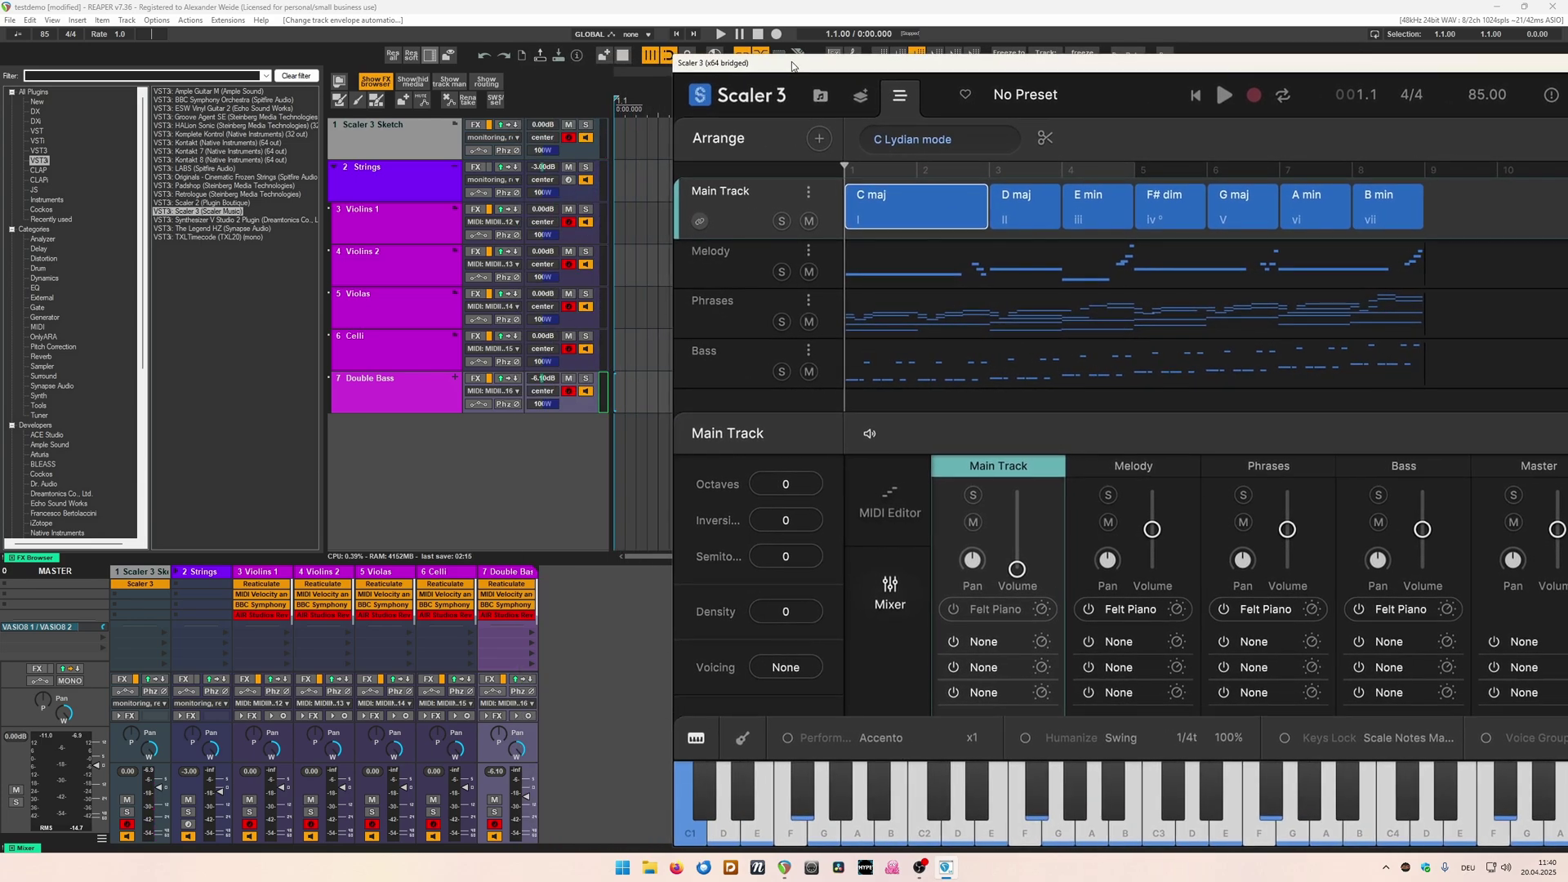
pyautogui.click(808, 253)
pyautogui.moveTo(757, 294)
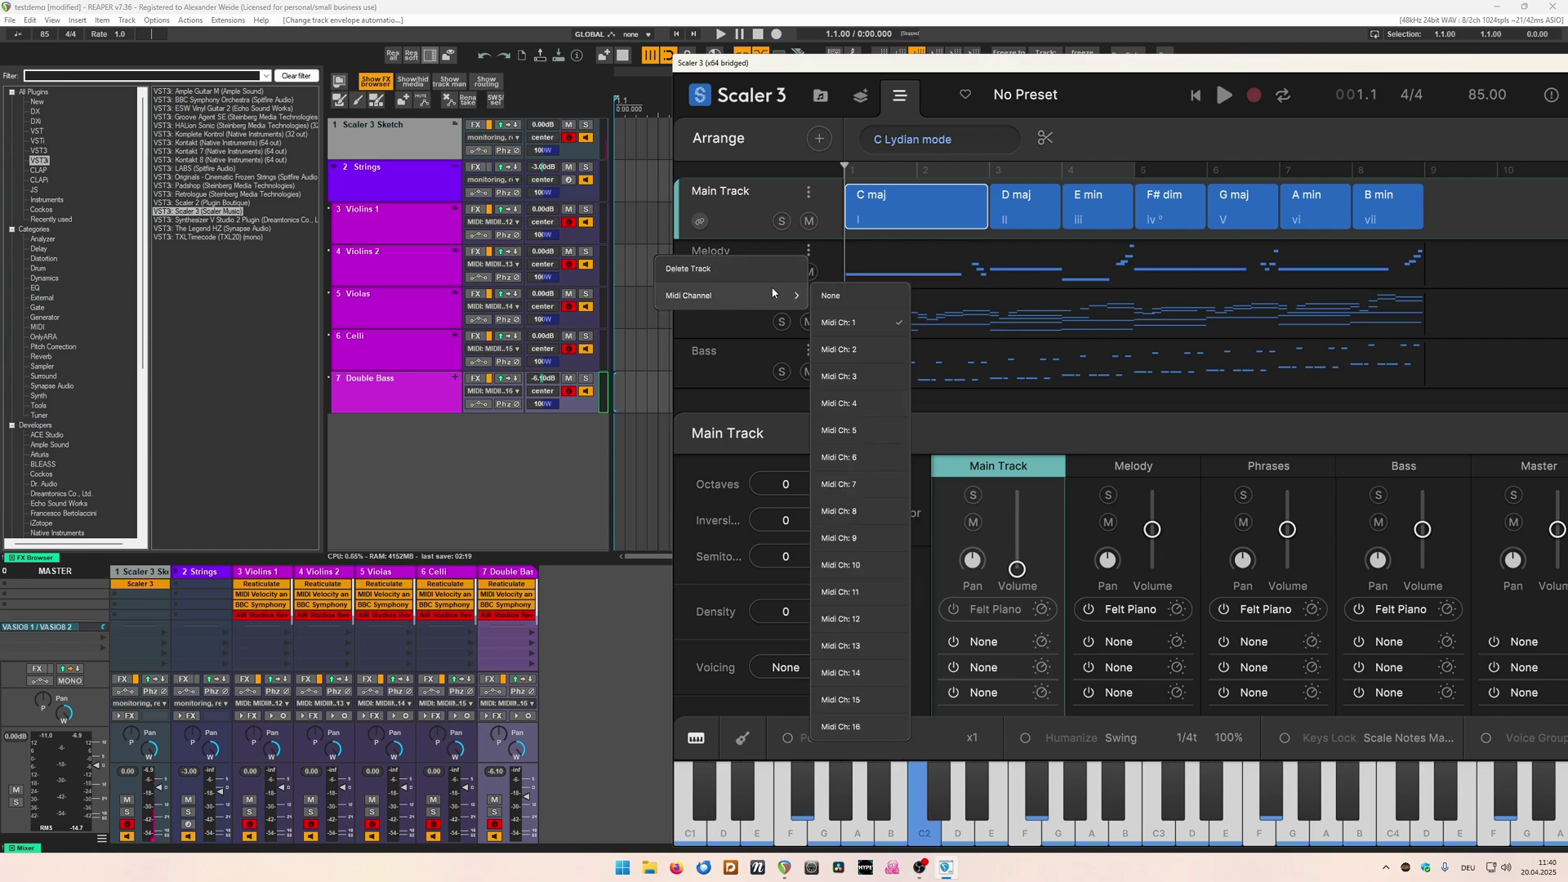
# Put Melody on MIDI channel 2, Phrases on its own channel, Bass on channel 4; show Violins 1's input options.
pyautogui.click(849, 351)
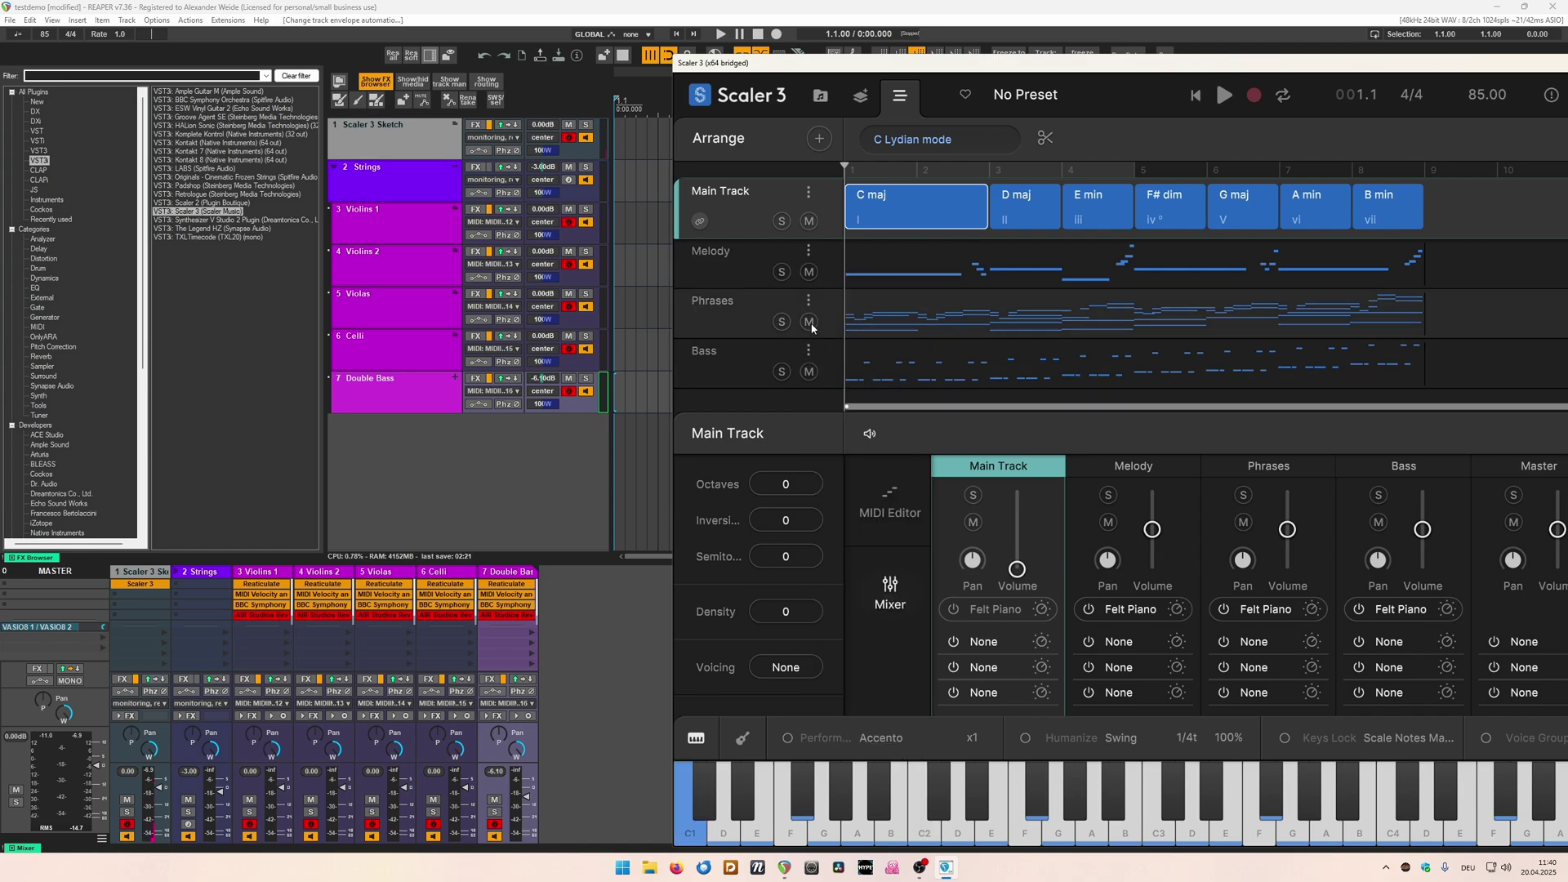
pyautogui.click(809, 301)
pyautogui.moveTo(756, 341)
pyautogui.click(856, 401)
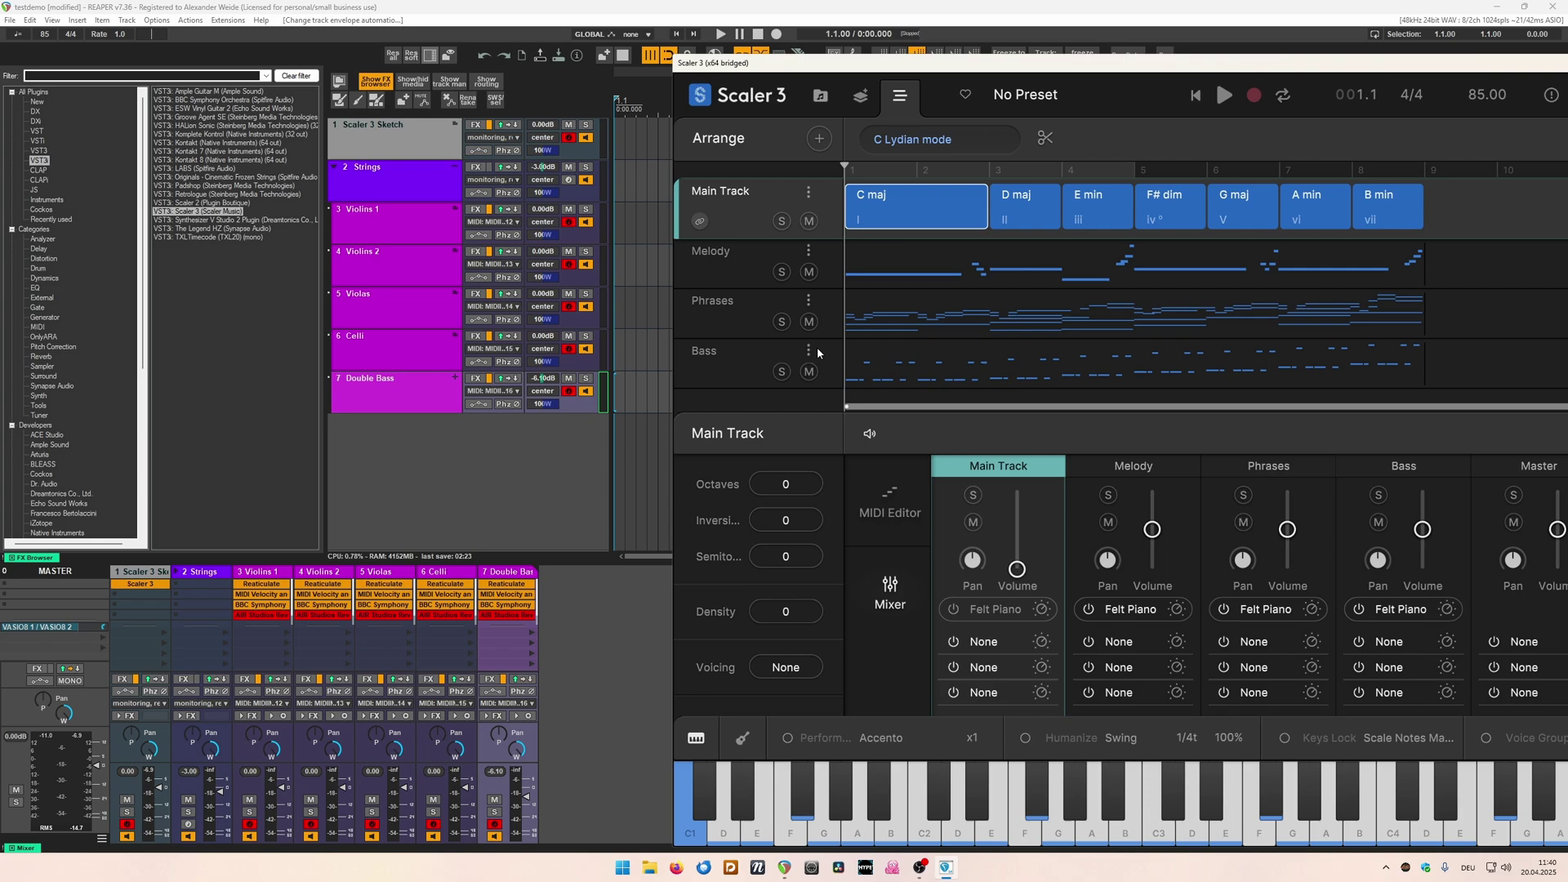
pyautogui.click(807, 350)
pyautogui.moveTo(797, 393)
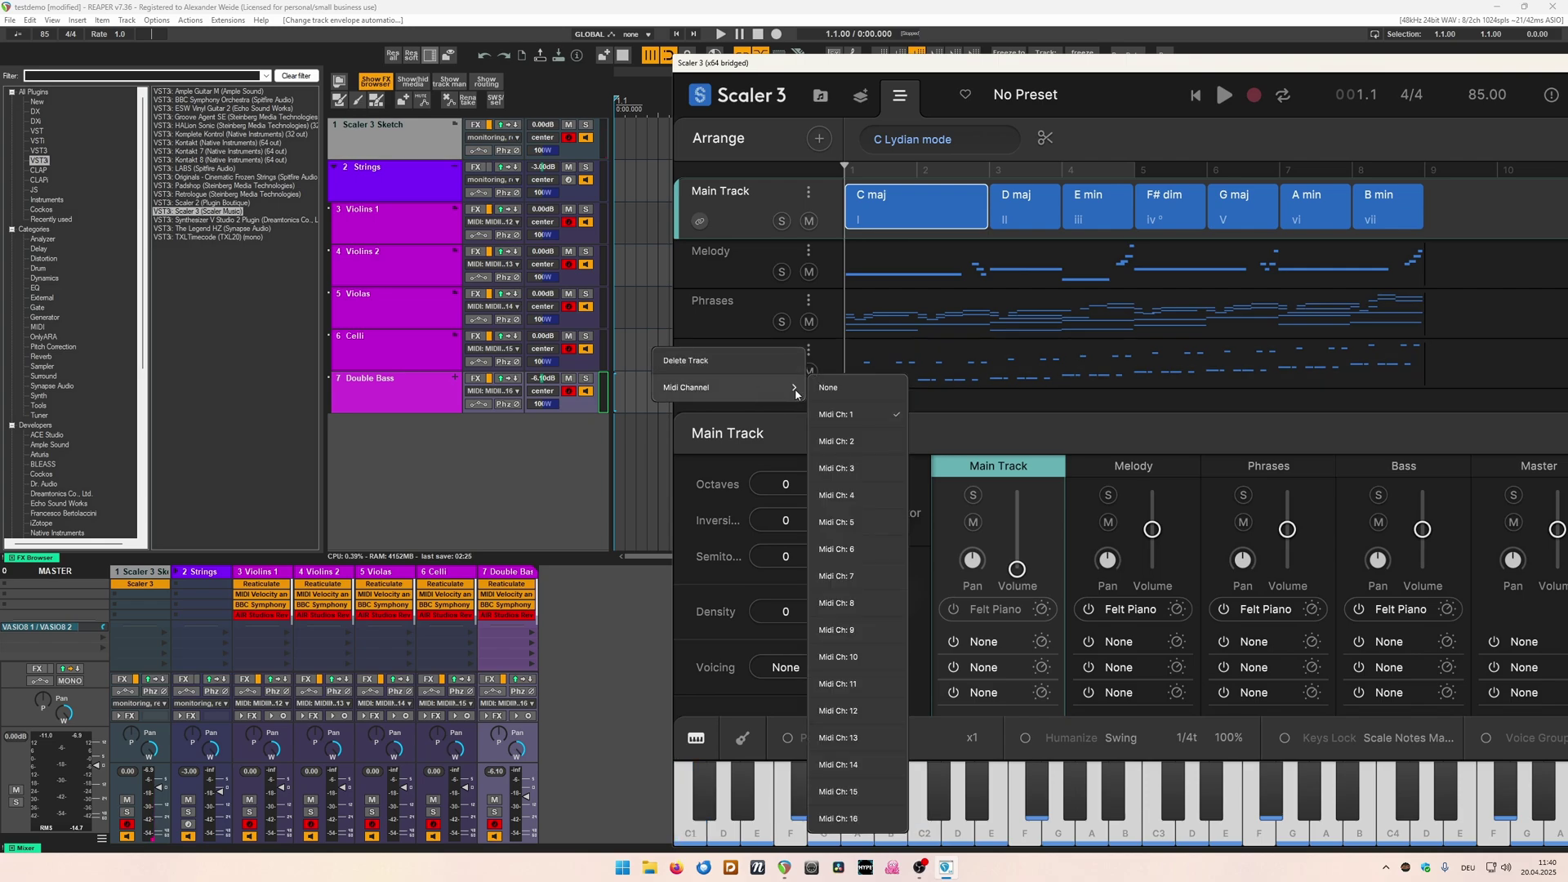
pyautogui.click(846, 495)
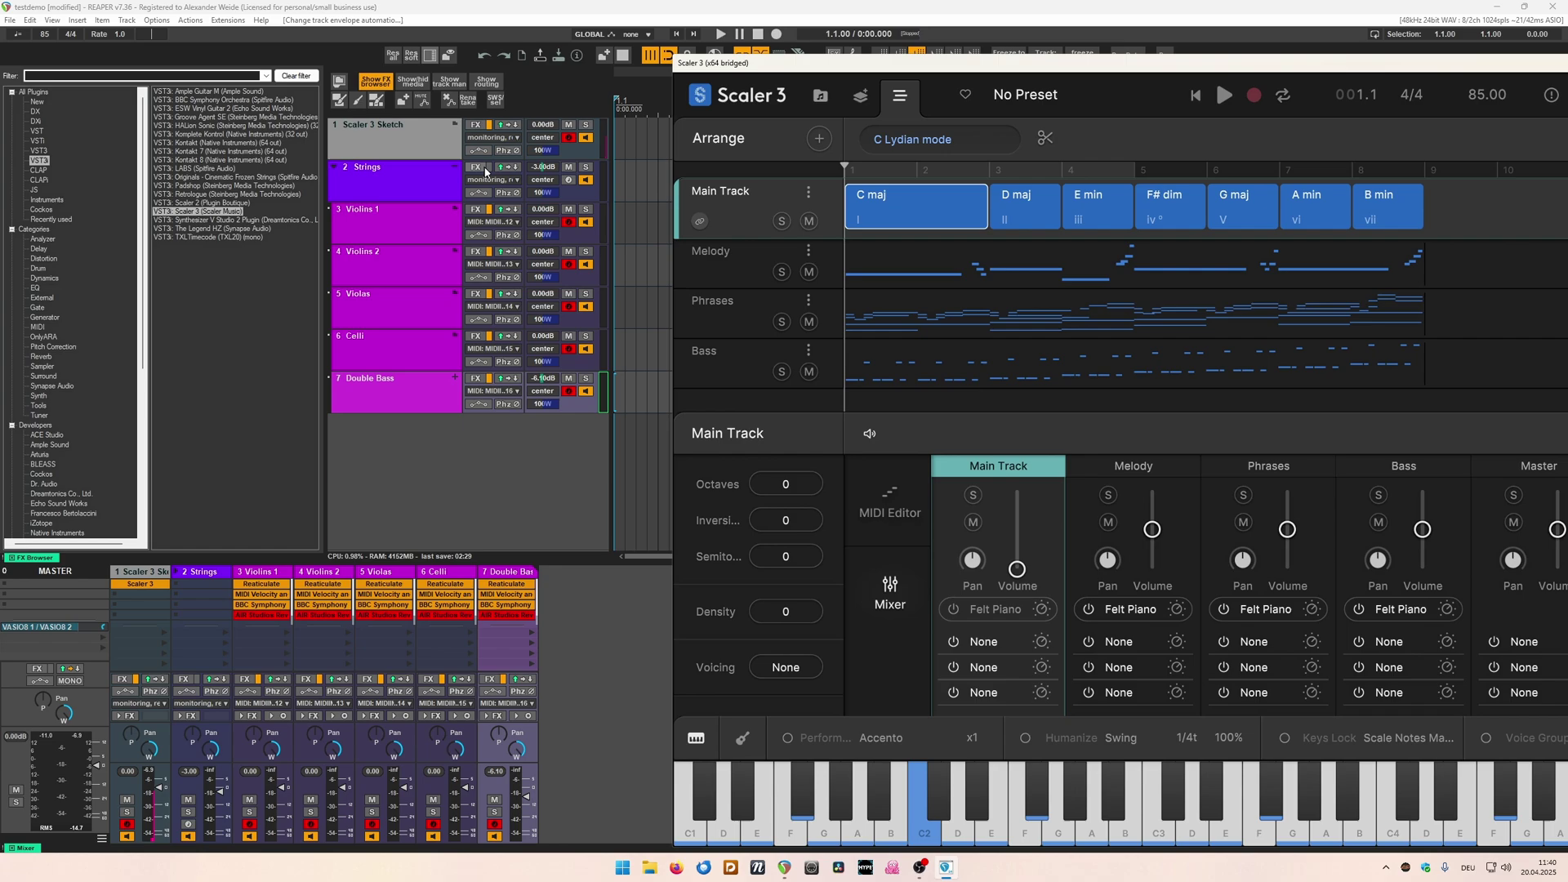
pyautogui.click(500, 223)
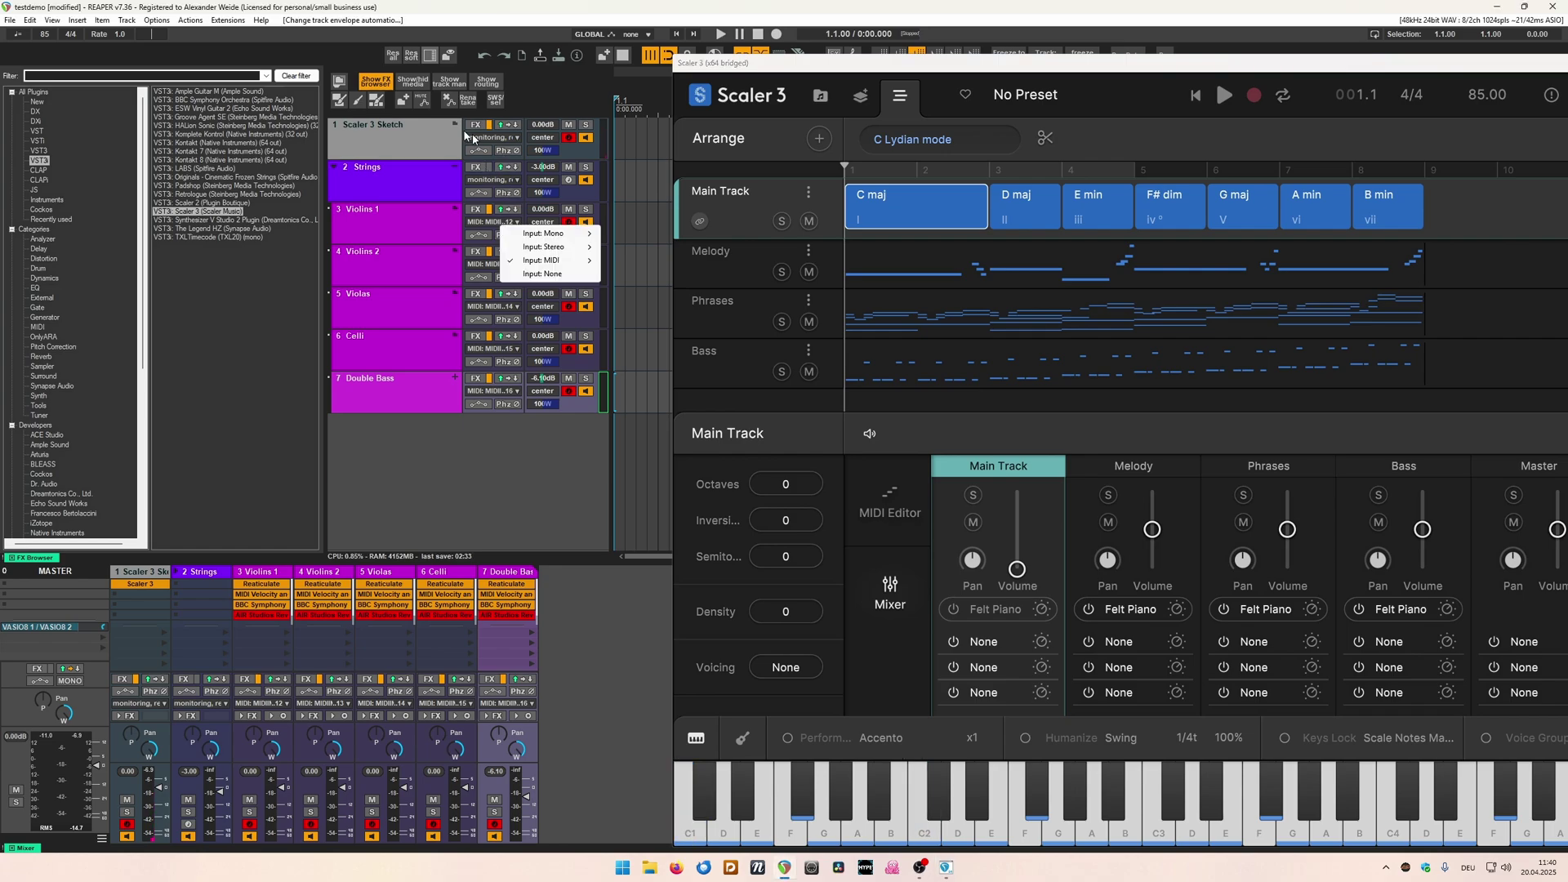
pyautogui.moveTo(586, 265)
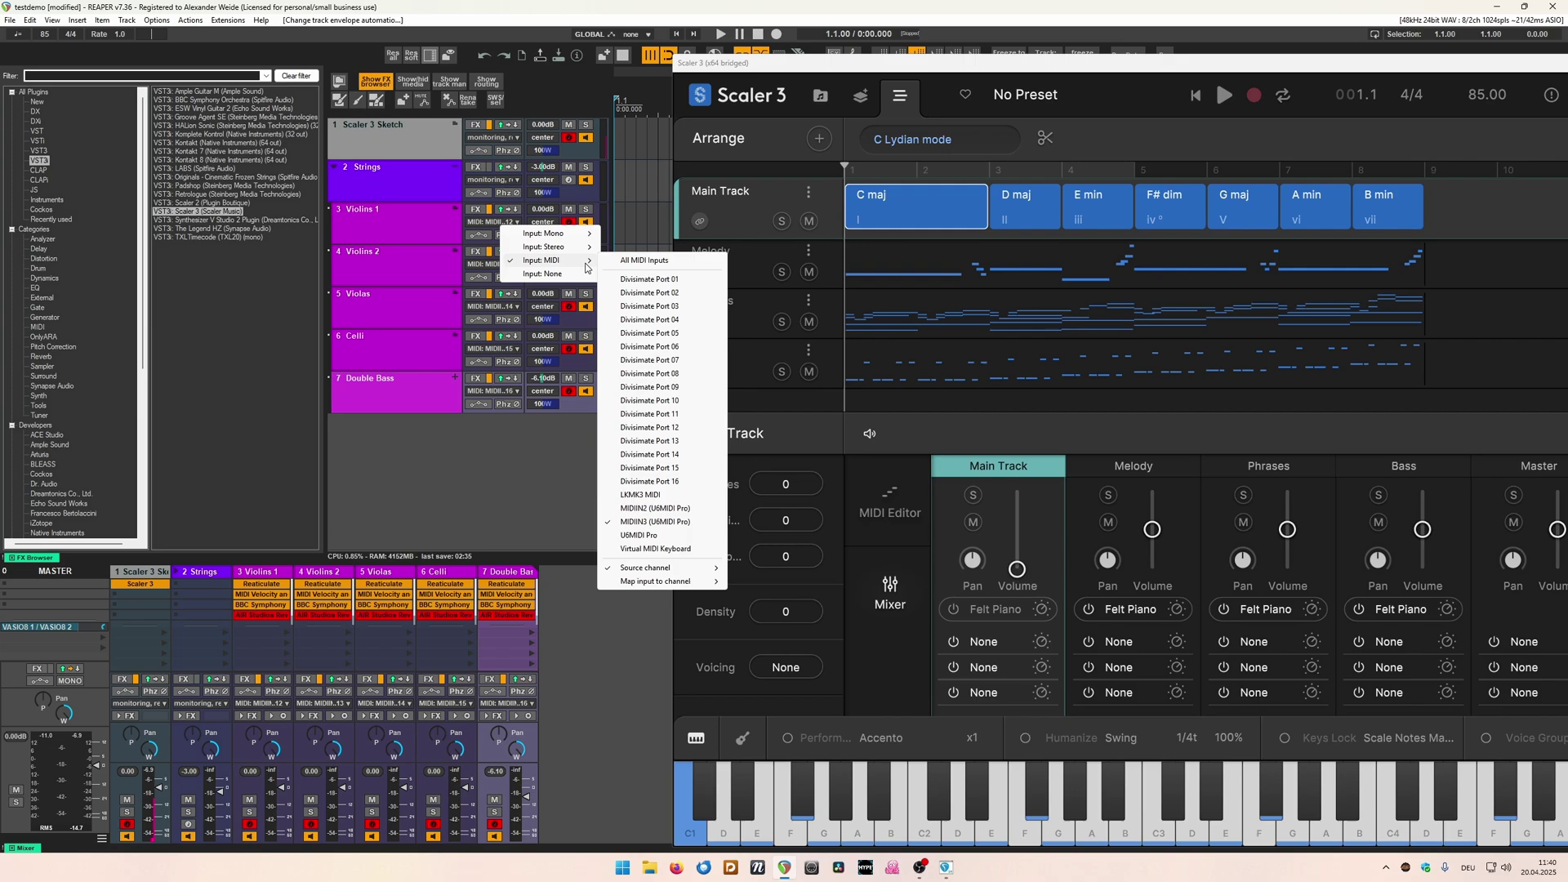
# Add a receive on Violins 1 from the Scaler 3 Sketch track, limited to MIDI channel 2.
pyautogui.click(508, 211)
pyautogui.click(508, 211)
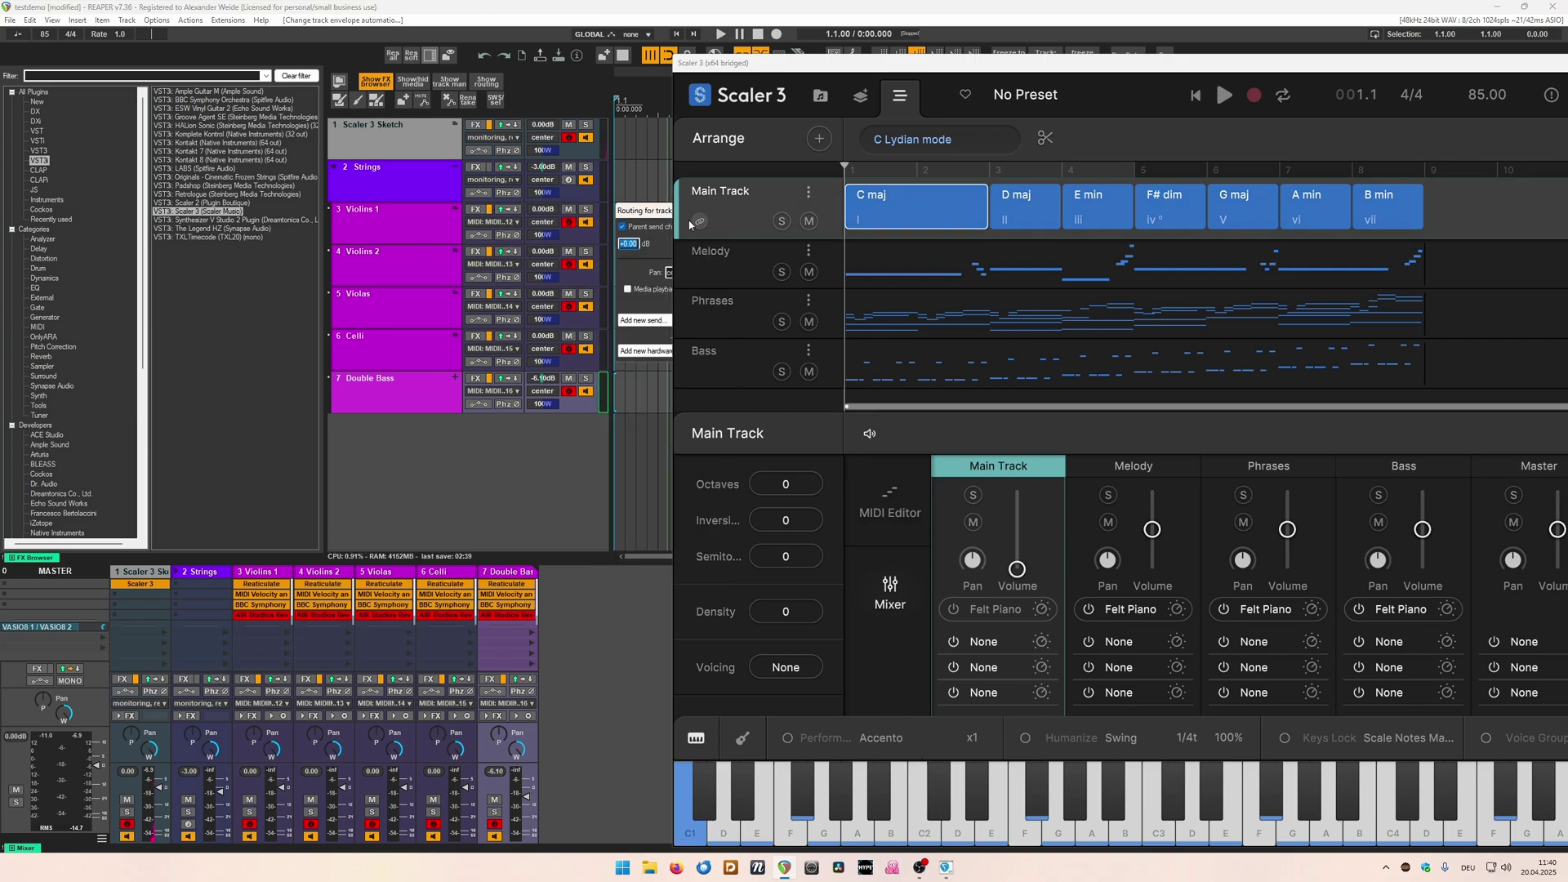
pyautogui.moveTo(839, 71); pyautogui.dragTo(1191, 41)
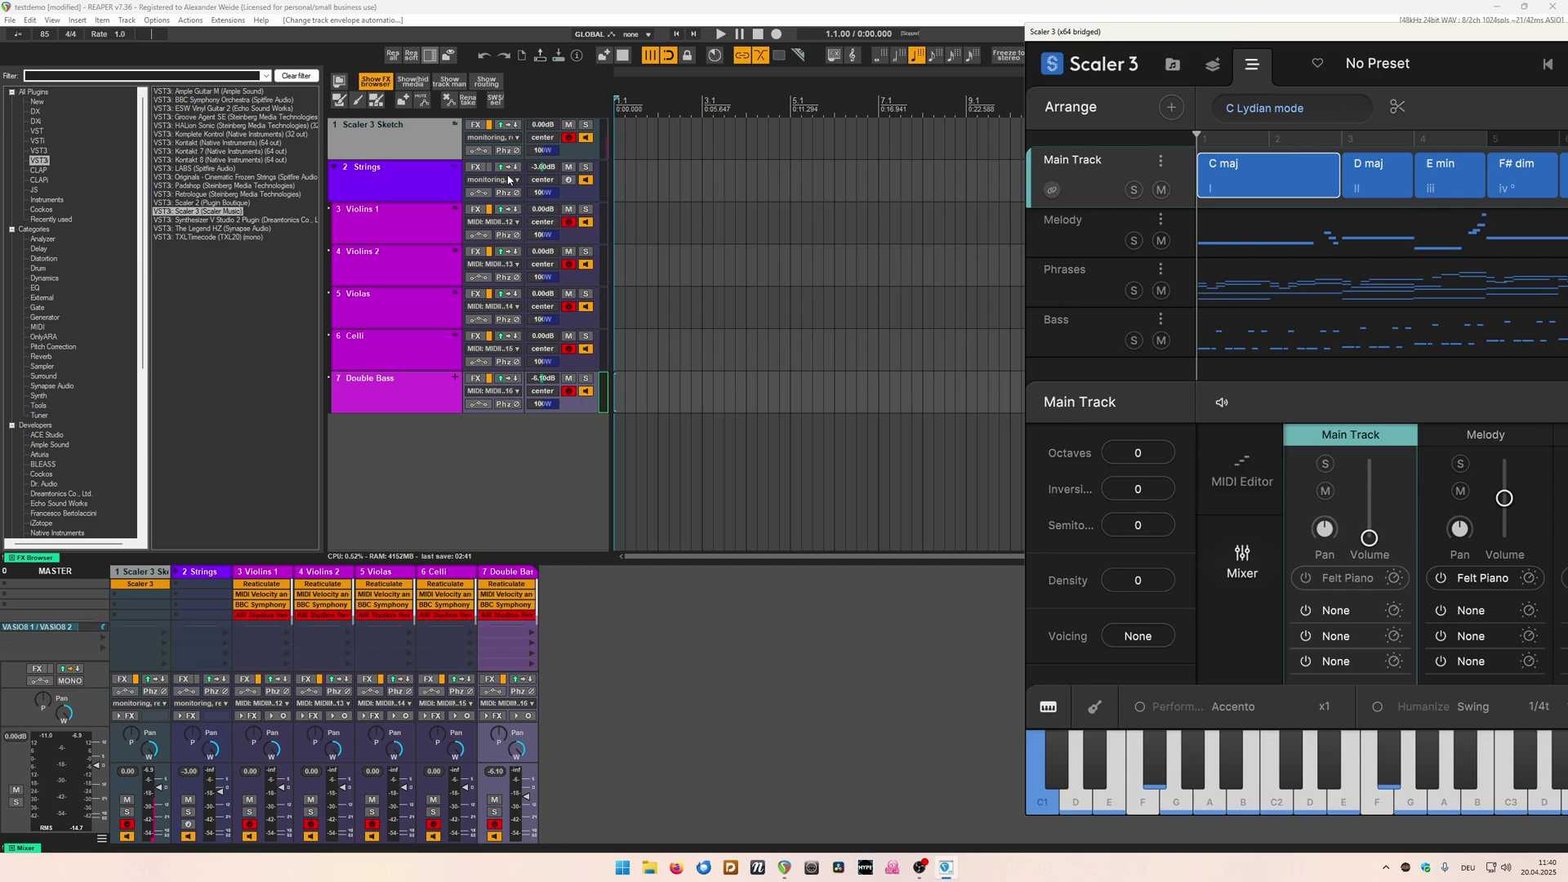
pyautogui.click(508, 209)
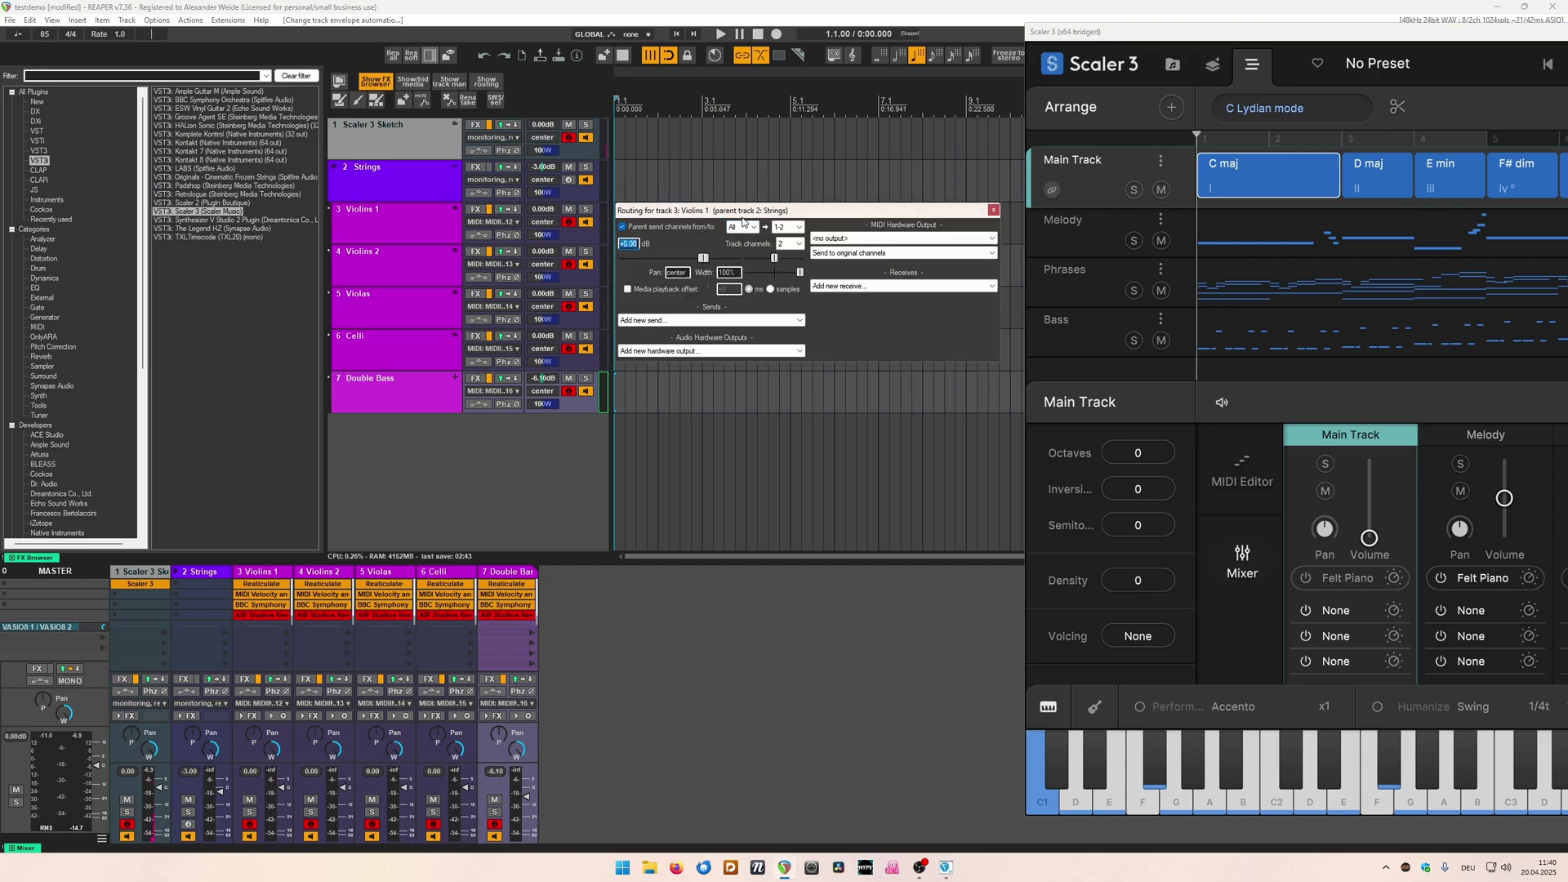
pyautogui.moveTo(754, 210); pyautogui.dragTo(708, 214)
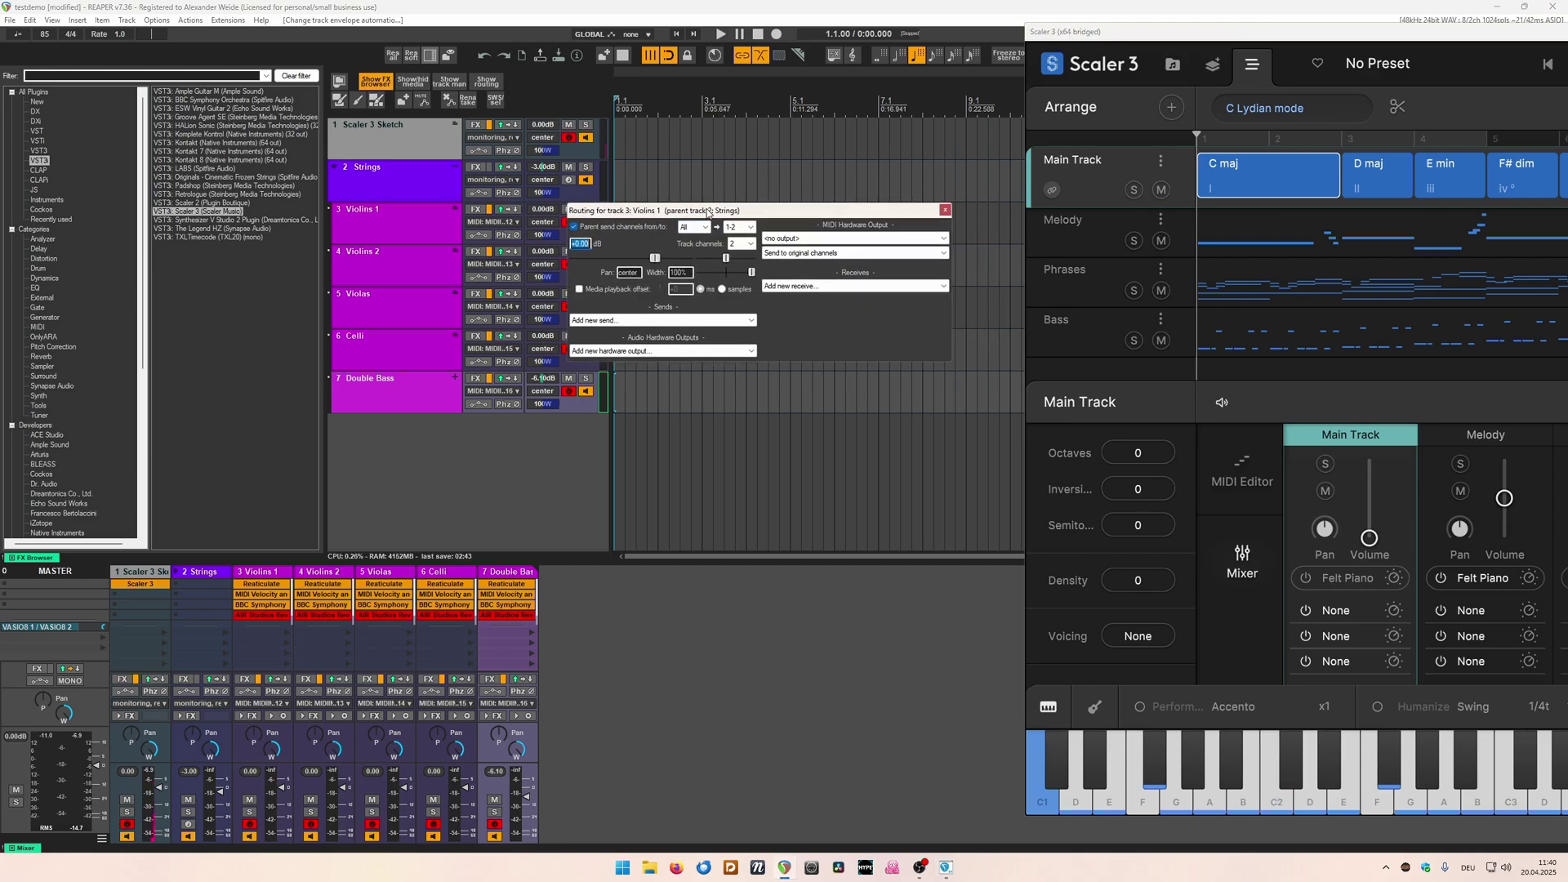
pyautogui.click(817, 286)
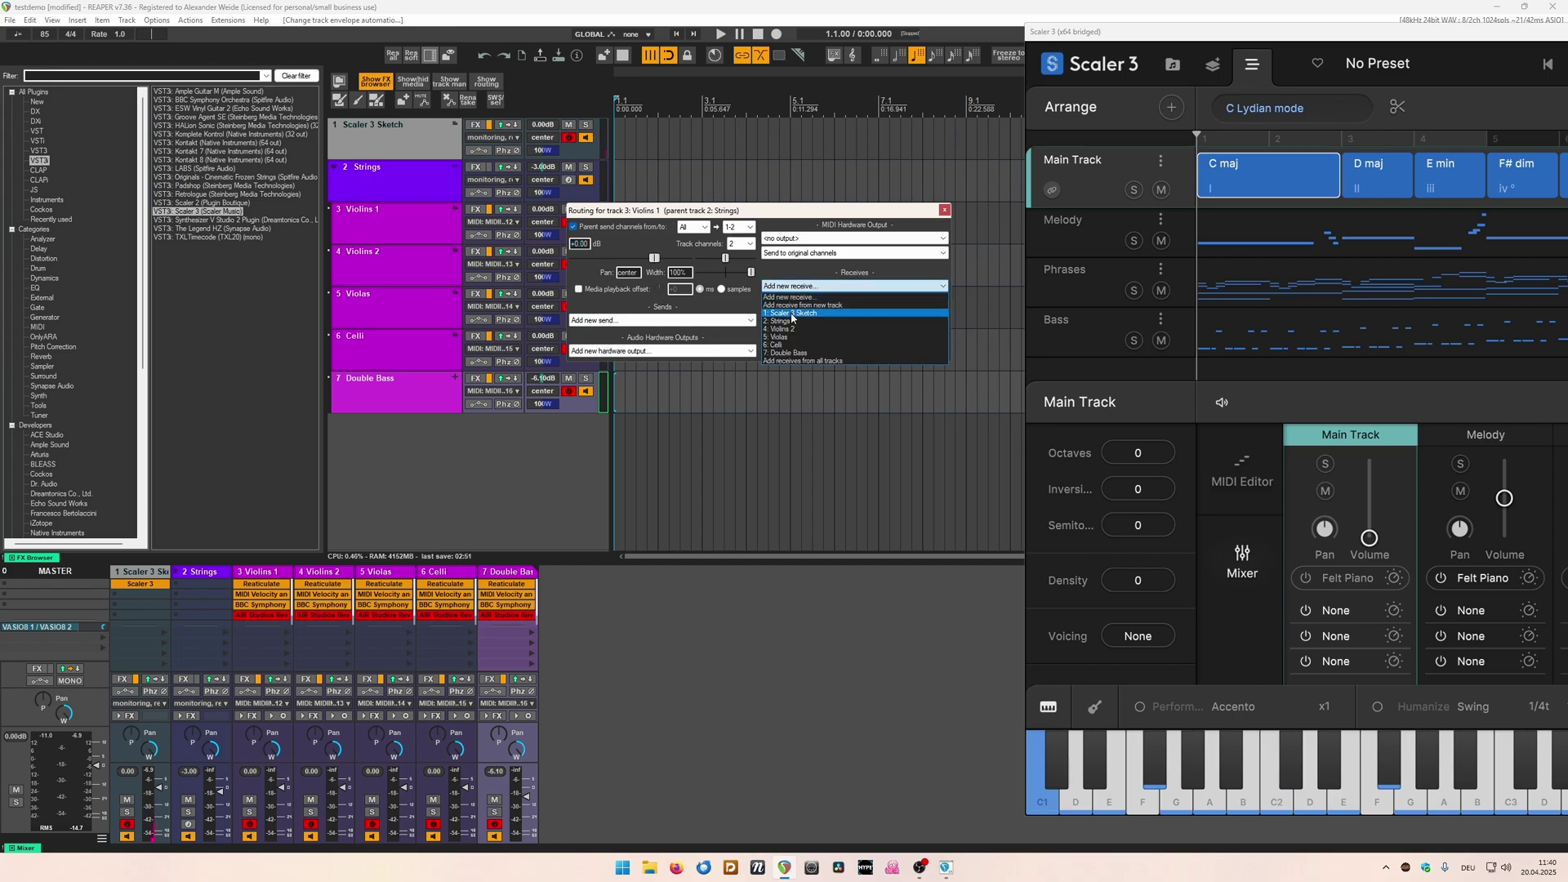
pyautogui.click(786, 314)
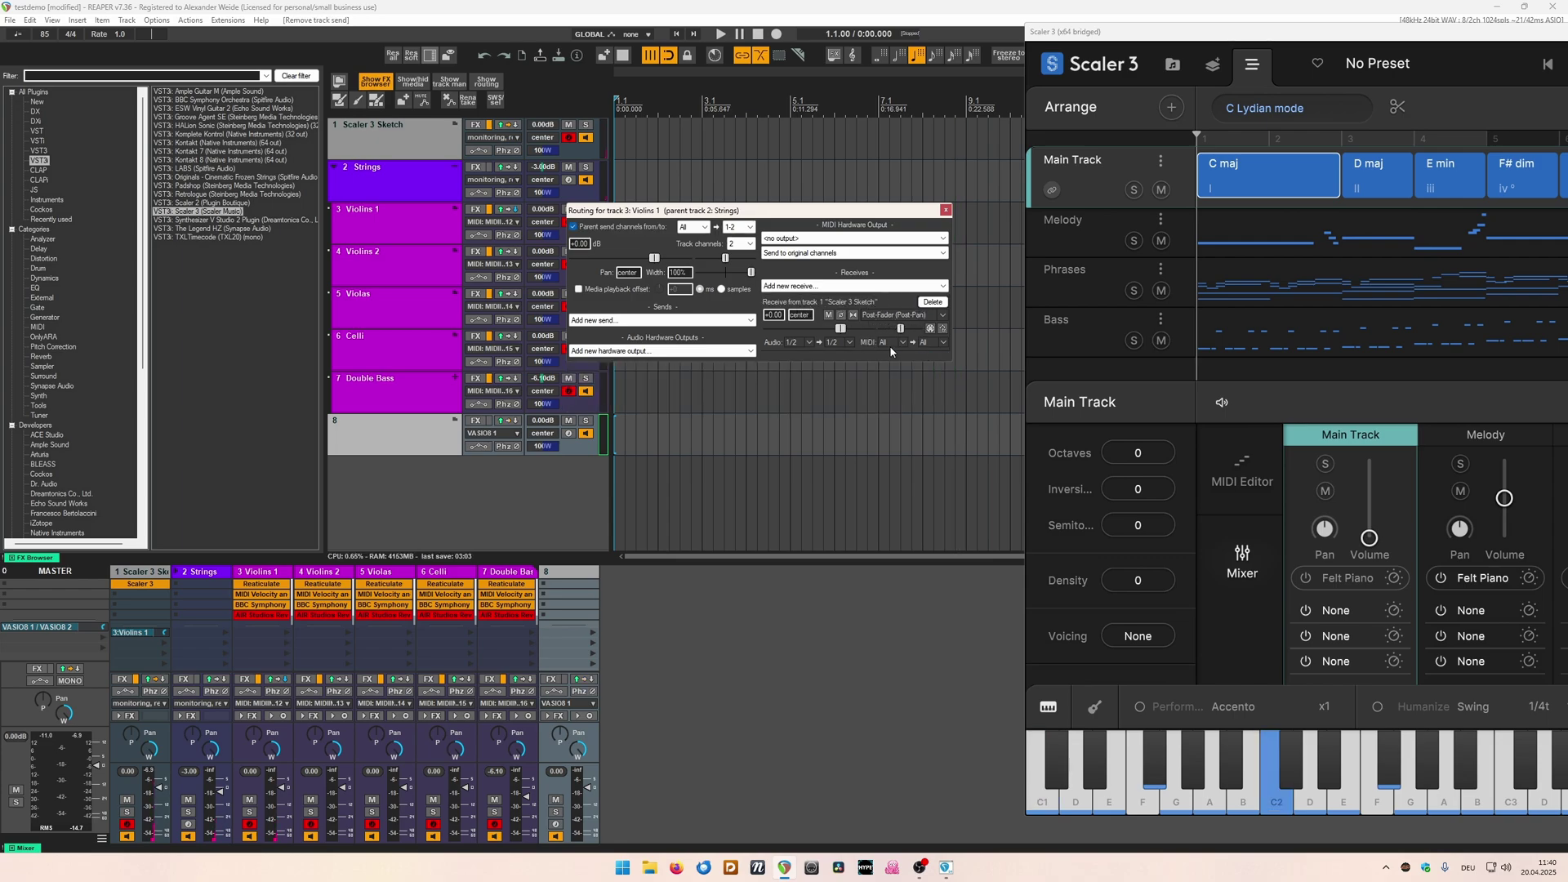
pyautogui.click(897, 344)
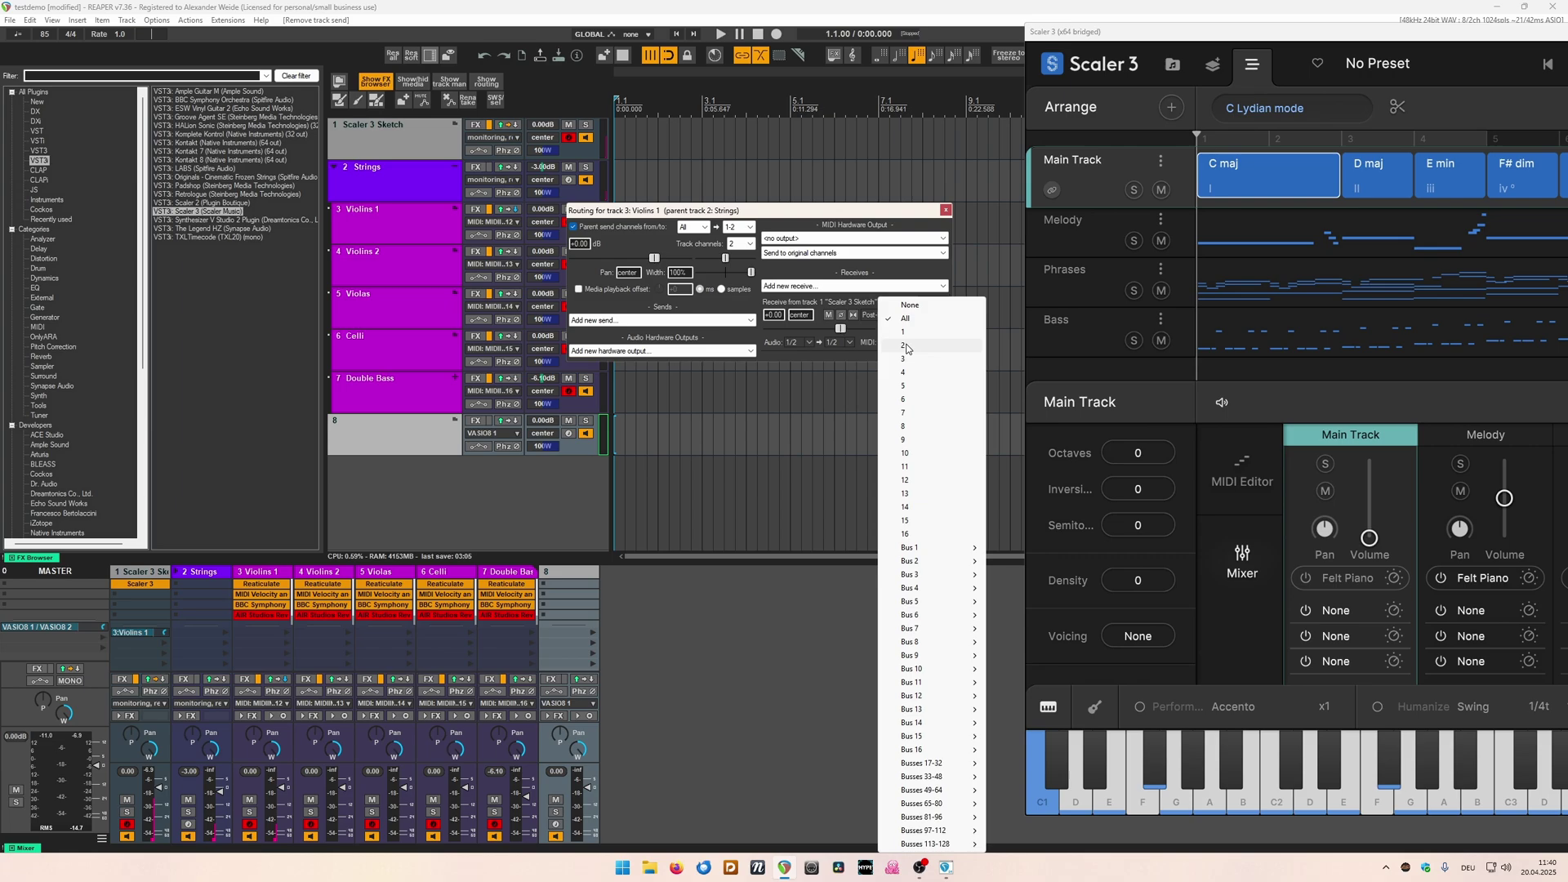
pyautogui.click(905, 345)
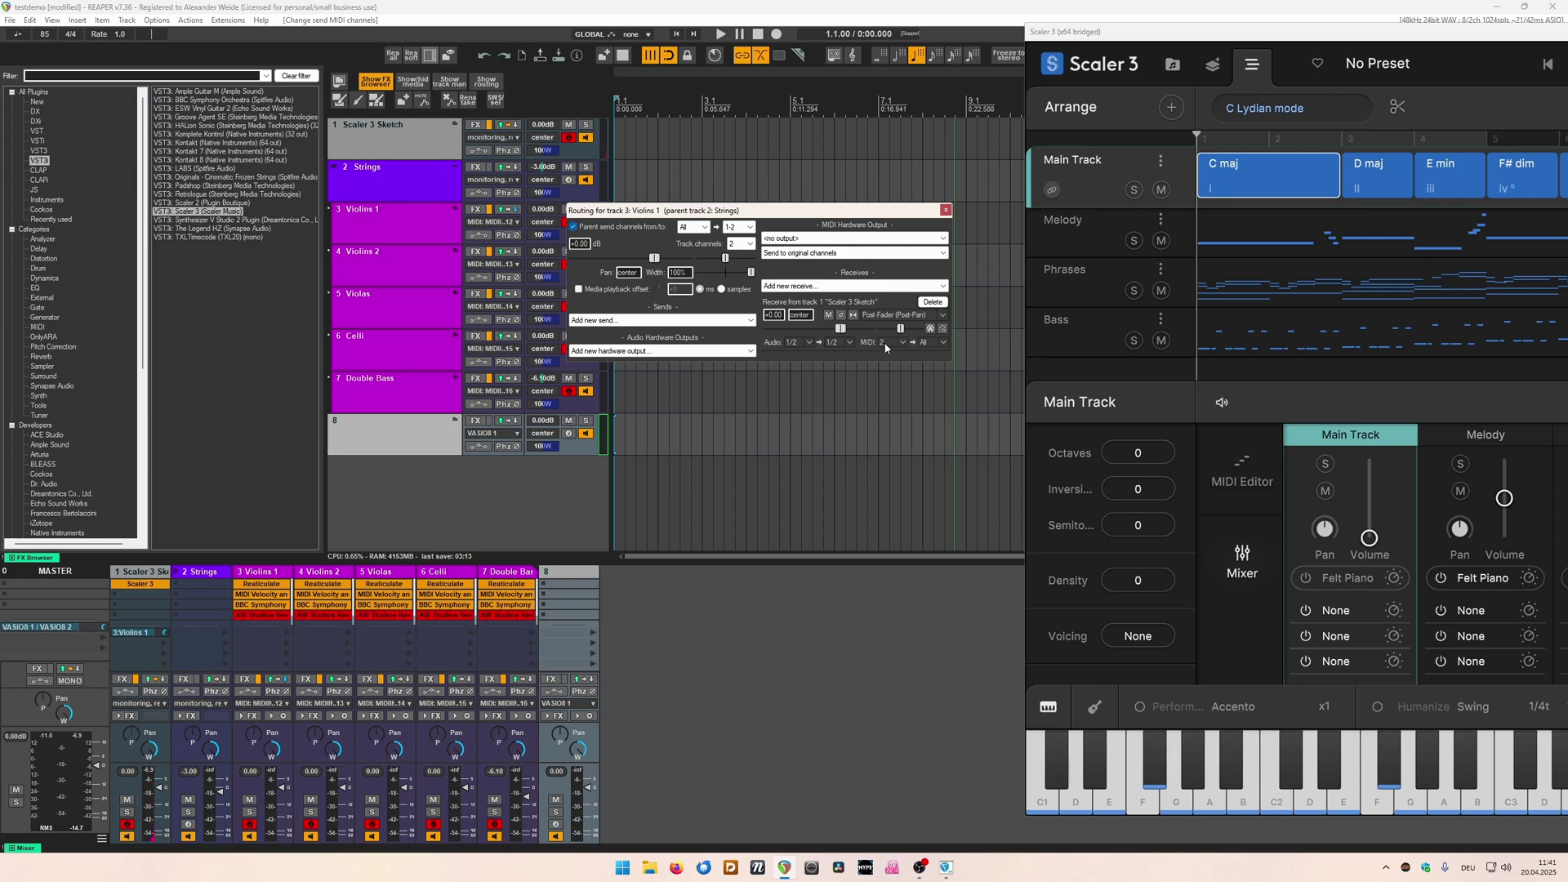
# Set the record input of Violins 1, Violins 2, Violas, Celli and Double Bass to None.
pyautogui.click(946, 210)
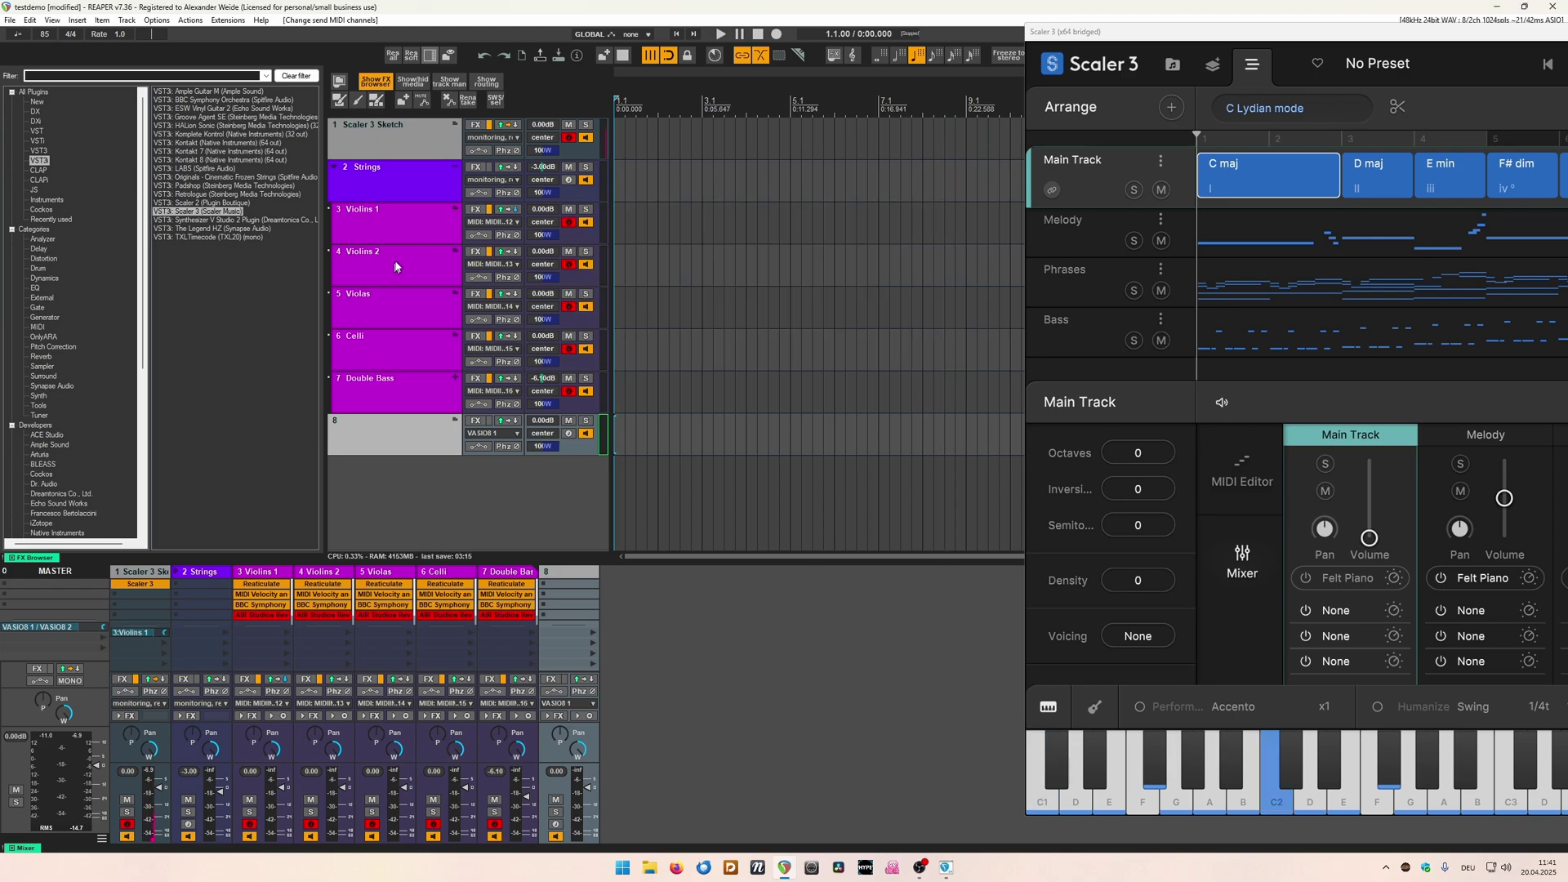
pyautogui.click(501, 263)
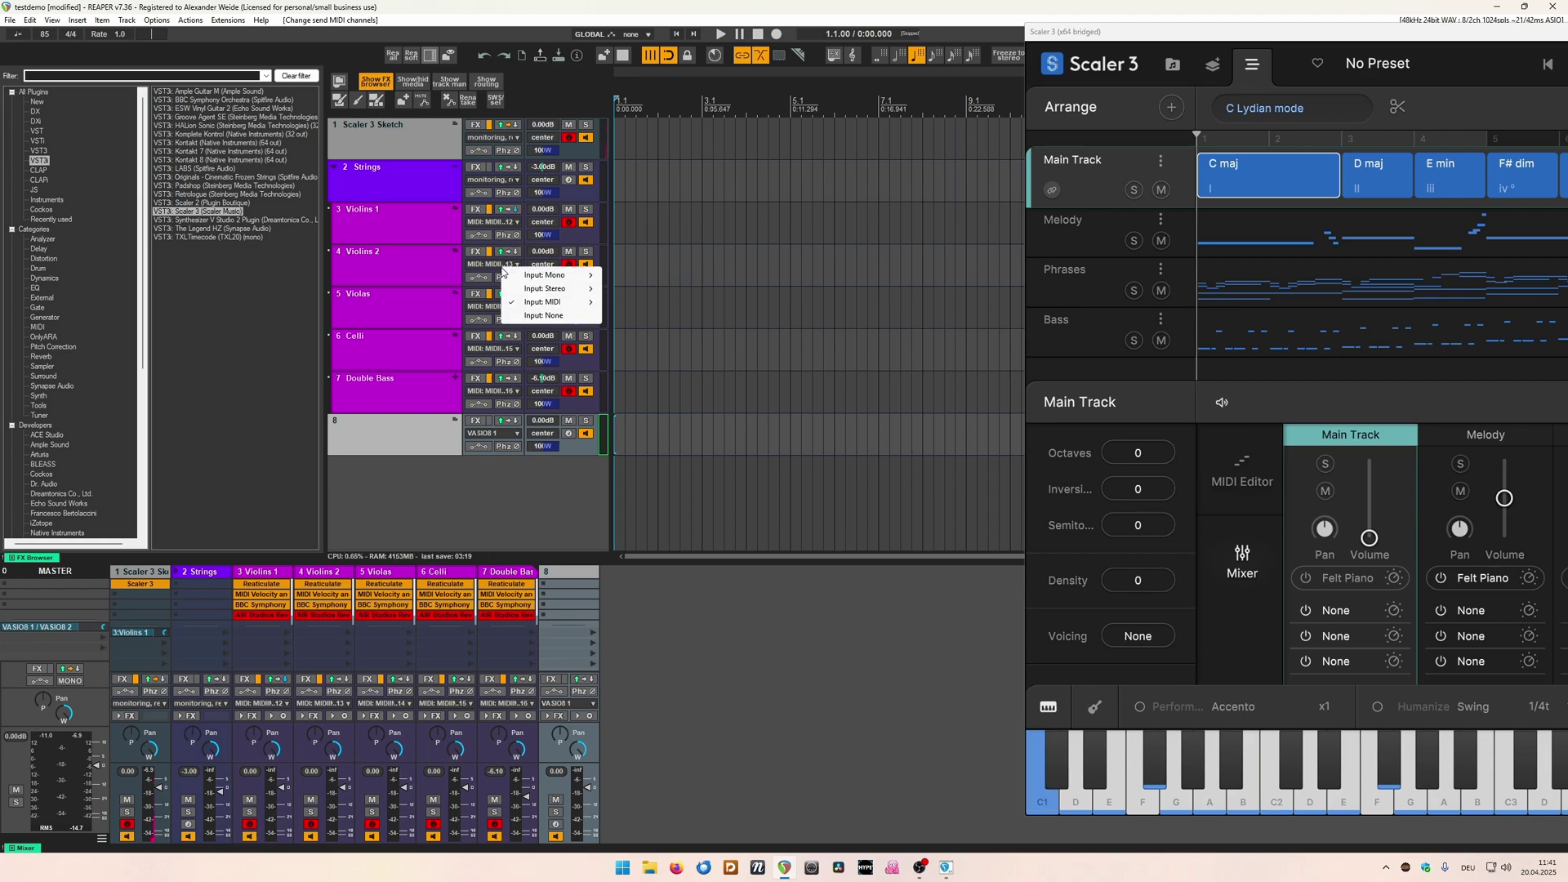
pyautogui.click(535, 311)
pyautogui.click(495, 224)
pyautogui.click(507, 270)
pyautogui.click(495, 307)
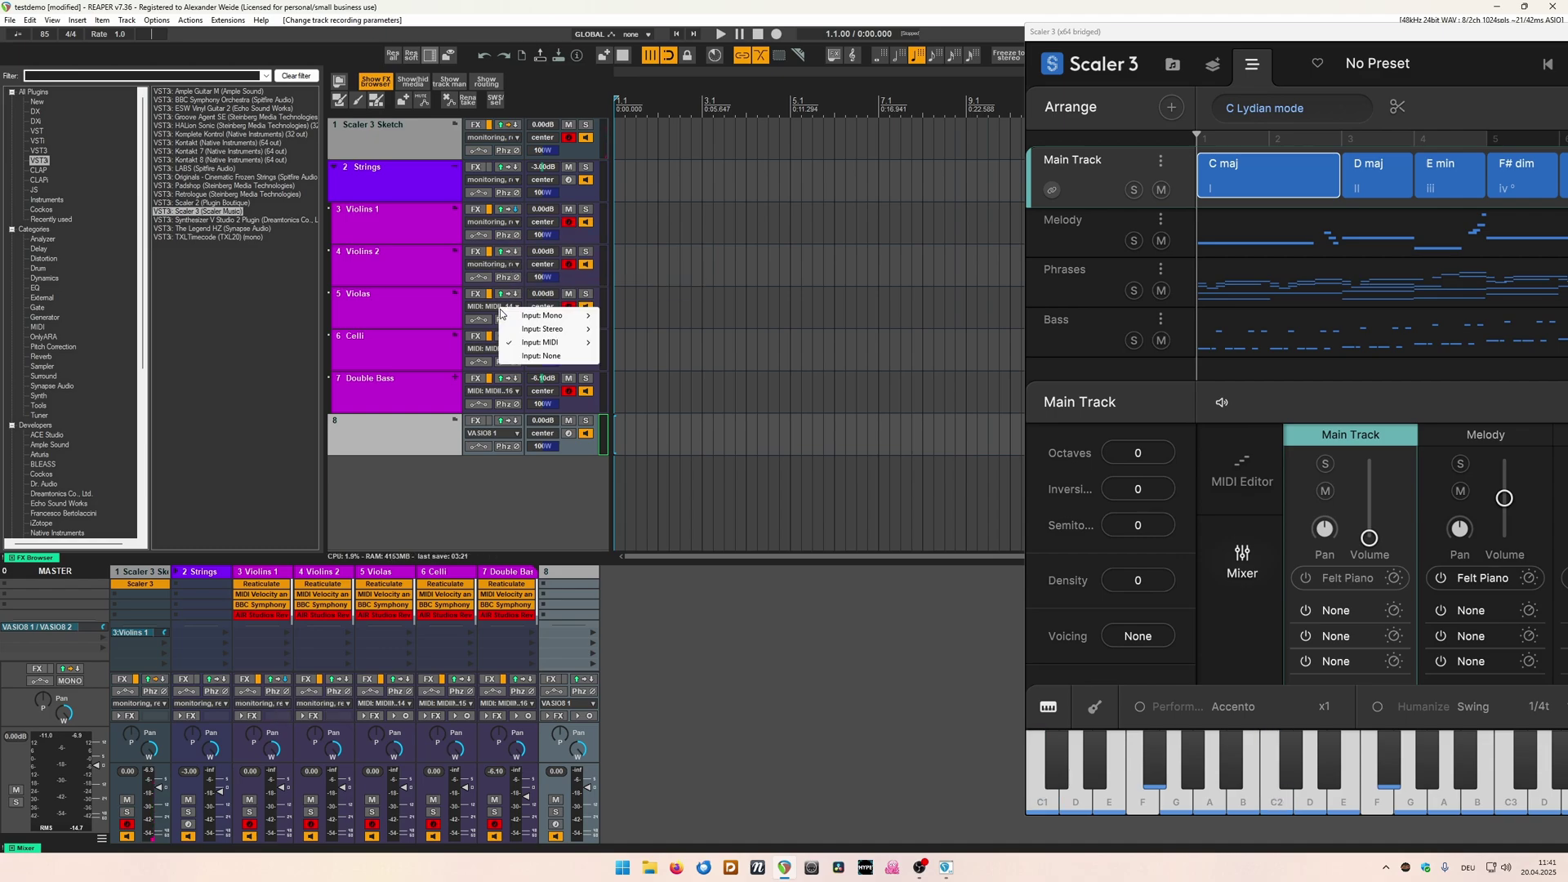
pyautogui.click(510, 356)
pyautogui.click(495, 349)
pyautogui.click(516, 396)
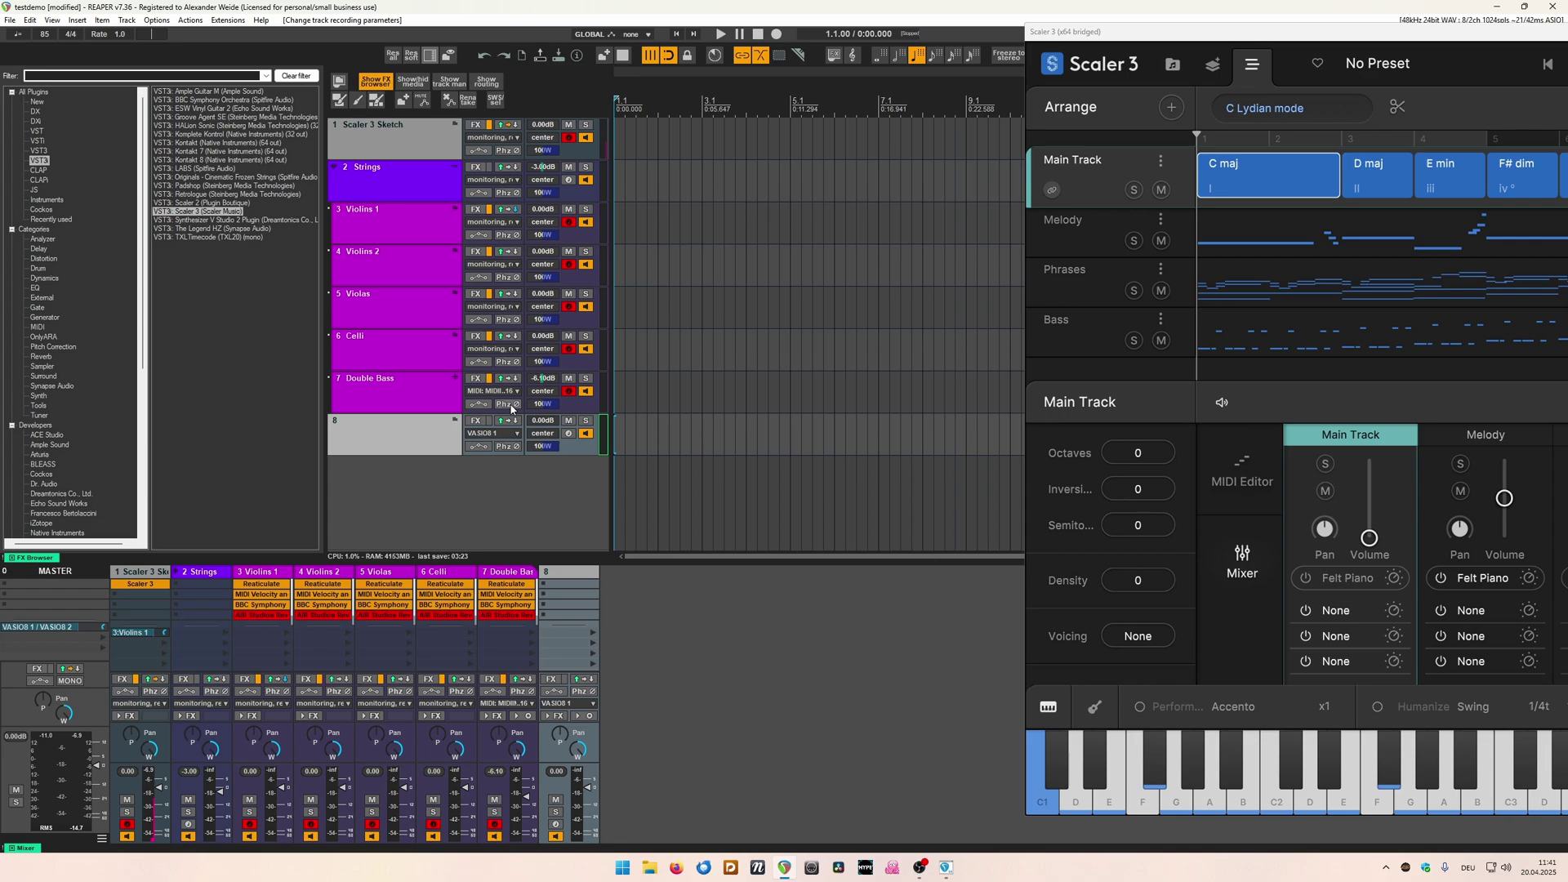
pyautogui.click(497, 391)
pyautogui.click(524, 446)
# Add a receive on Violins 2 from Scaler 3 Sketch on MIDI channel 2.
pyautogui.click(511, 252)
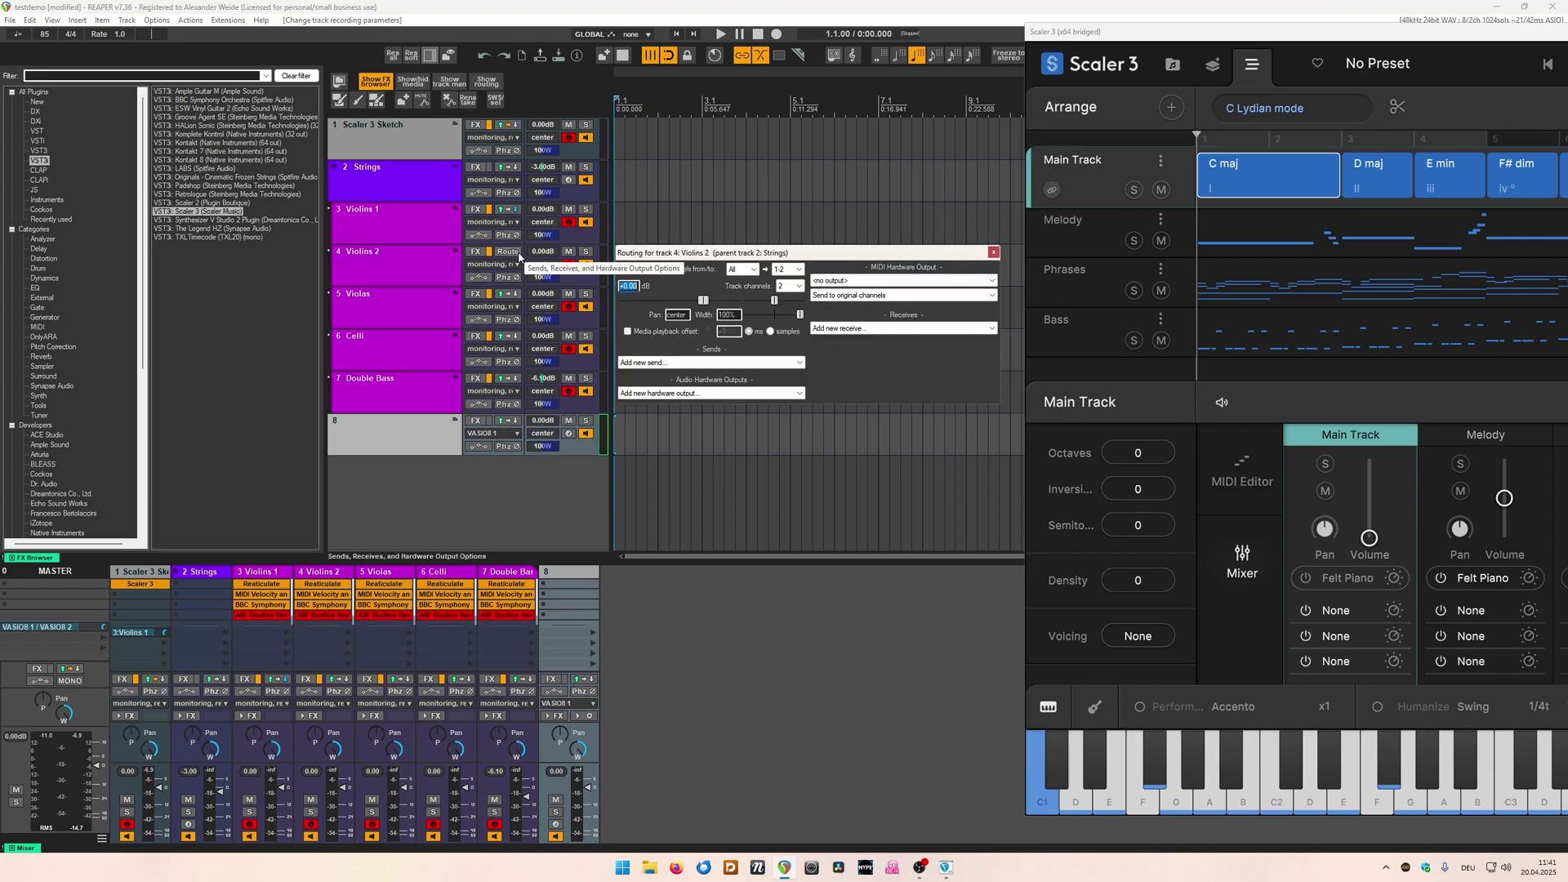
pyautogui.click(850, 327)
pyautogui.click(848, 356)
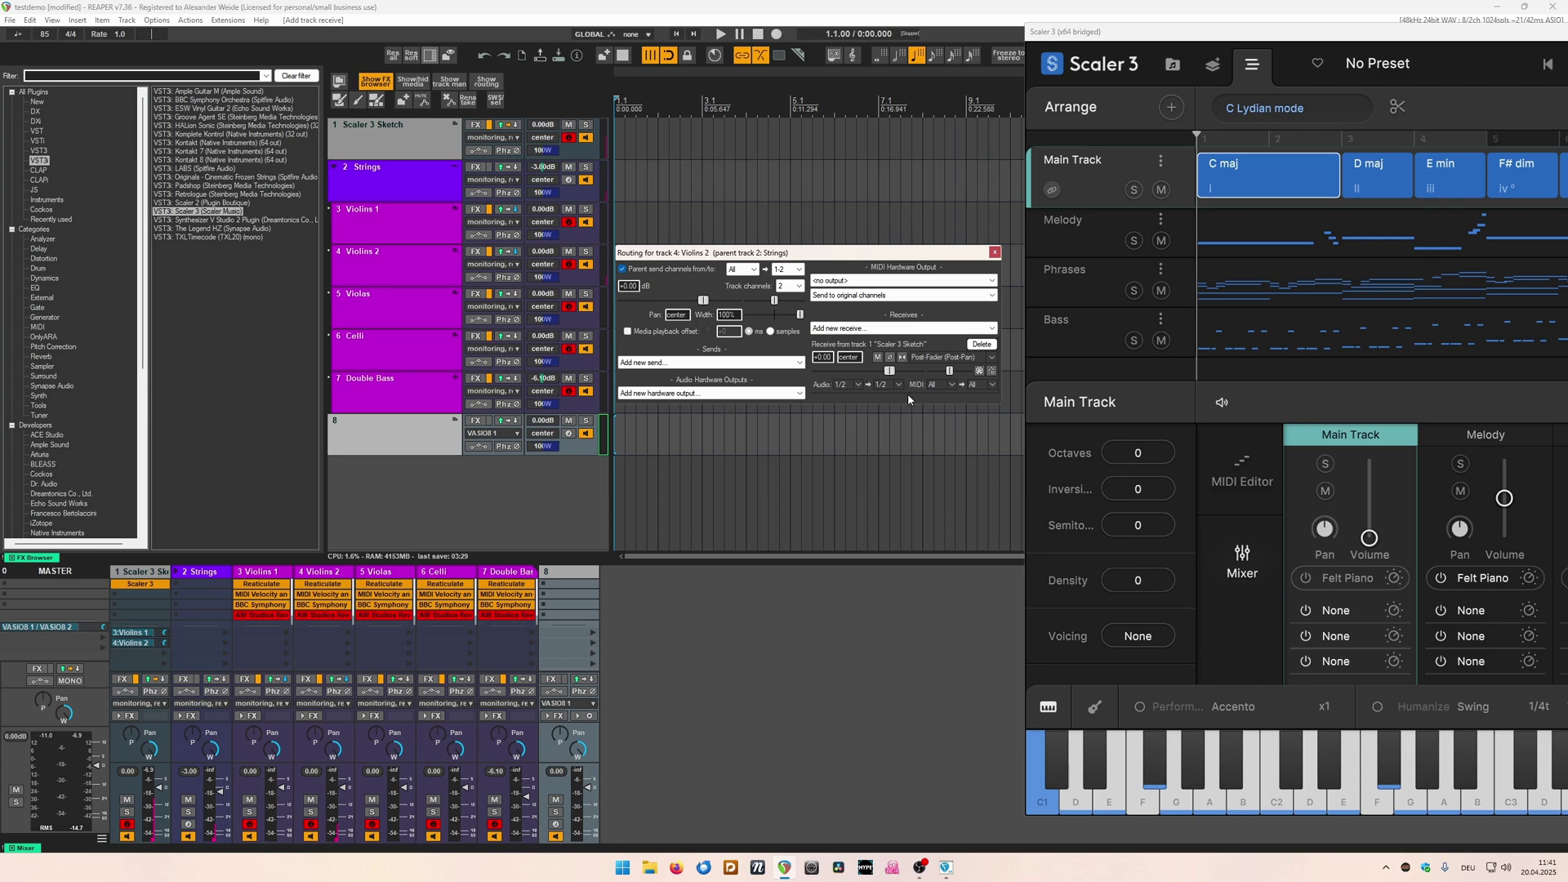
pyautogui.click(931, 384)
pyautogui.click(951, 338)
pyautogui.click(931, 384)
pyautogui.click(956, 349)
pyautogui.click(994, 252)
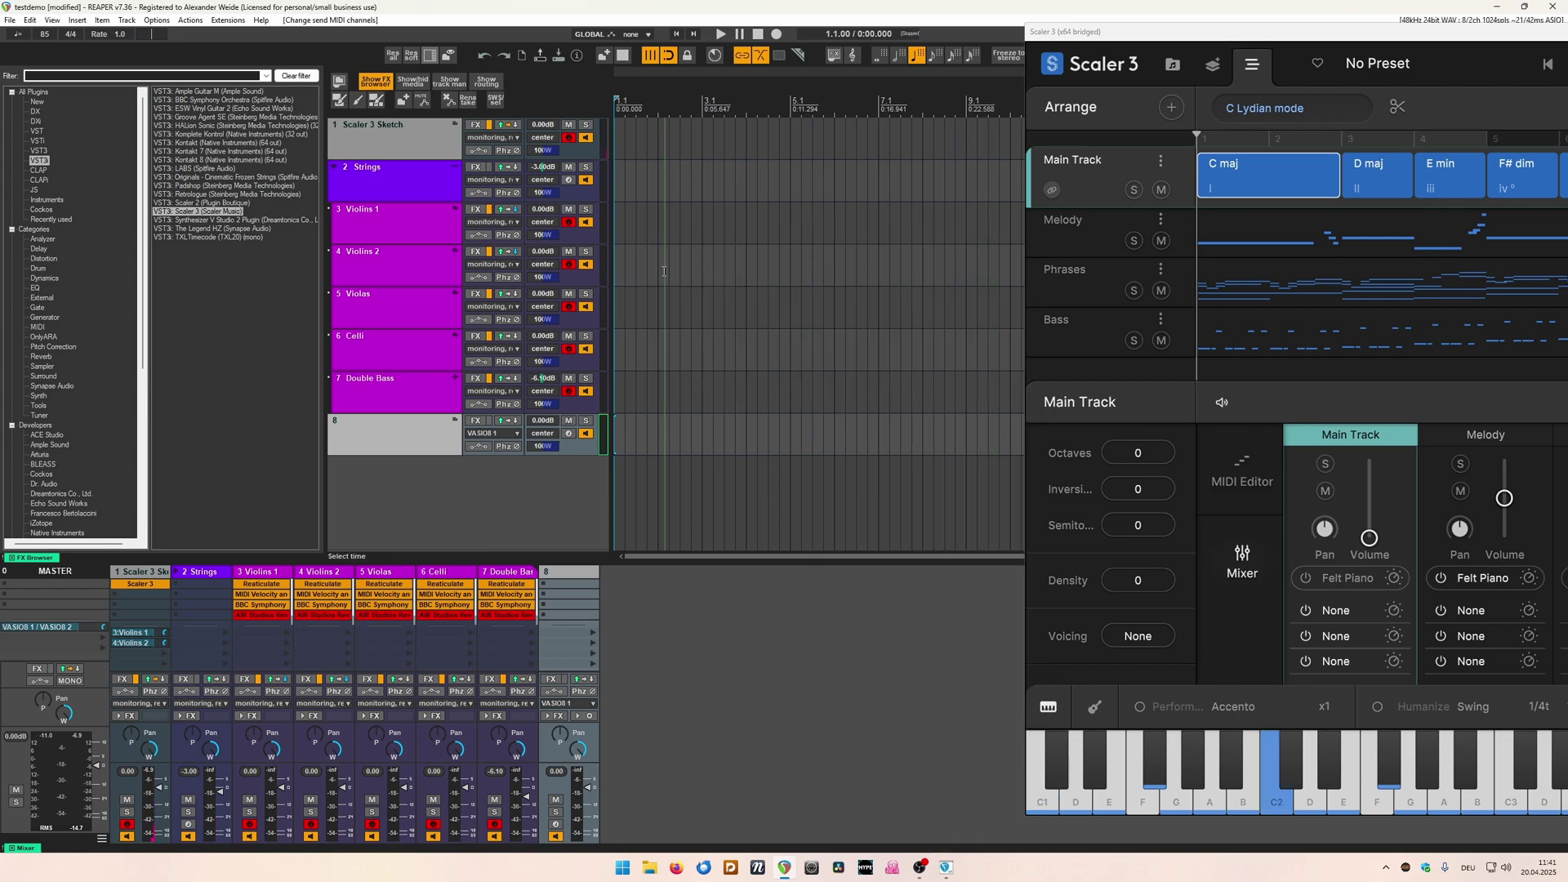
# Set Scaler 3 Sketch's Violins 2 send to MIDI channel 3 and add a Violas send on channel 3.
pyautogui.click(508, 124)
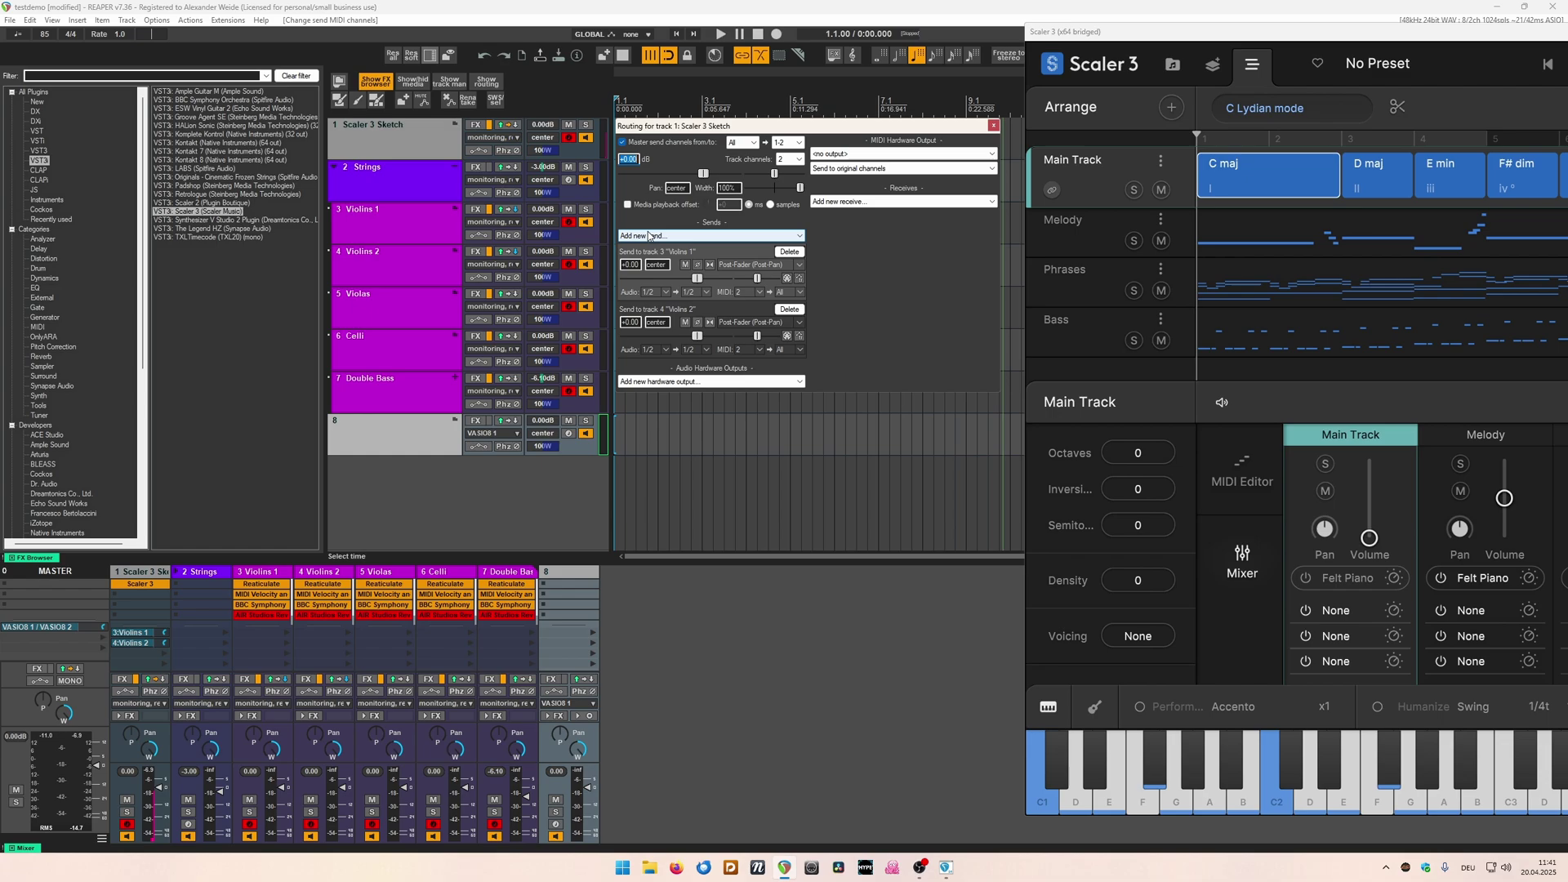
pyautogui.click(743, 357)
pyautogui.click(742, 357)
pyautogui.click(743, 357)
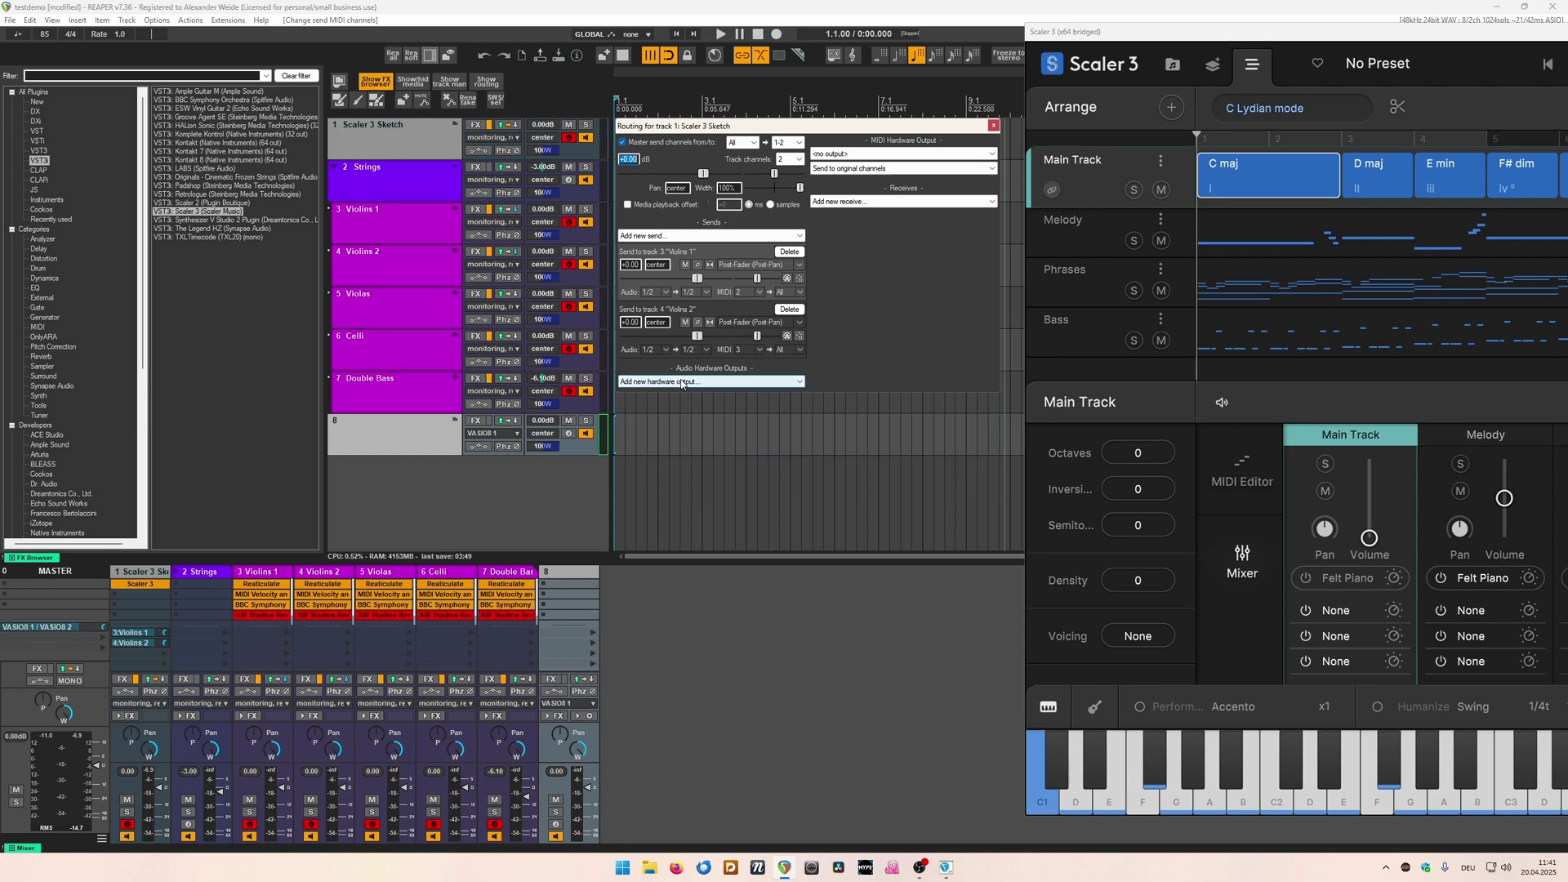
pyautogui.click(672, 236)
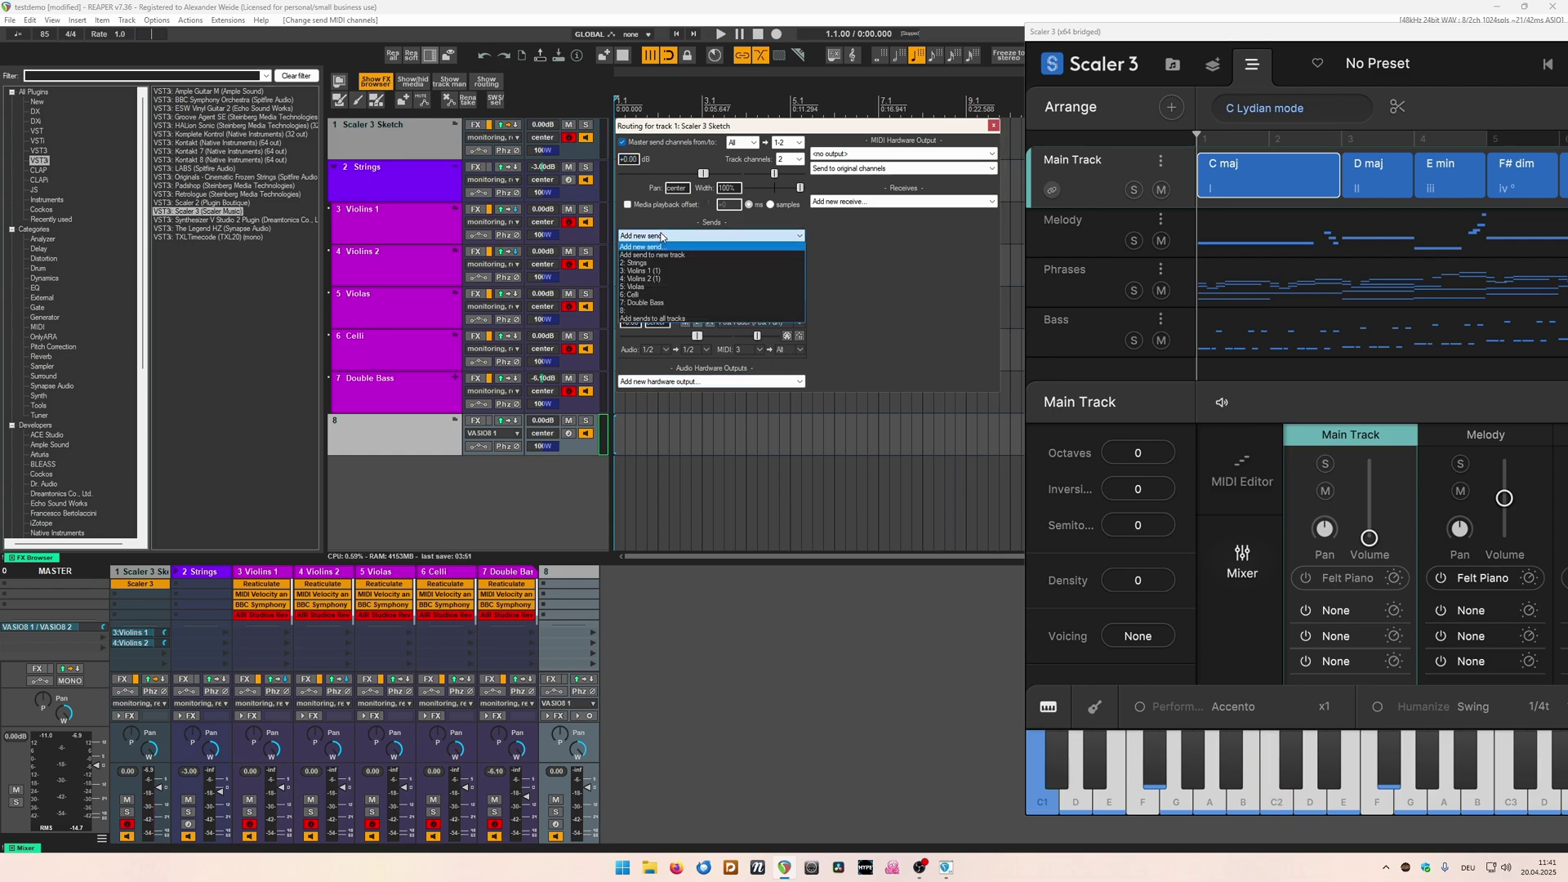
pyautogui.click(659, 288)
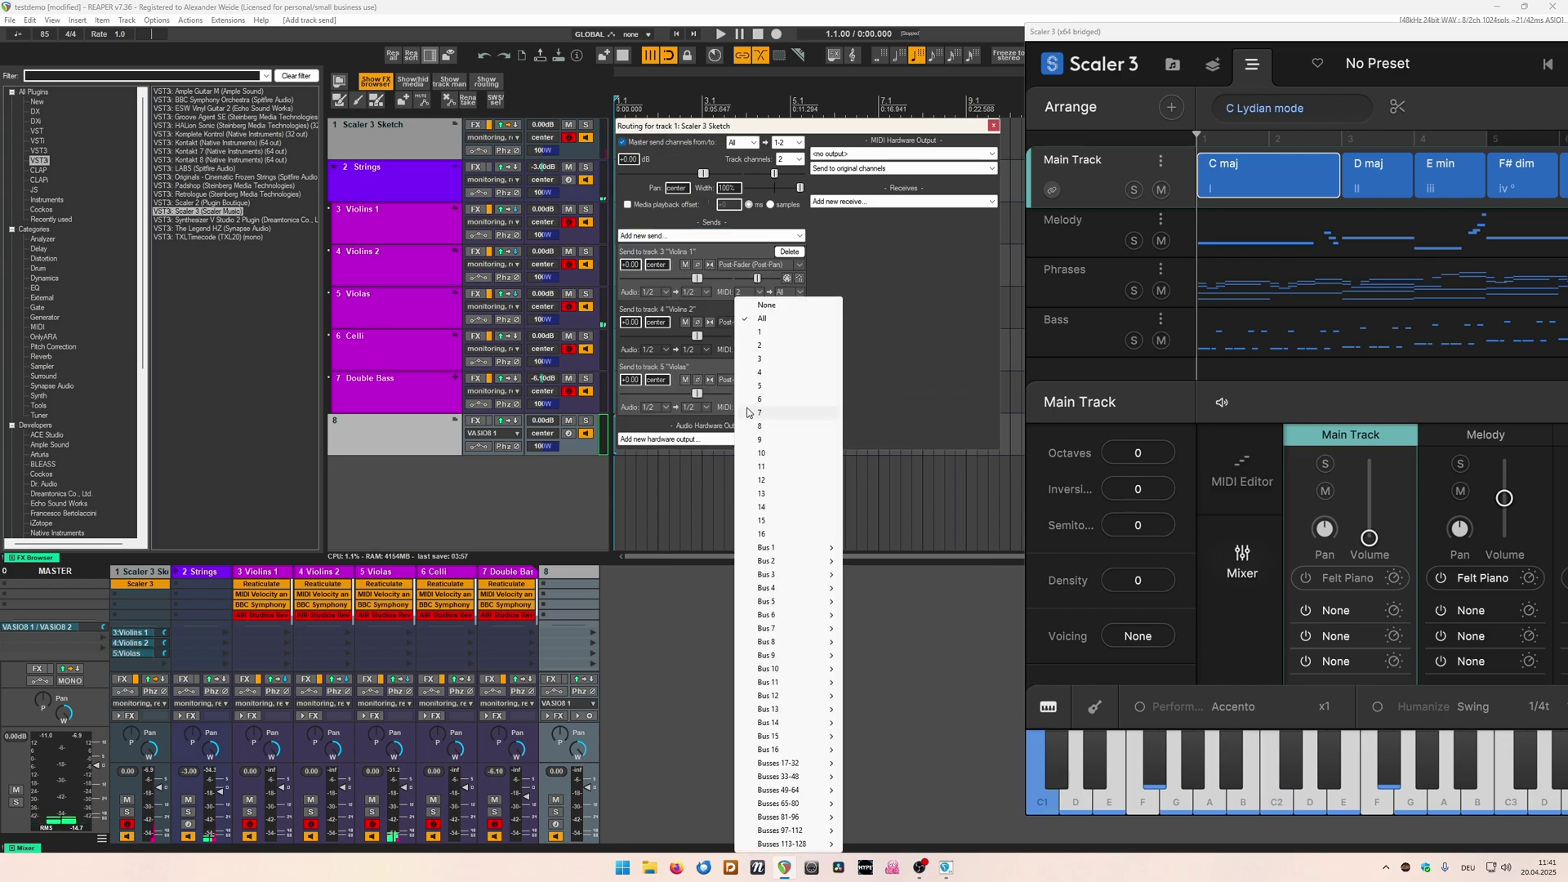
pyautogui.click(760, 360)
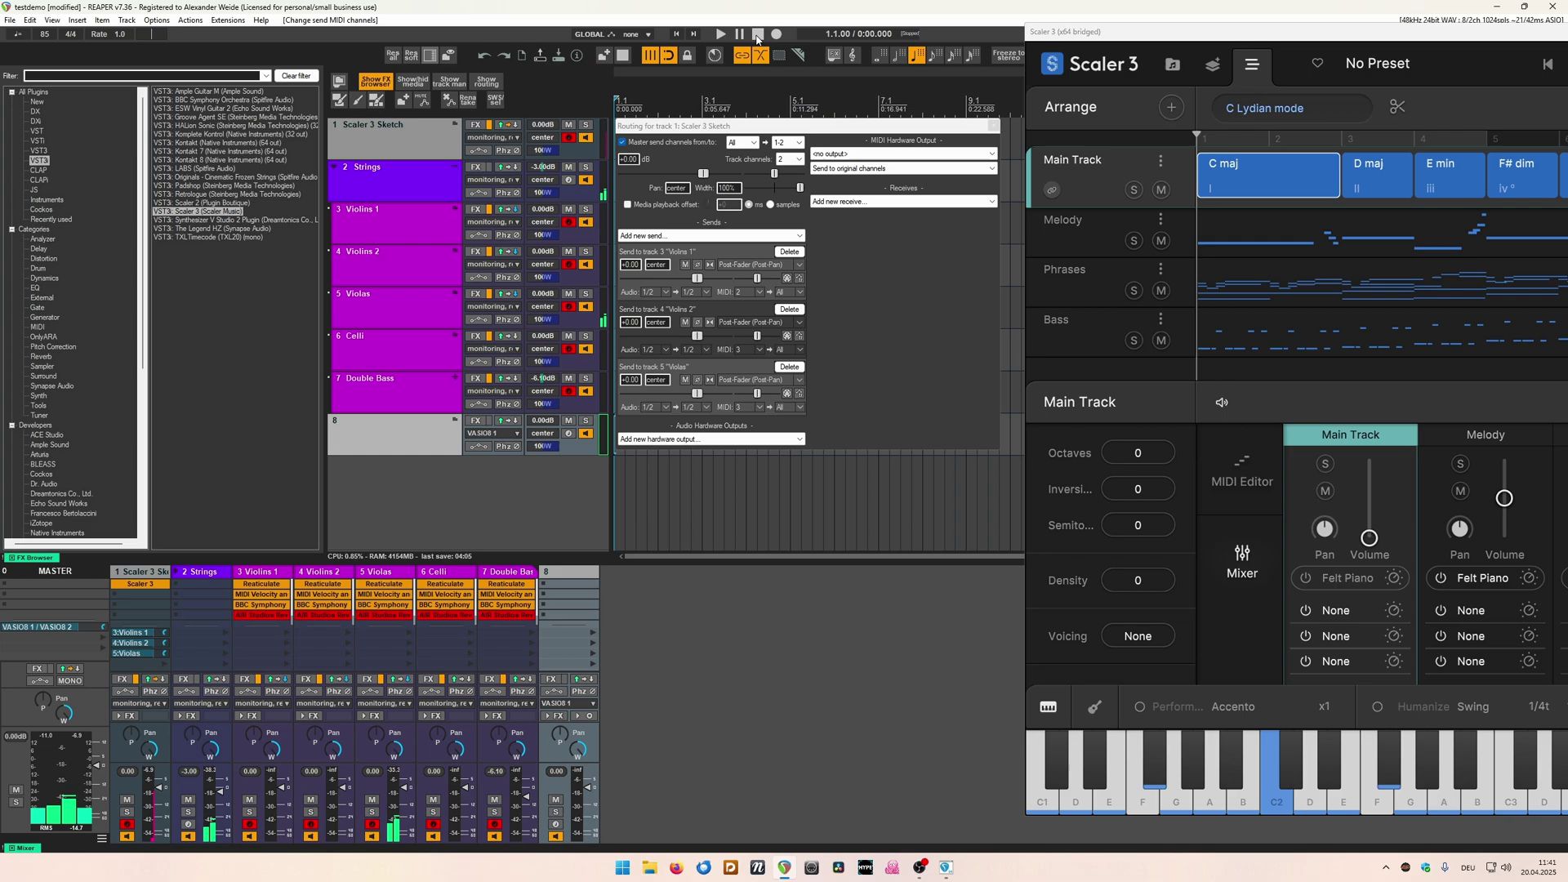
pyautogui.click(1056, 33)
# Add a send from Scaler 3 Sketch to Celli on MIDI channel 4.
pyautogui.click(508, 125)
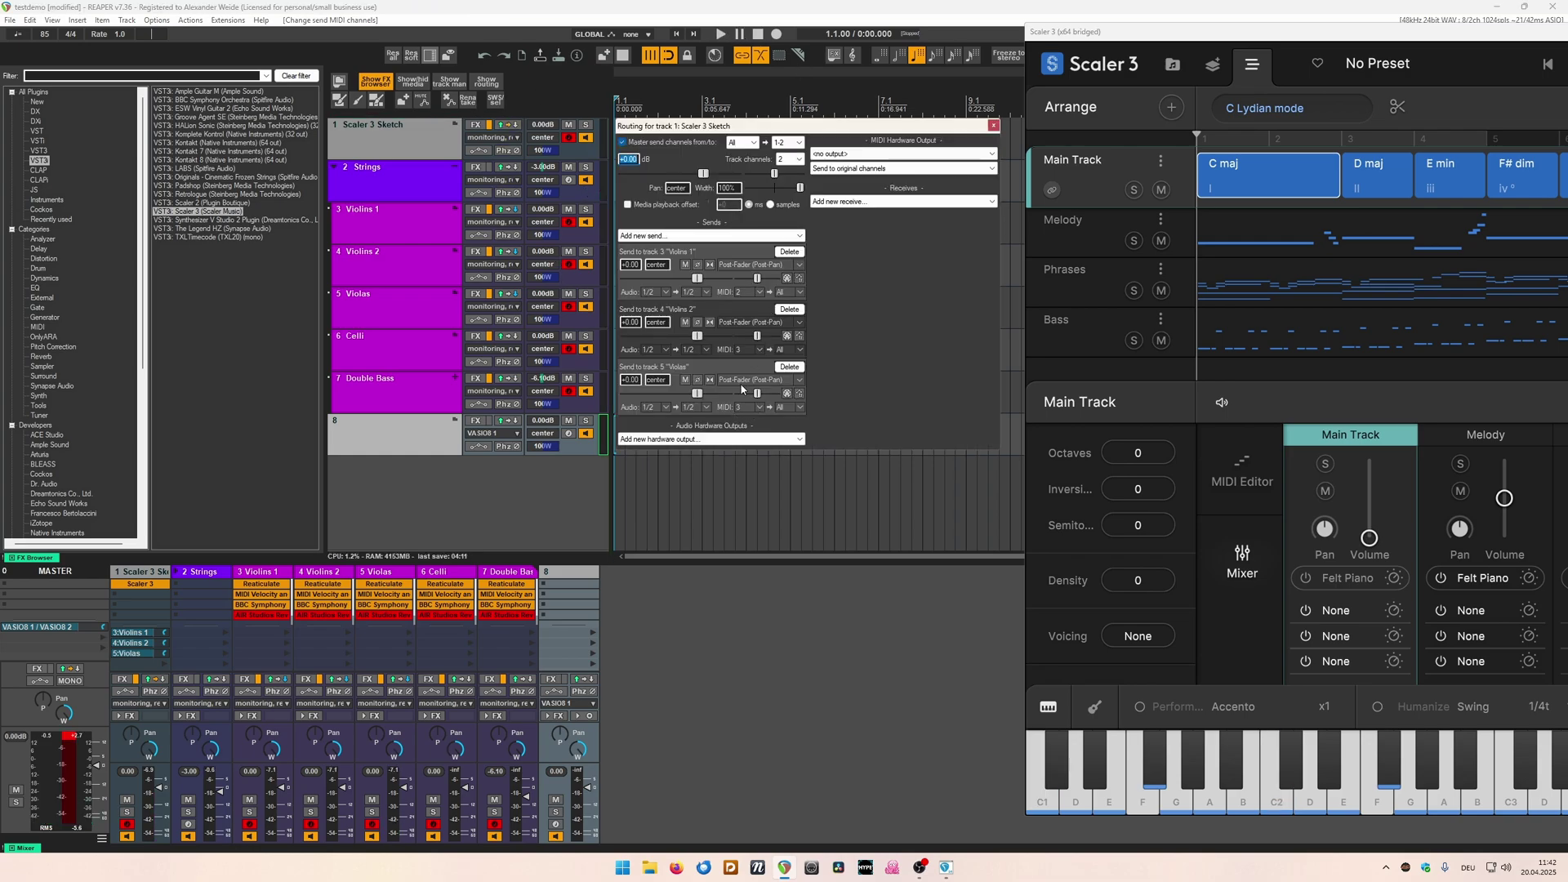
pyautogui.click(727, 235)
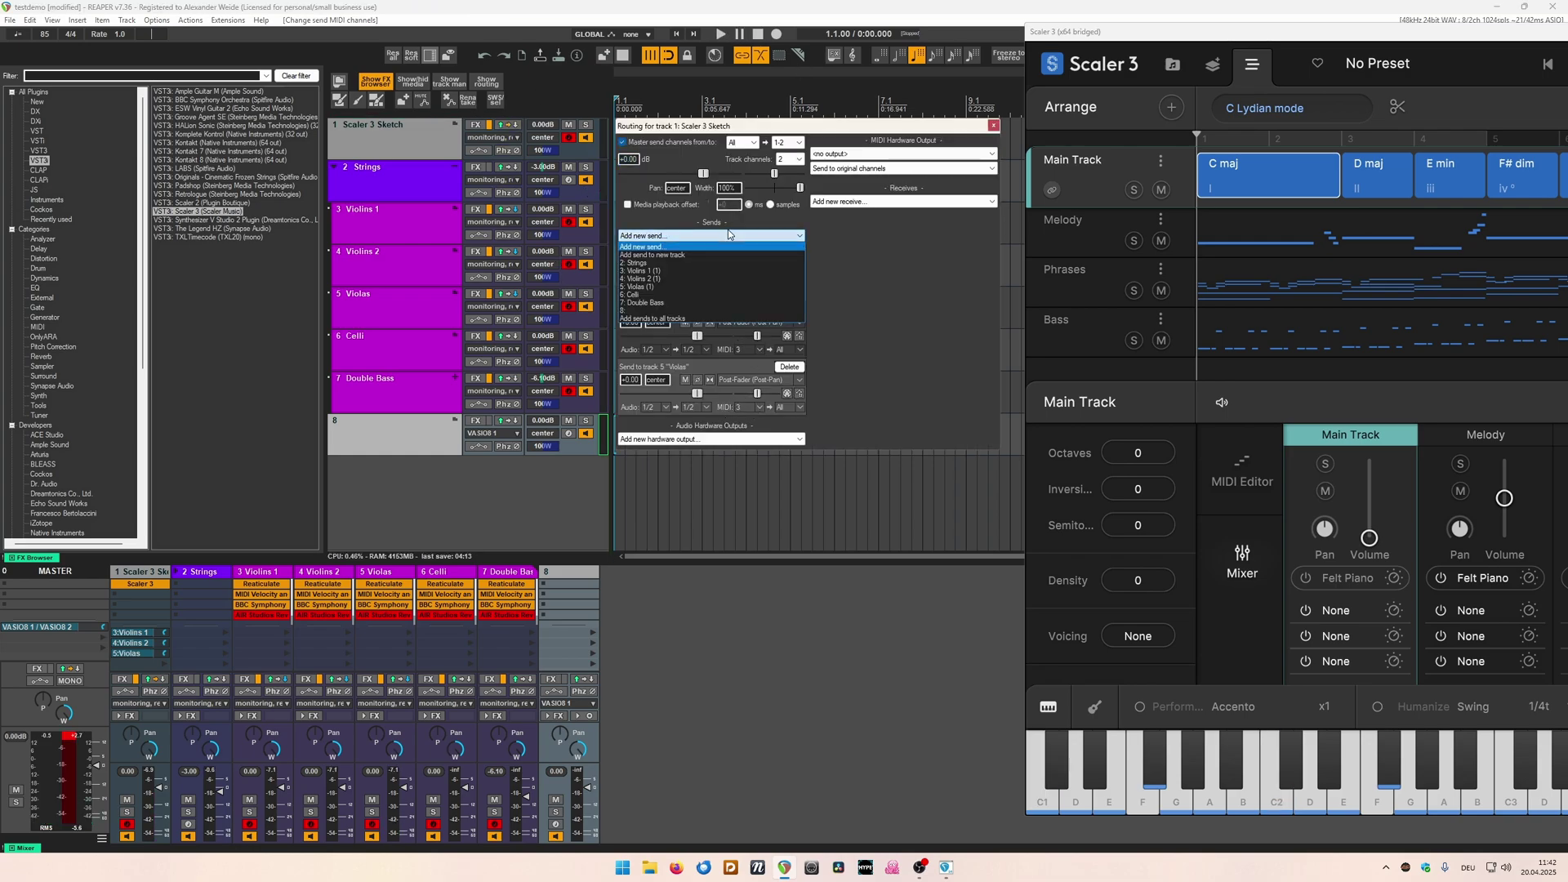
pyautogui.click(691, 296)
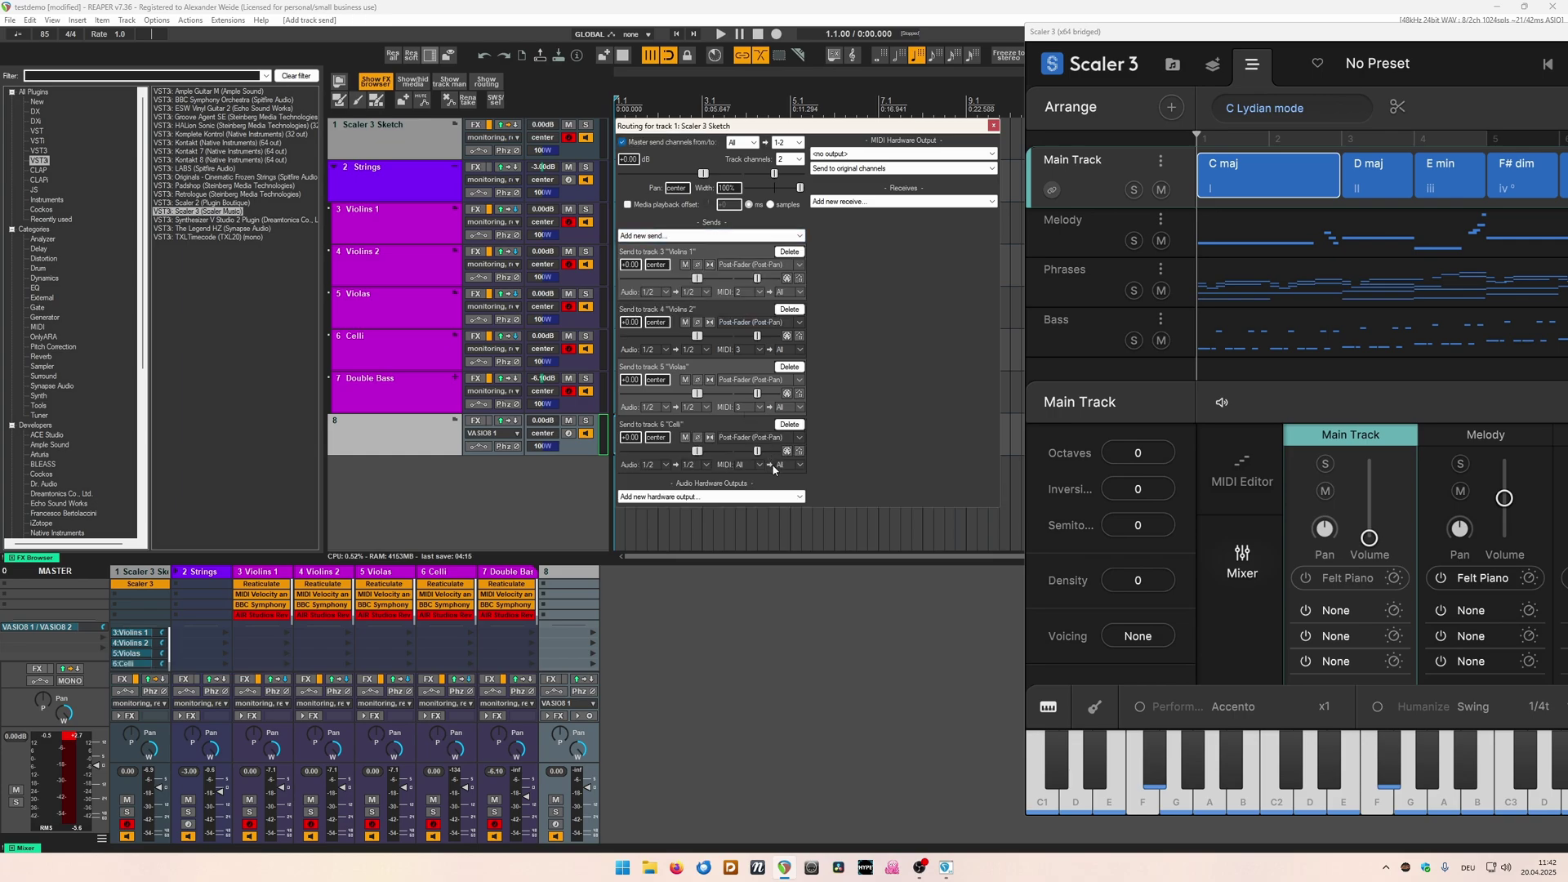
pyautogui.click(1161, 318)
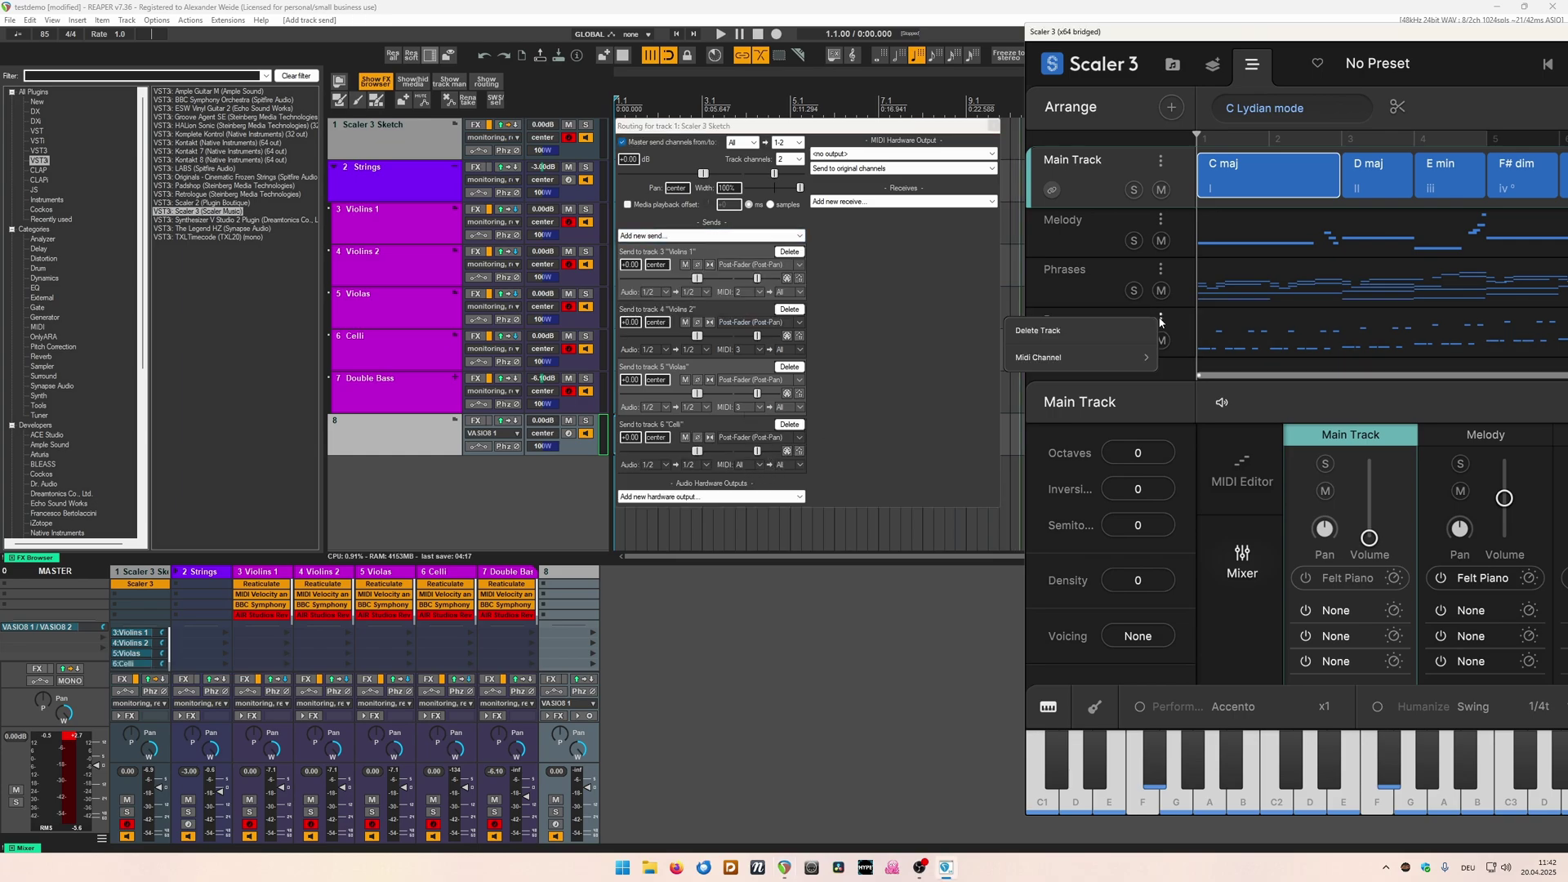
pyautogui.moveTo(1114, 361)
pyautogui.click(652, 245)
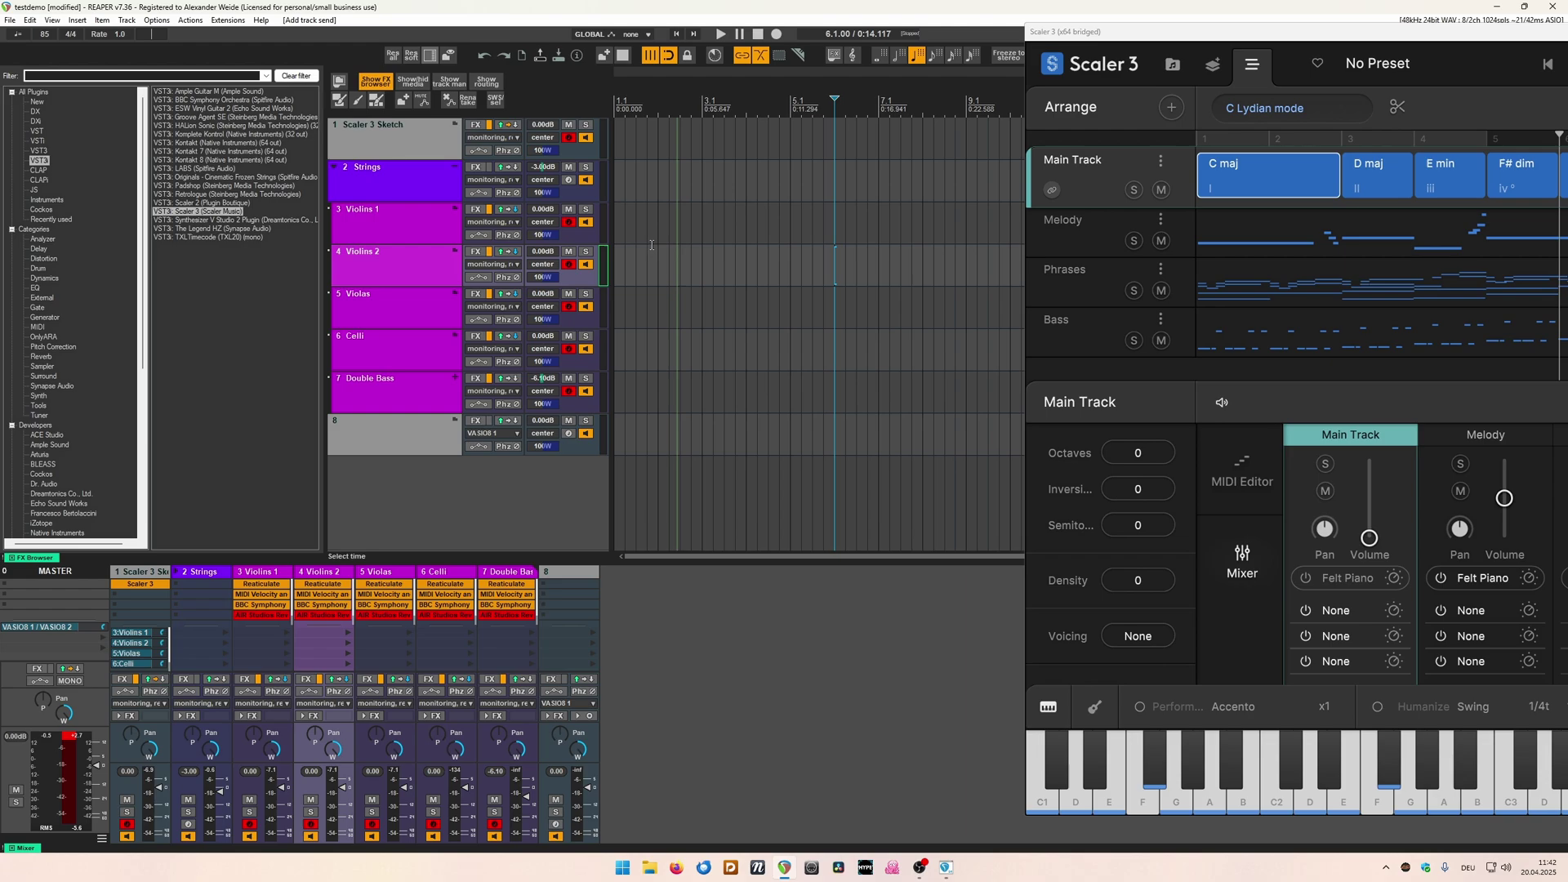
pyautogui.click(507, 124)
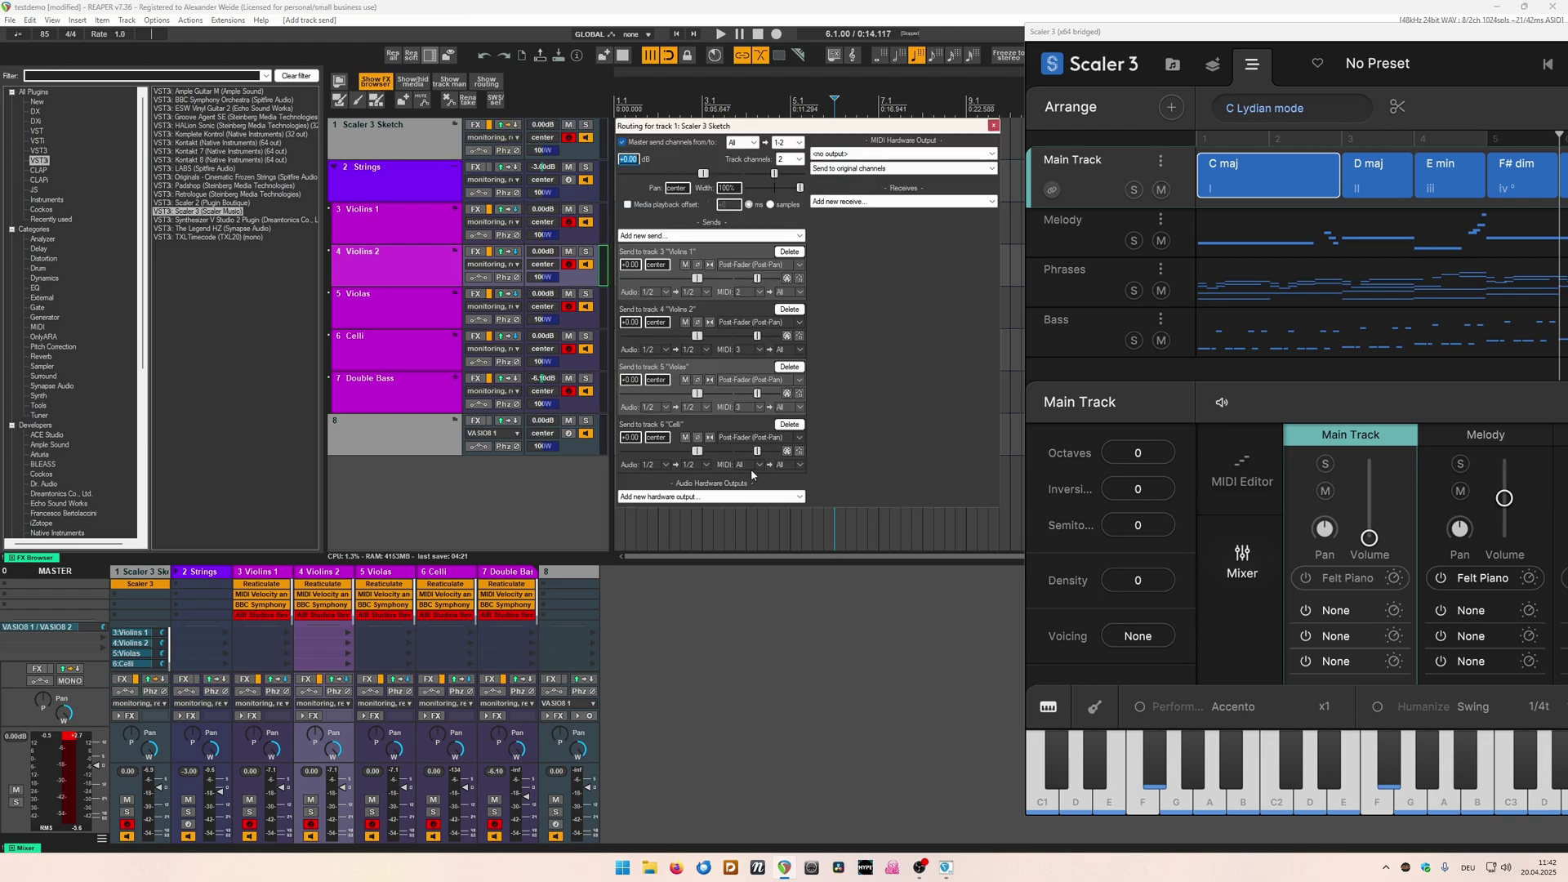
pyautogui.click(752, 466)
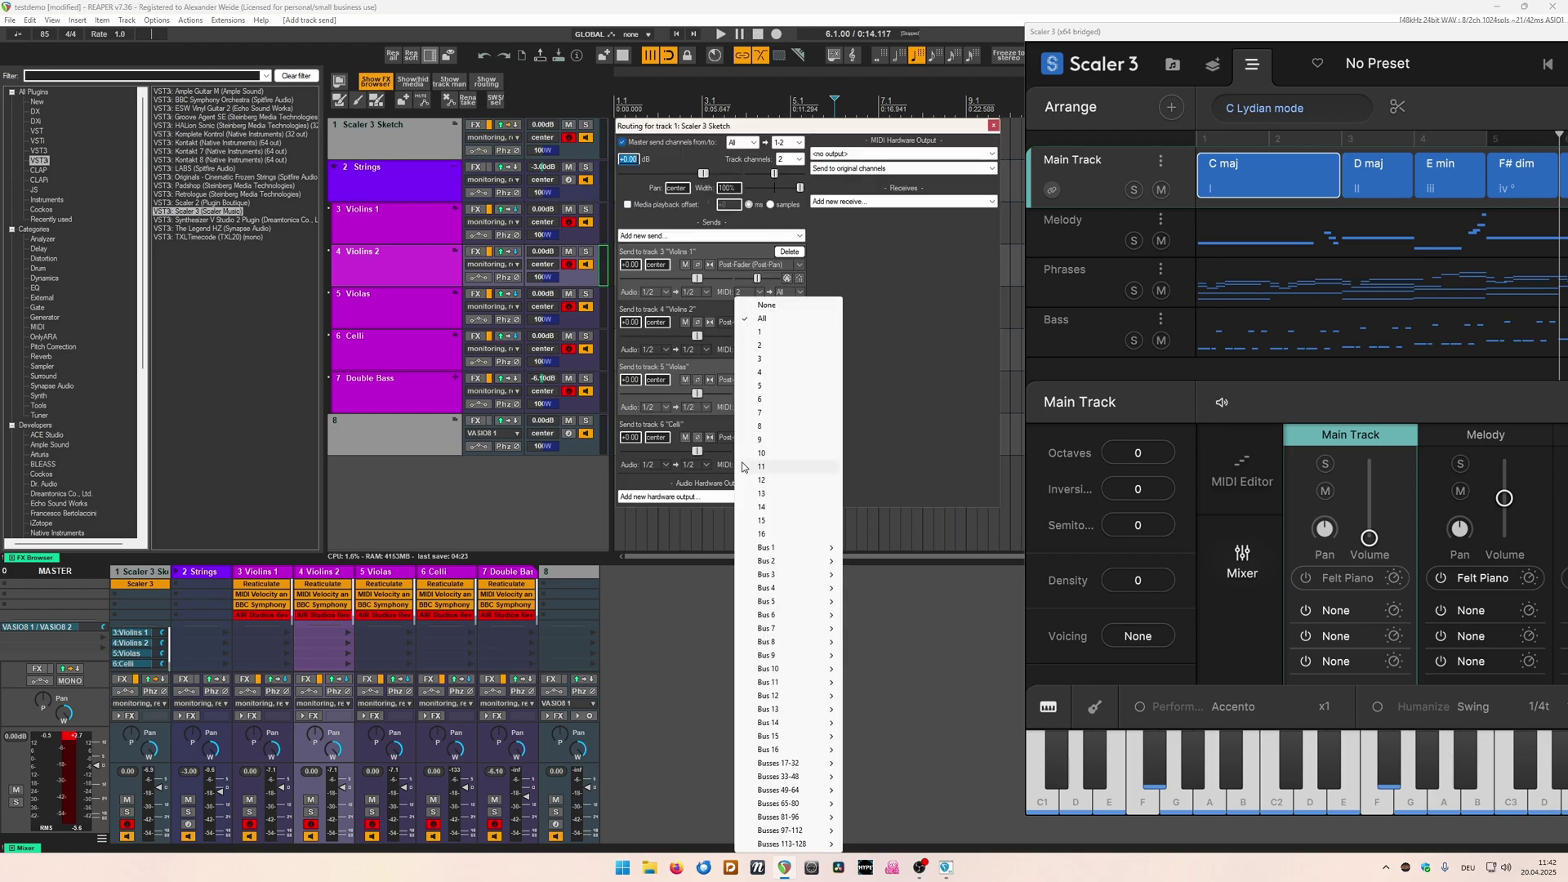
pyautogui.click(760, 372)
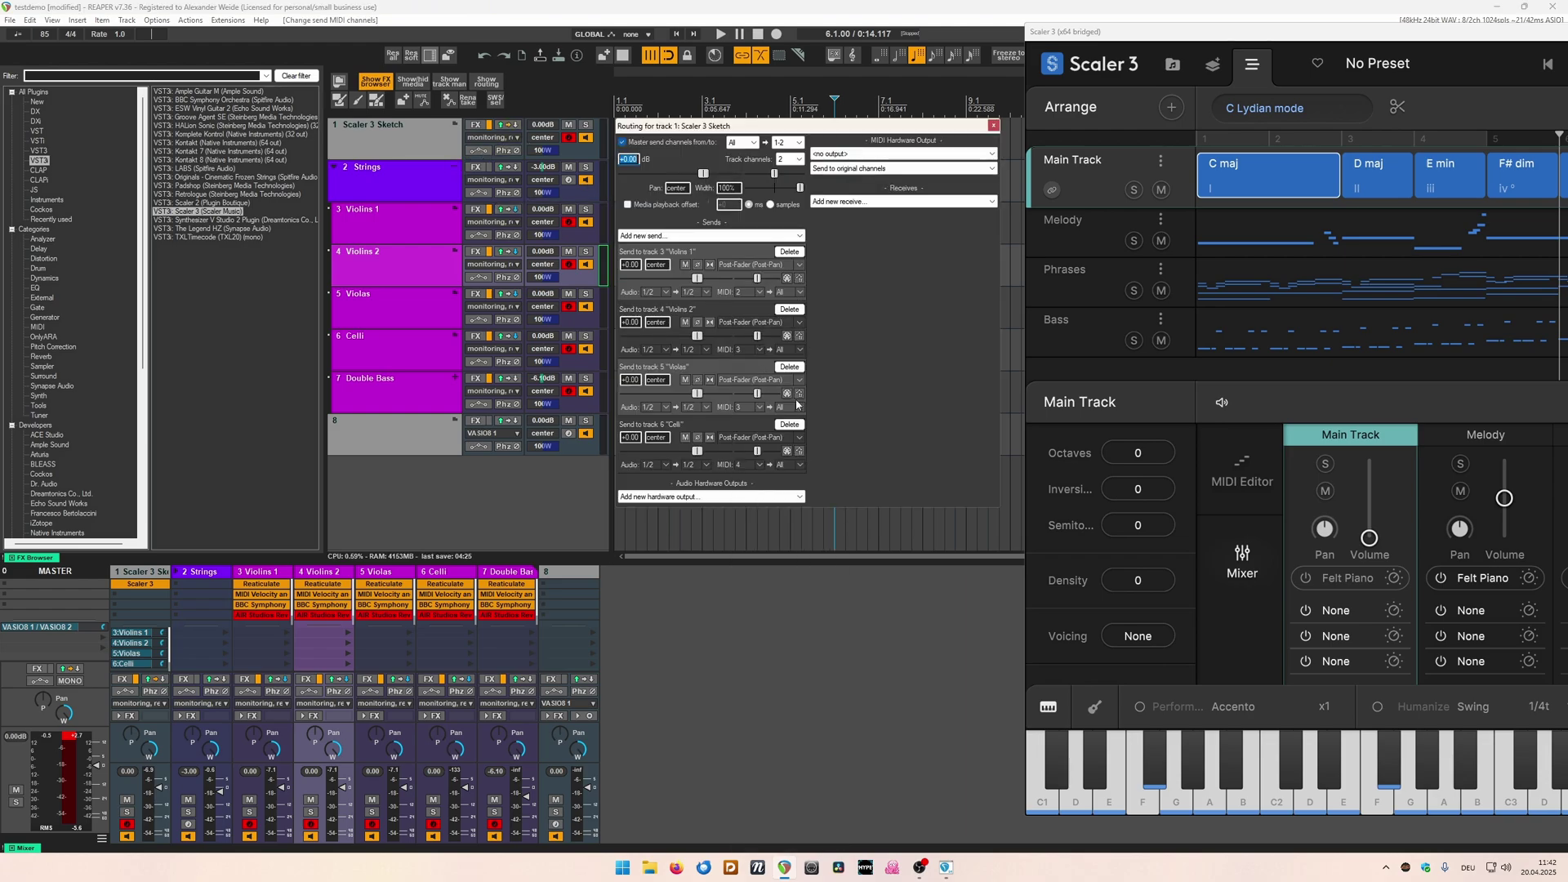
# Add a send from Scaler 3 Sketch to Double Bass on MIDI channel 4.
pyautogui.click(652, 235)
pyautogui.click(702, 304)
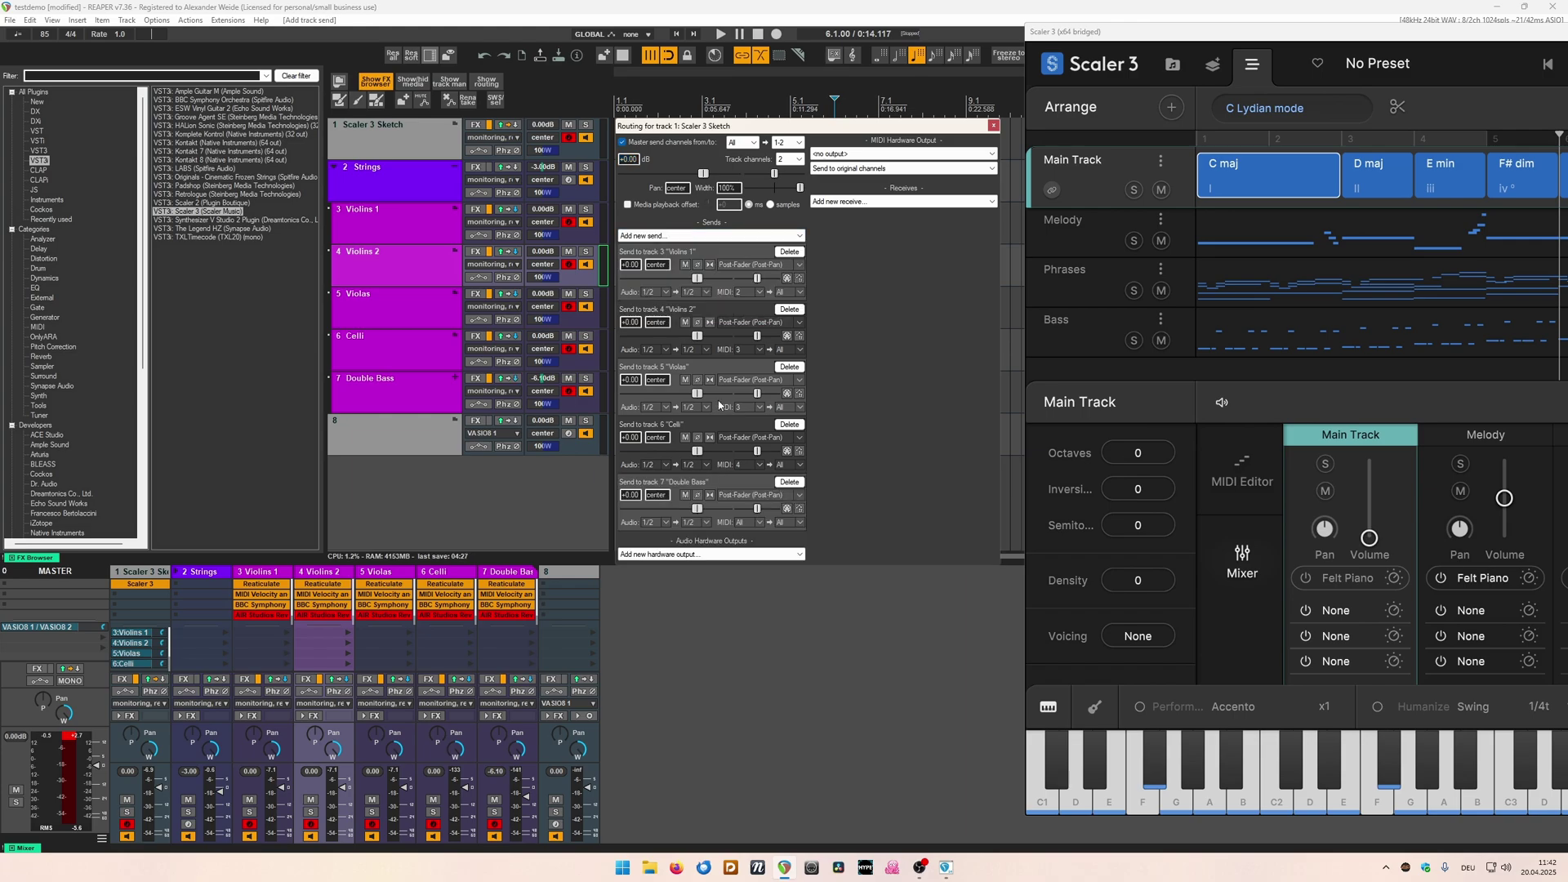
pyautogui.click(750, 523)
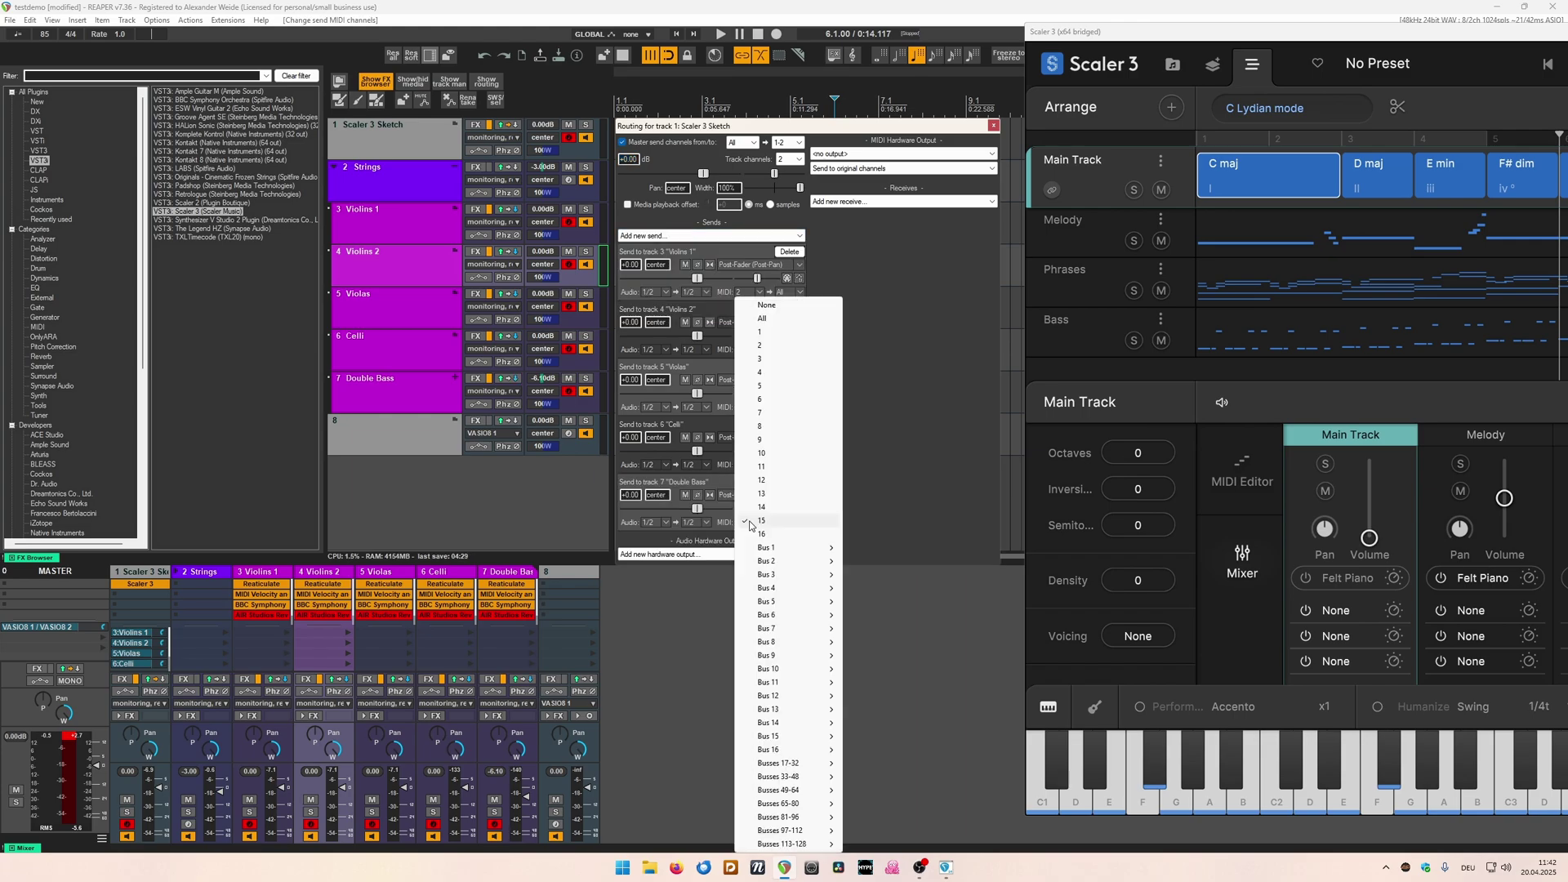
pyautogui.click(757, 384)
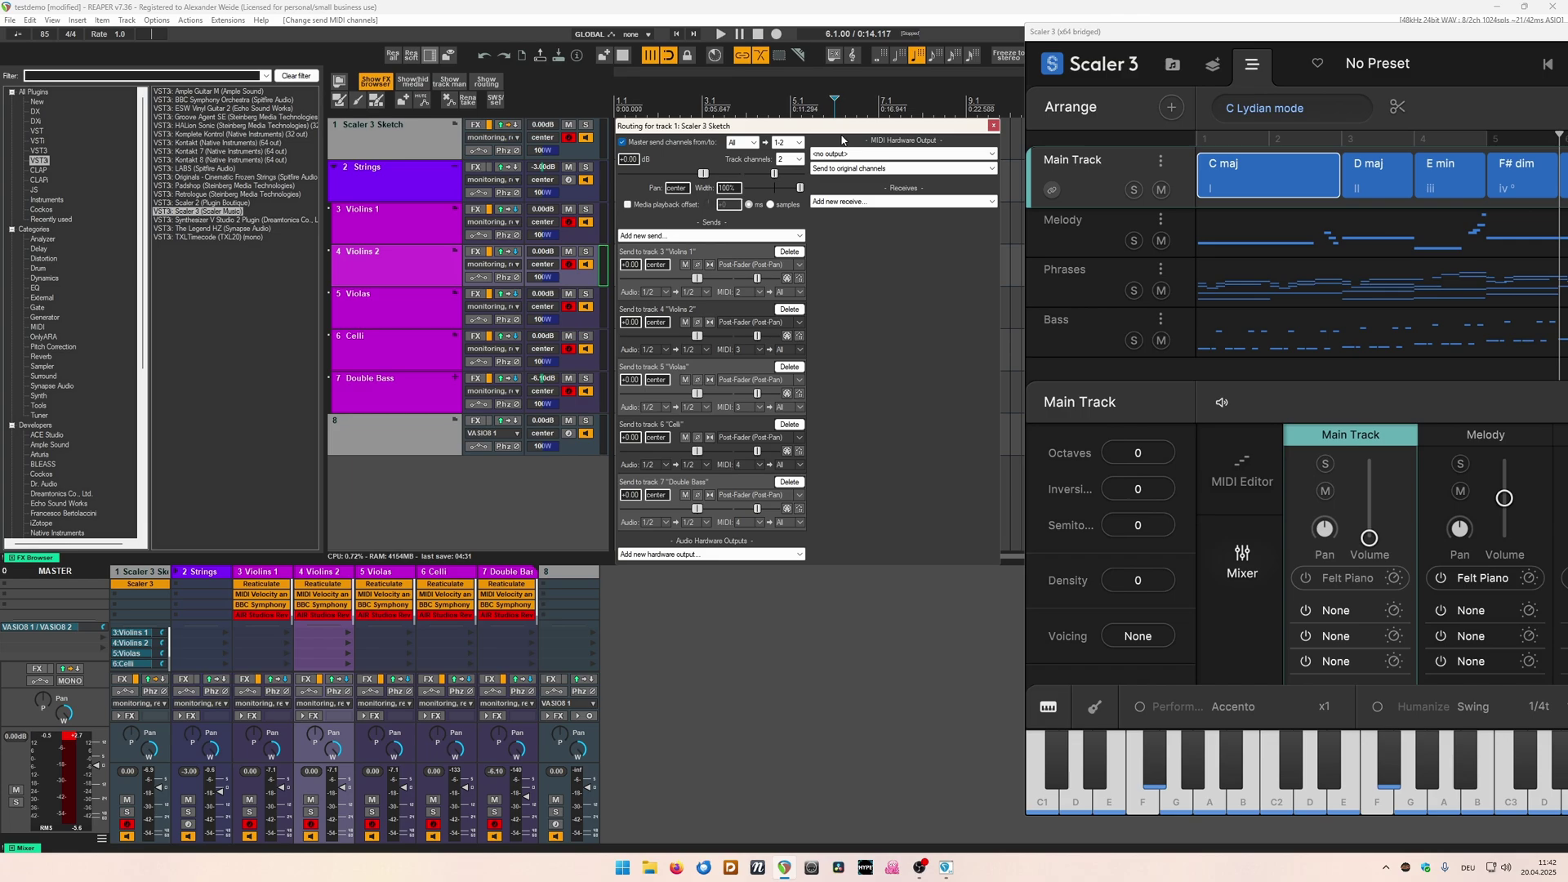
pyautogui.moveTo(845, 134); pyautogui.dragTo(738, 217)
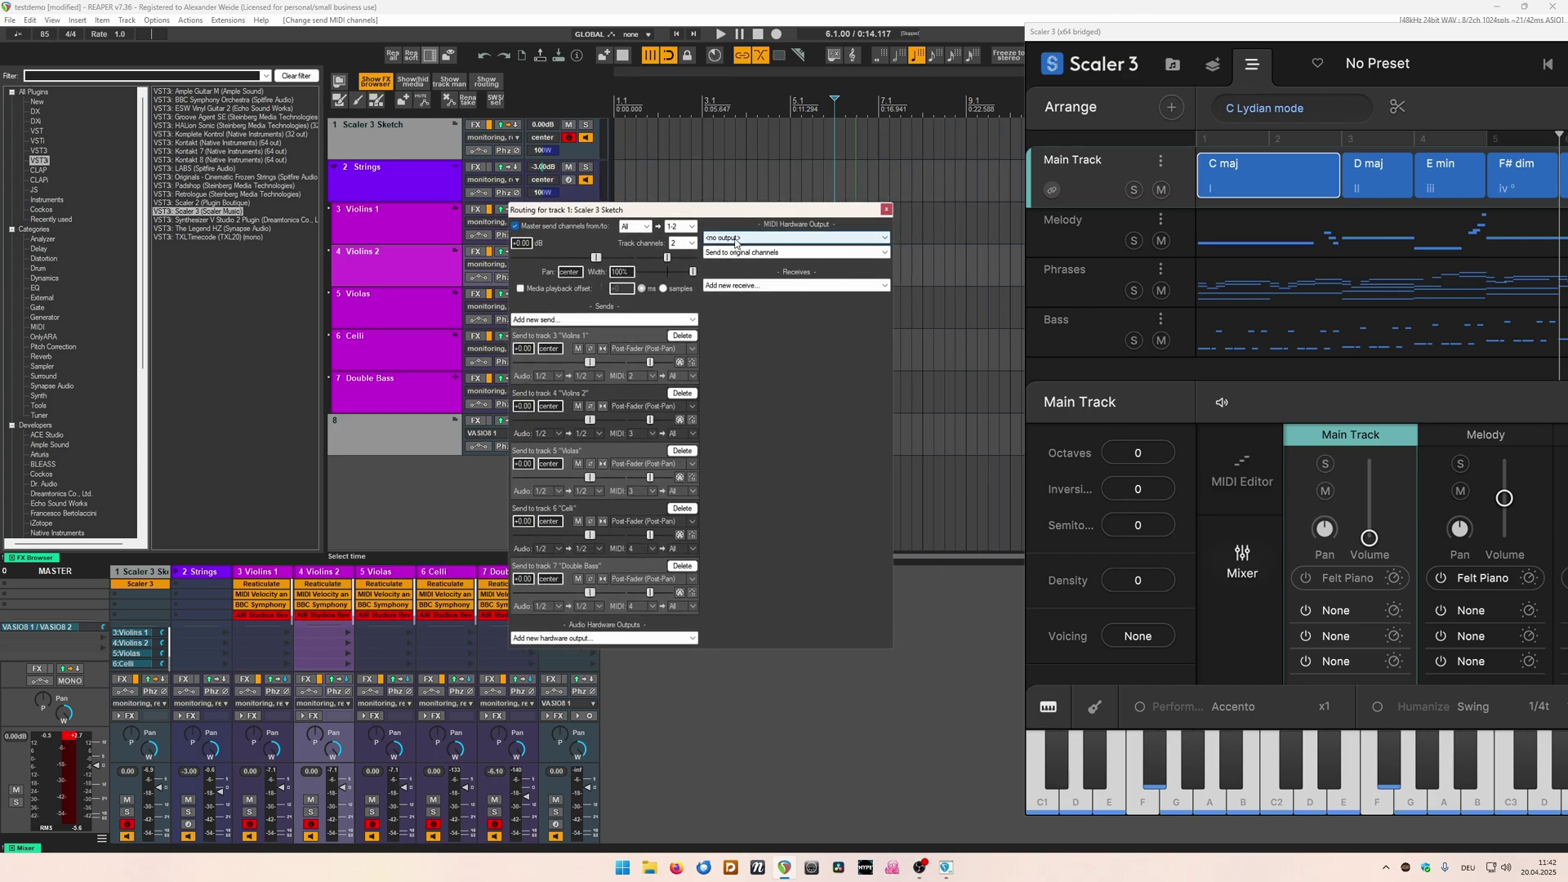
# Close the routing window, widen Scaler 3, rewind it to bar 1 and check DAW Sync.
pyautogui.click(886, 209)
pyautogui.moveTo(1095, 31); pyautogui.dragTo(858, 30)
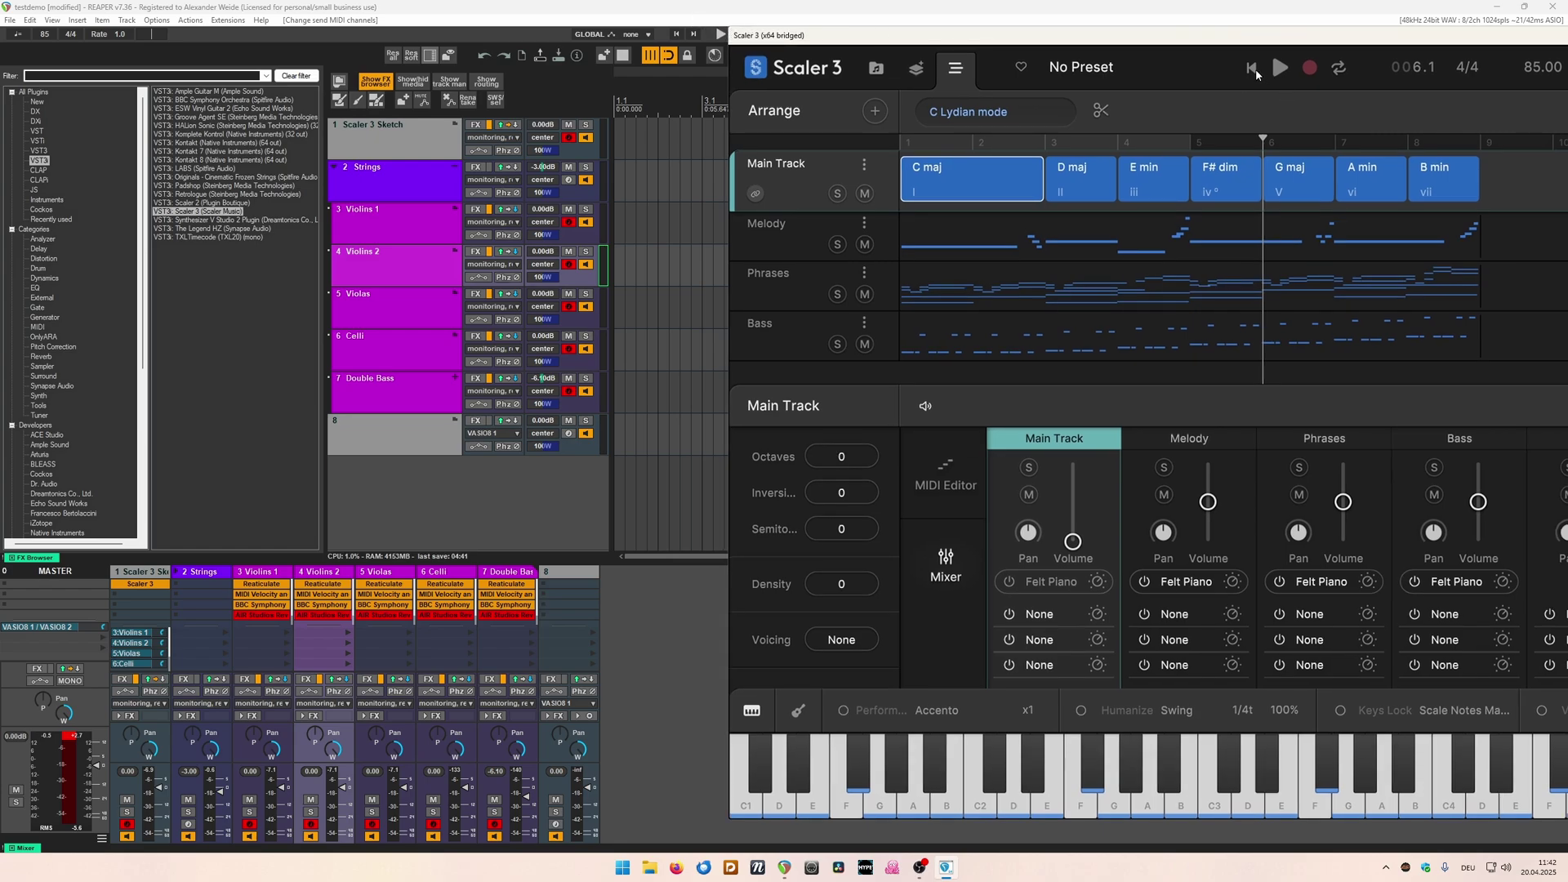
pyautogui.click(1255, 70)
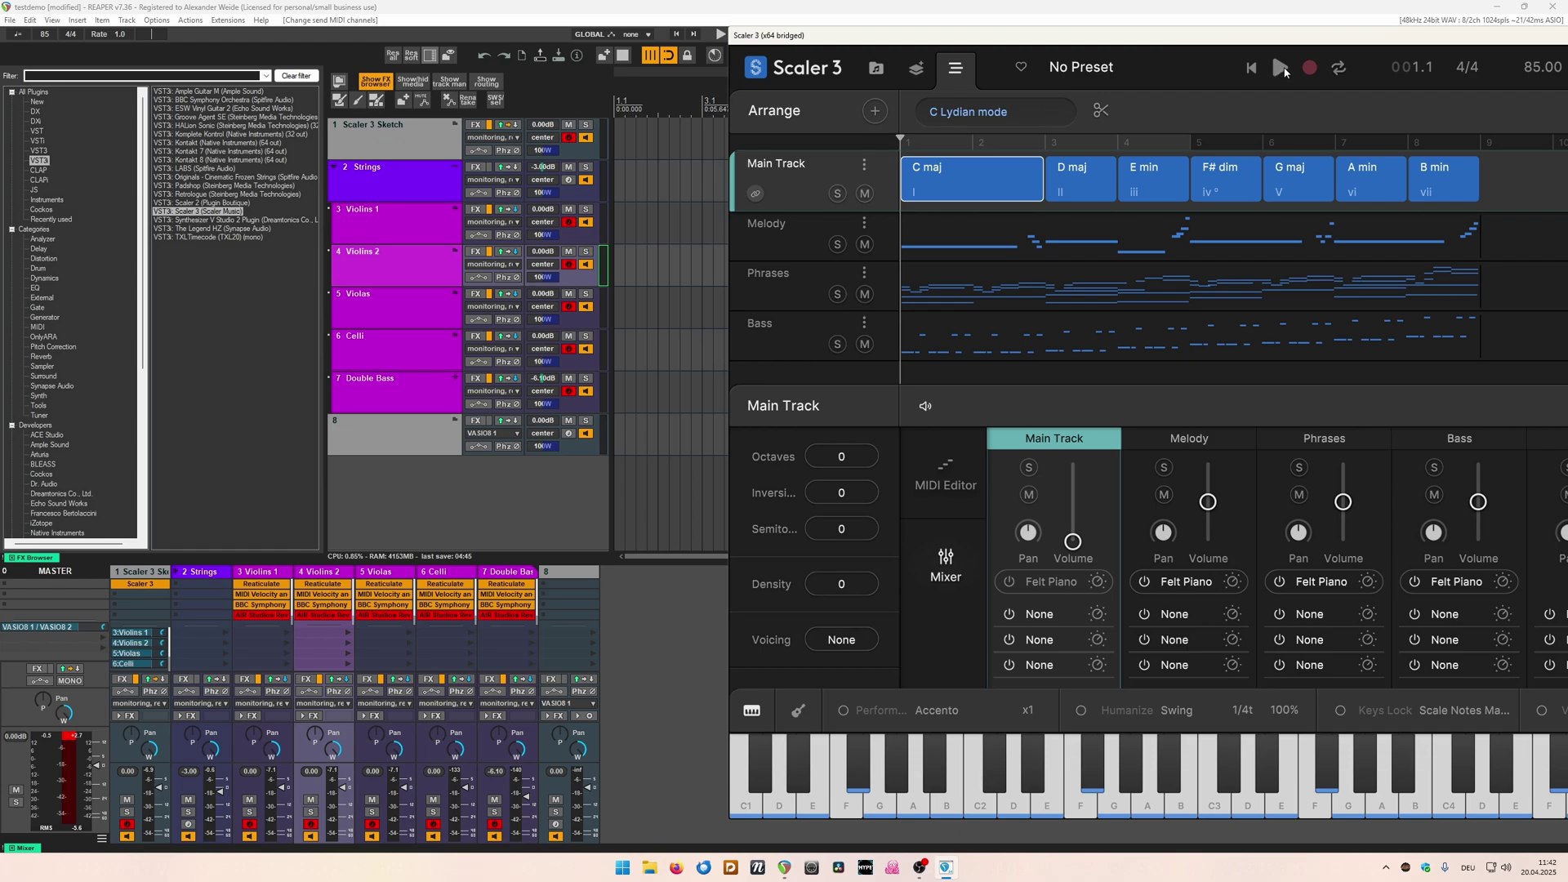
pyautogui.click(1283, 69)
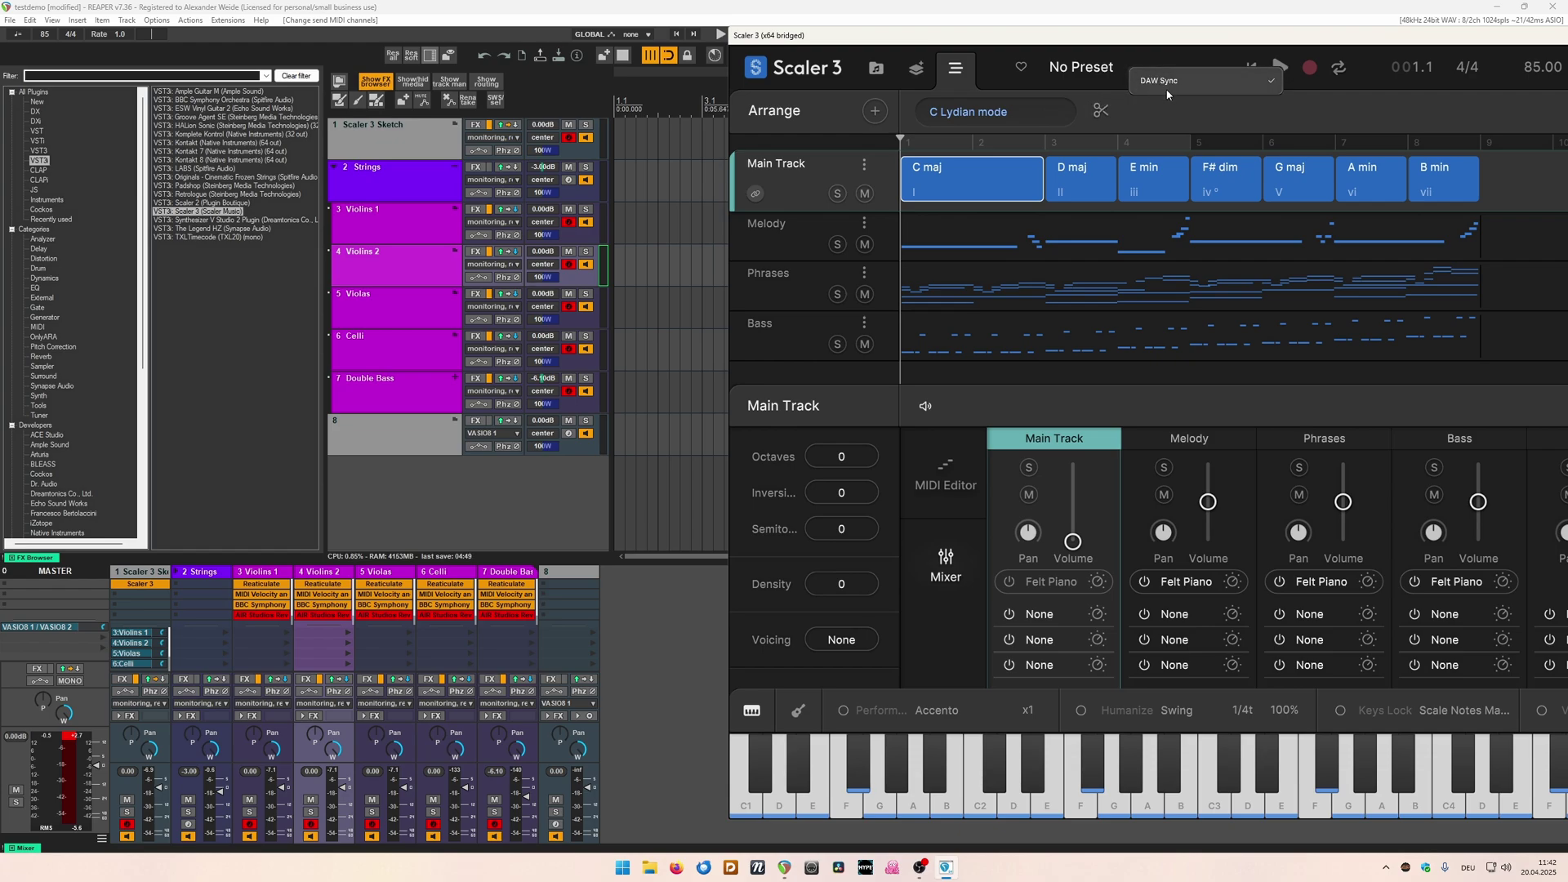
# Start playback and lower the Violins 1 volume to about -6 dB.
pyautogui.press('space')
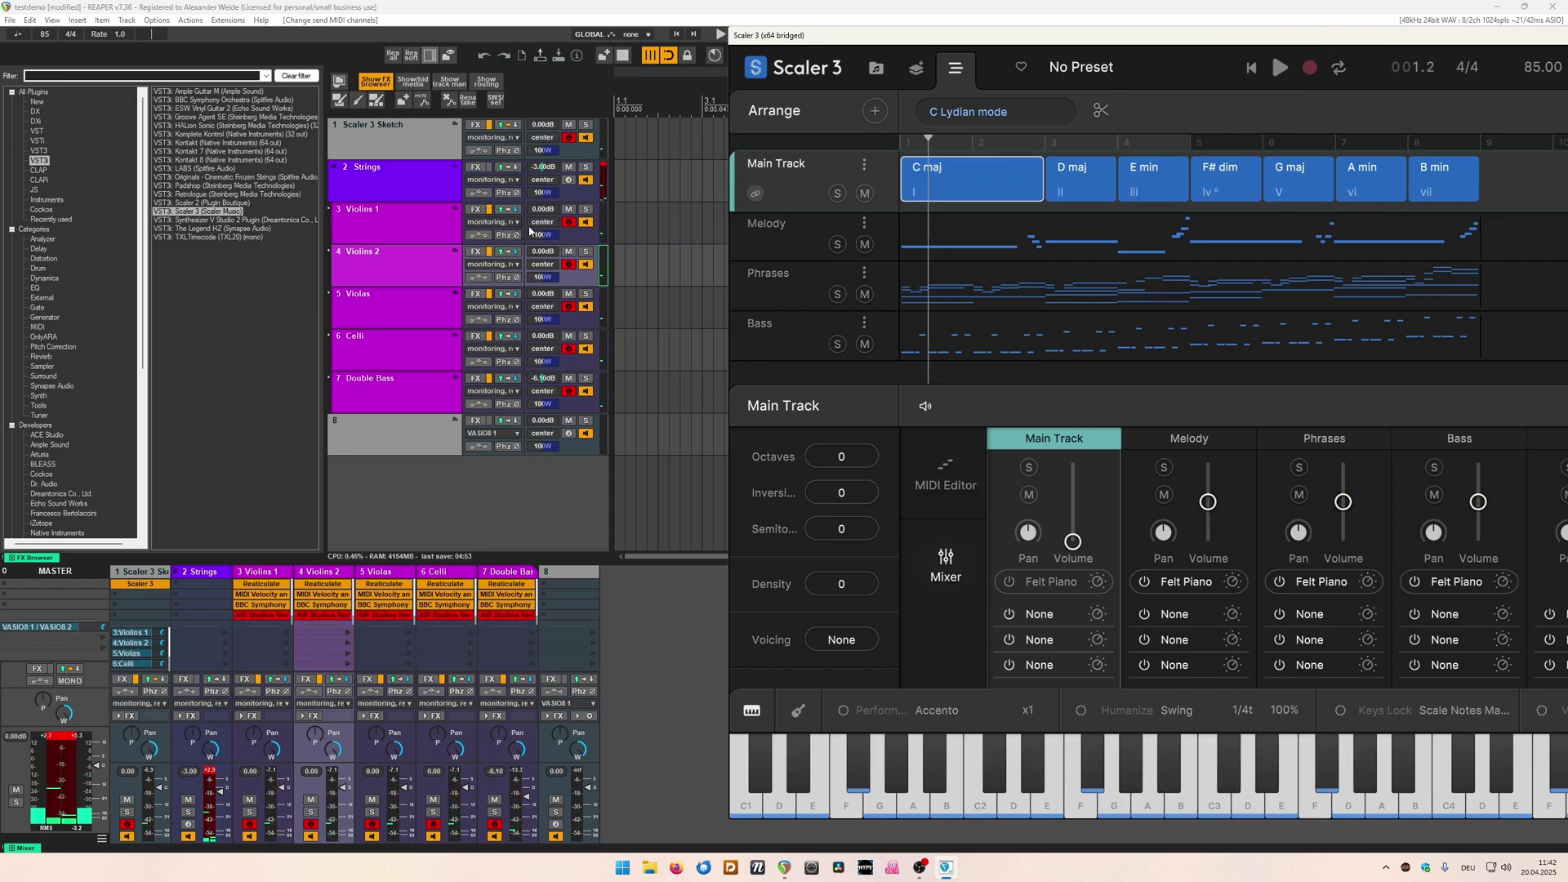
pyautogui.moveTo(552, 214)
pyautogui.mouseDown()
pyautogui.moveTo(552, 228)
pyautogui.moveTo(540, 214)
pyautogui.mouseUp()
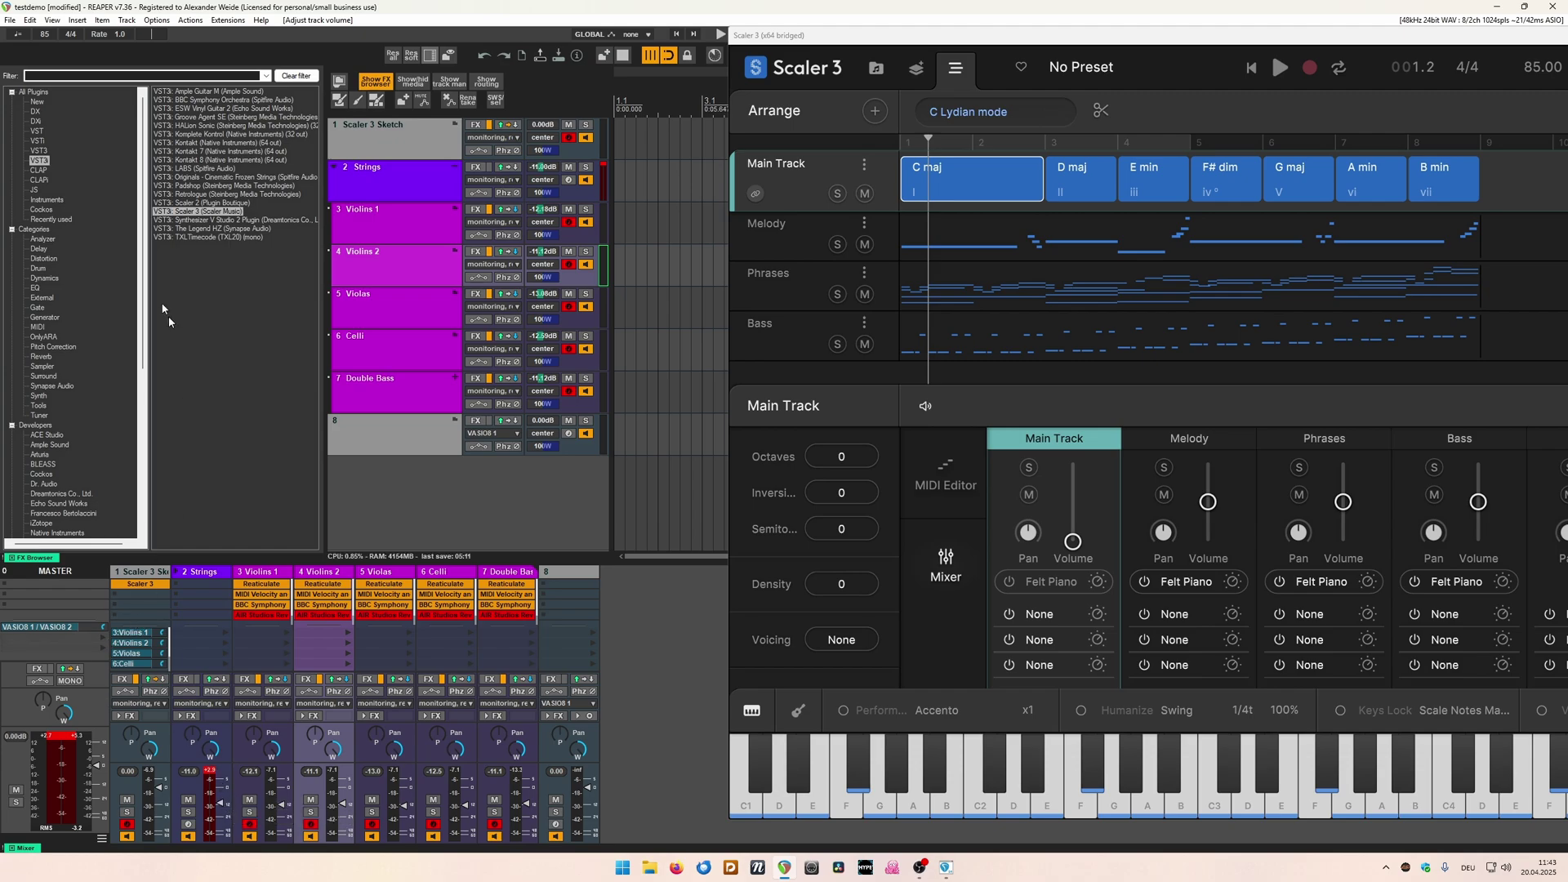
# Hide Scaler 3 and close the Youlean, Equalizer 4, BLEASS Multiband Compressor and Barricade windows.
pyautogui.rightClick(27, 593)
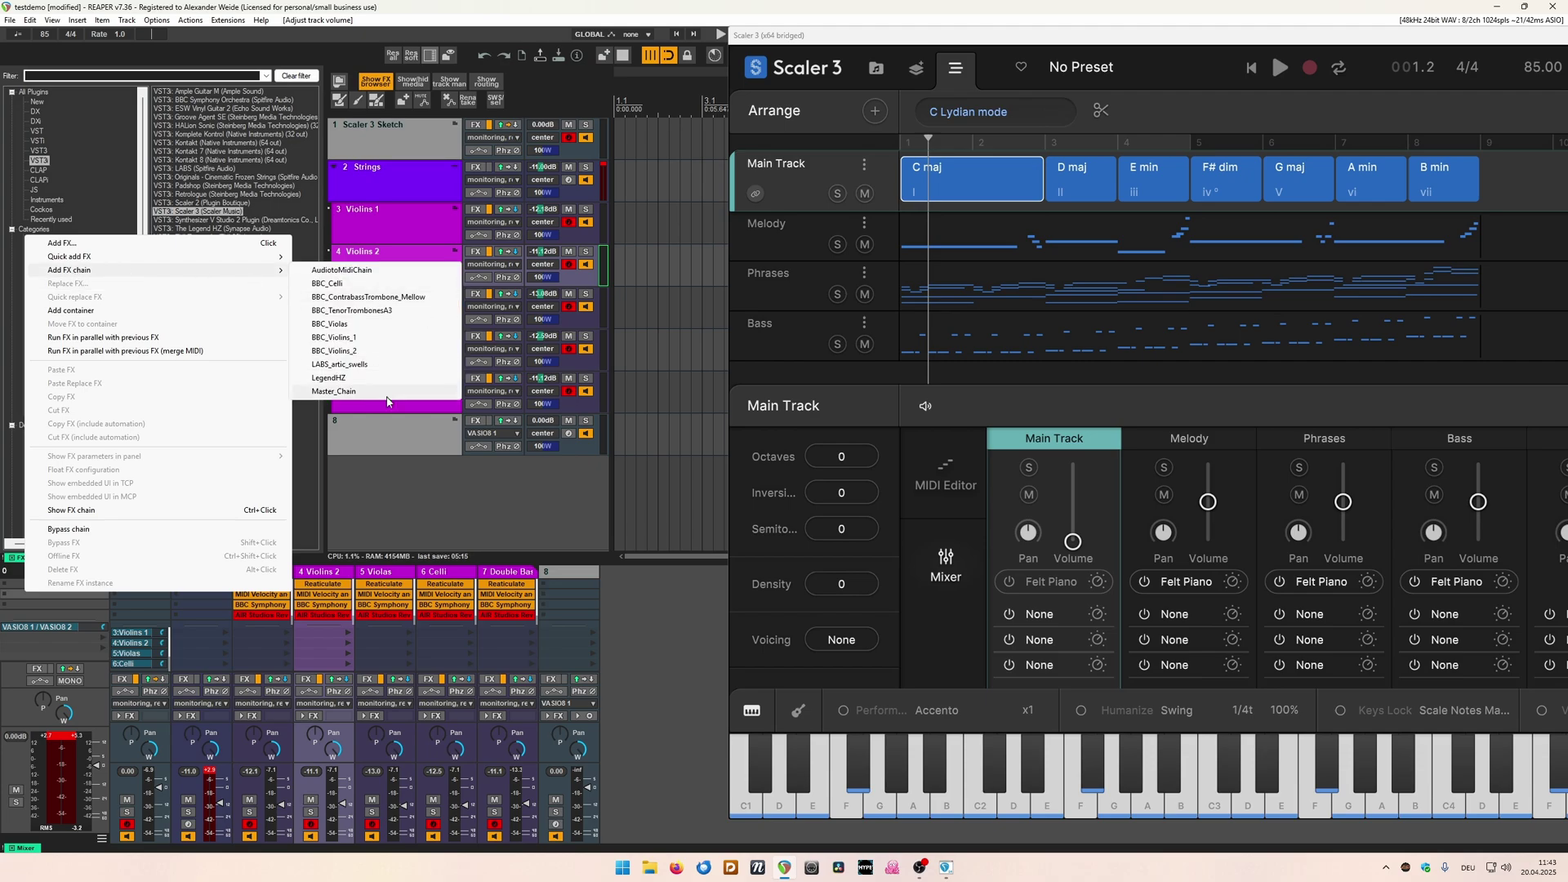
pyautogui.click(356, 390)
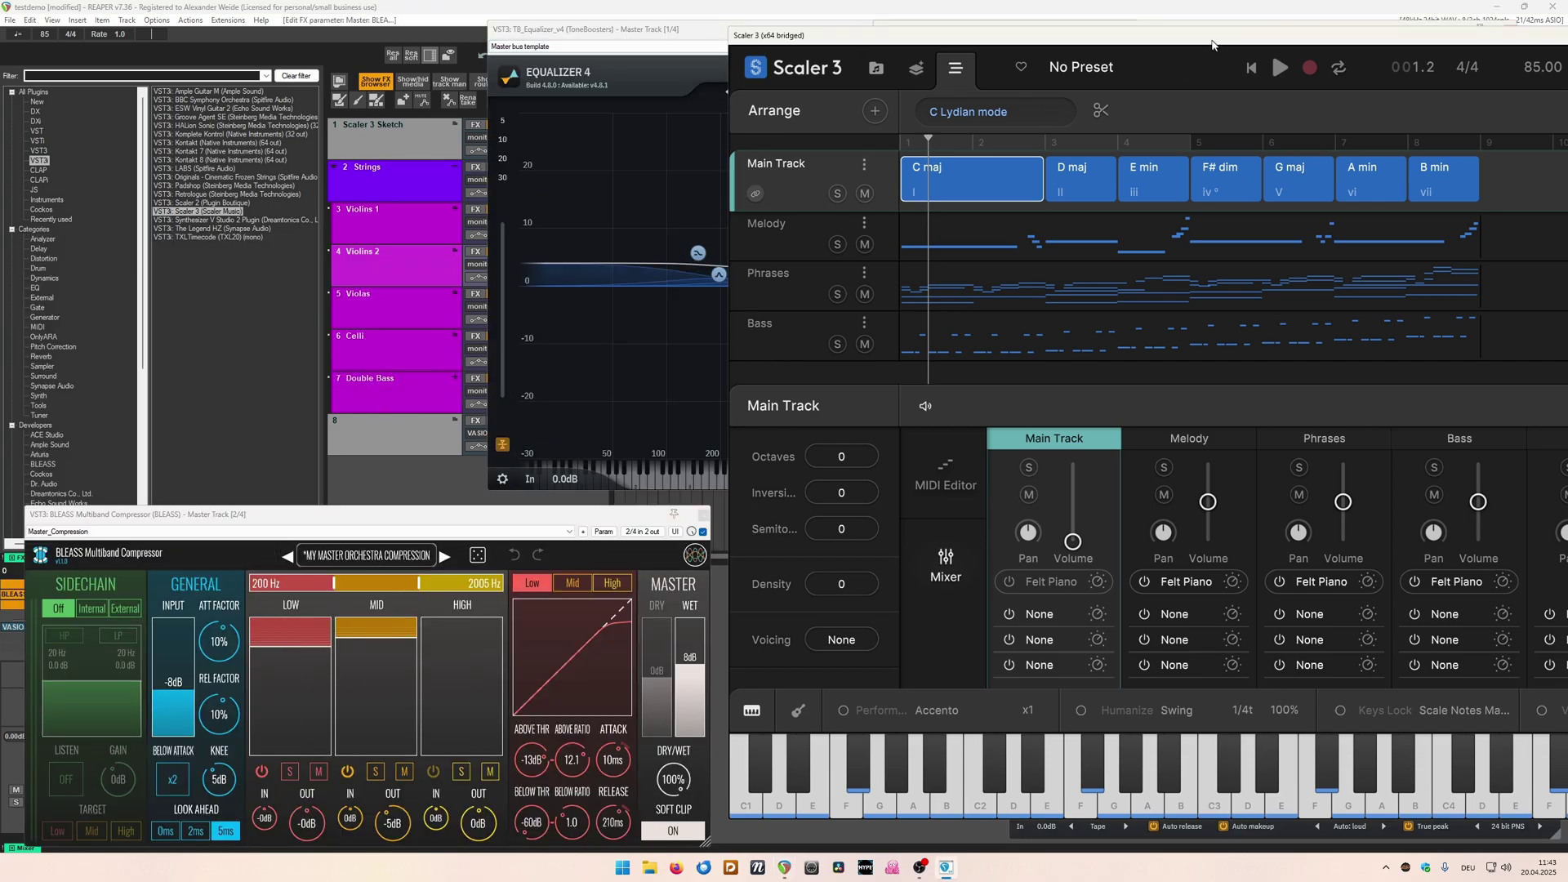
pyautogui.moveTo(1213, 45); pyautogui.dragTo(936, 60)
pyautogui.hotkey('alt', 'F4')
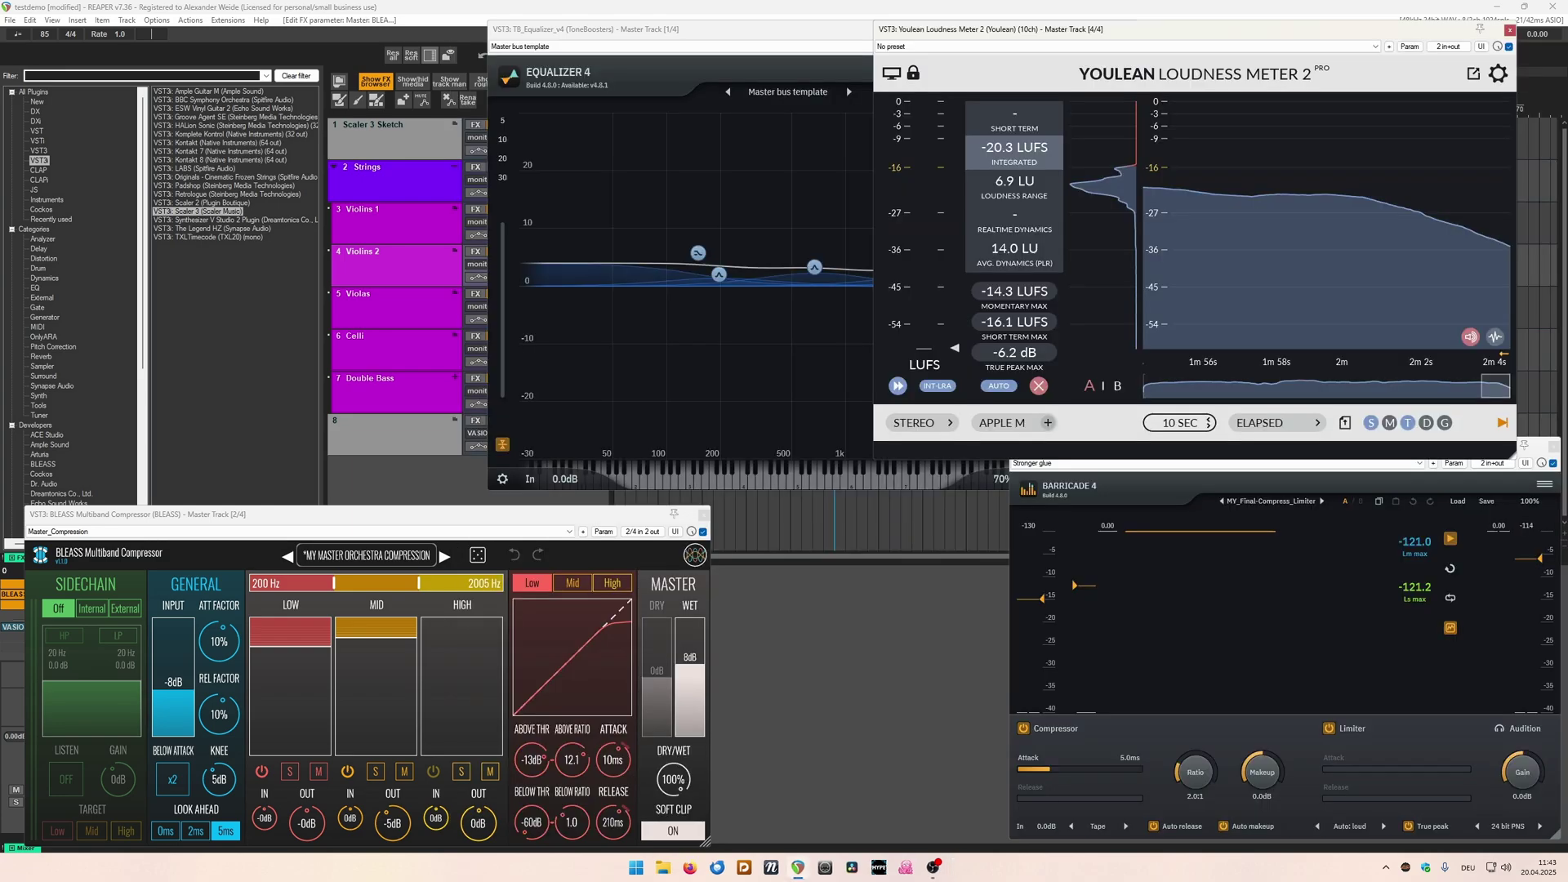
pyautogui.click(1509, 31)
pyautogui.click(1130, 29)
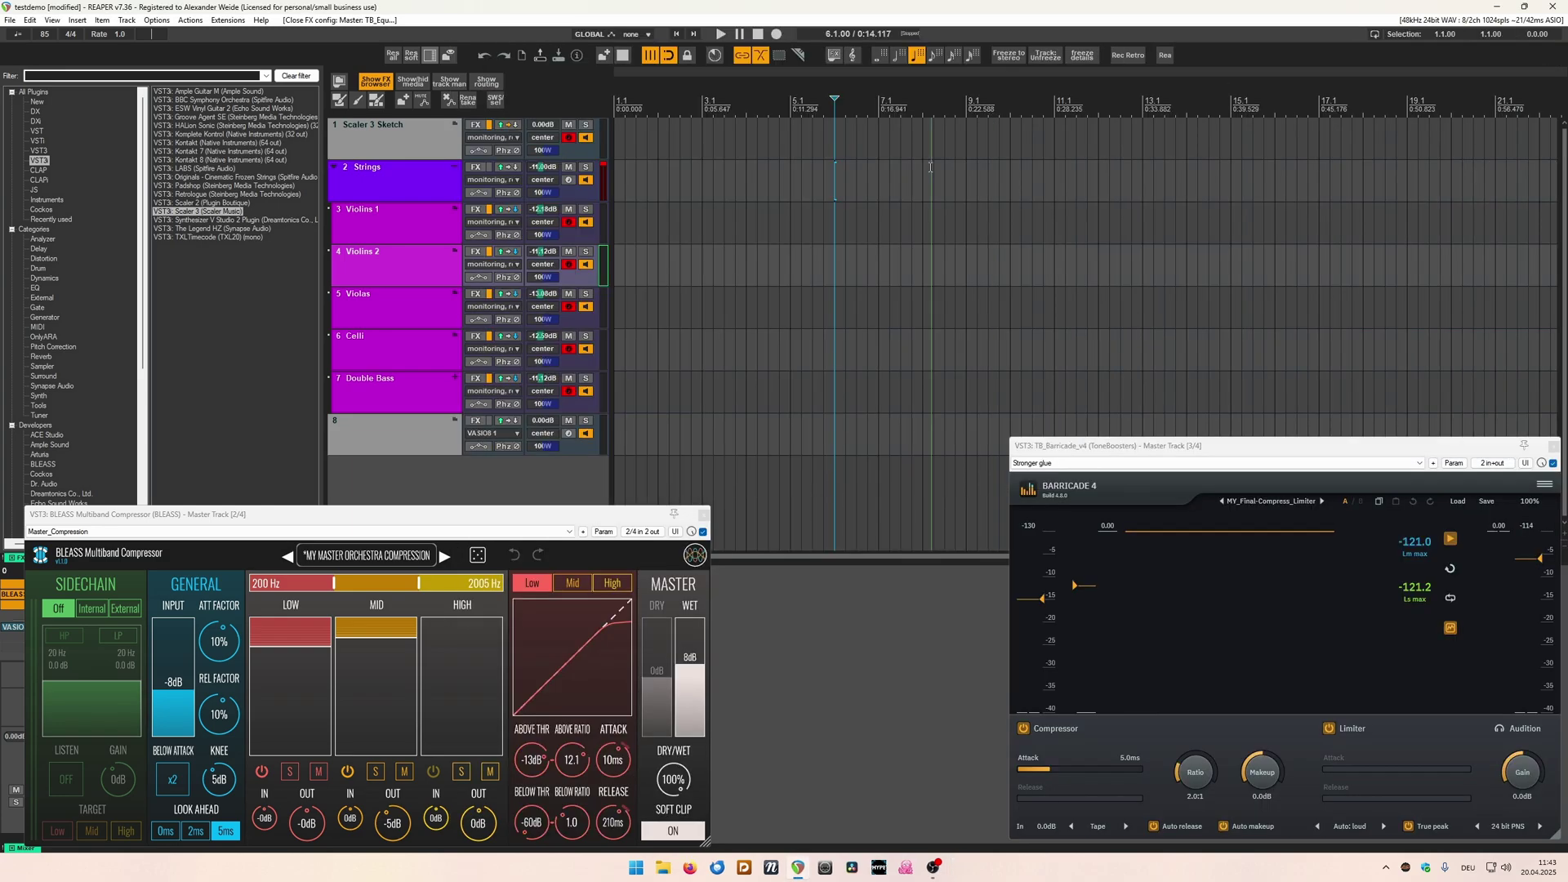
pyautogui.click(702, 513)
pyautogui.moveTo(683, 414); pyautogui.dragTo(684, 414)
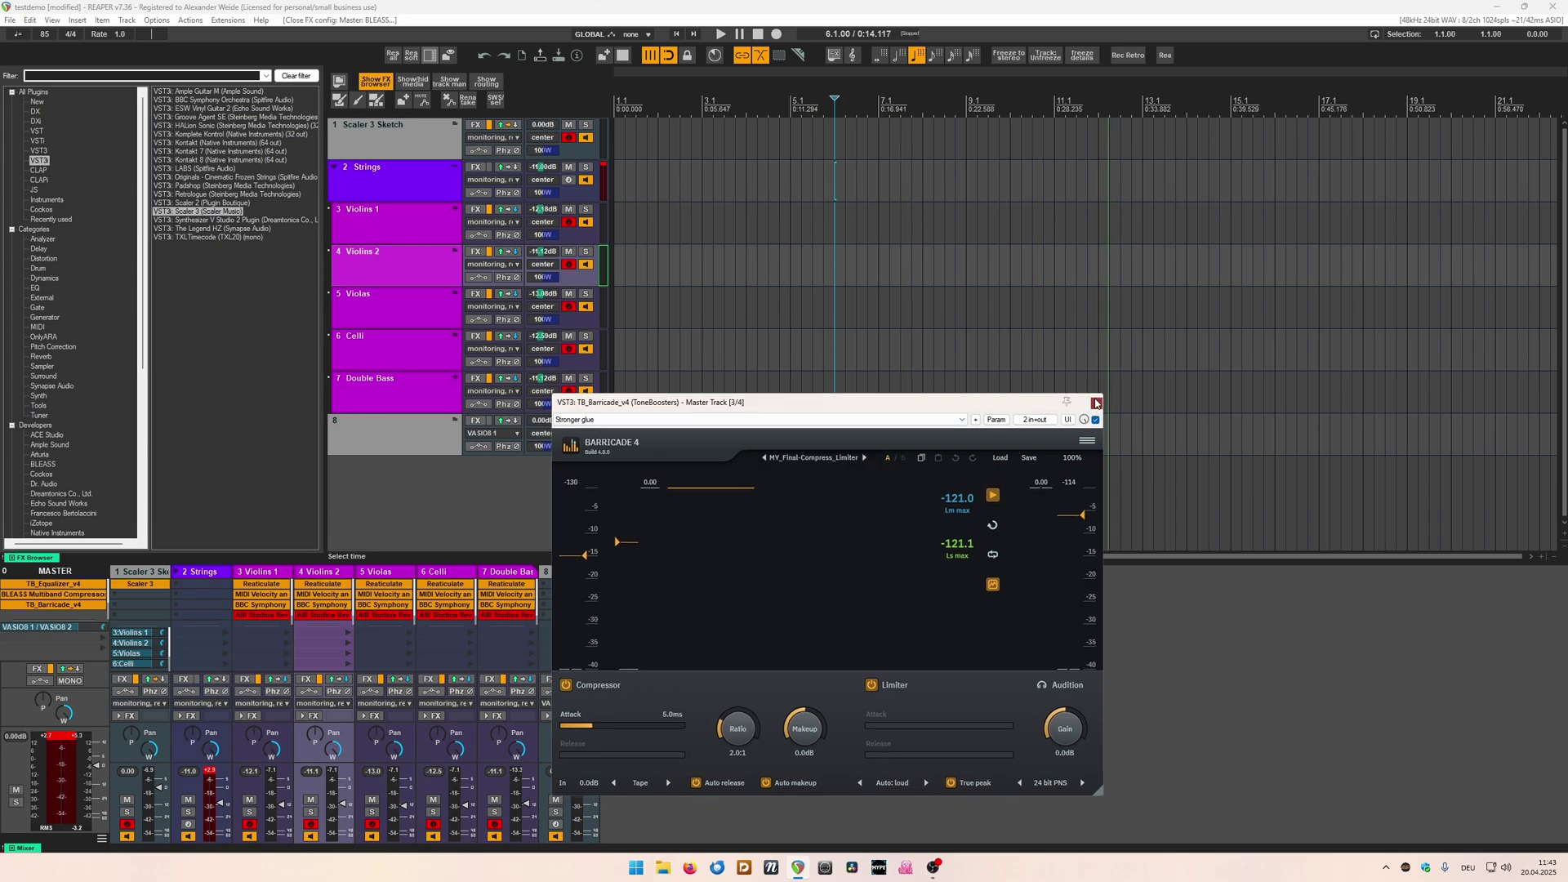
pyautogui.click(1096, 403)
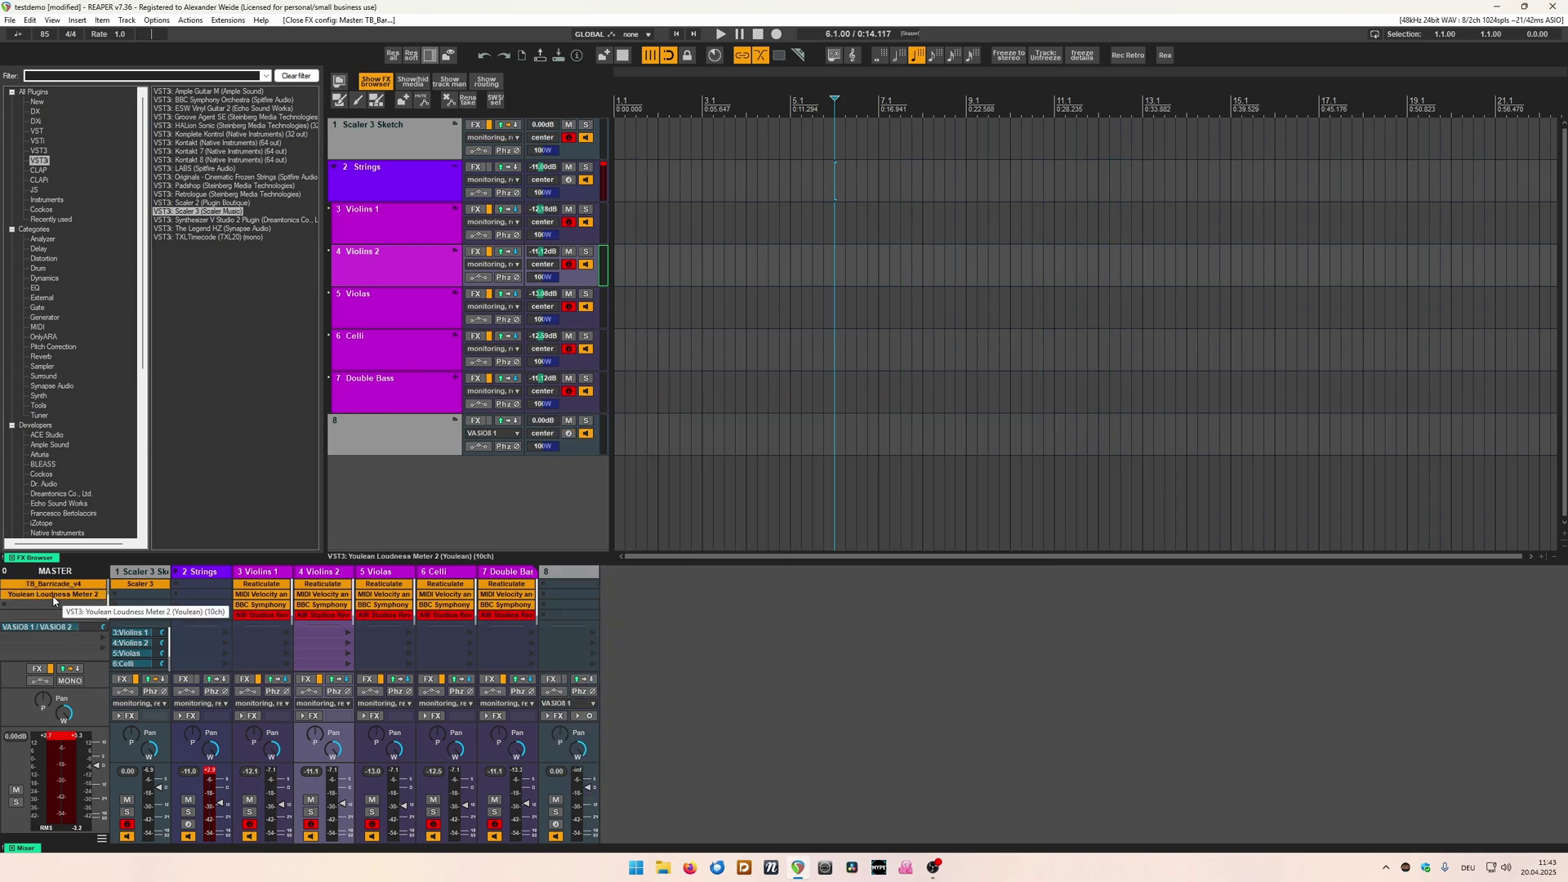
# Take the master's Youlean Loudness Meter 2 offline and return to the project start.
pyautogui.rightClick(55, 599)
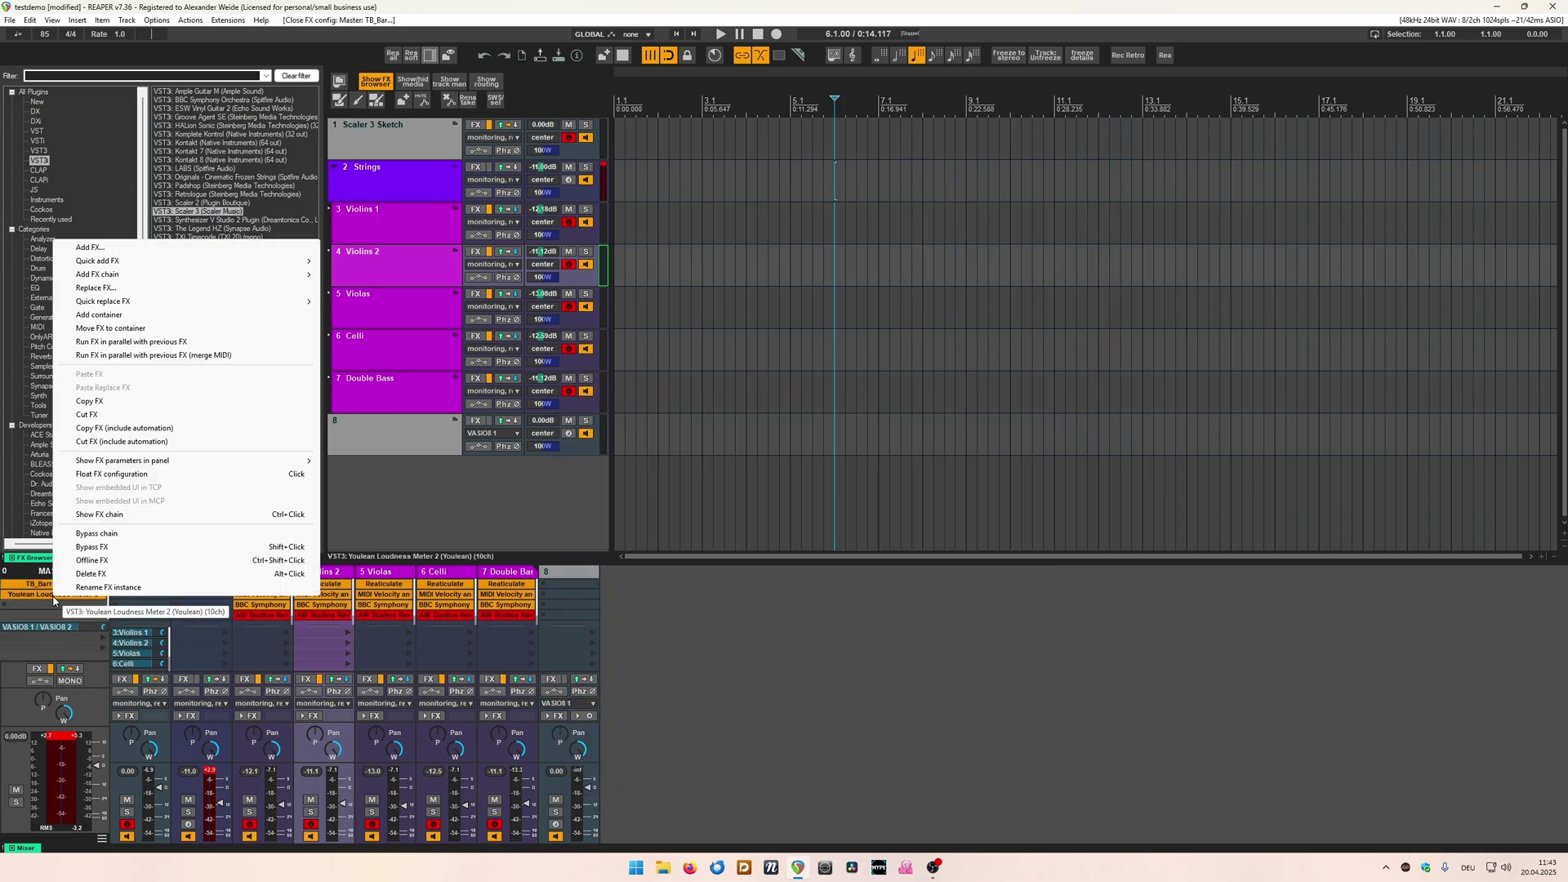
pyautogui.click(93, 560)
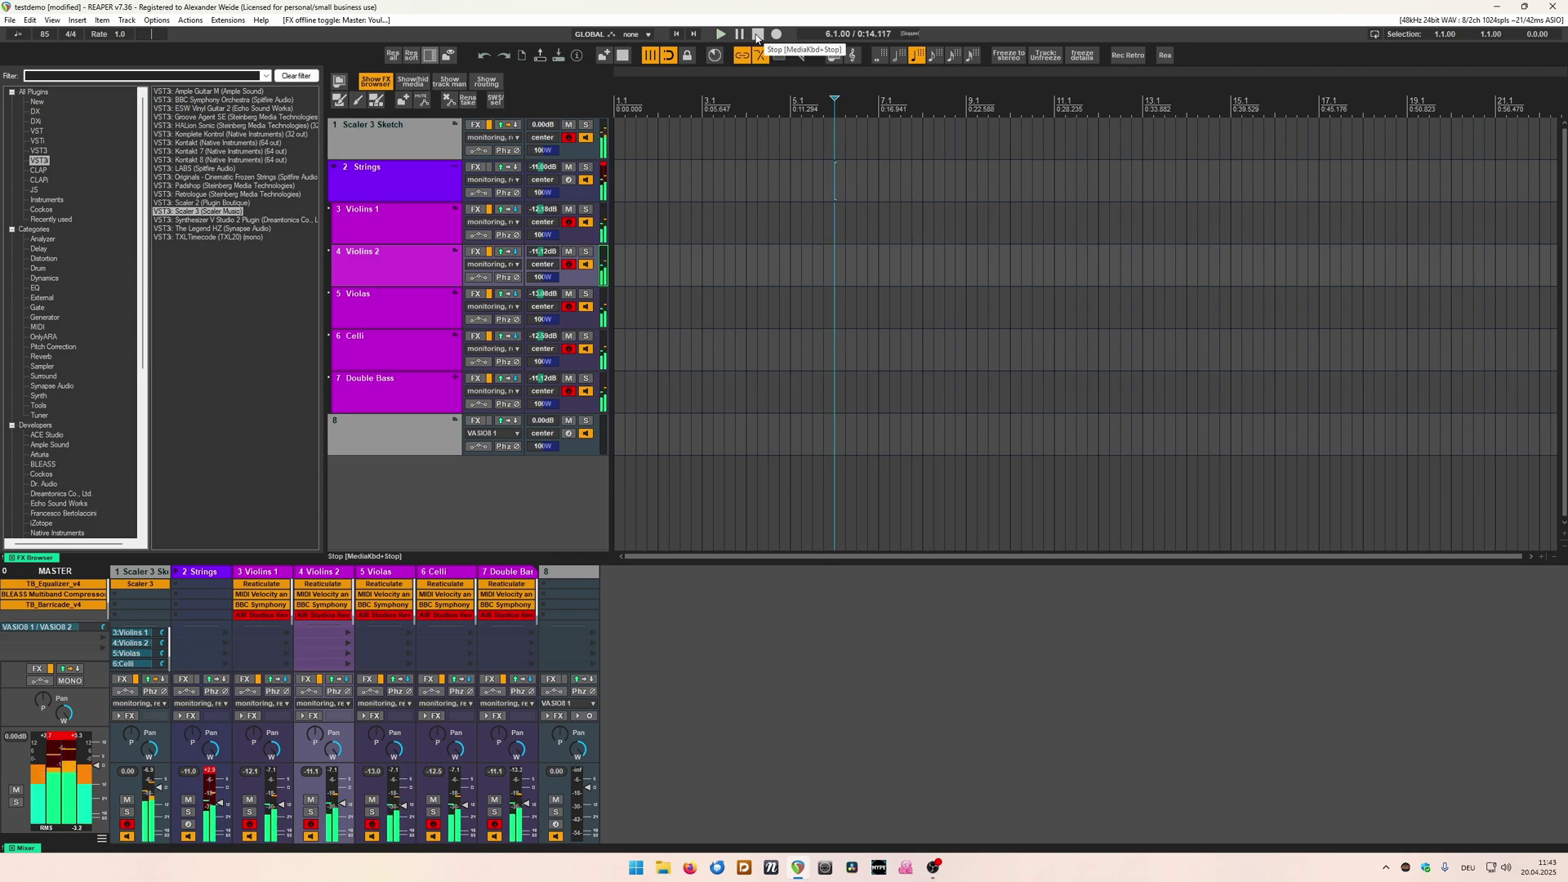
pyautogui.click(677, 35)
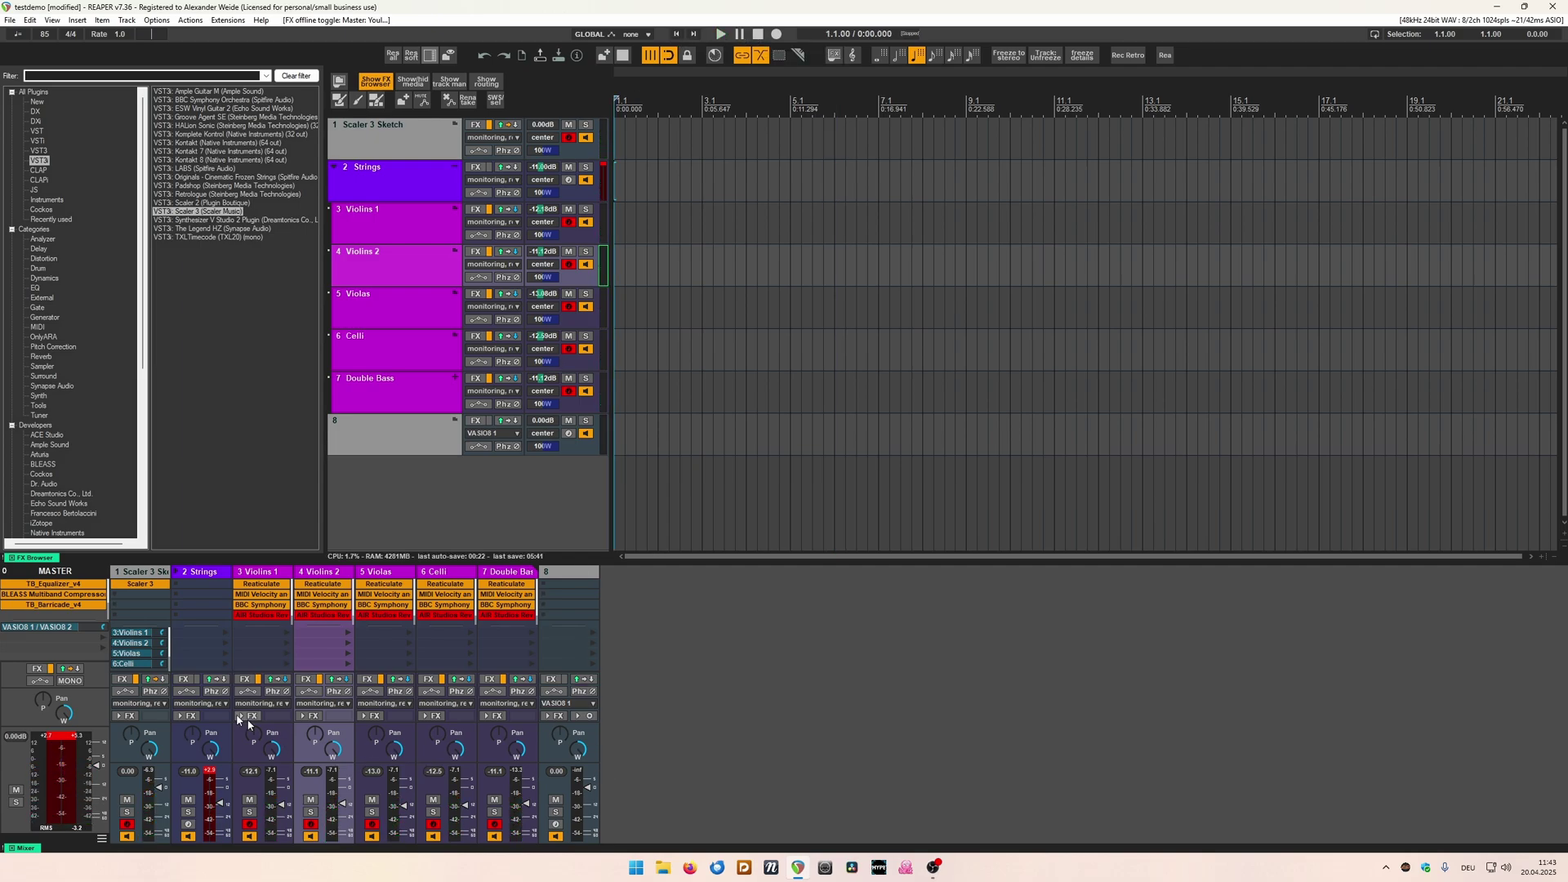
# Open Scaler 3, play its progression, and drag the window aside to uncover the tracks.
pyautogui.click(140, 584)
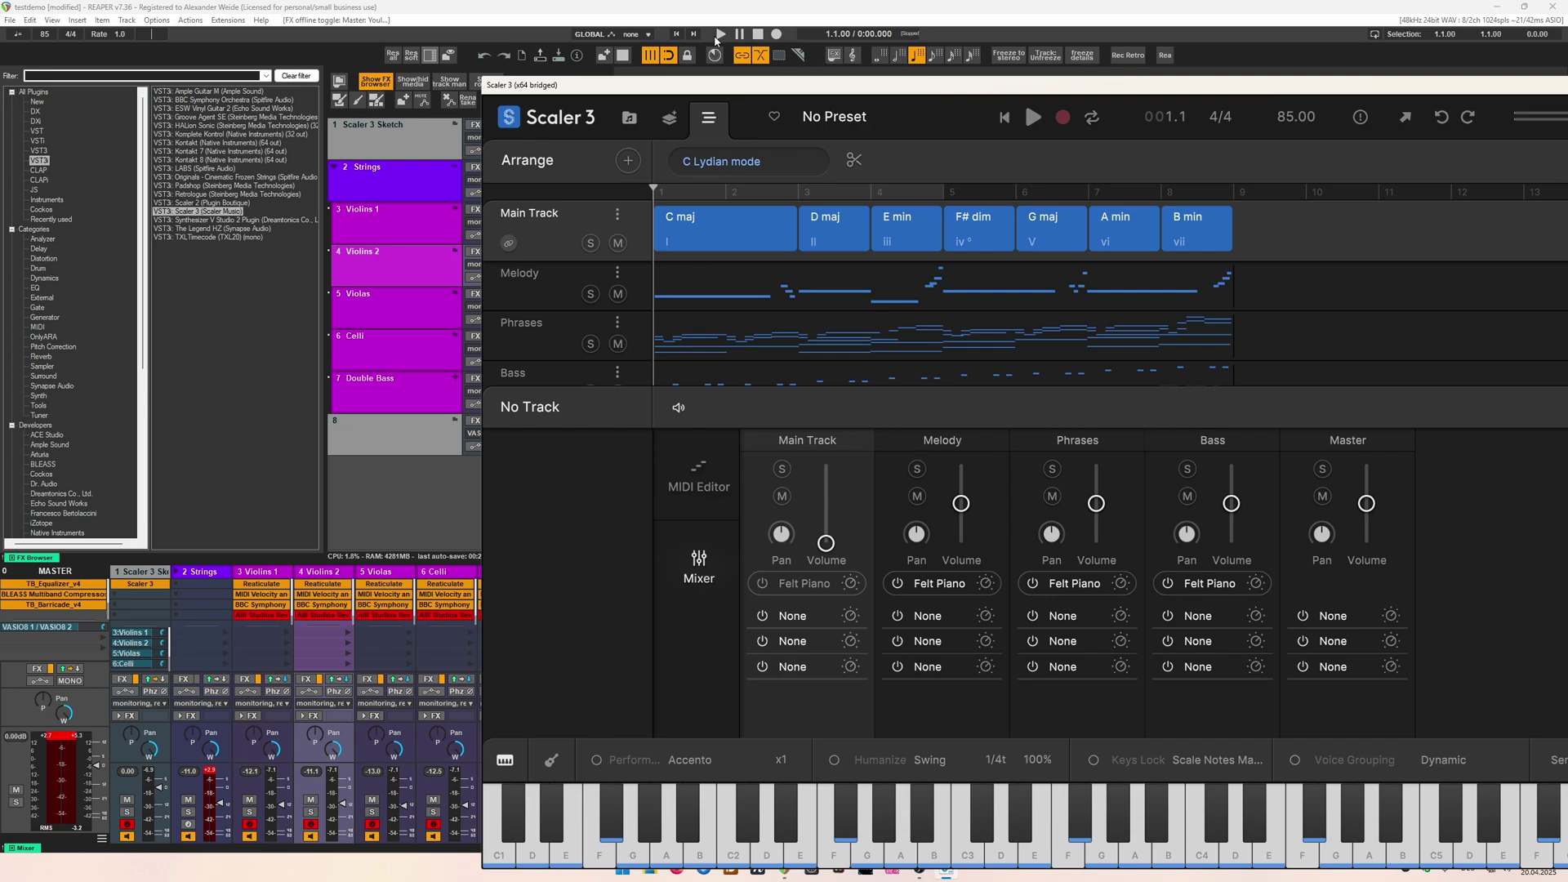
pyautogui.click(1034, 117)
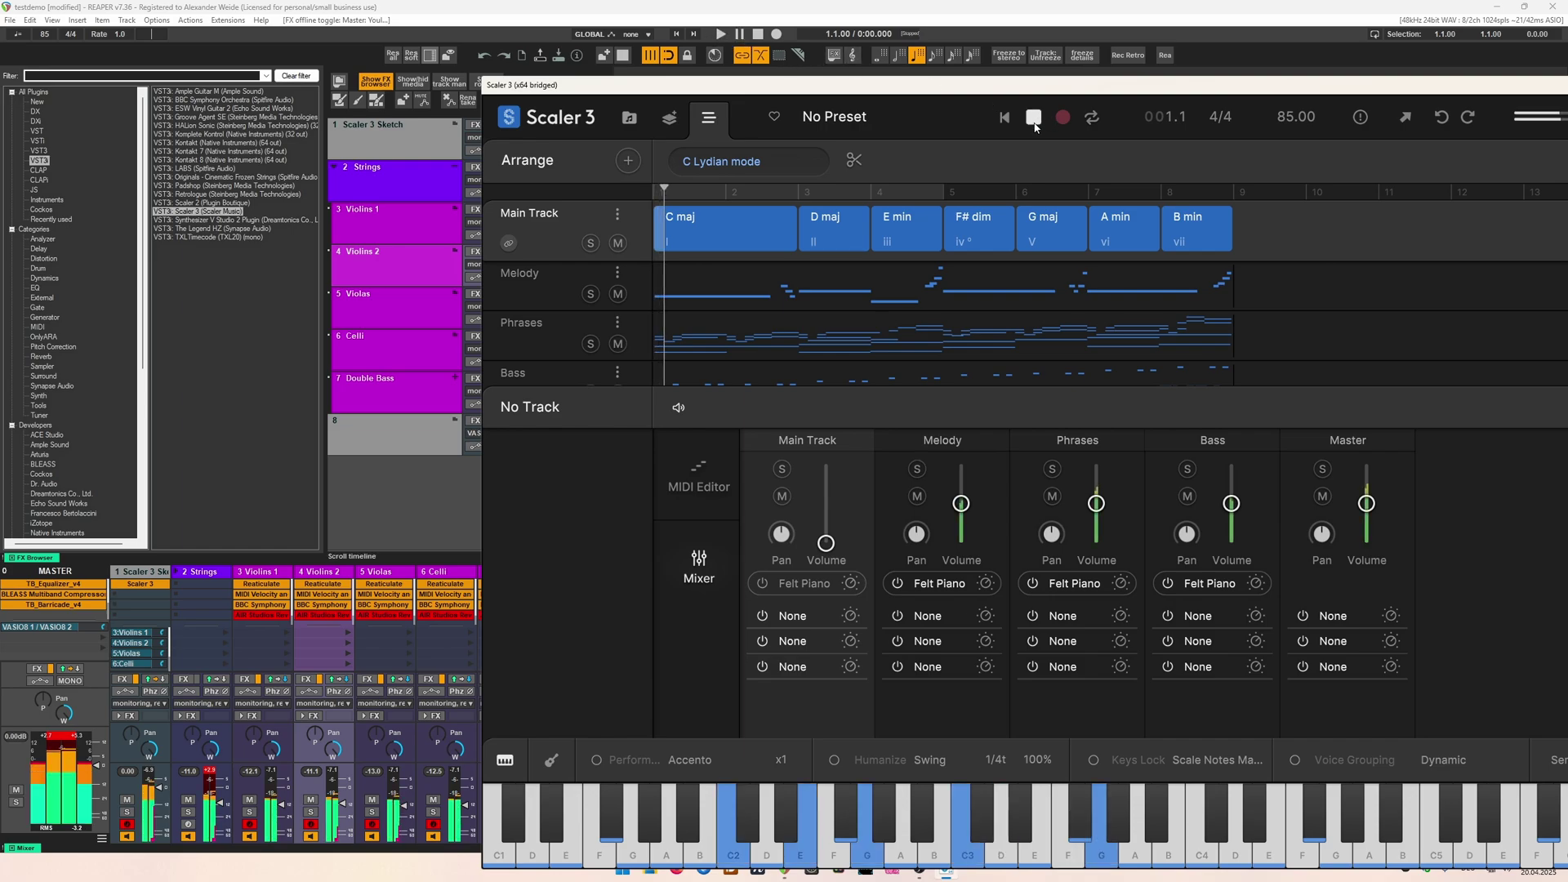
pyautogui.moveTo(723, 85); pyautogui.dragTo(992, 63)
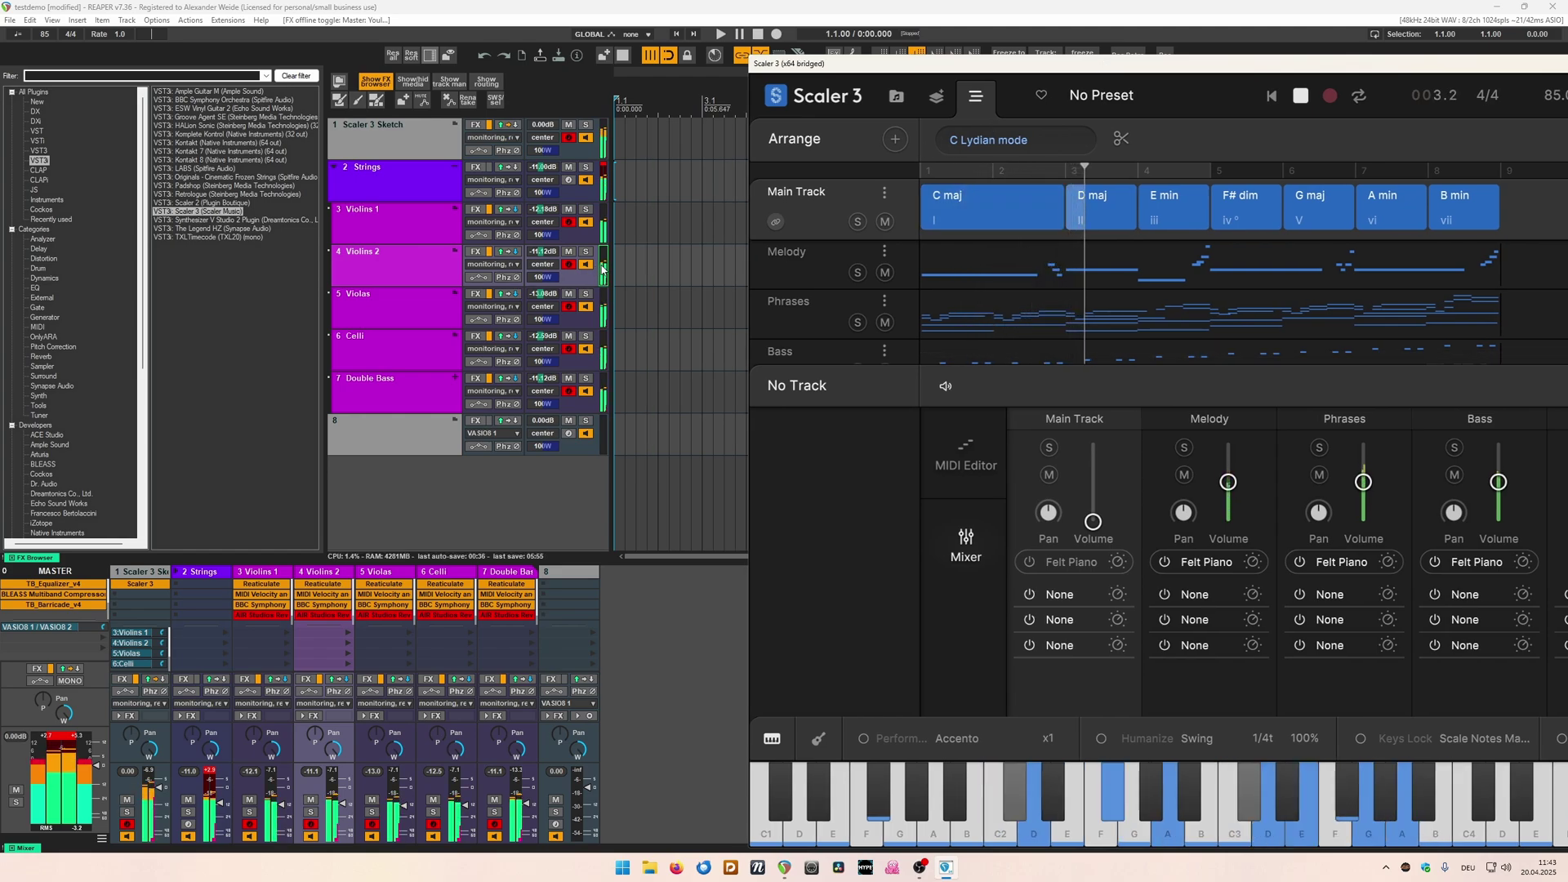
pyautogui.scroll(-1, 1074, 314)
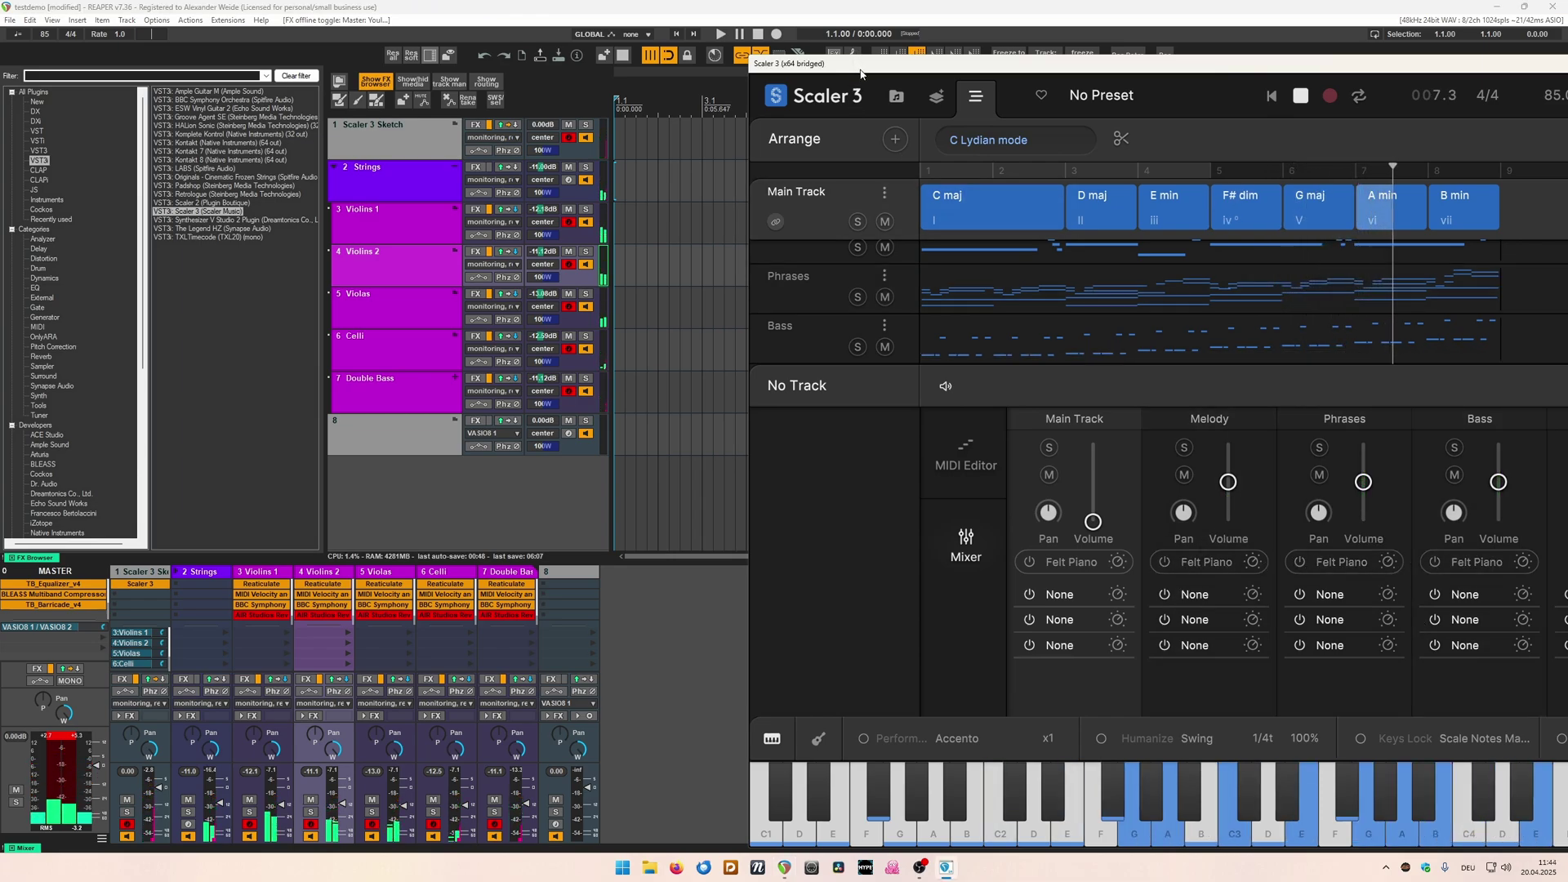
pyautogui.moveTo(861, 69); pyautogui.dragTo(506, 95)
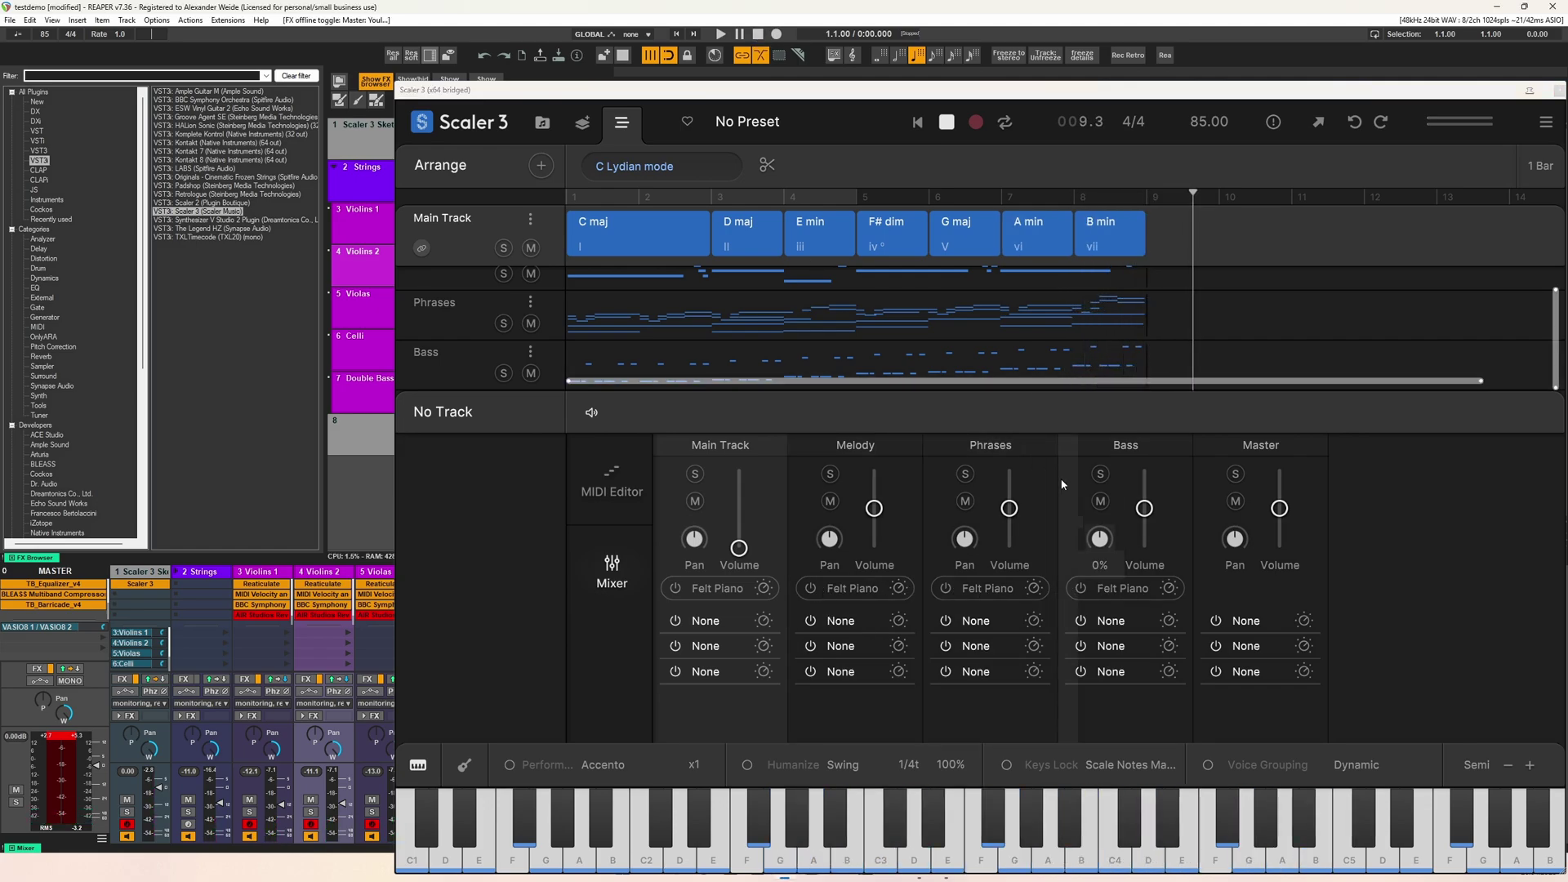
pyautogui.moveTo(856, 83); pyautogui.dragTo(889, 100)
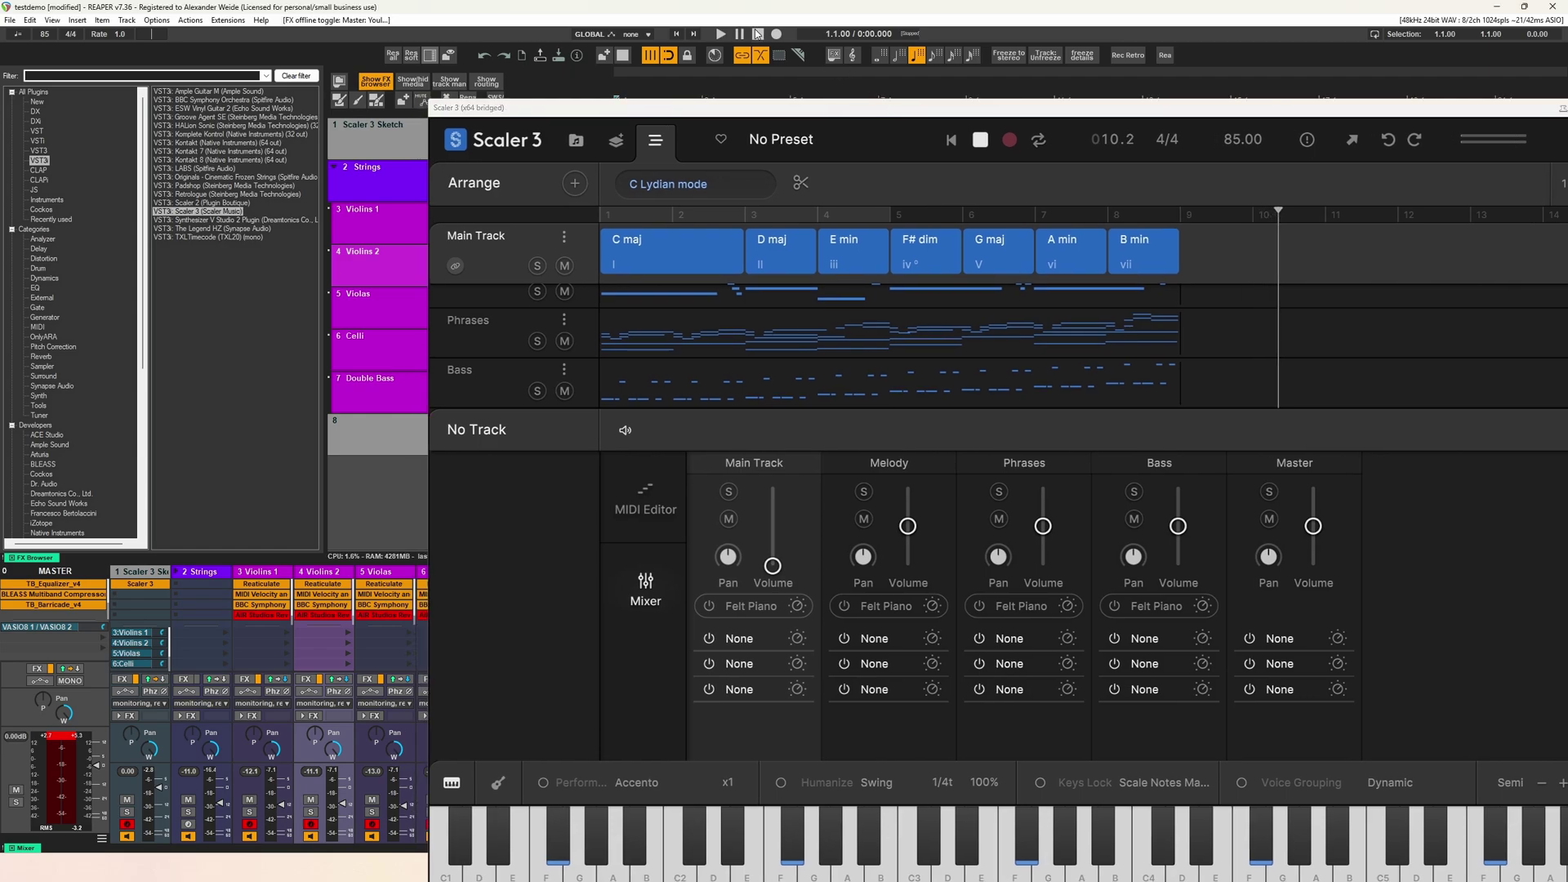
# Set the Melody and Main Track parts' sounds to No Instrument.
pyautogui.click(890, 606)
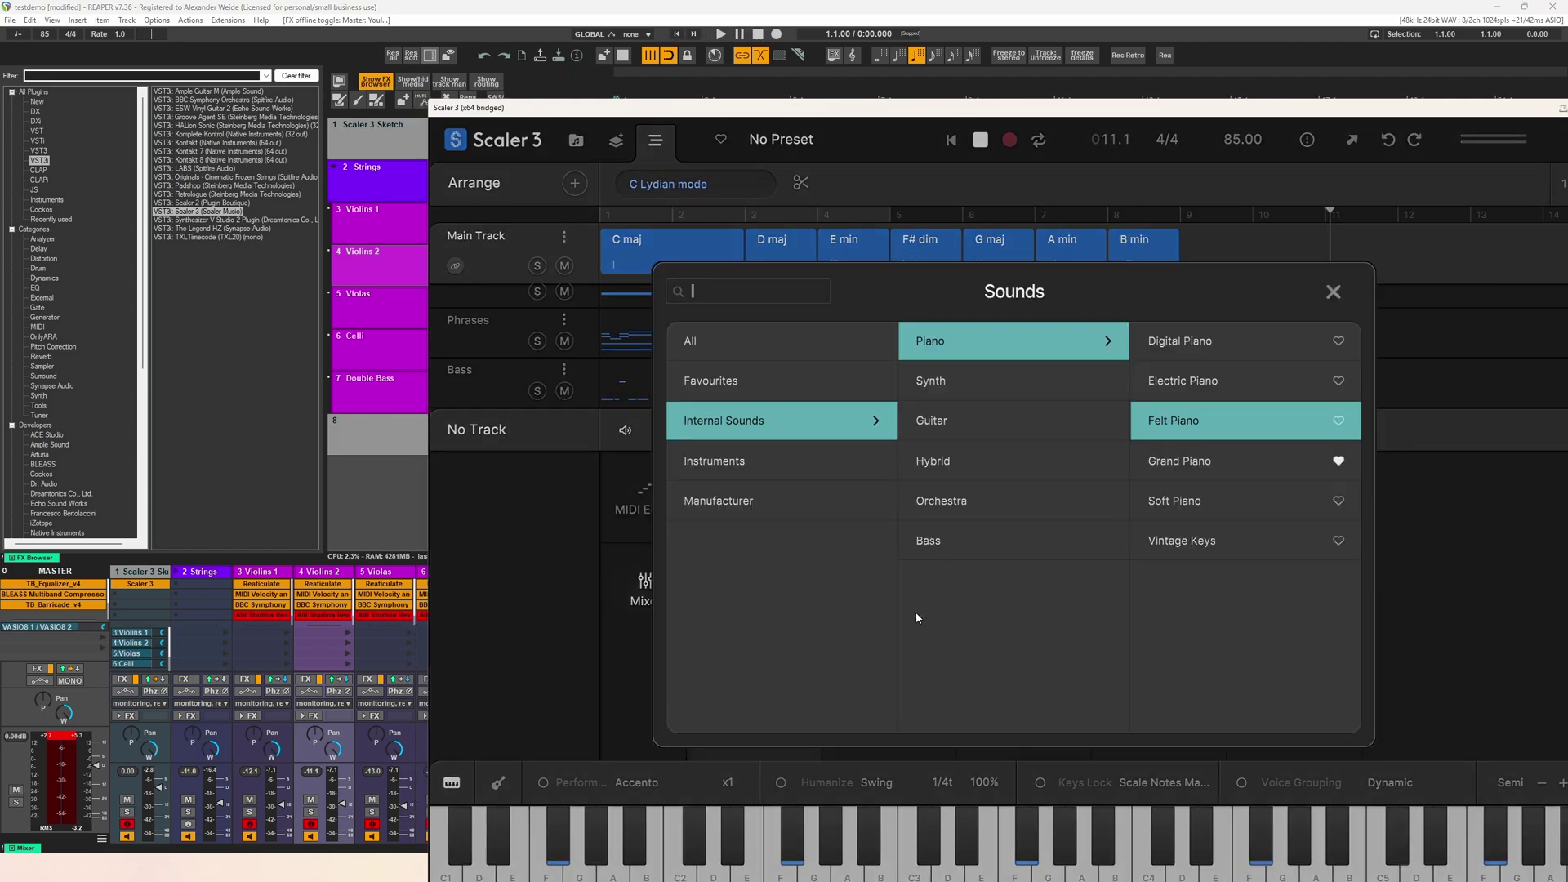
pyautogui.click(733, 381)
pyautogui.click(733, 343)
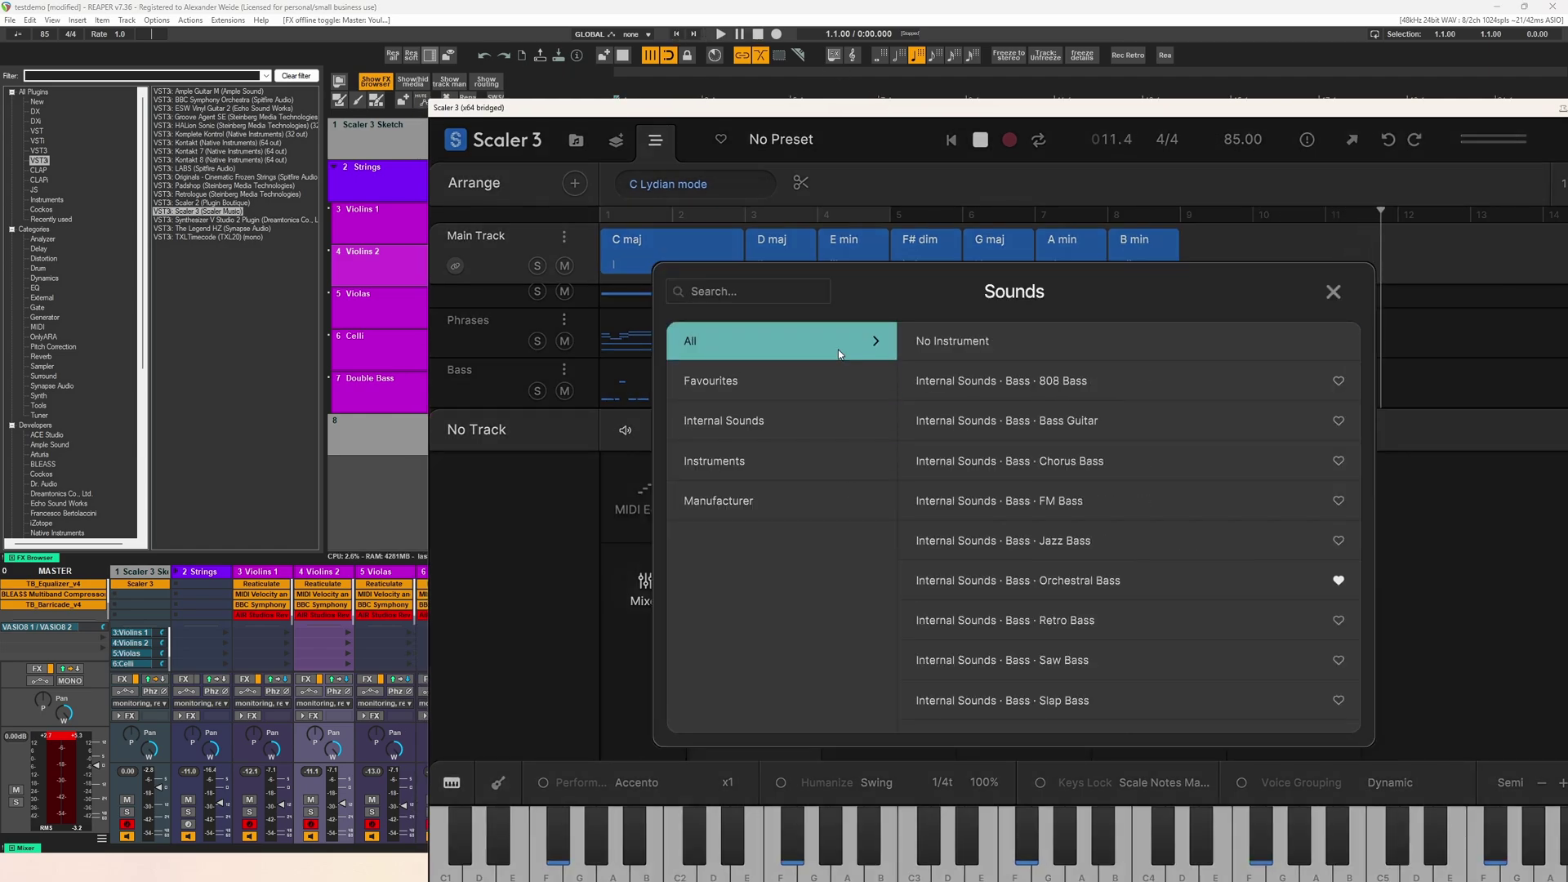
pyautogui.click(931, 341)
pyautogui.click(766, 610)
pyautogui.click(735, 379)
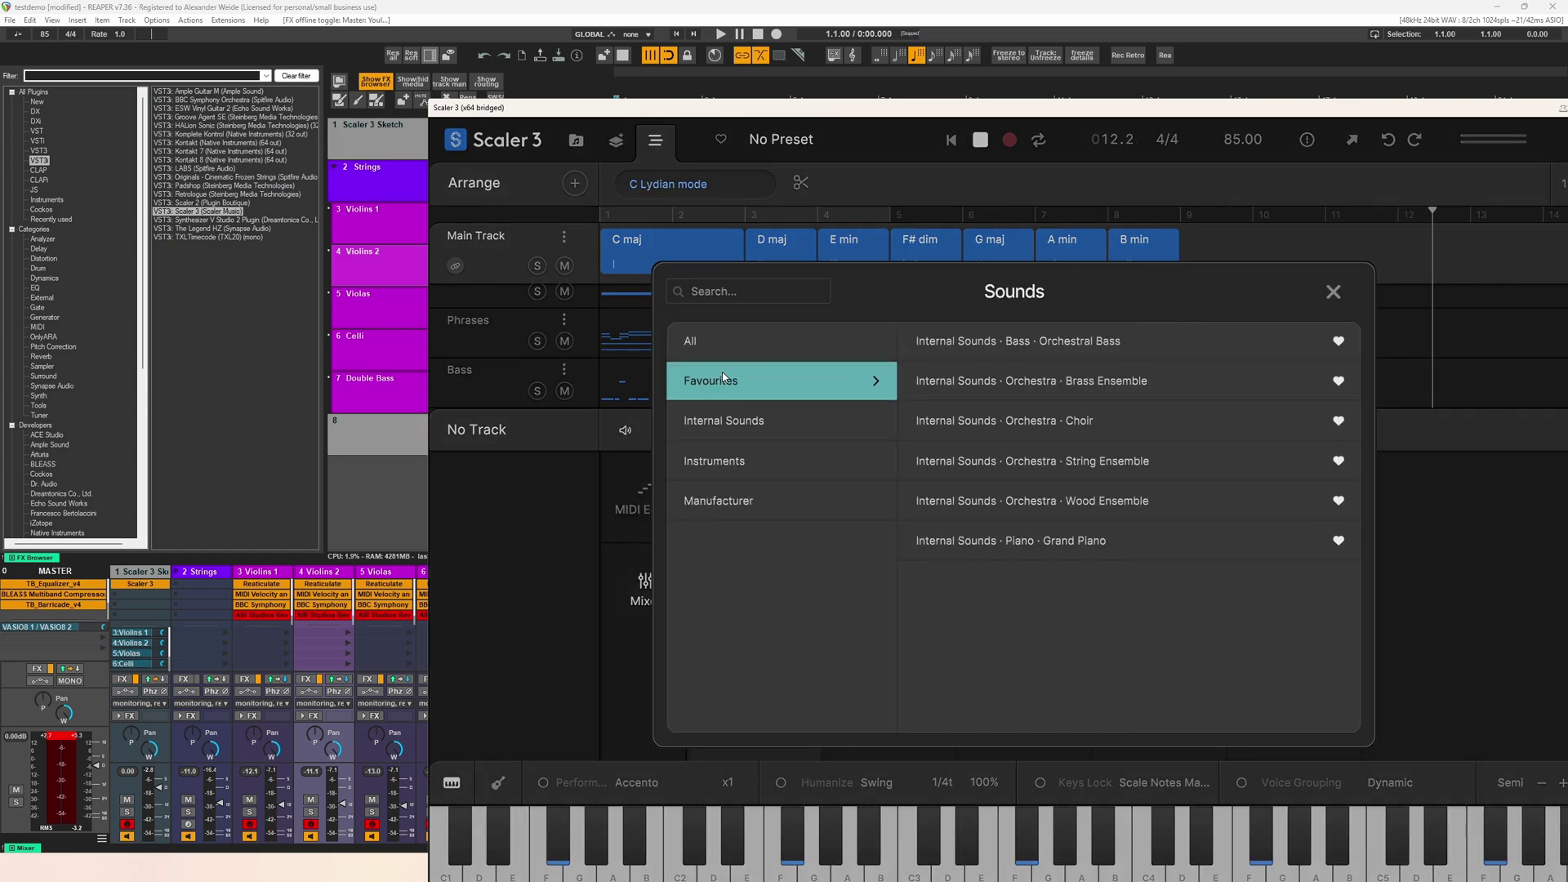
pyautogui.click(735, 341)
pyautogui.click(931, 341)
# Set the Phrases and Bass parts' sounds to No Instrument.
pyautogui.click(1020, 606)
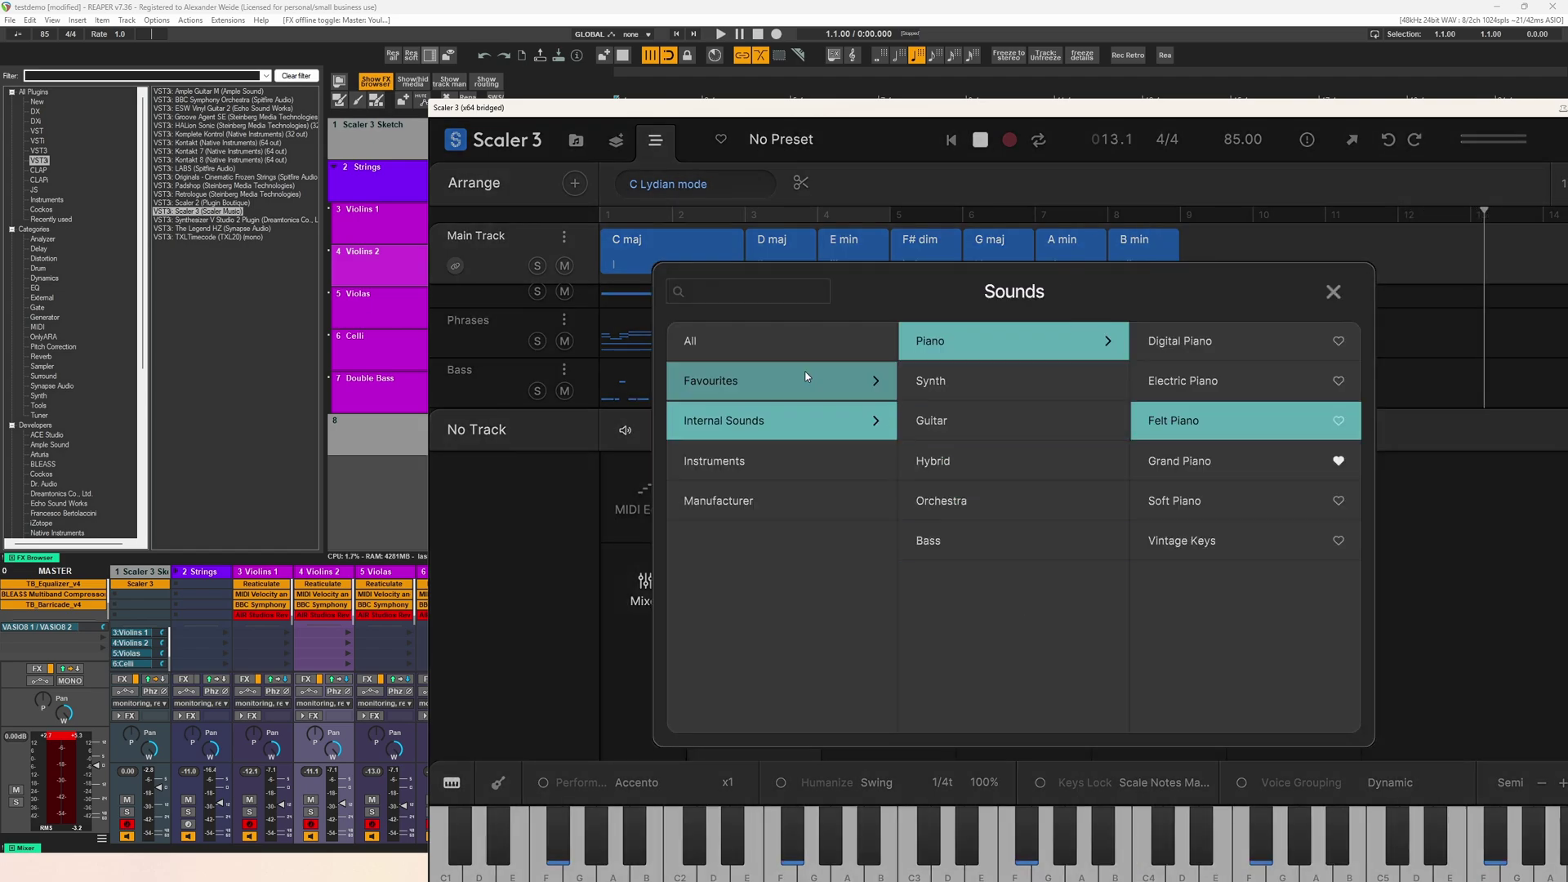
pyautogui.click(735, 342)
pyautogui.click(931, 342)
pyautogui.click(1141, 605)
pyautogui.click(735, 341)
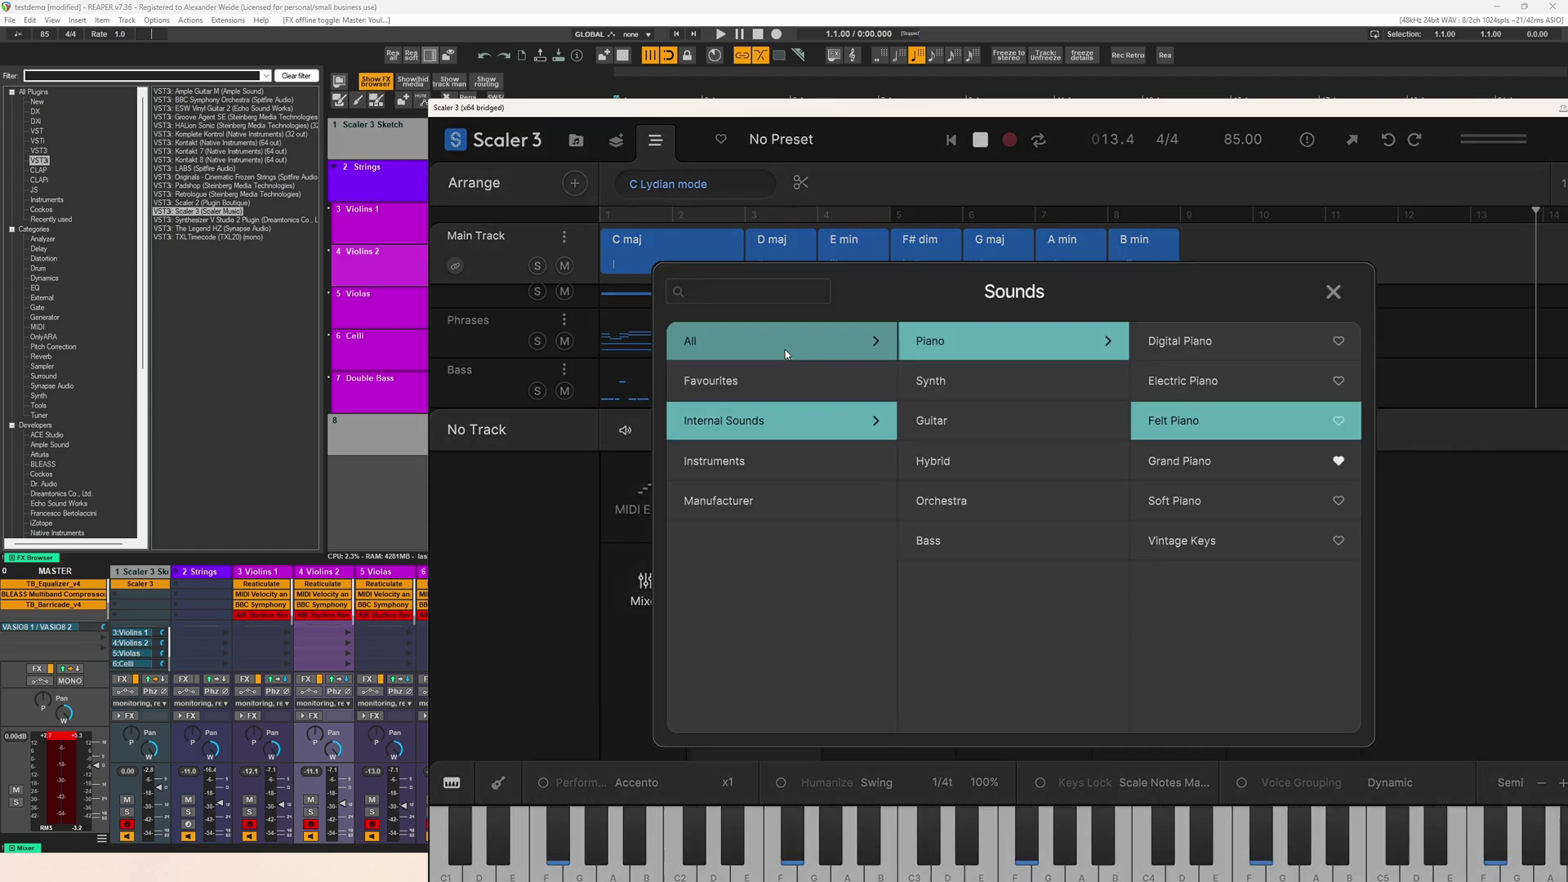
pyautogui.click(931, 341)
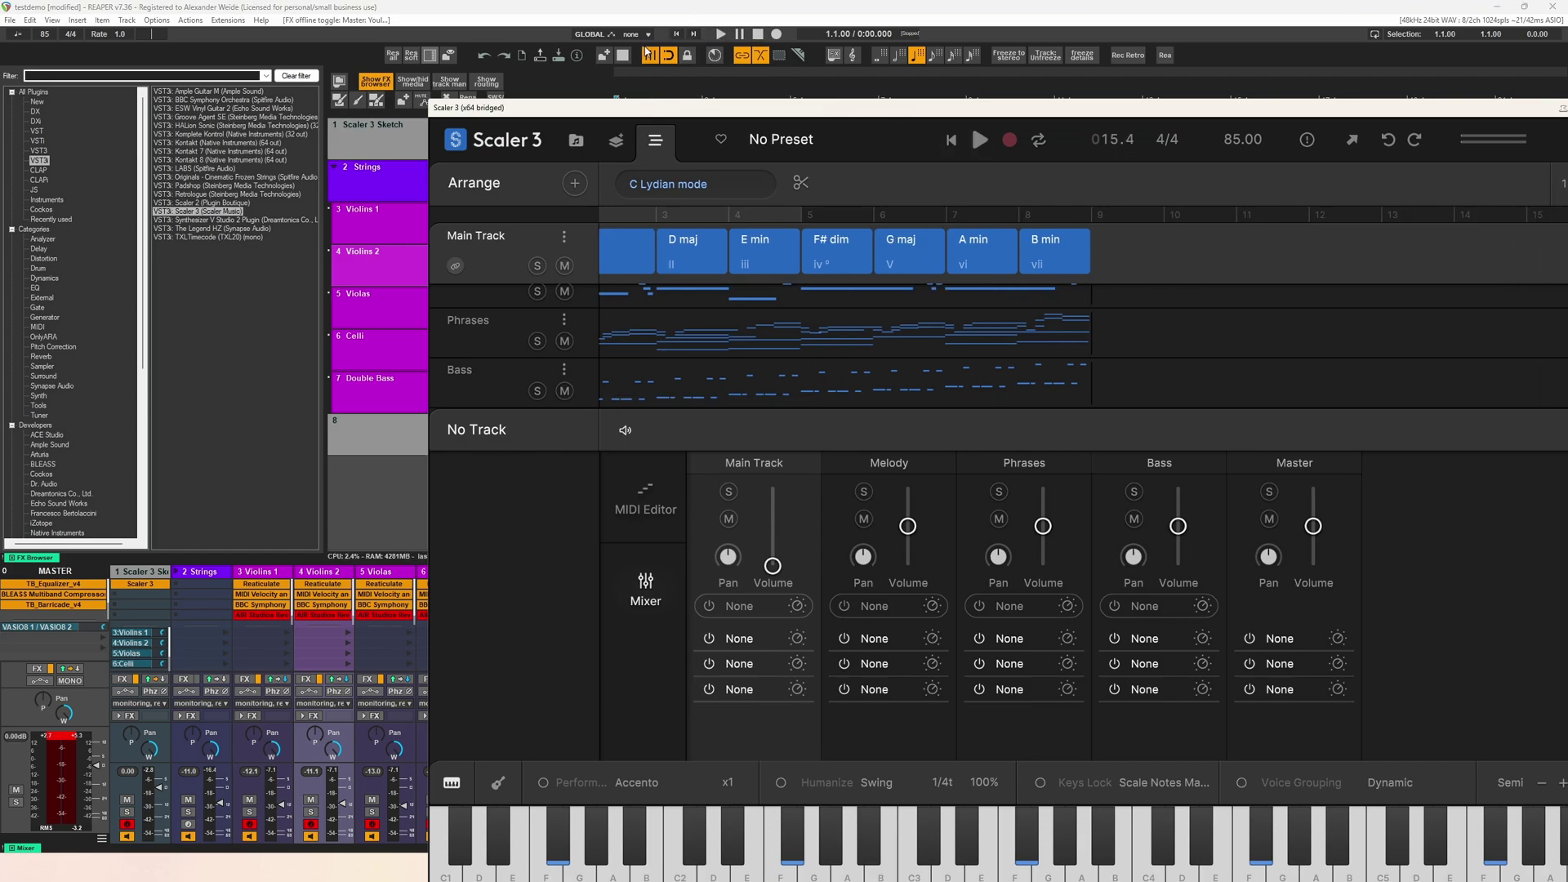
# Move Scaler aside and start playback from the project start.
pyautogui.click(675, 36)
pyautogui.moveTo(678, 107); pyautogui.dragTo(900, 189)
pyautogui.click(734, 35)
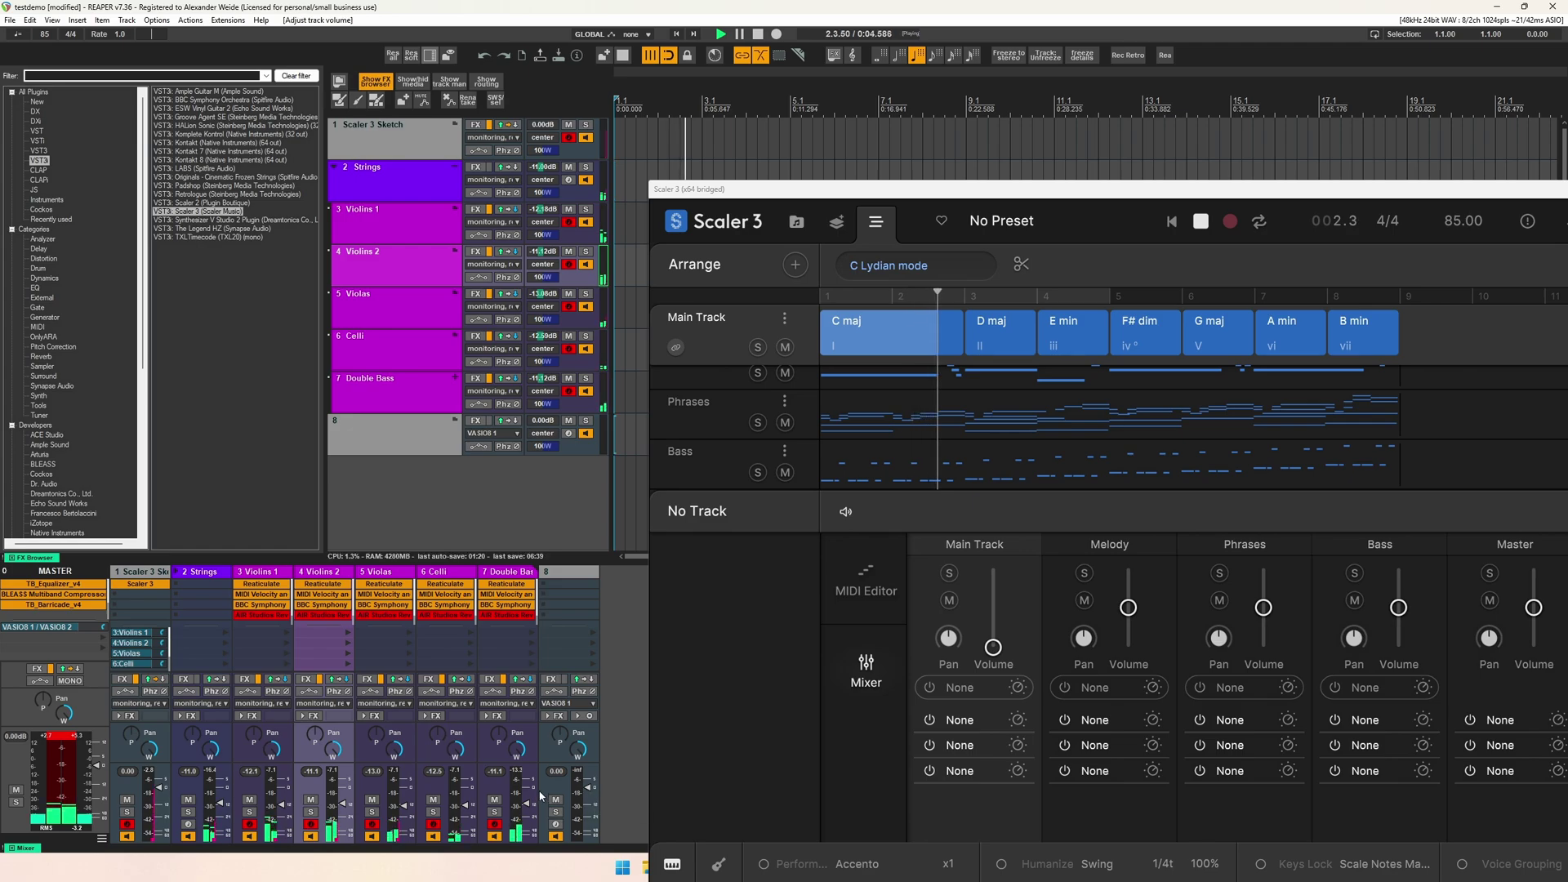
# Reset the Double Bass, Celli, Violas and Violins 1 volume faders to 0 dB.
pyautogui.doubleClick(492, 807)
pyautogui.doubleClick(466, 809)
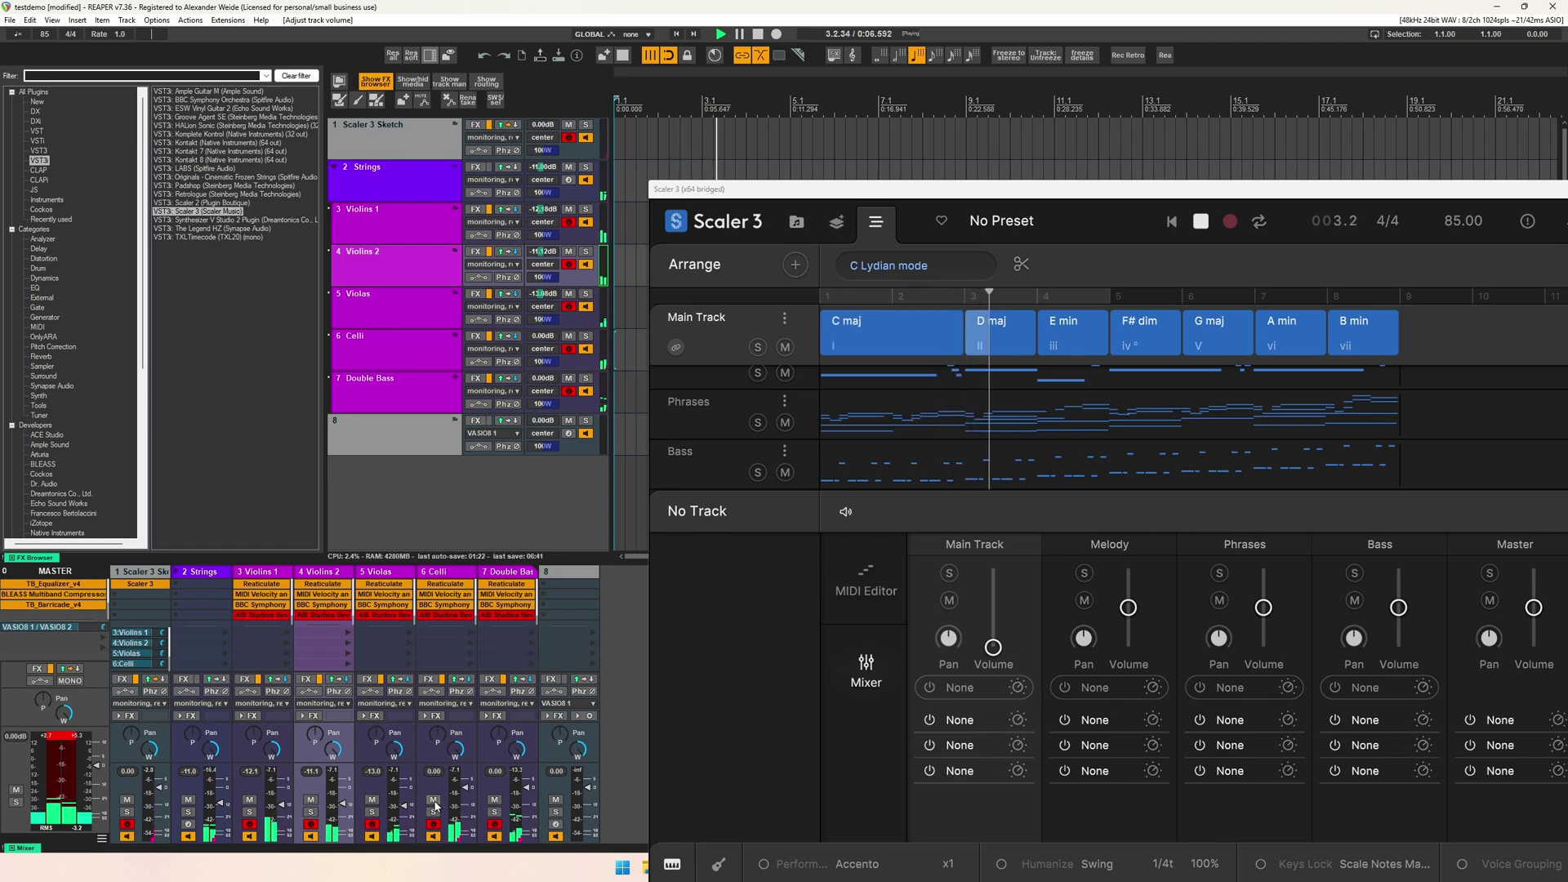
pyautogui.doubleClick(409, 810)
pyautogui.scroll(-3, 341, 807)
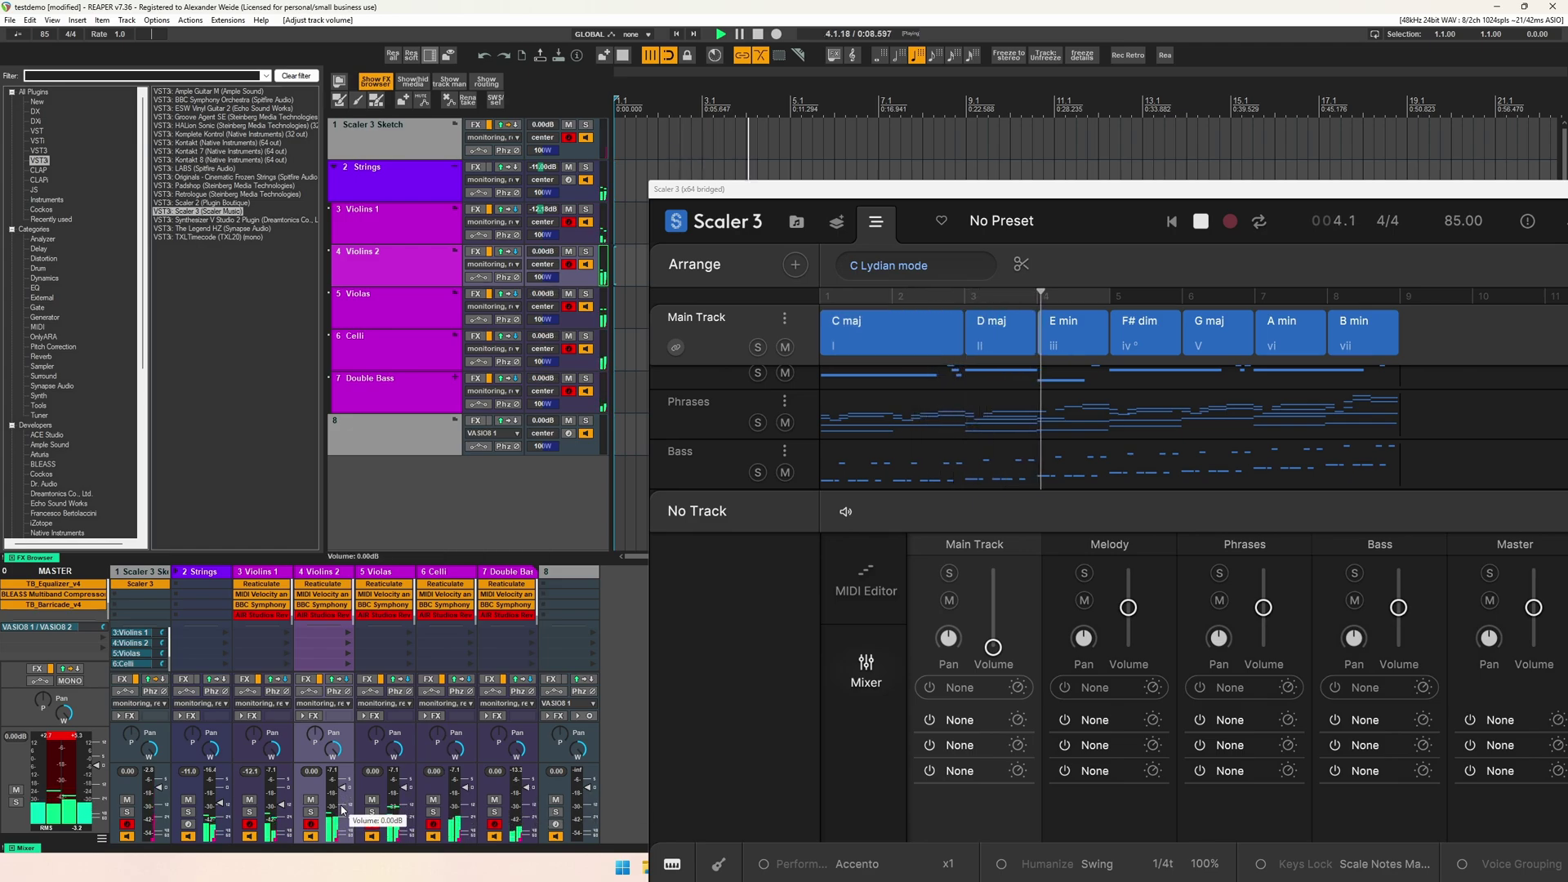
pyautogui.doubleClick(288, 811)
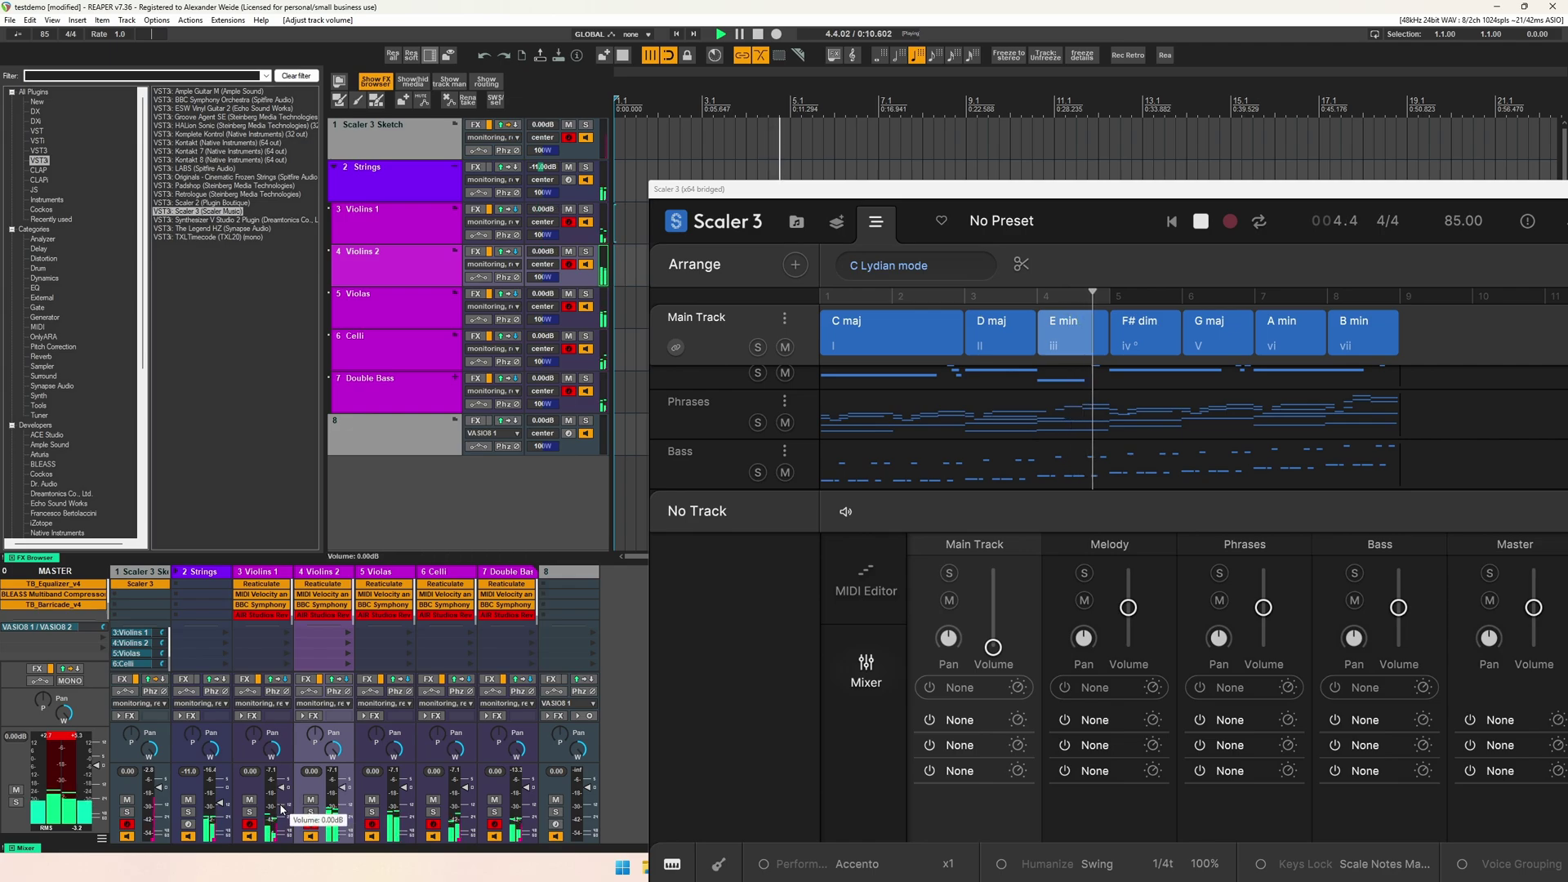
pyautogui.click(223, 806)
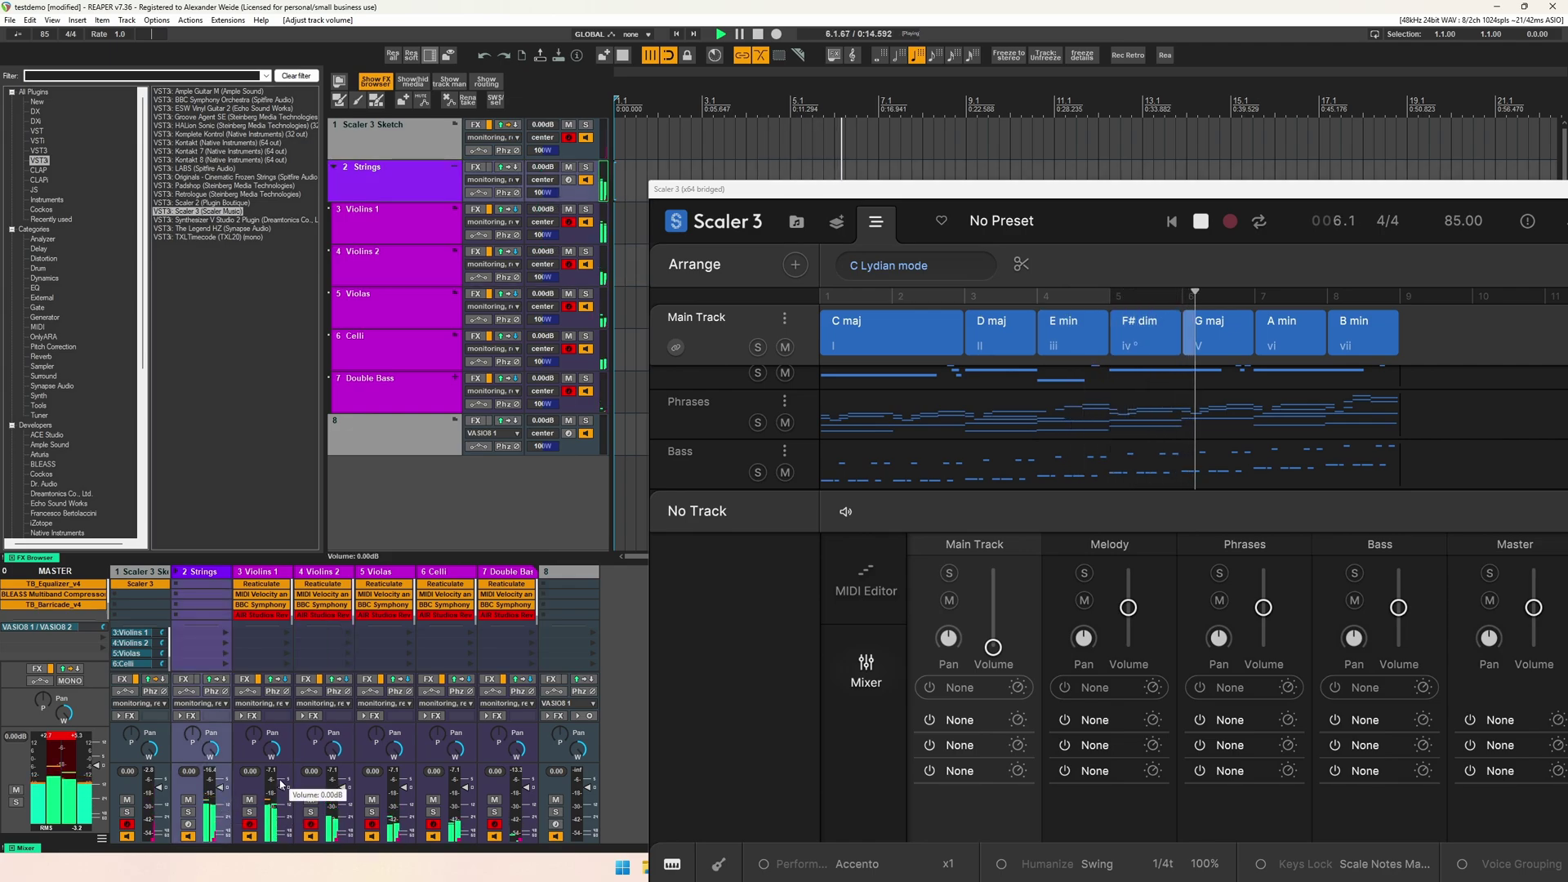
pyautogui.moveTo(730, 192); pyautogui.dragTo(799, 177)
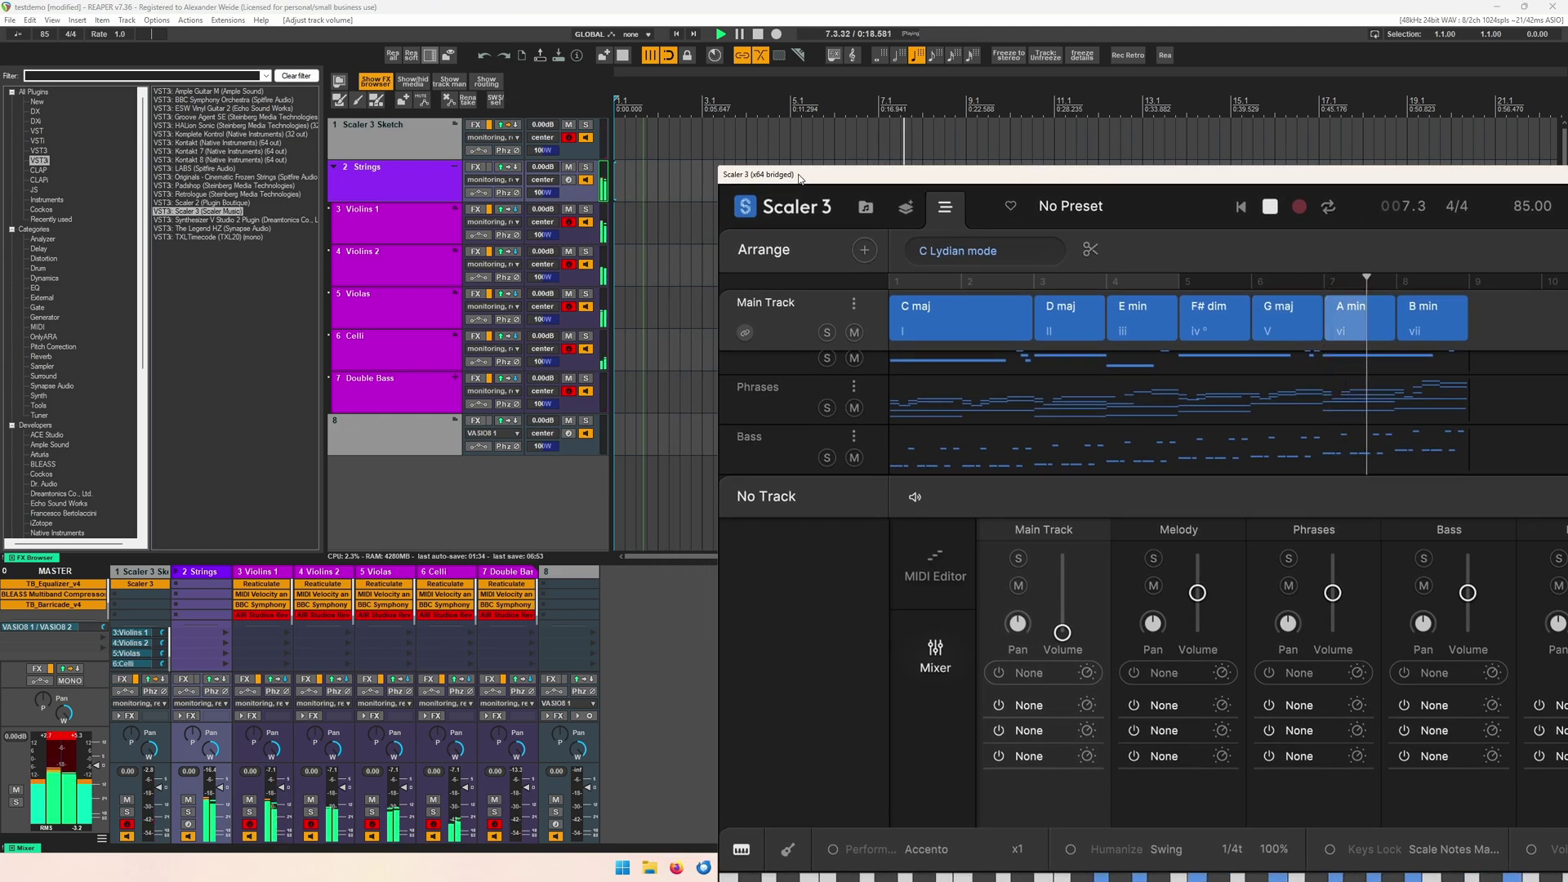
pyautogui.moveTo(799, 178); pyautogui.dragTo(801, 176)
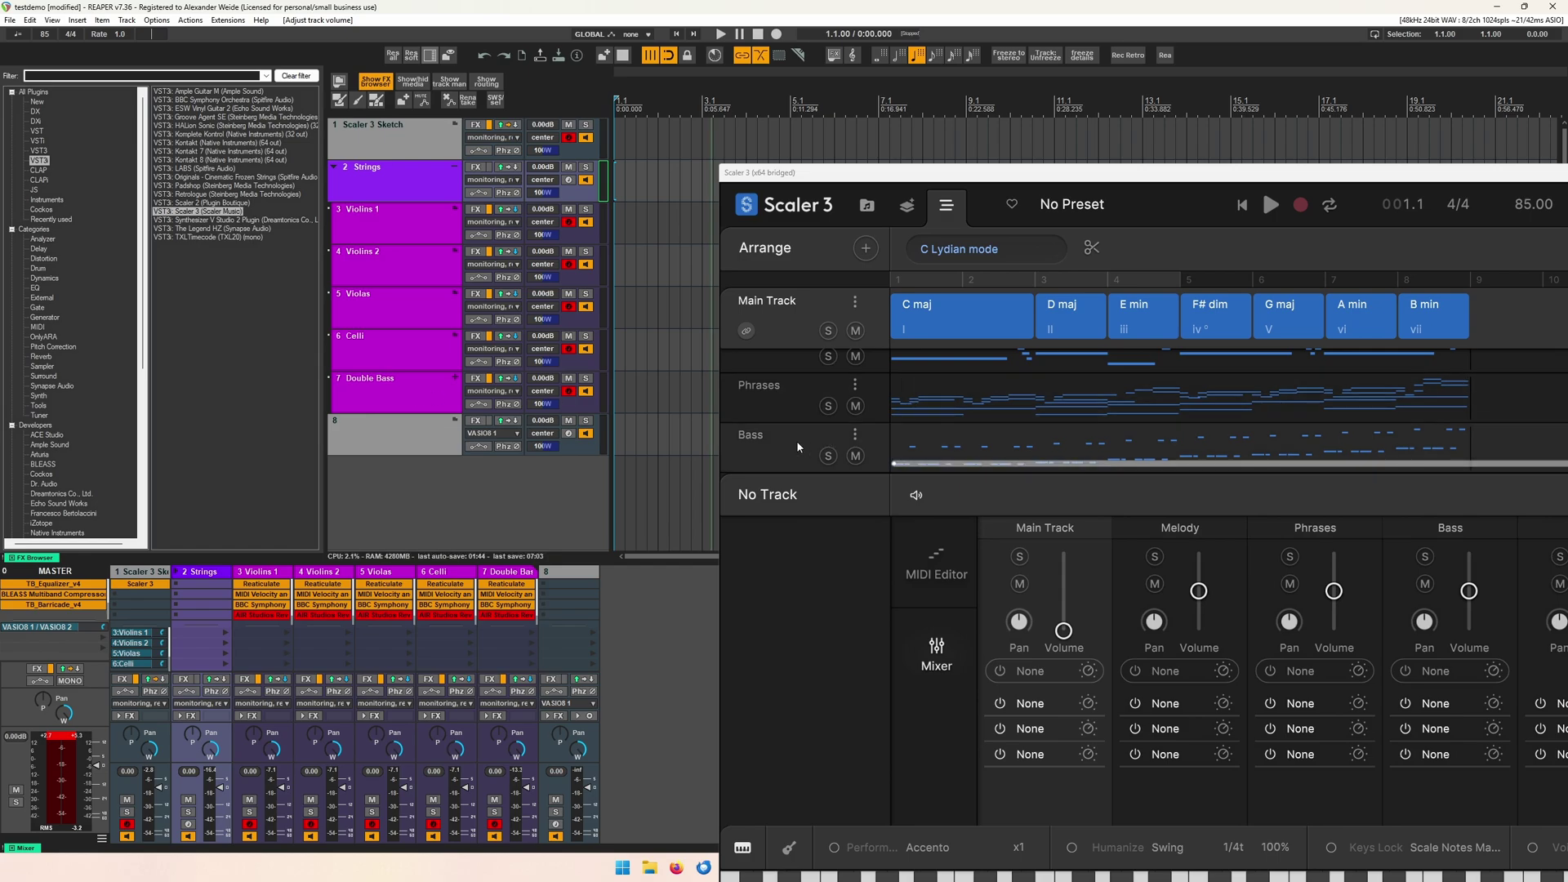
pyautogui.moveTo(899, 176); pyautogui.dragTo(491, 95)
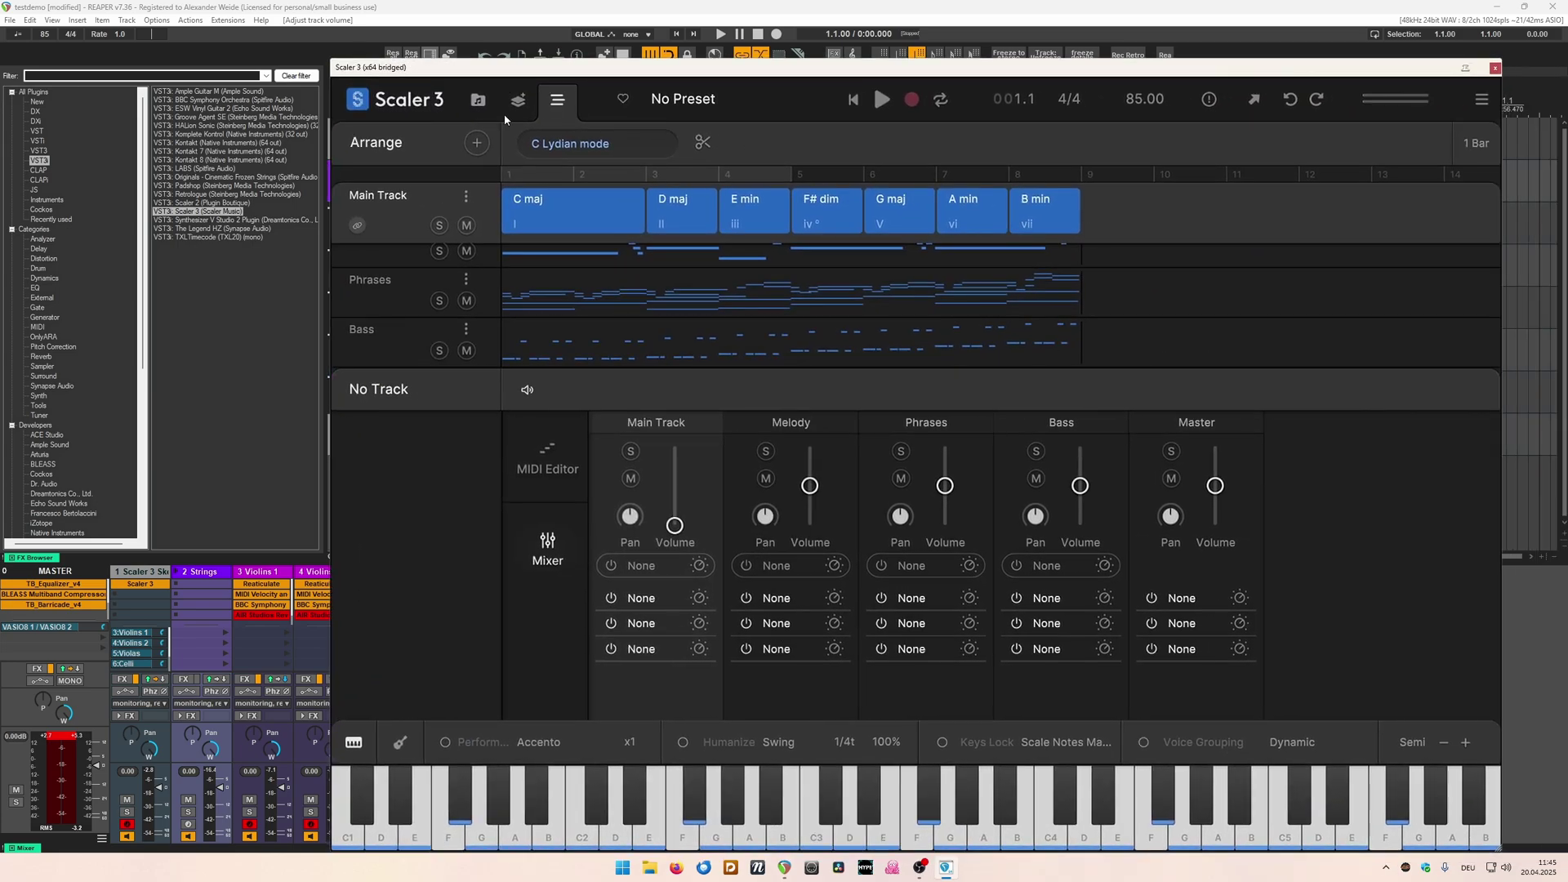
# Apply the Expressions > Bass > Jazz Bass > Jazz 10 motion to the Bass part.
pyautogui.click(409, 347)
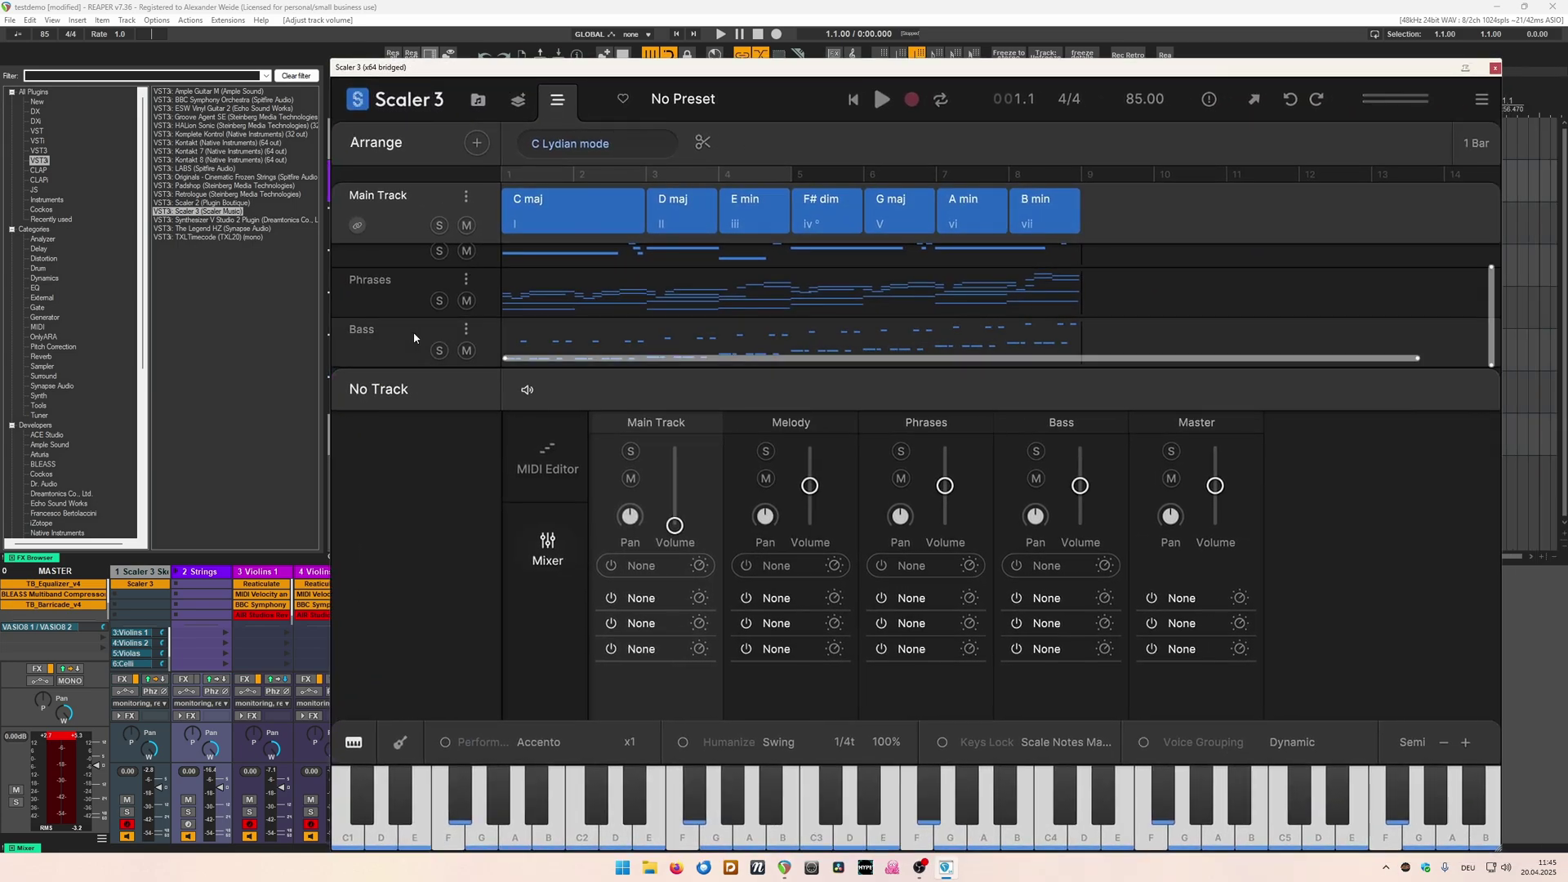
pyautogui.click(467, 330)
pyautogui.click(372, 352)
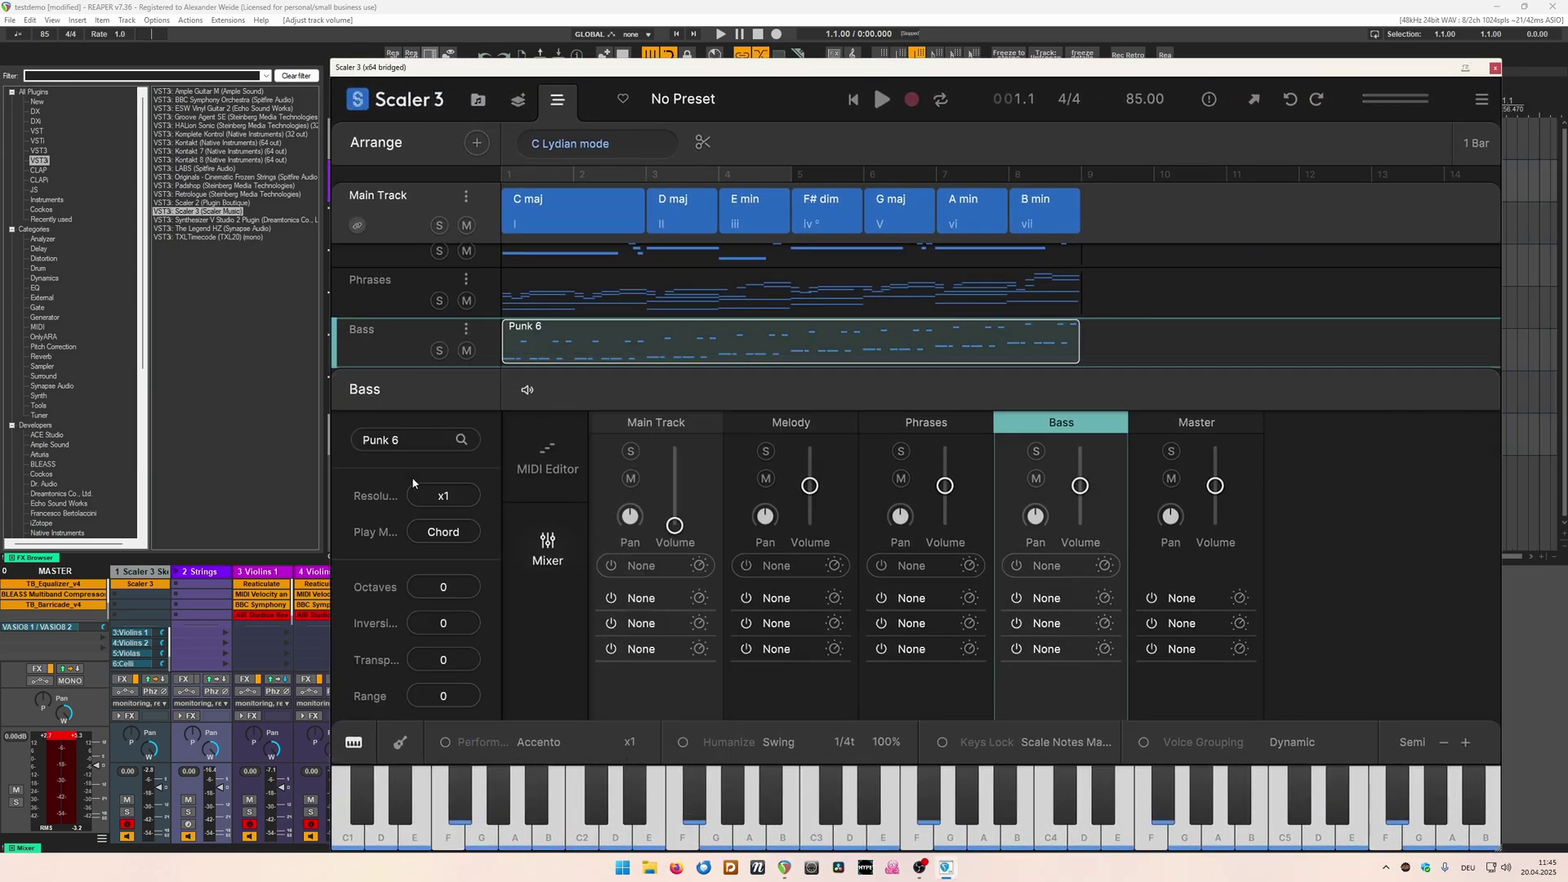
pyautogui.click(408, 439)
pyautogui.click(470, 460)
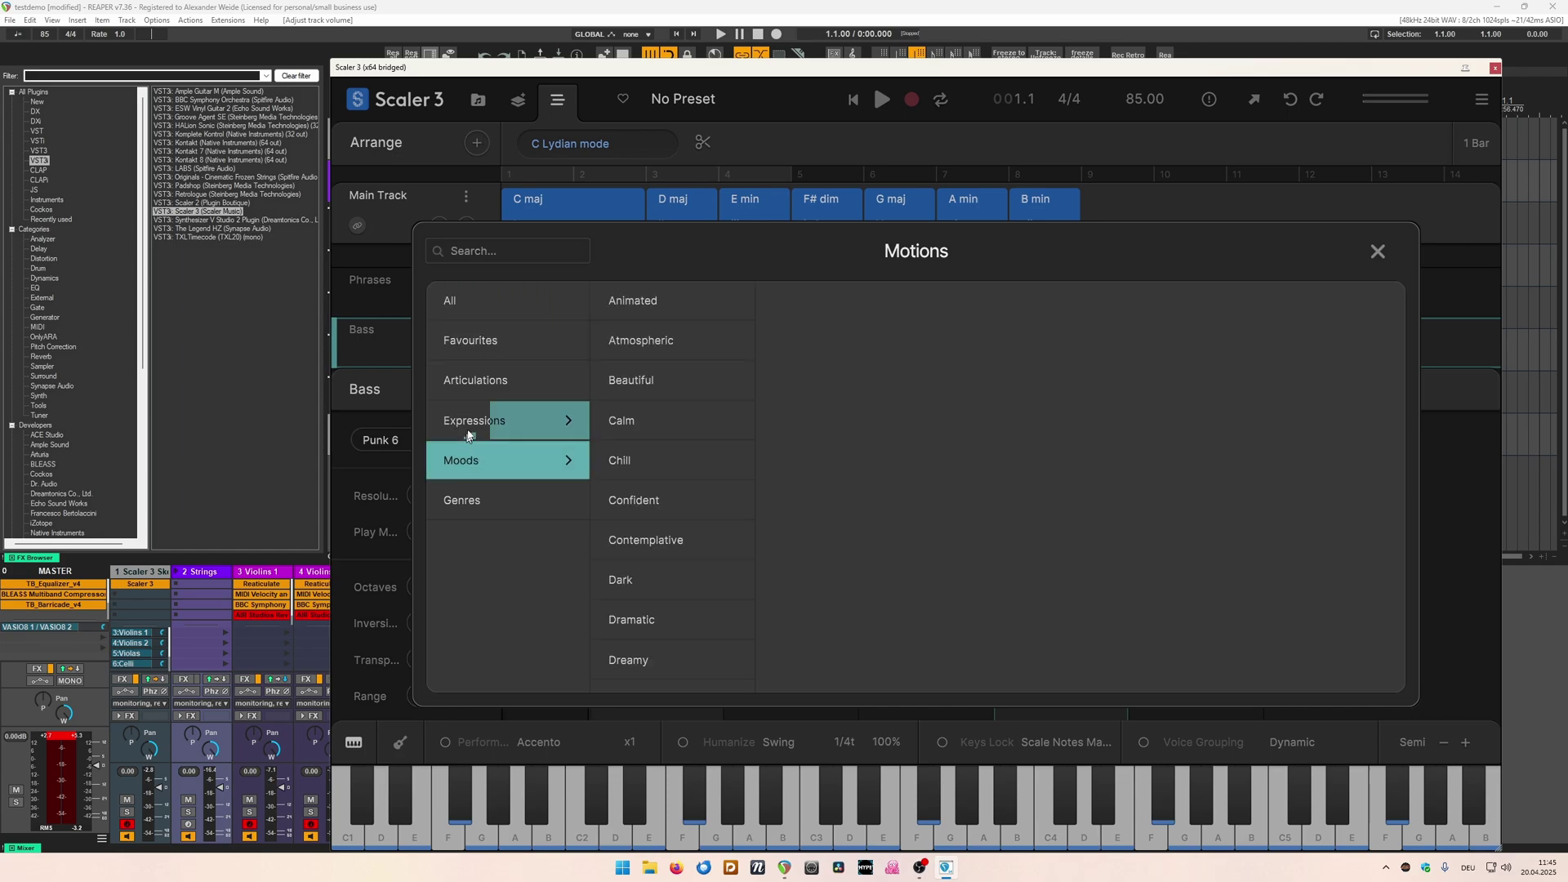
pyautogui.click(470, 421)
pyautogui.click(654, 420)
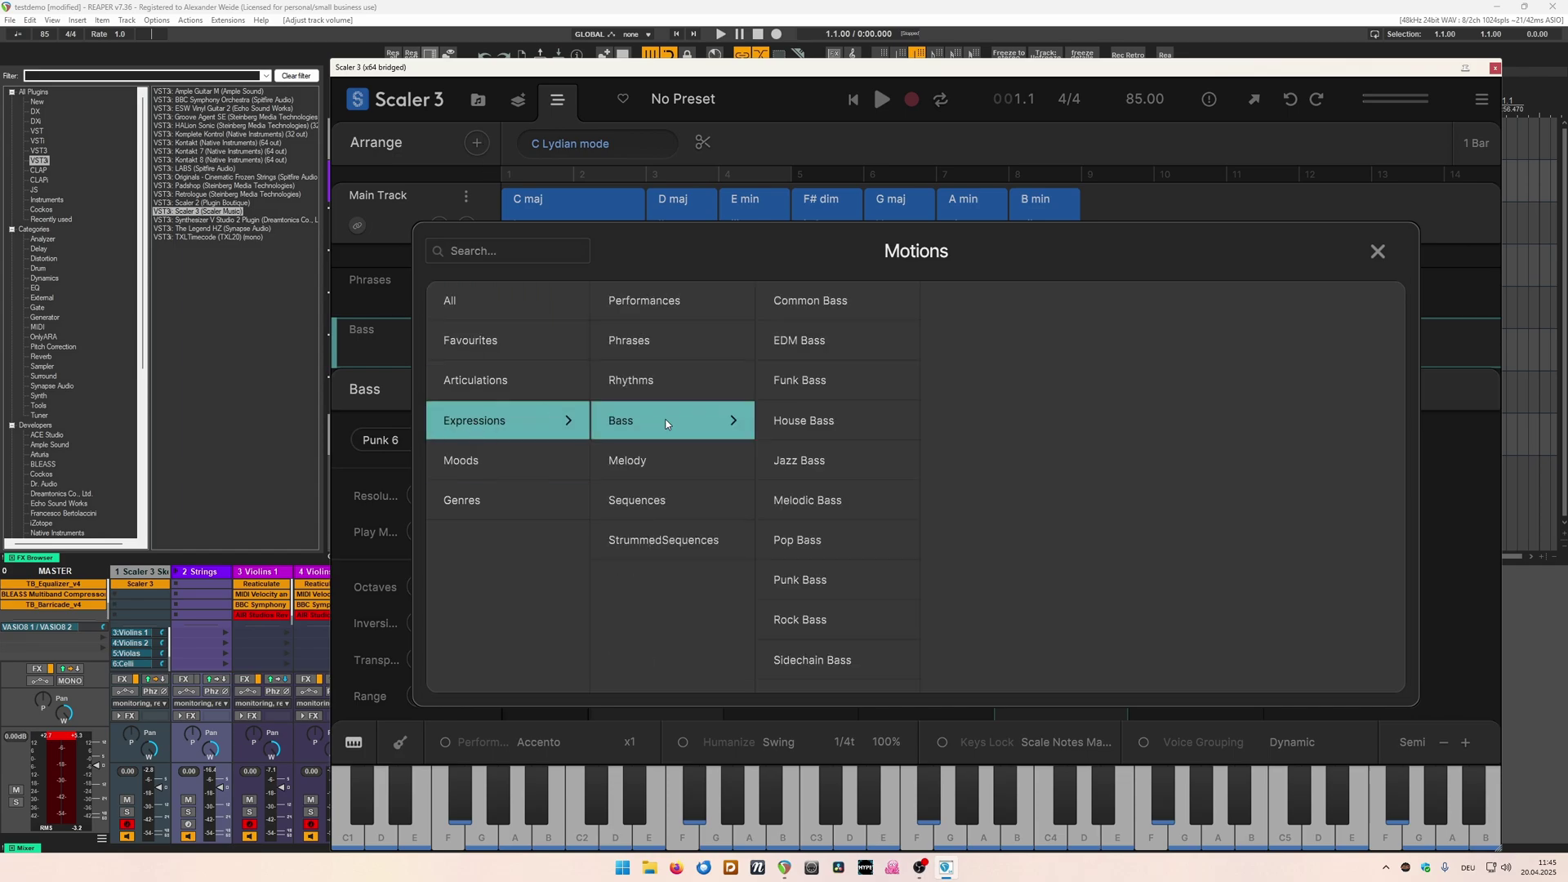
pyautogui.click(865, 462)
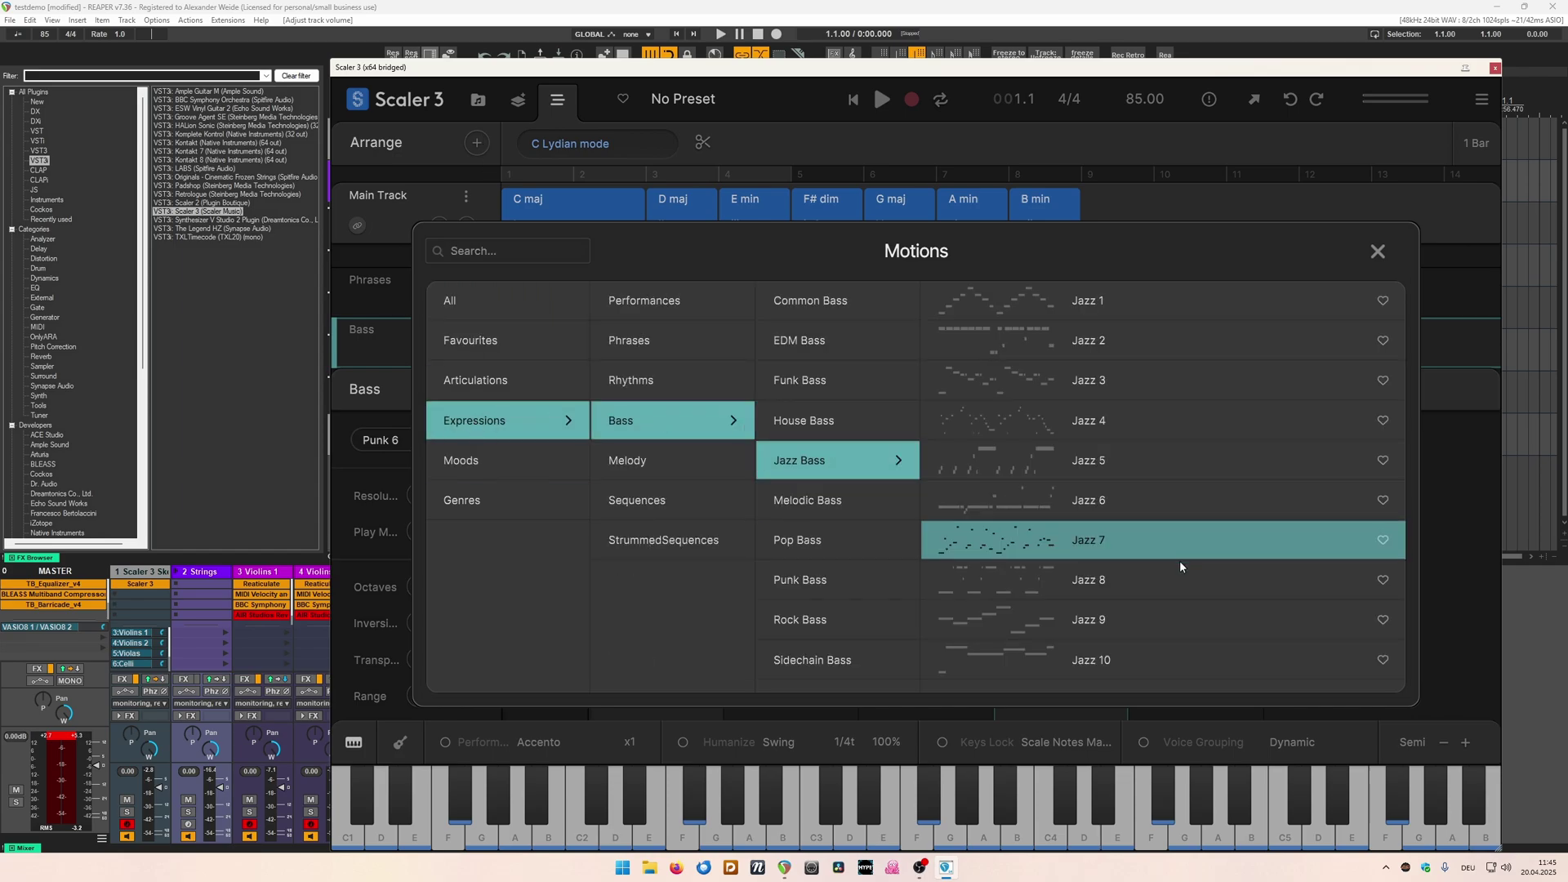
pyautogui.click(1151, 660)
# Select all Jazz 10 notes and drag them out onto a new Bass track.
pyautogui.doubleClick(605, 338)
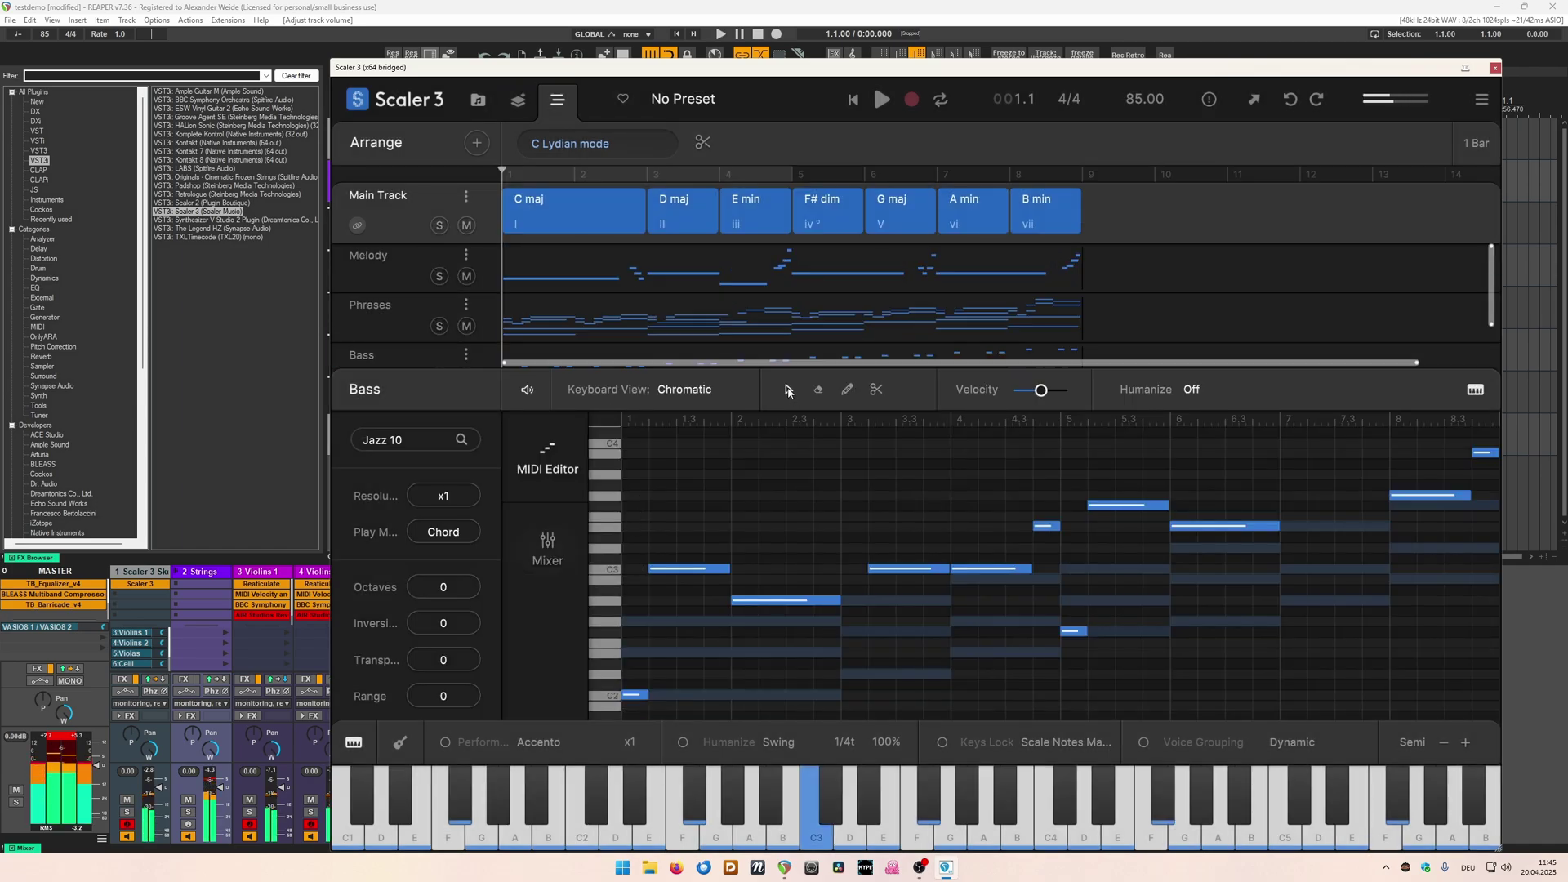
pyautogui.scroll(3, 735, 310)
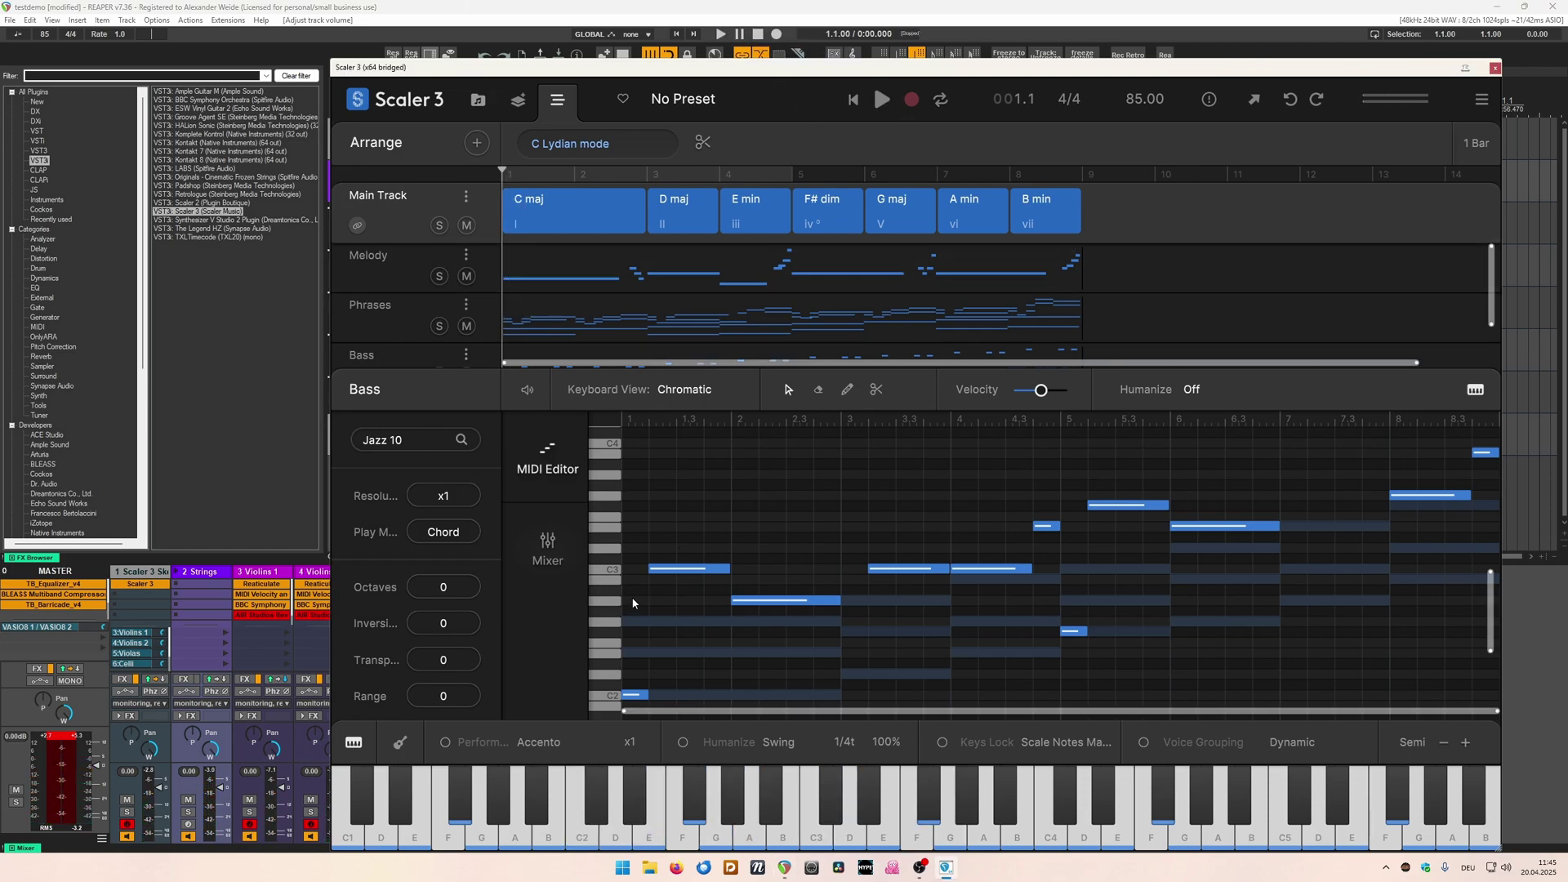
pyautogui.moveTo(650, 447); pyautogui.dragTo(1494, 720)
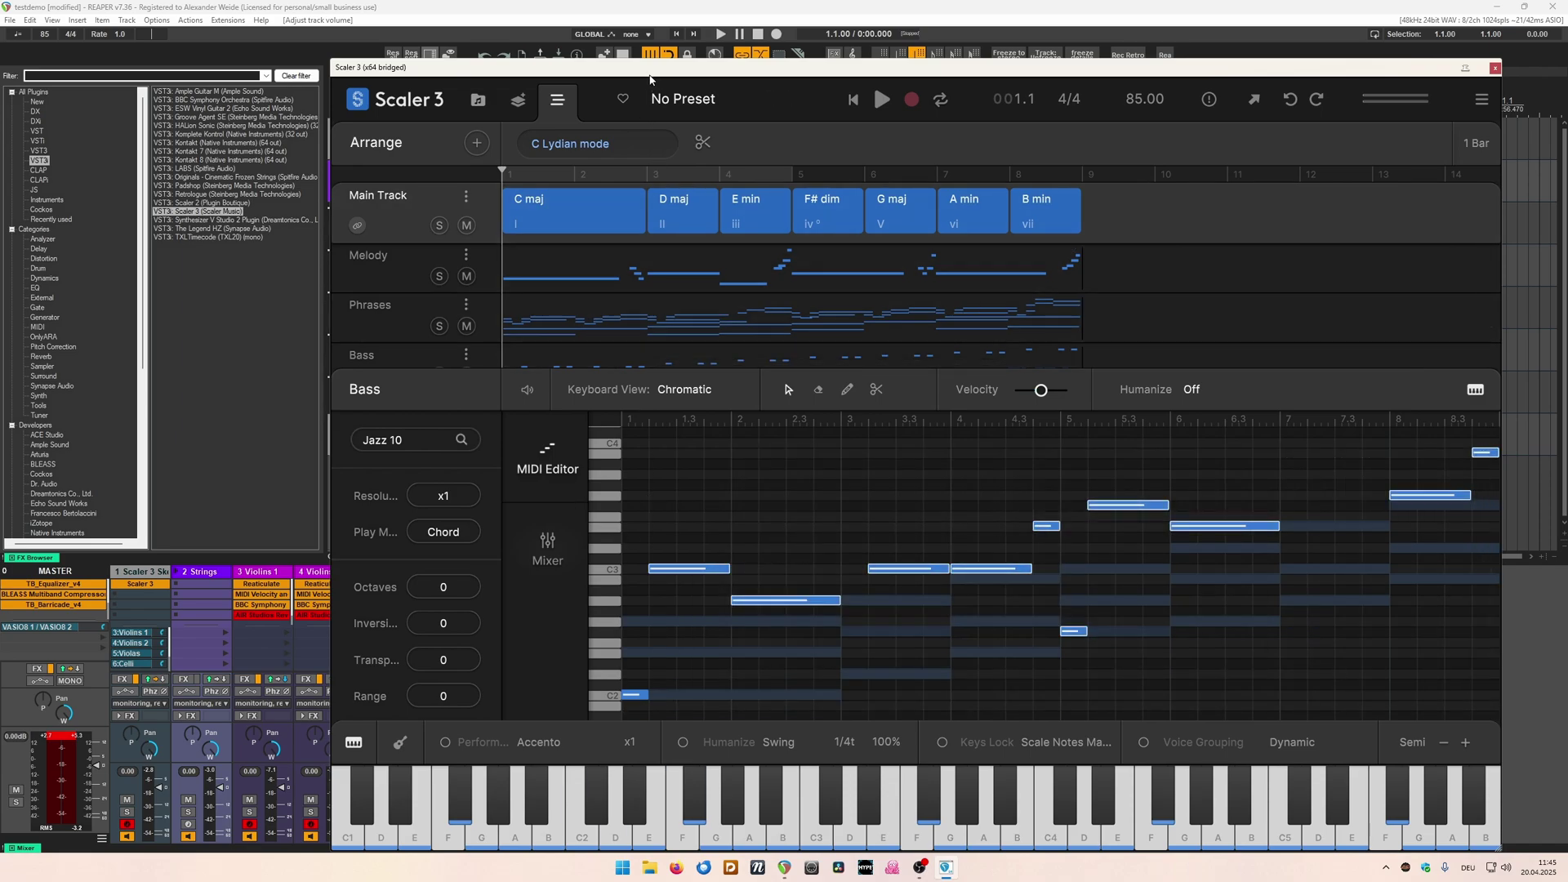
pyautogui.moveTo(1159, 108)
pyautogui.mouseDown()
pyautogui.moveTo(1195, 117)
pyautogui.moveTo(1131, 120)
pyautogui.mouseUp()
pyautogui.moveTo(521, 460); pyautogui.dragTo(490, 360)
# Assign the new Jazz 10 Bass track to MIDI channel 5 and close Scaler 3.
pyautogui.click(438, 348)
pyautogui.moveTo(522, 386)
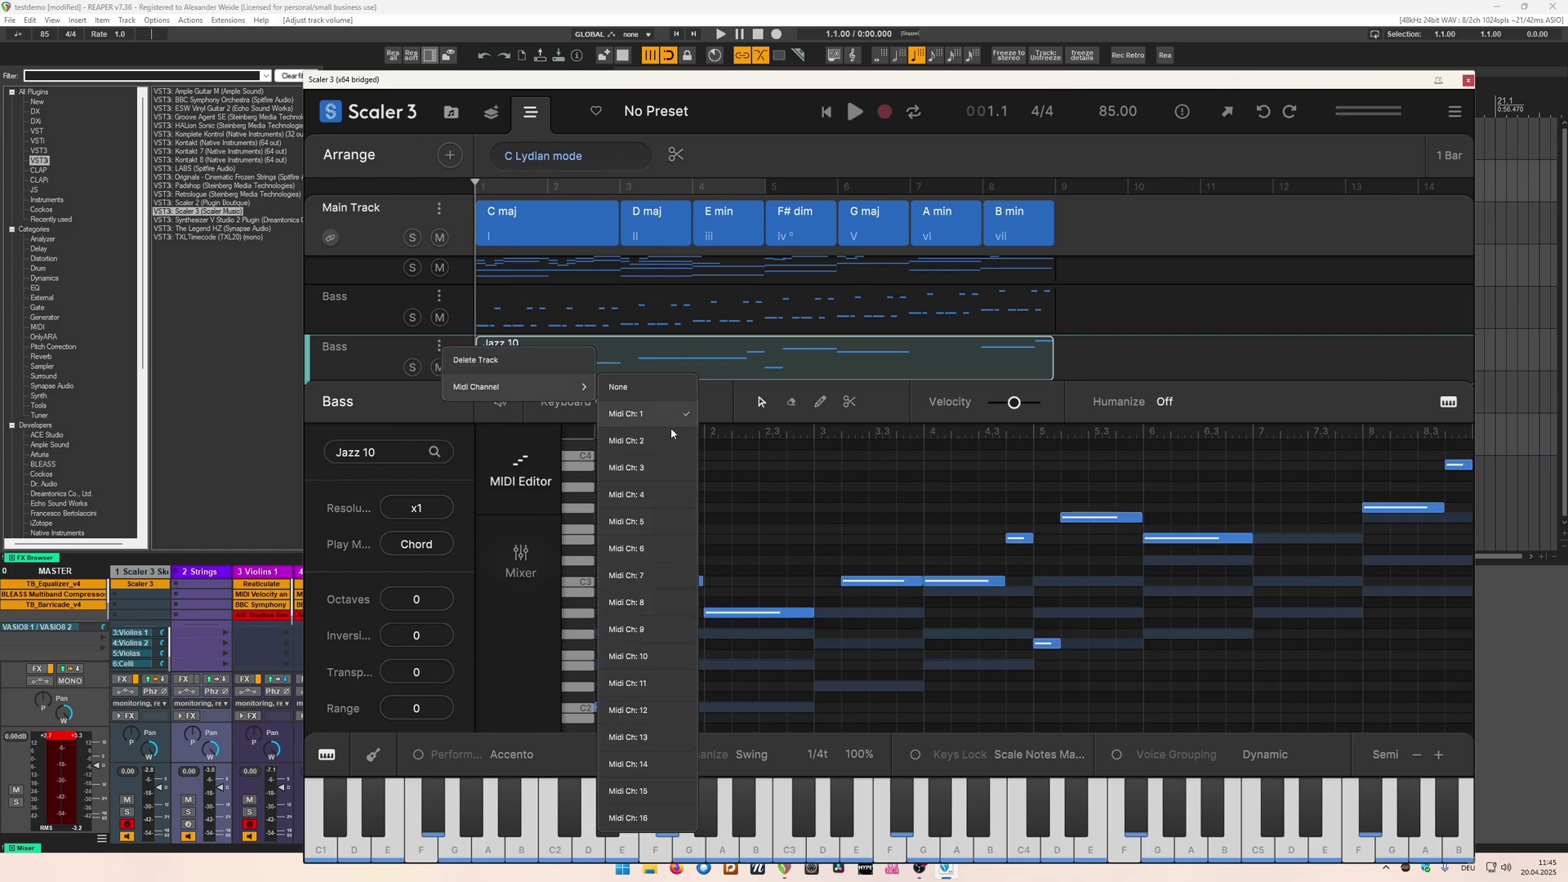
pyautogui.click(649, 522)
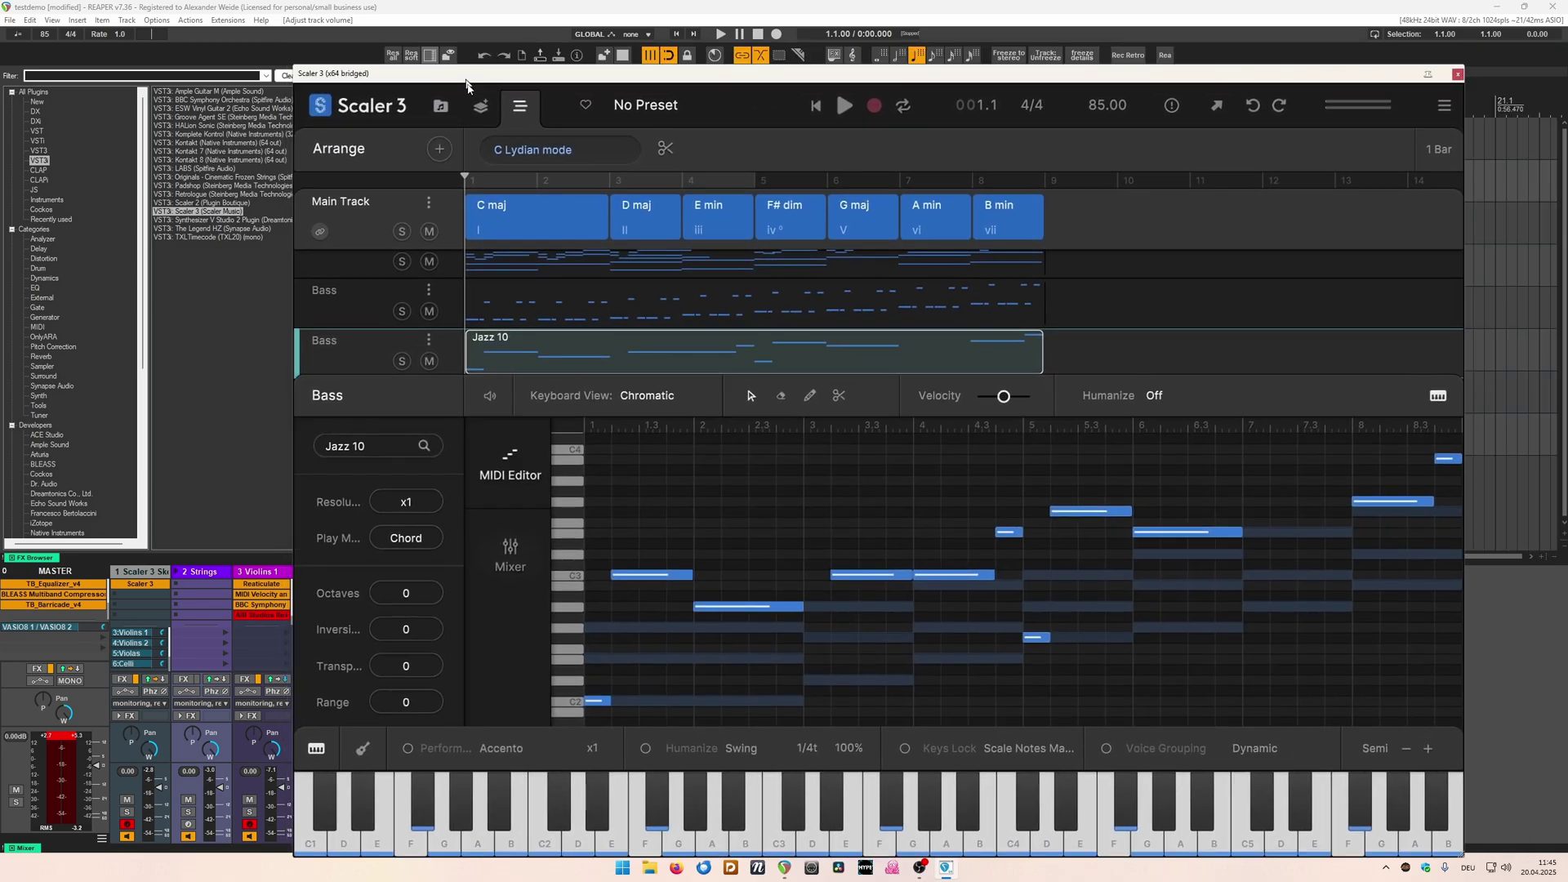
pyautogui.click(439, 348)
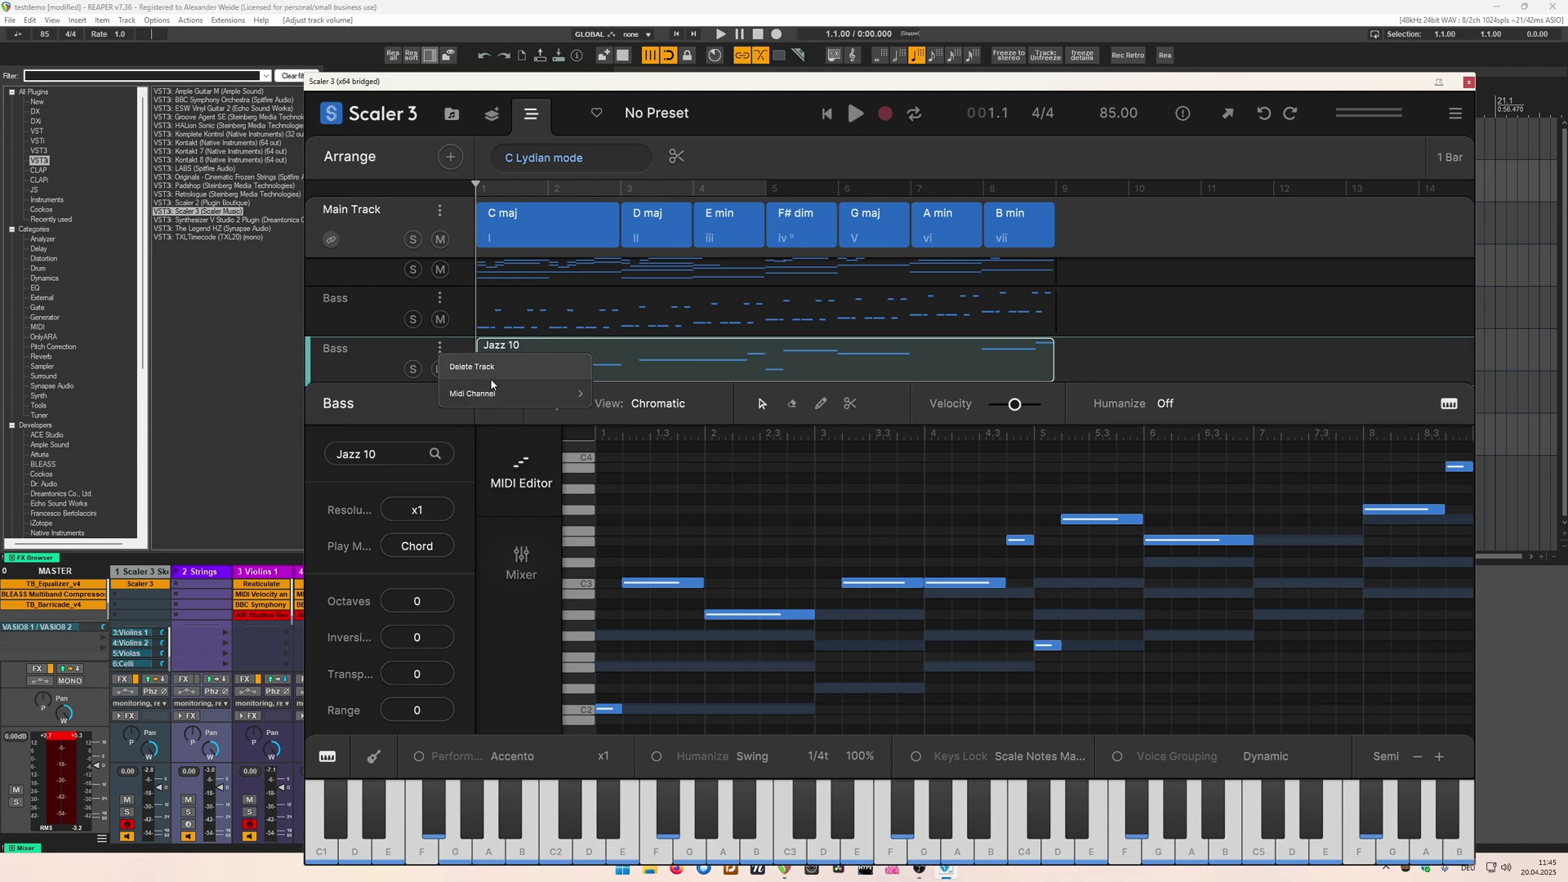
pyautogui.moveTo(495, 394)
pyautogui.click(572, 311)
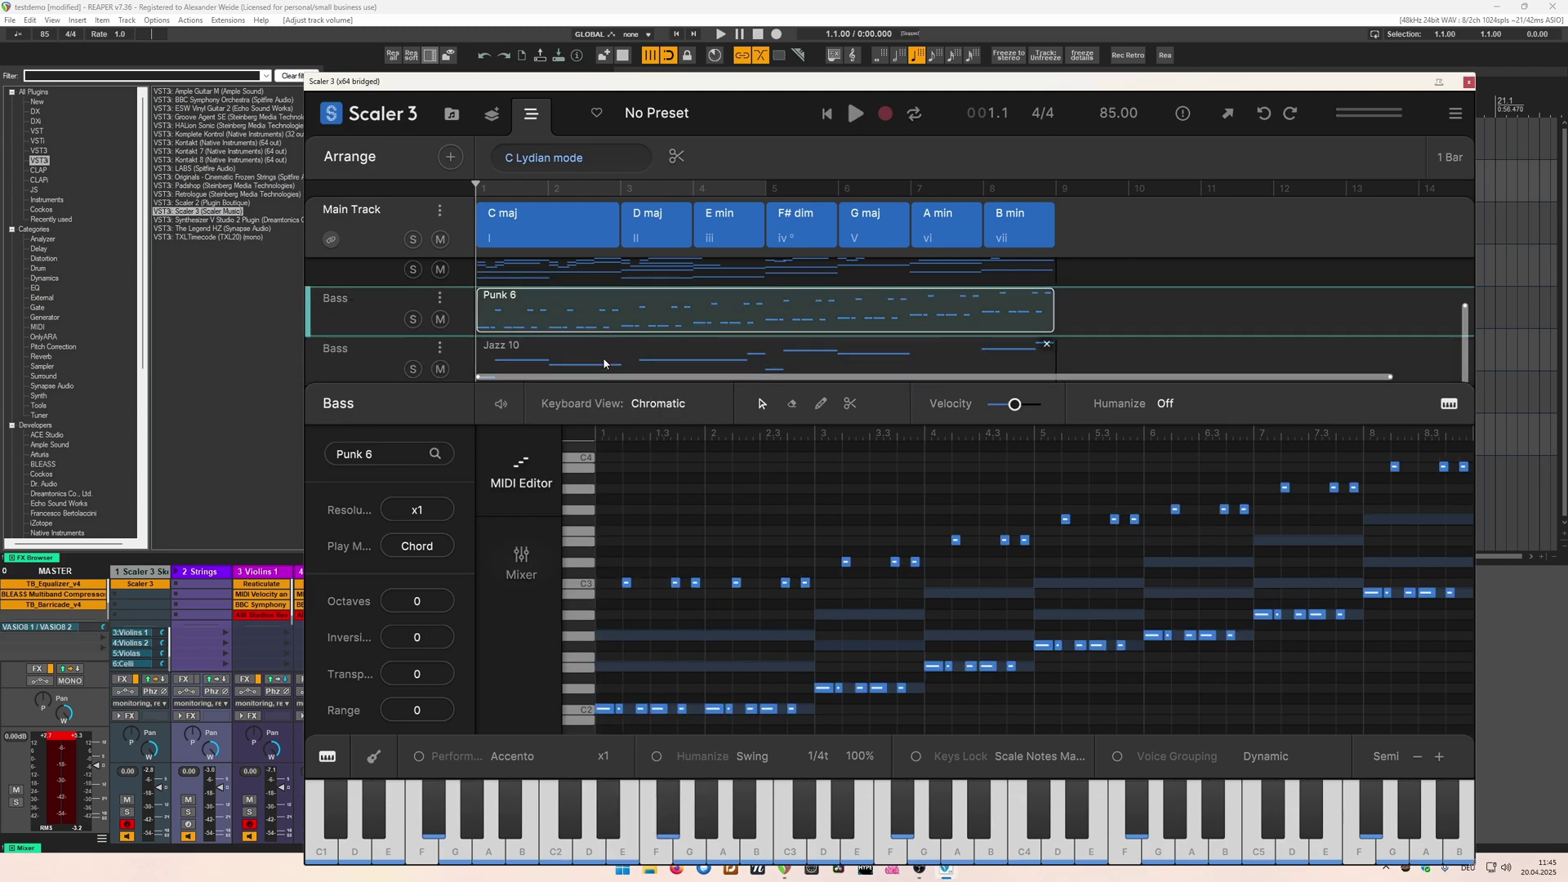
pyautogui.click(618, 357)
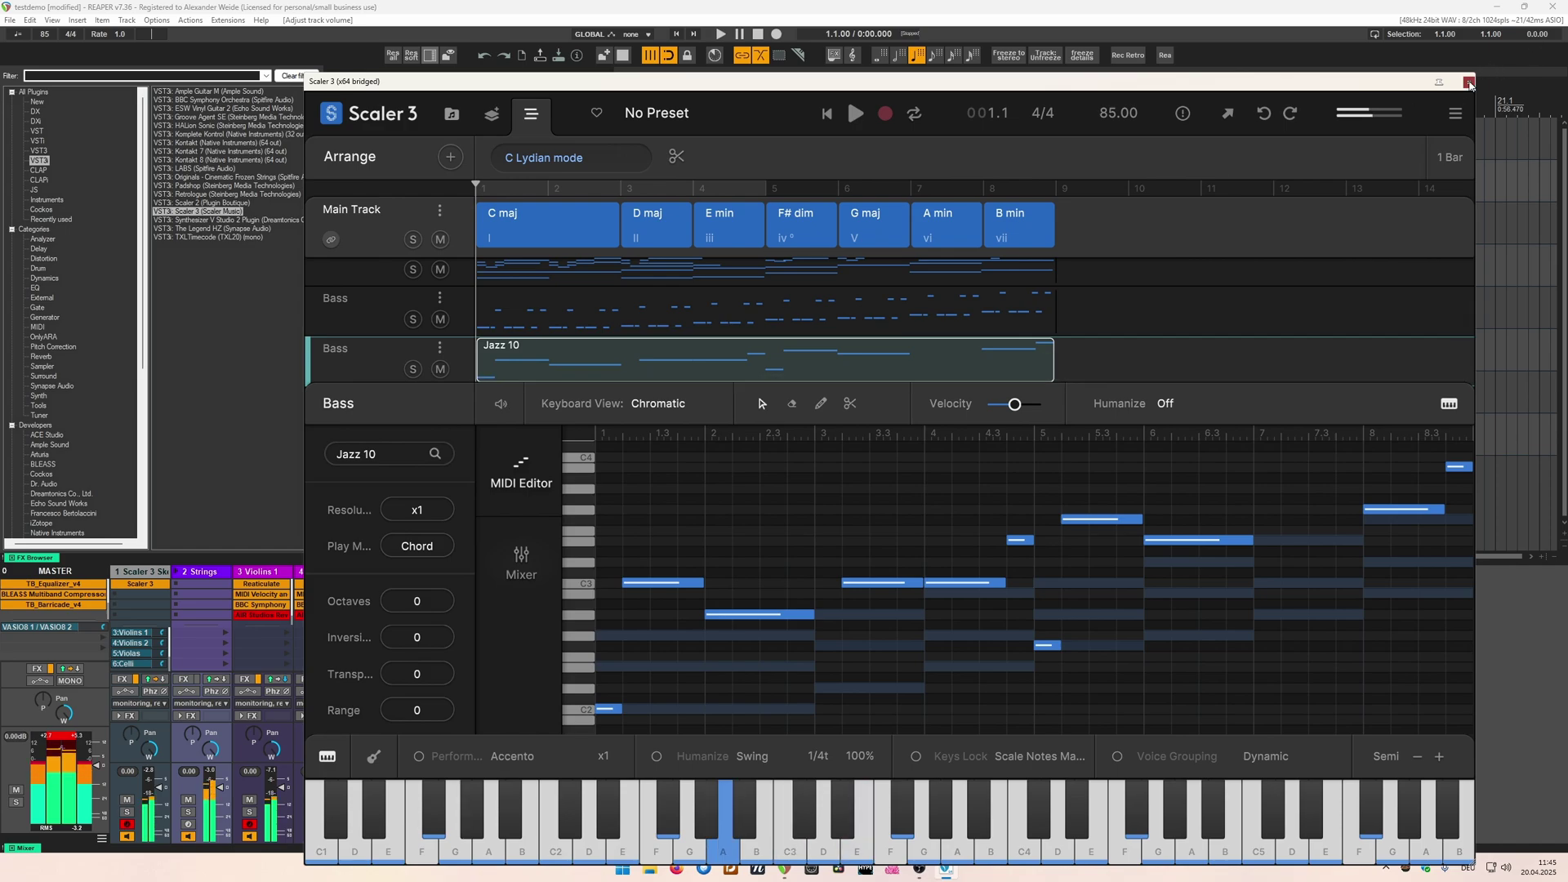
pyautogui.click(825, 67)
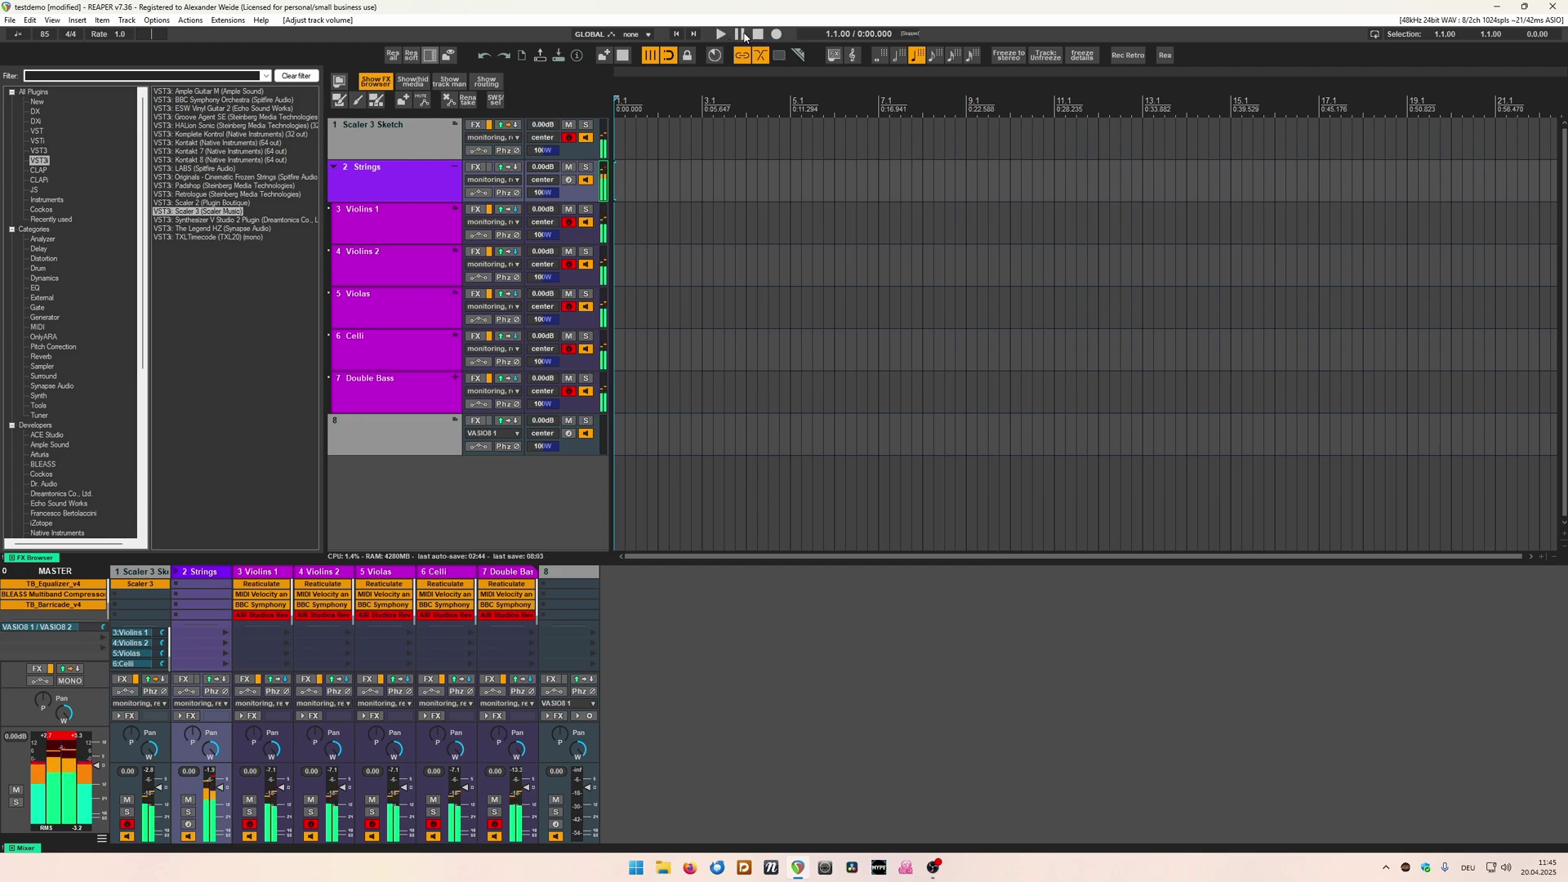
# Stop playback and set Double Bass's Scaler 3 Sketch receive to MIDI channel 5.
pyautogui.click(755, 37)
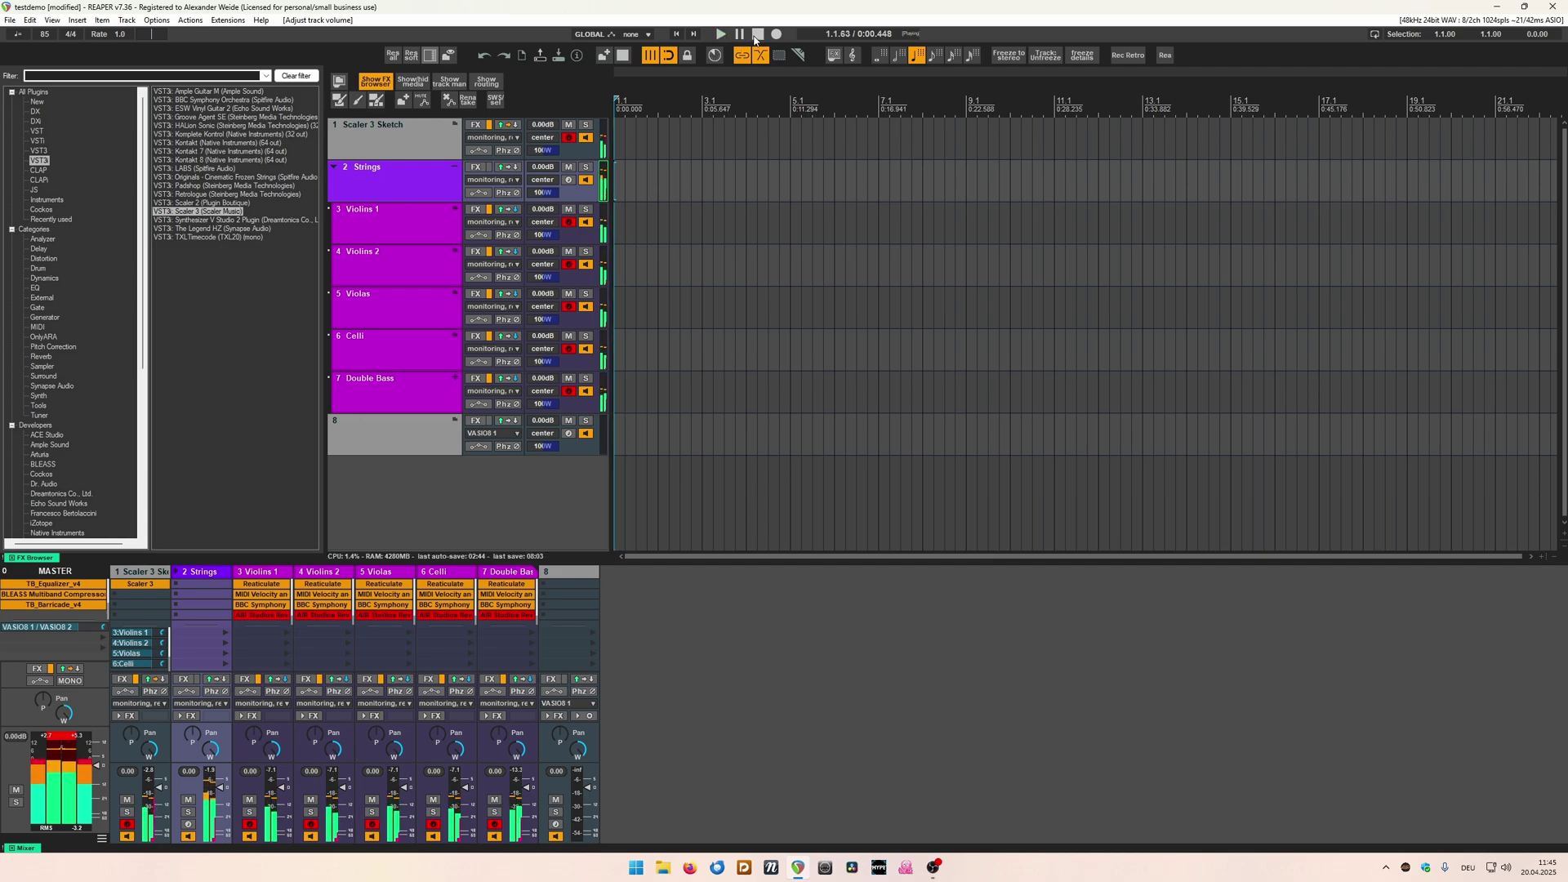
pyautogui.click(508, 379)
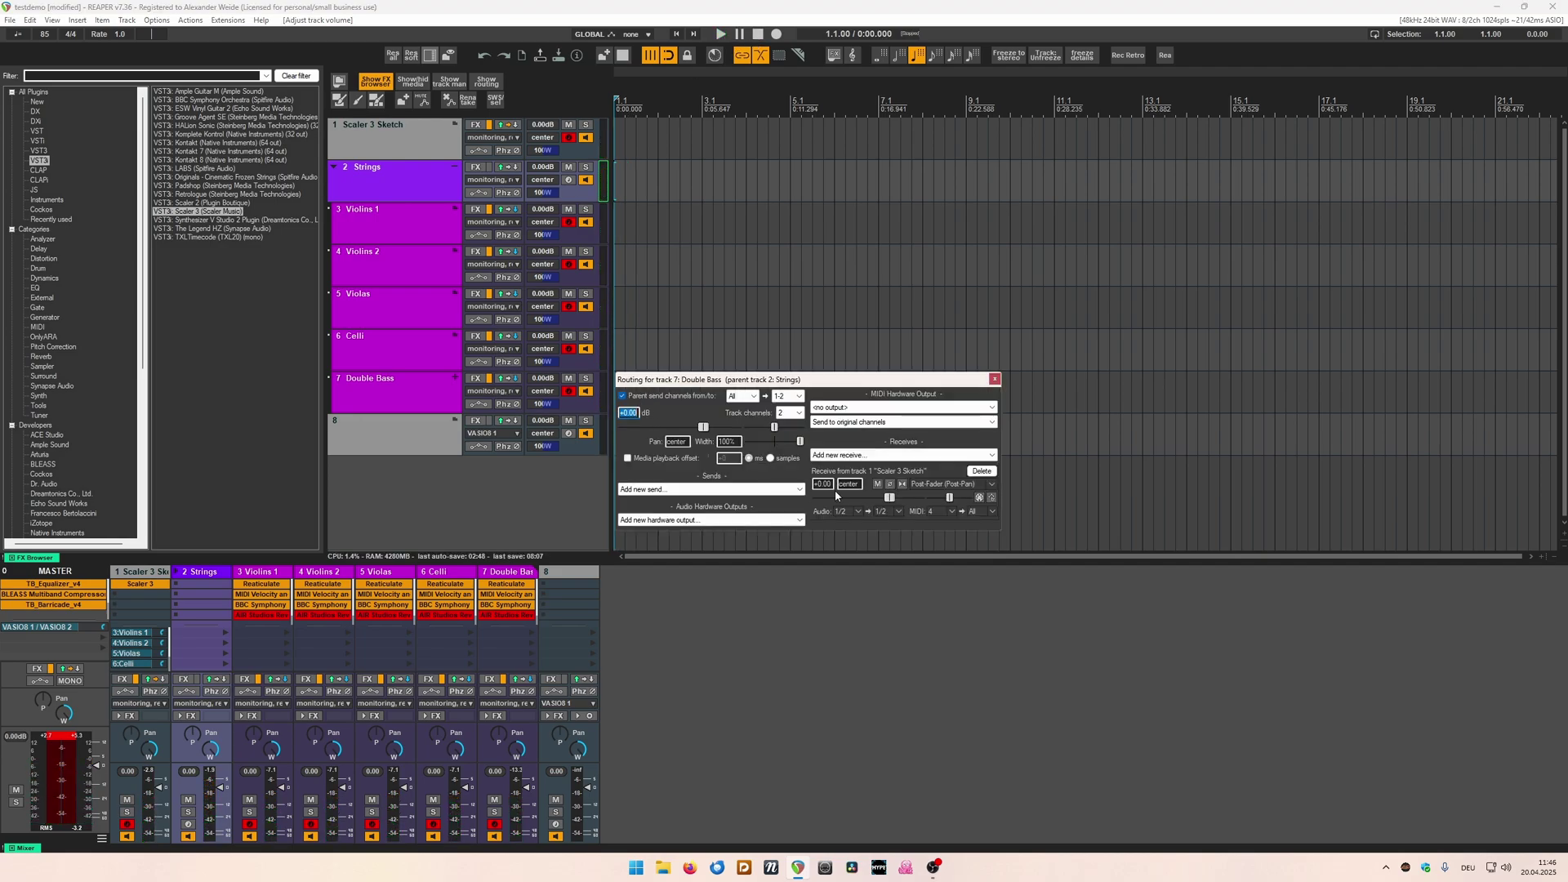
pyautogui.click(945, 512)
pyautogui.click(952, 508)
pyautogui.click(953, 515)
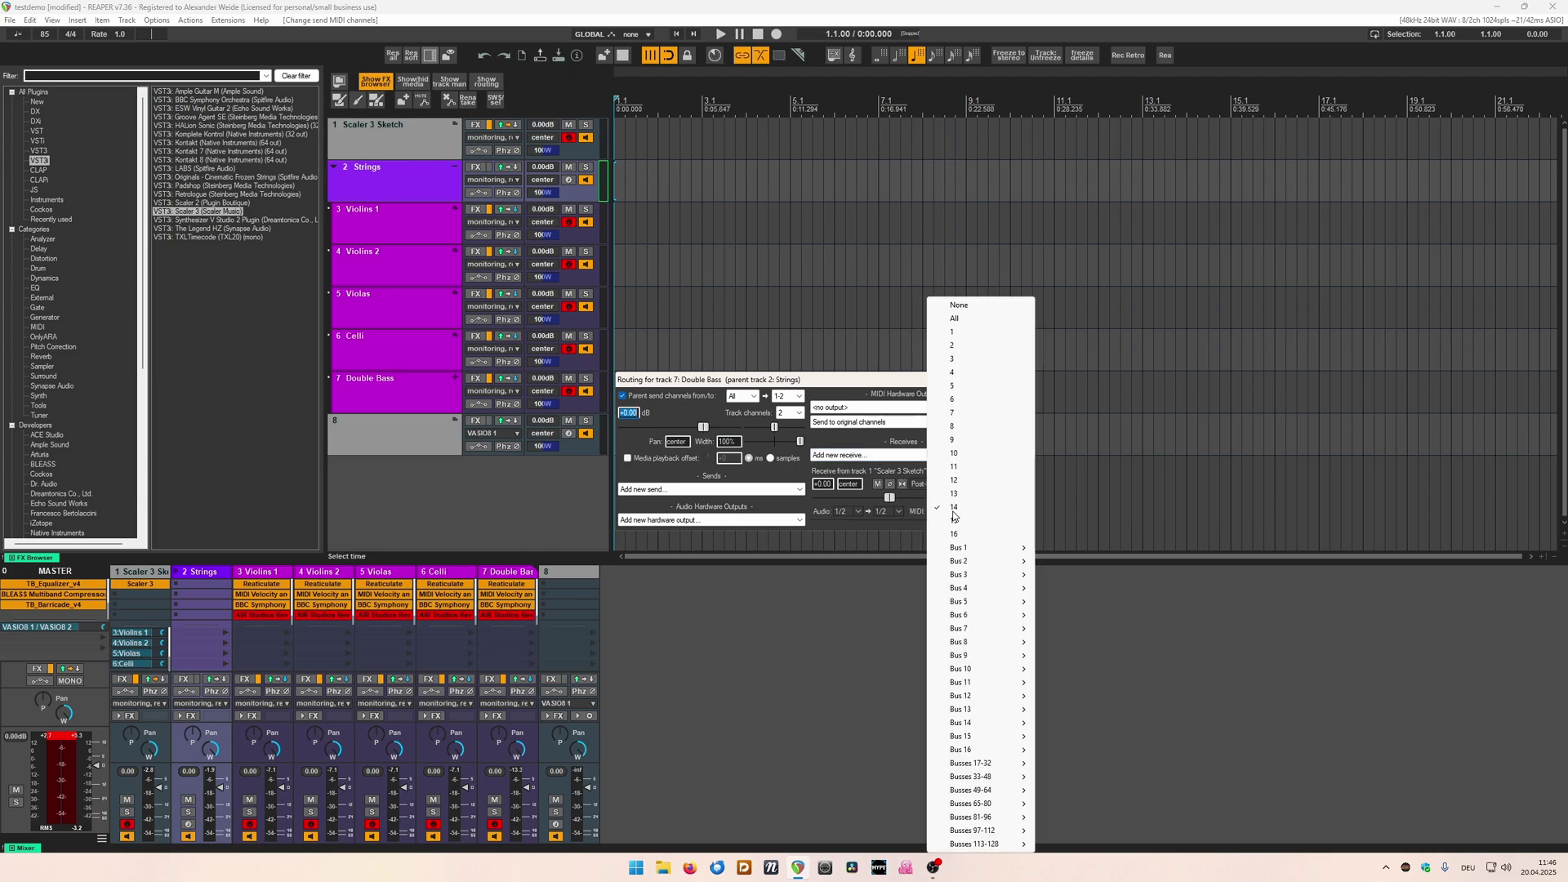
pyautogui.click(953, 389)
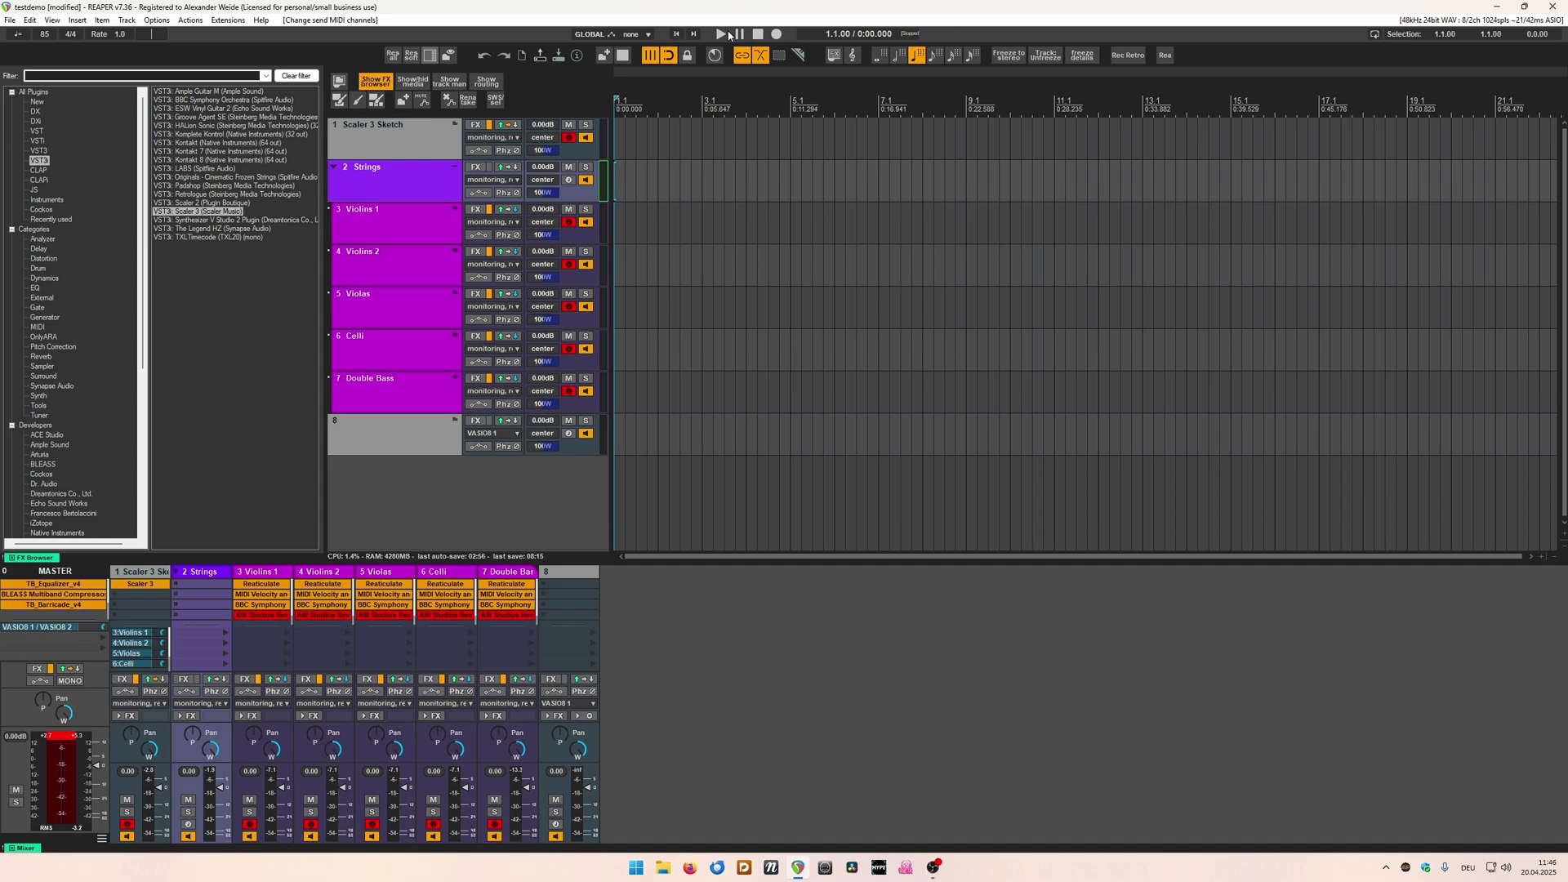
pyautogui.click(723, 35)
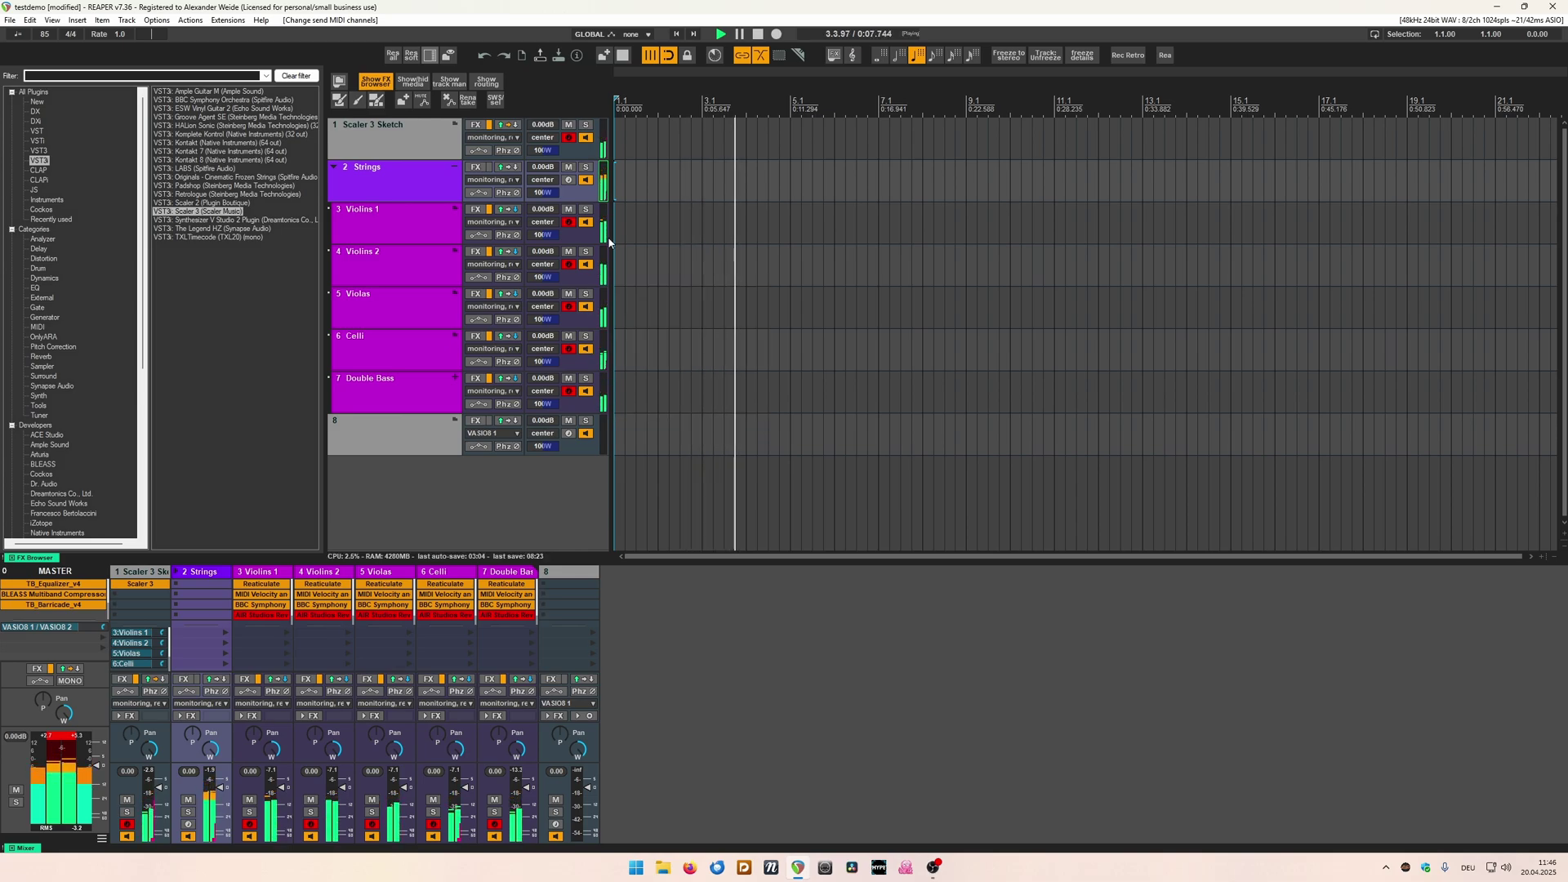
pyautogui.click(57, 756)
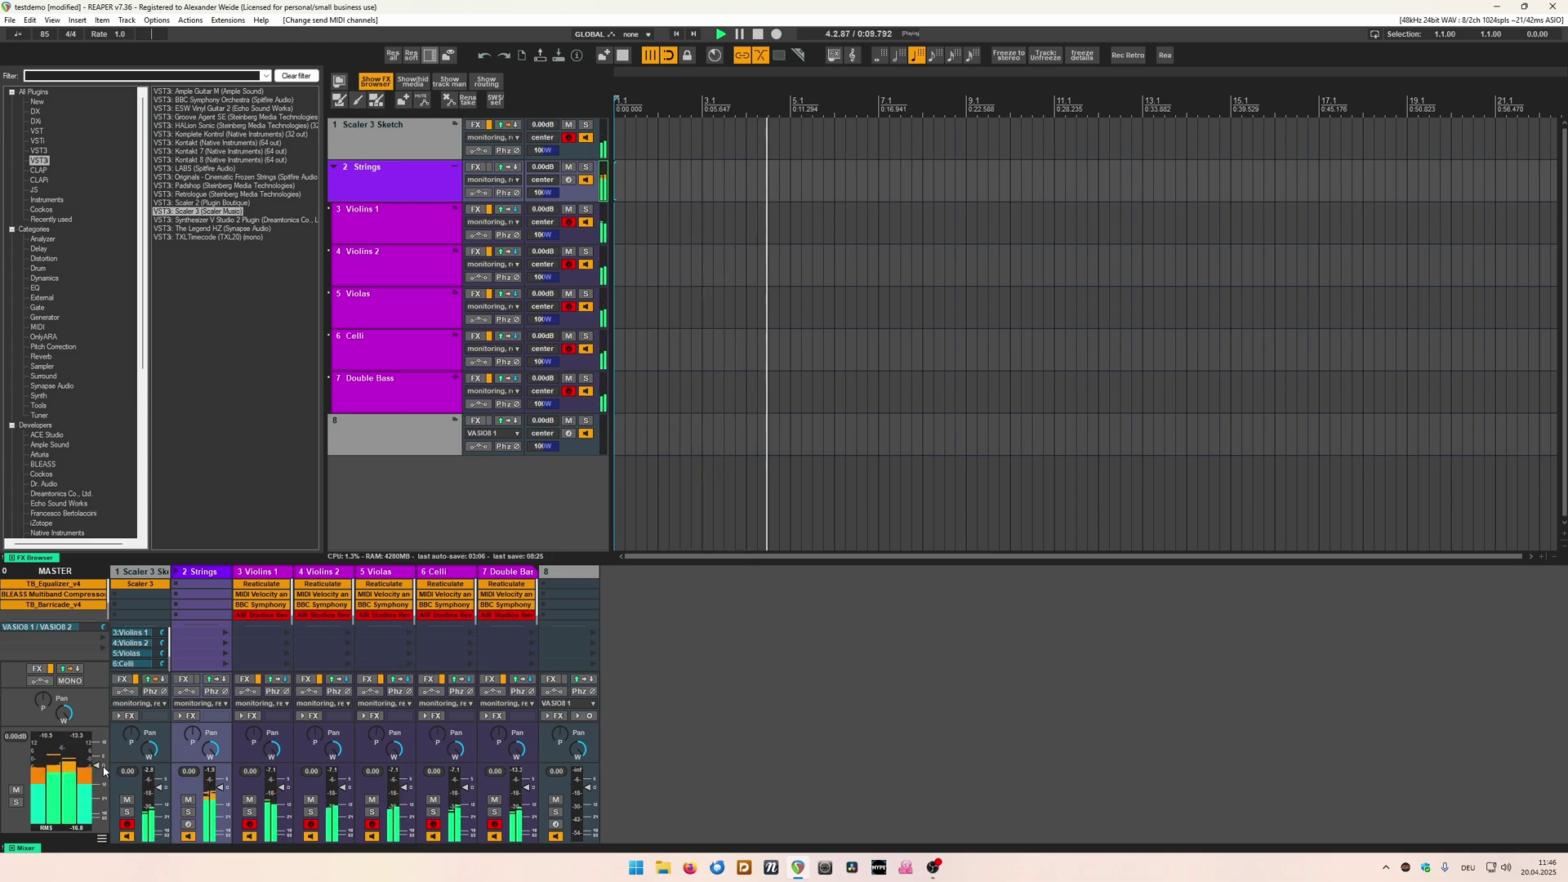
pyautogui.click(758, 36)
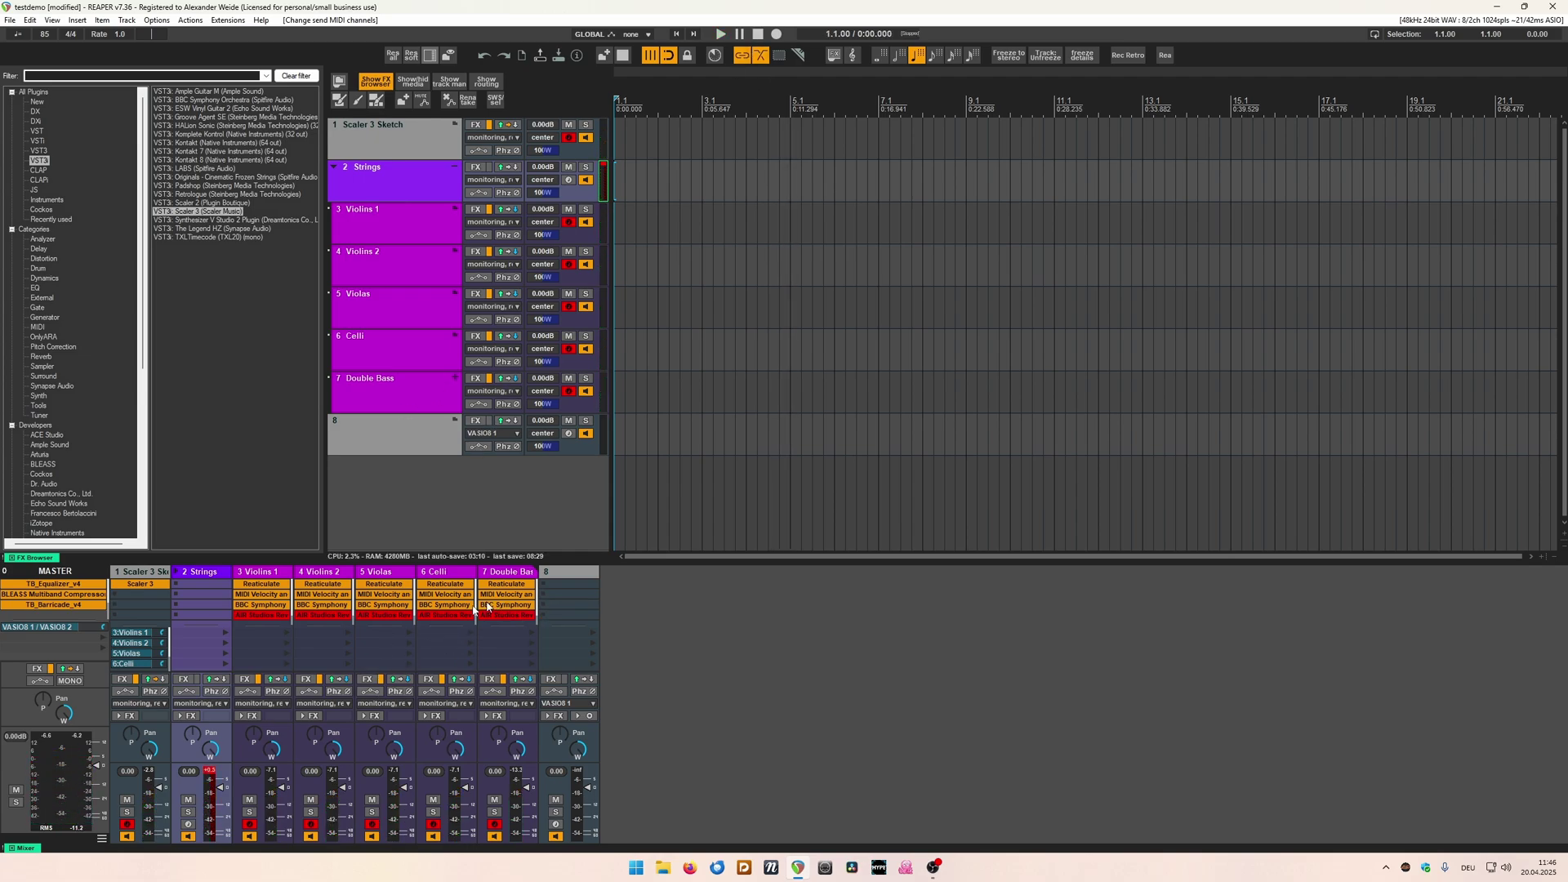
# Reopen Scaler 3, select the B min chord, and set the second Bass strip's sound to None.
pyautogui.click(129, 587)
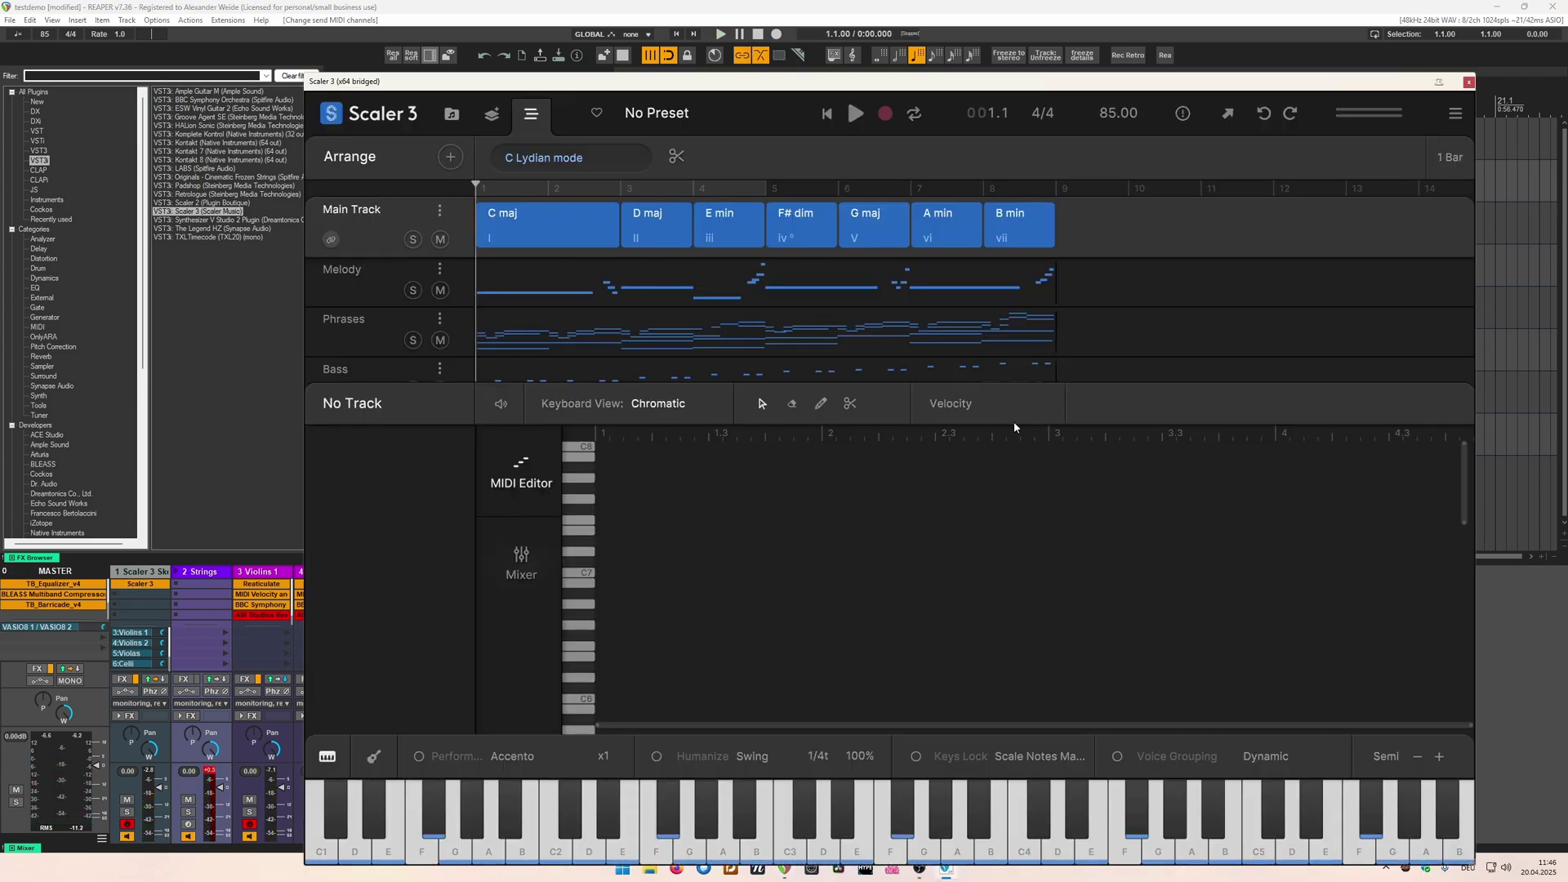
pyautogui.click(492, 120)
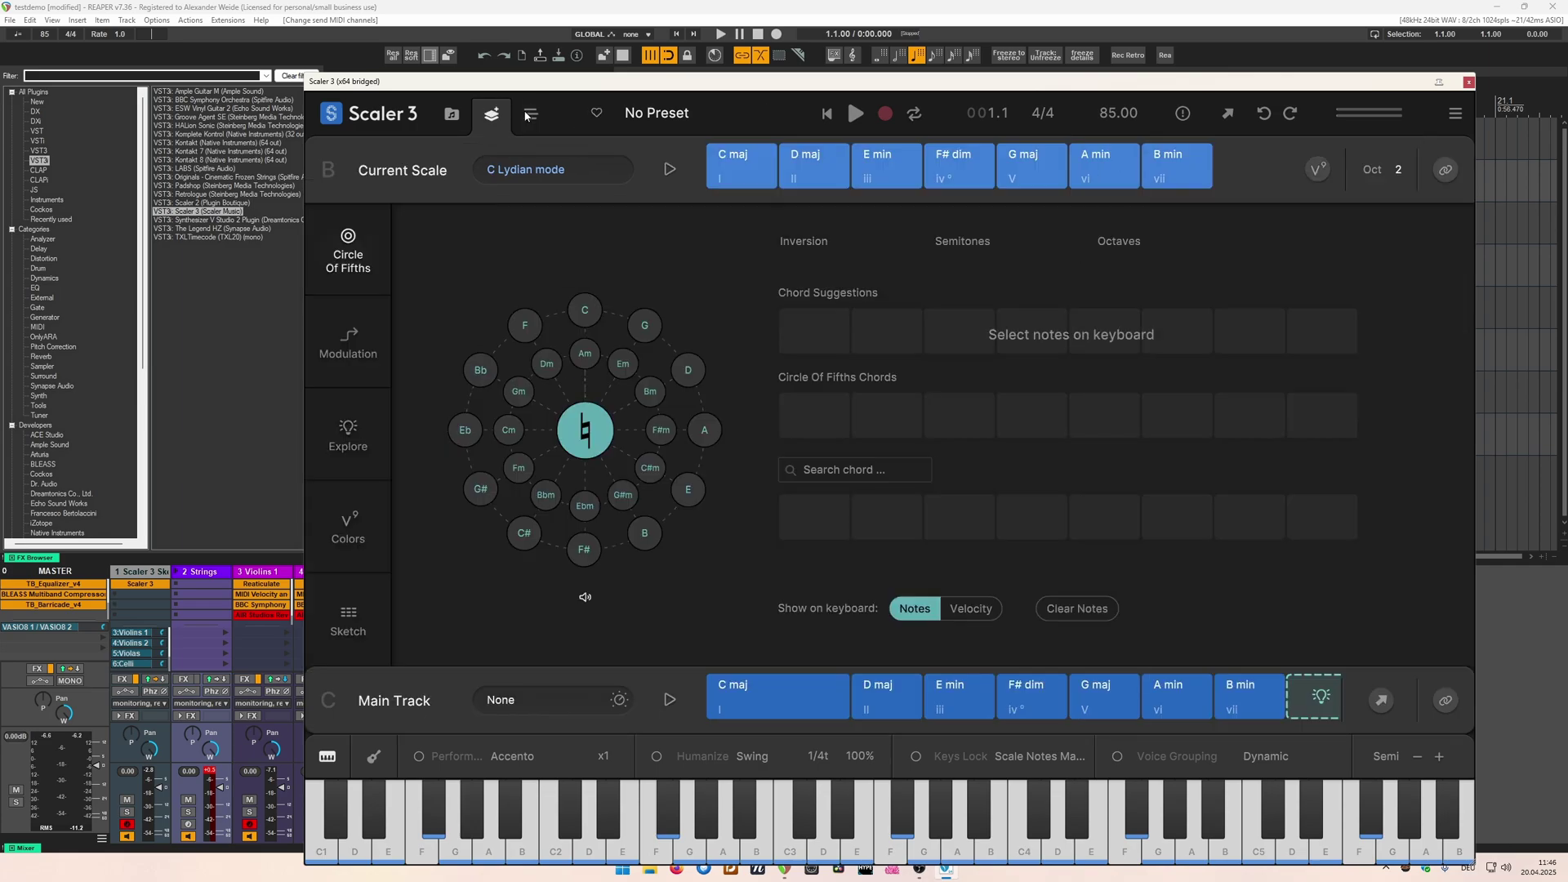
pyautogui.click(527, 117)
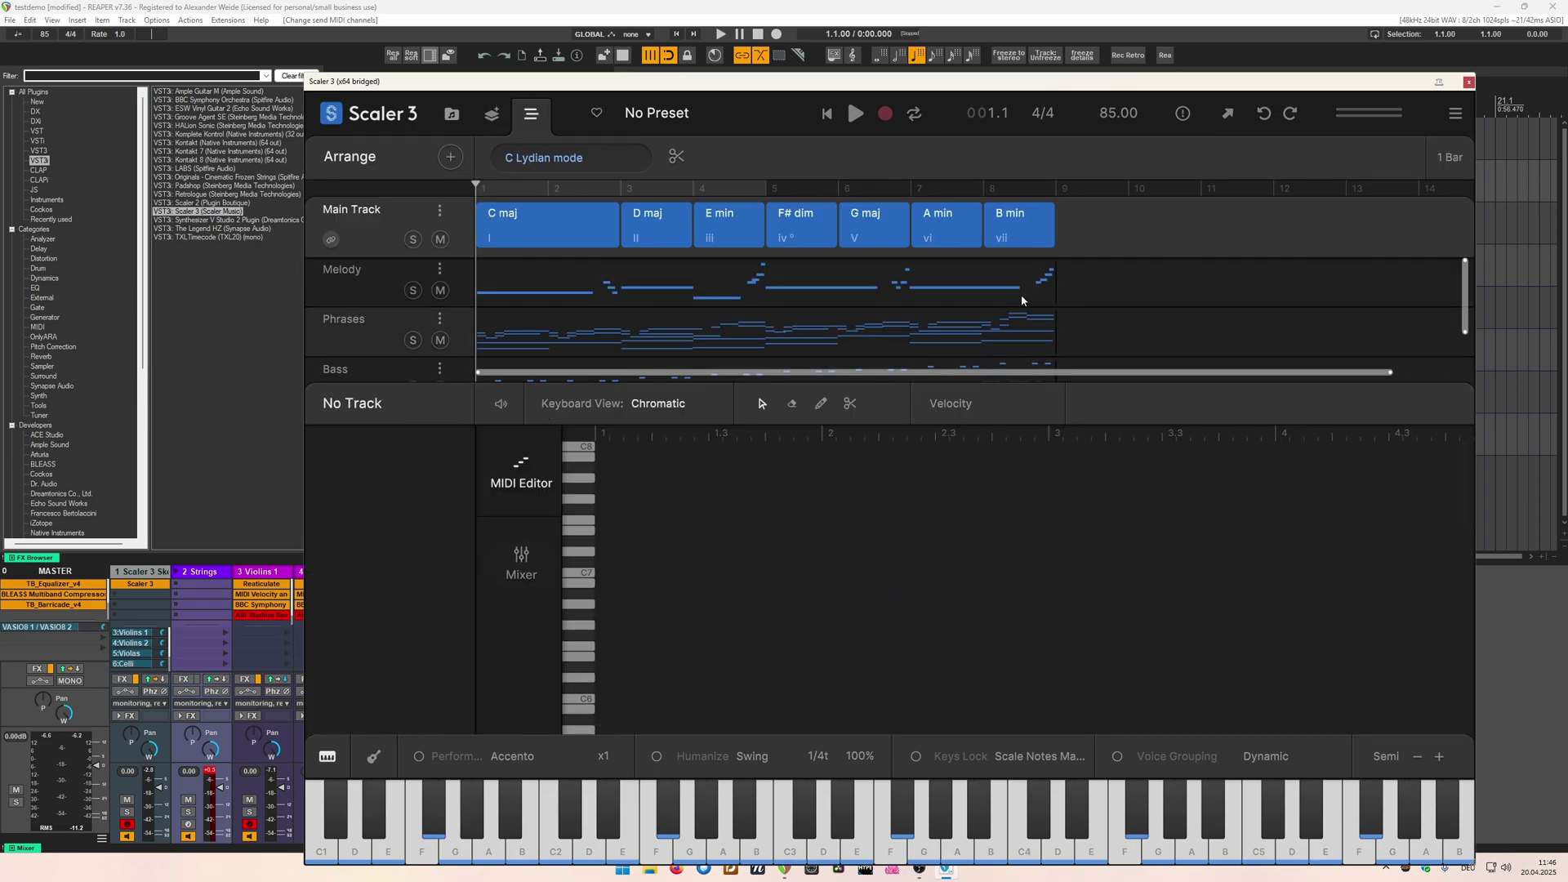
pyautogui.click(1018, 225)
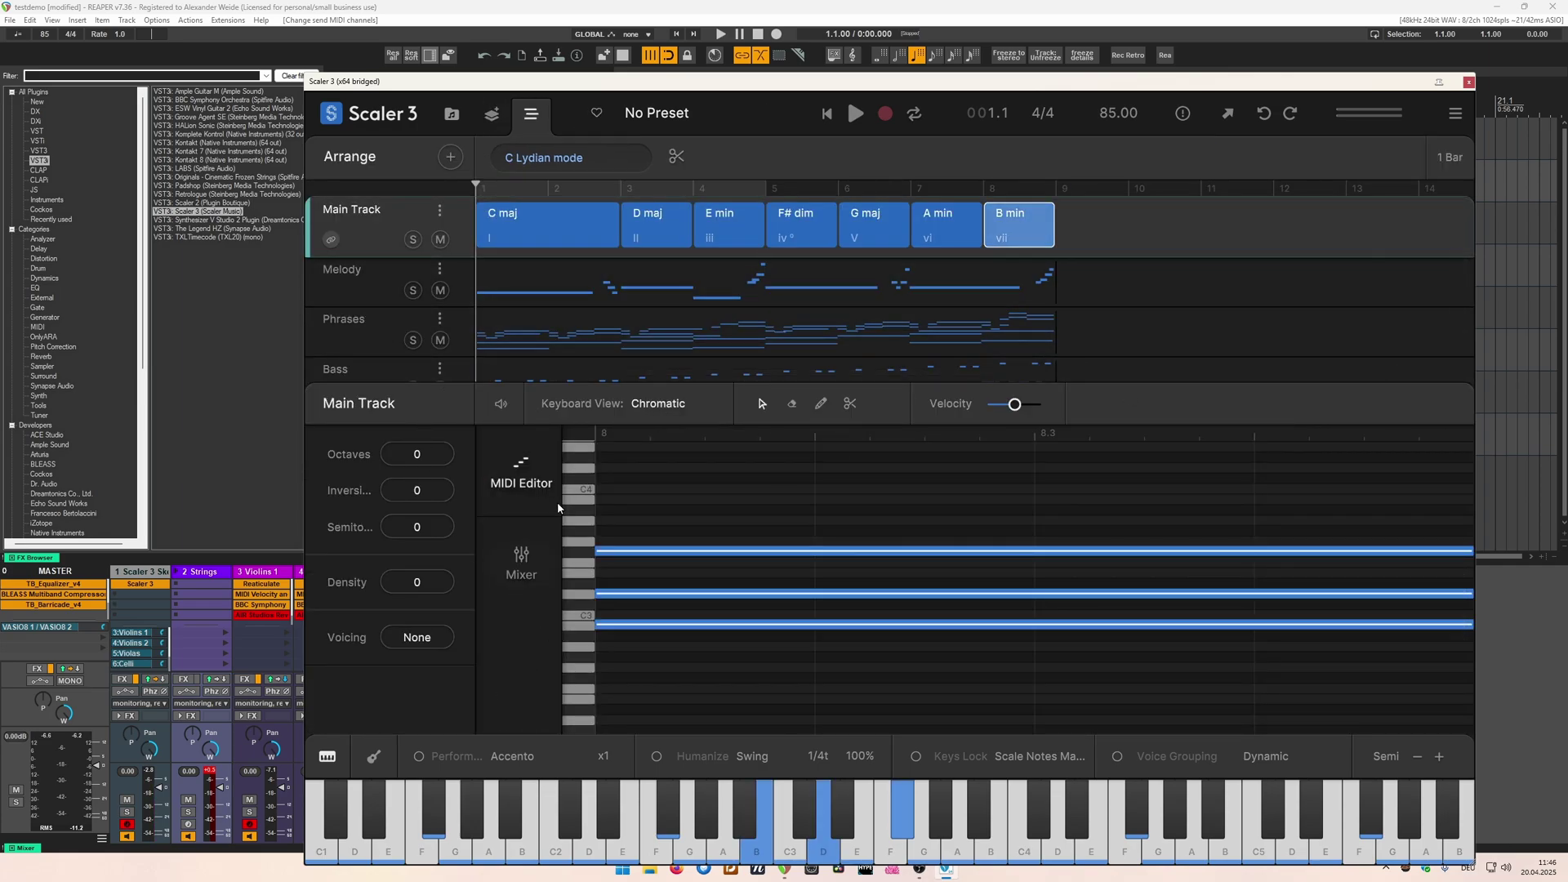
pyautogui.click(521, 564)
pyautogui.click(1168, 580)
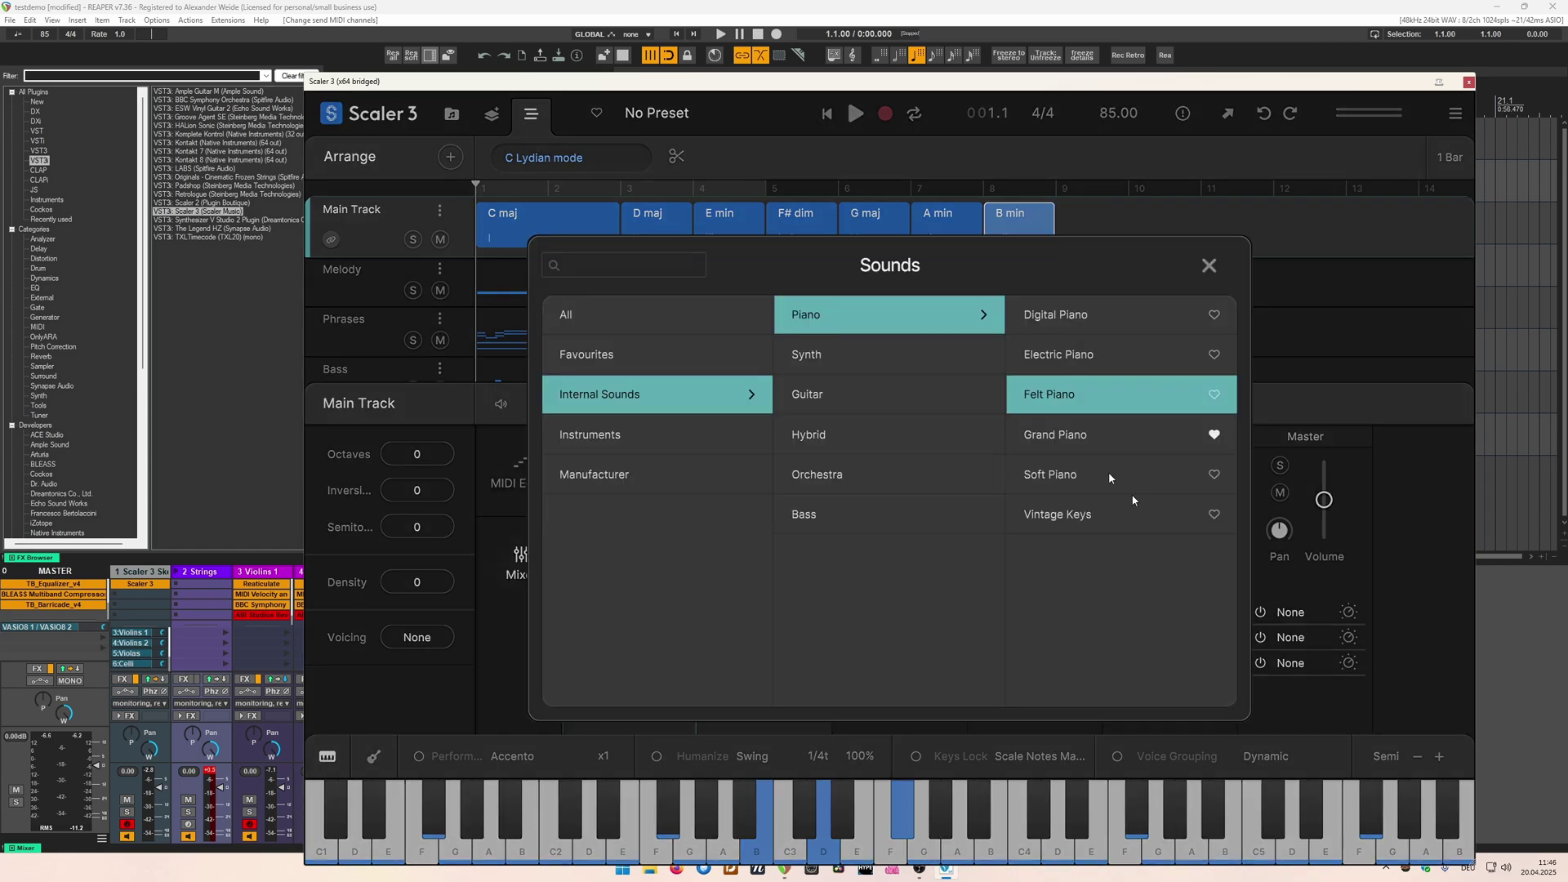
pyautogui.click(791, 328)
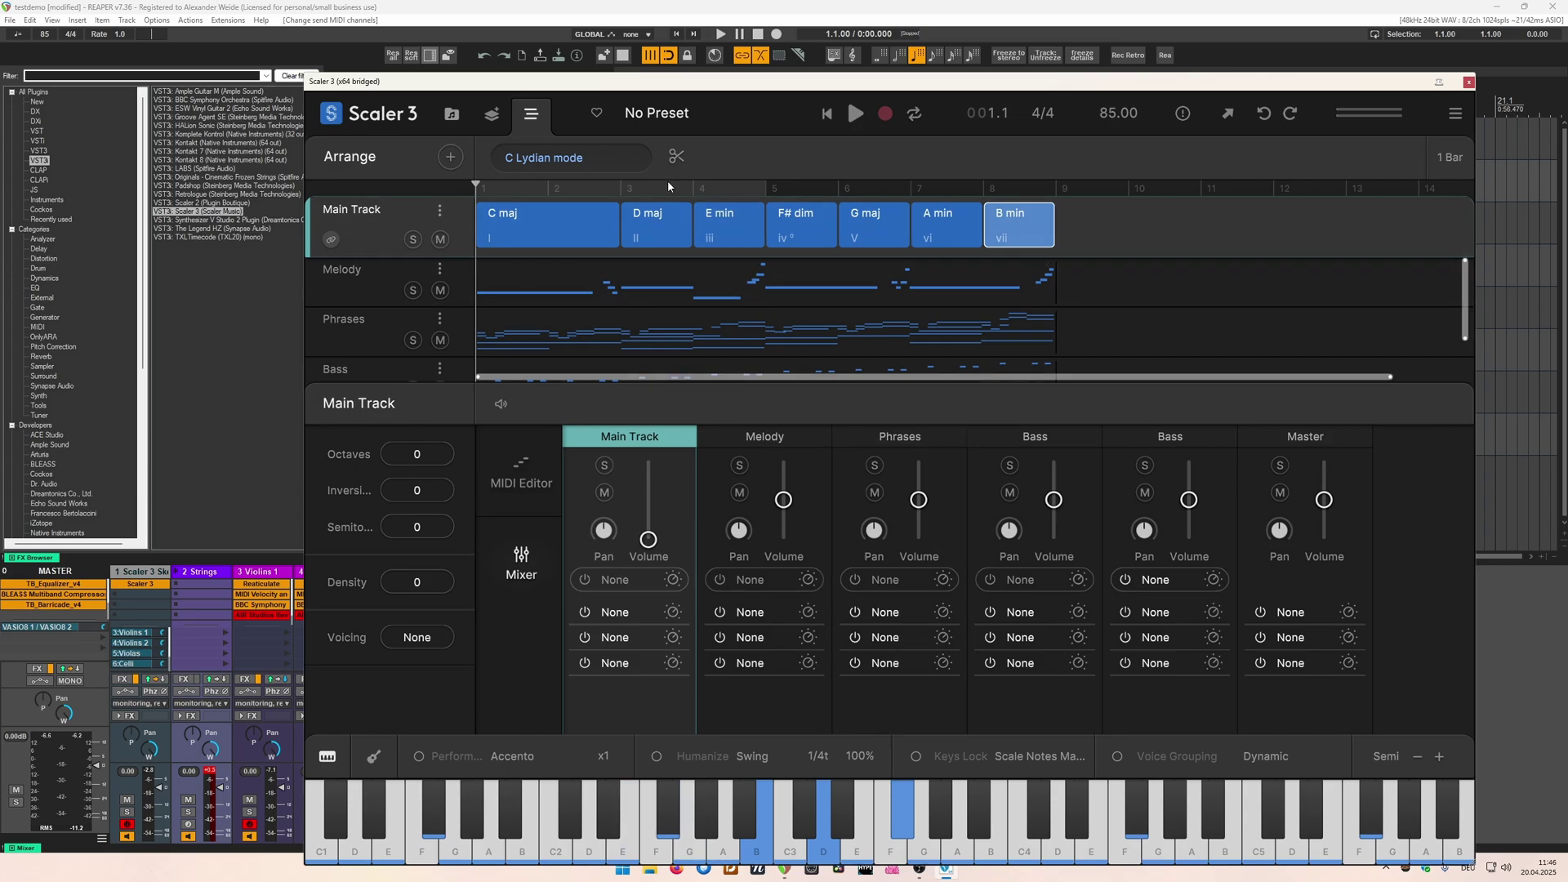
# Drag the Scaler 3 window to the screen's right edge to expose REAPER's tracks.
pyautogui.moveTo(597, 87); pyautogui.dragTo(837, 105)
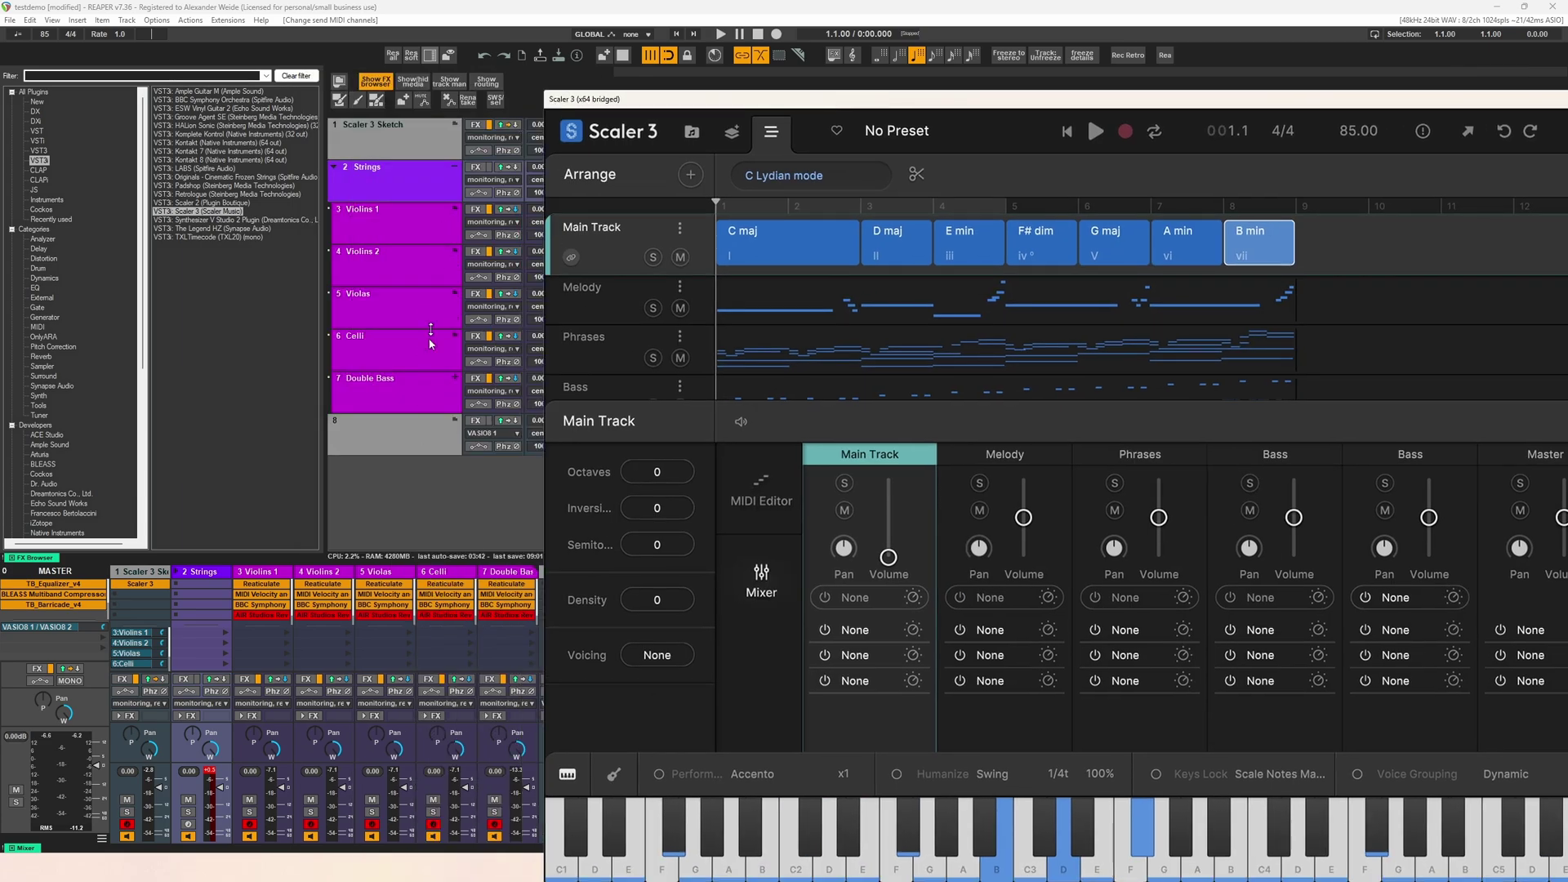
pyautogui.moveTo(642, 99); pyautogui.dragTo(619, 97)
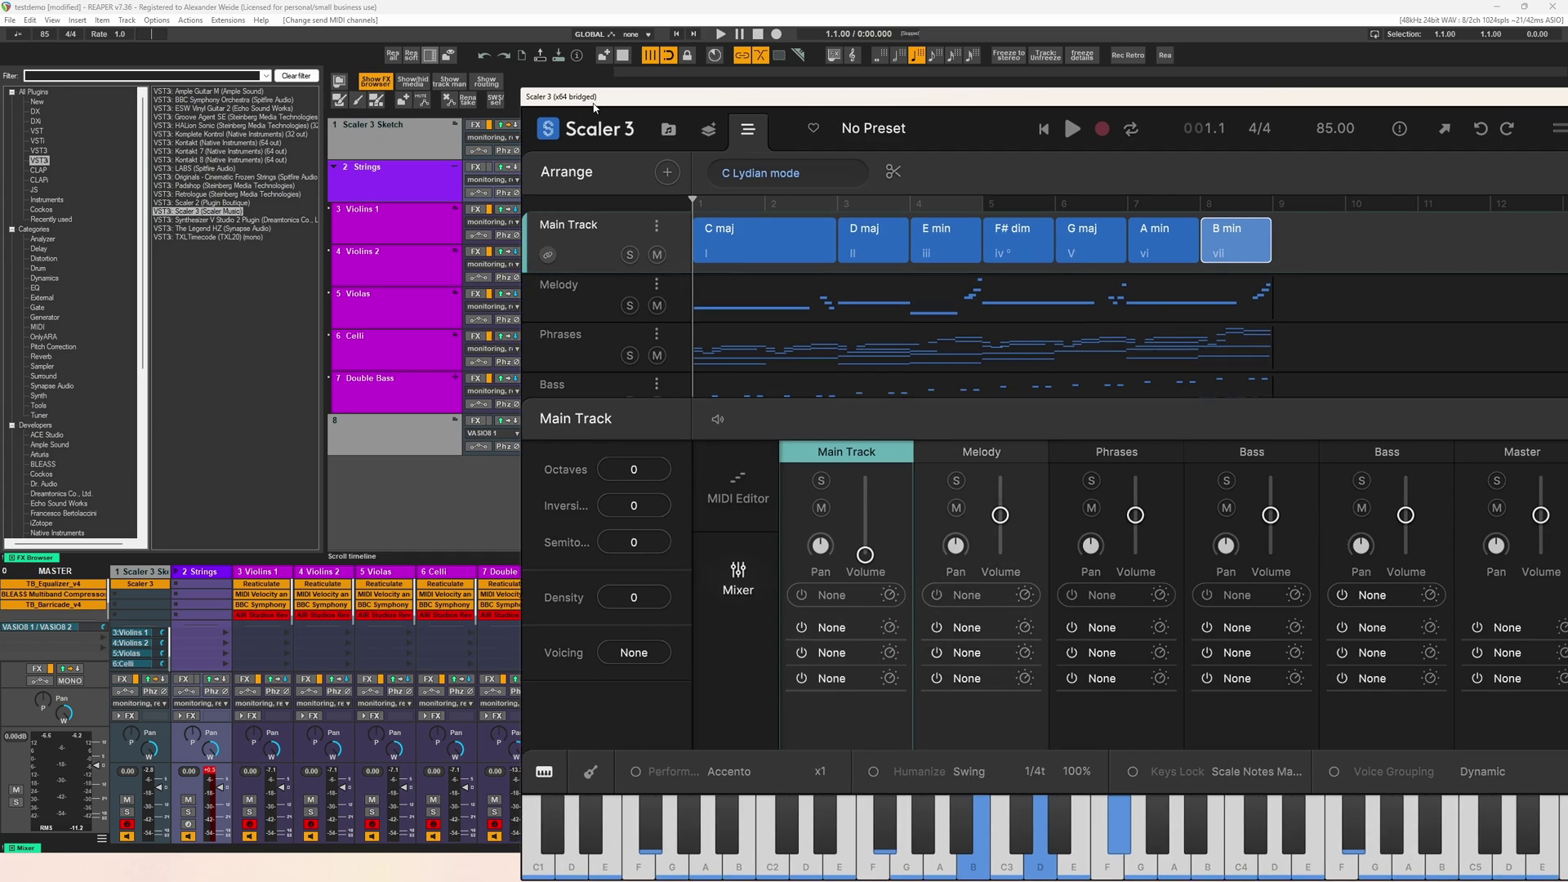
pyautogui.moveTo(615, 101)
pyautogui.mouseDown()
pyautogui.moveTo(784, 41)
pyautogui.moveTo(1567, 76)
pyautogui.moveTo(1005, 45)
pyautogui.moveTo(853, 74)
pyautogui.moveTo(717, 70)
pyautogui.moveTo(829, 133)
pyautogui.moveTo(845, 196)
pyautogui.moveTo(632, 75)
pyautogui.mouseUp()
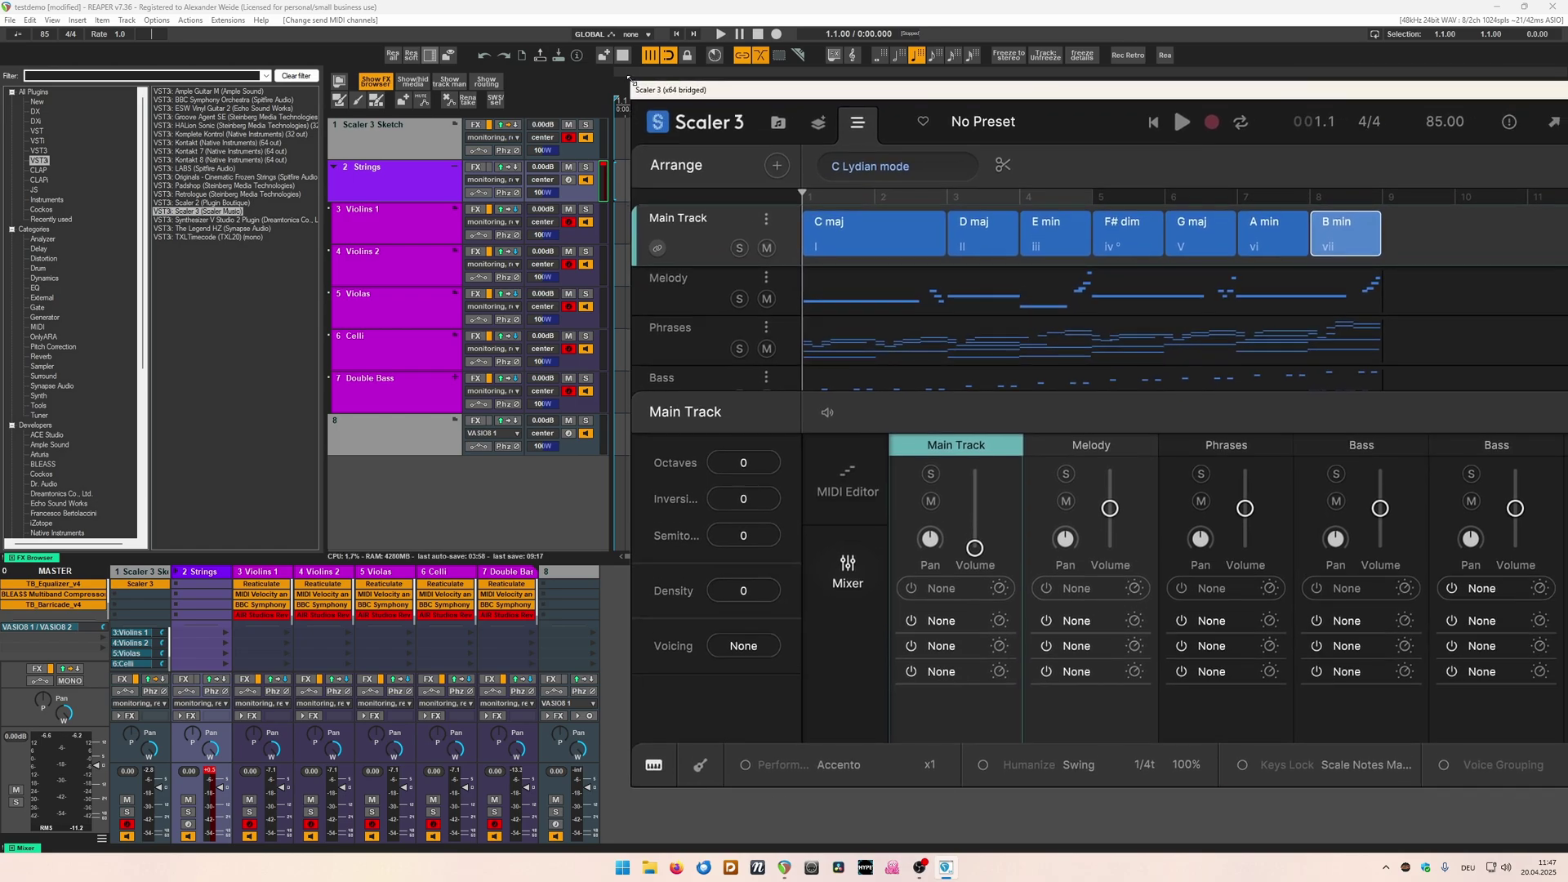
pyautogui.moveTo(862, 88); pyautogui.dragTo(1567, 94)
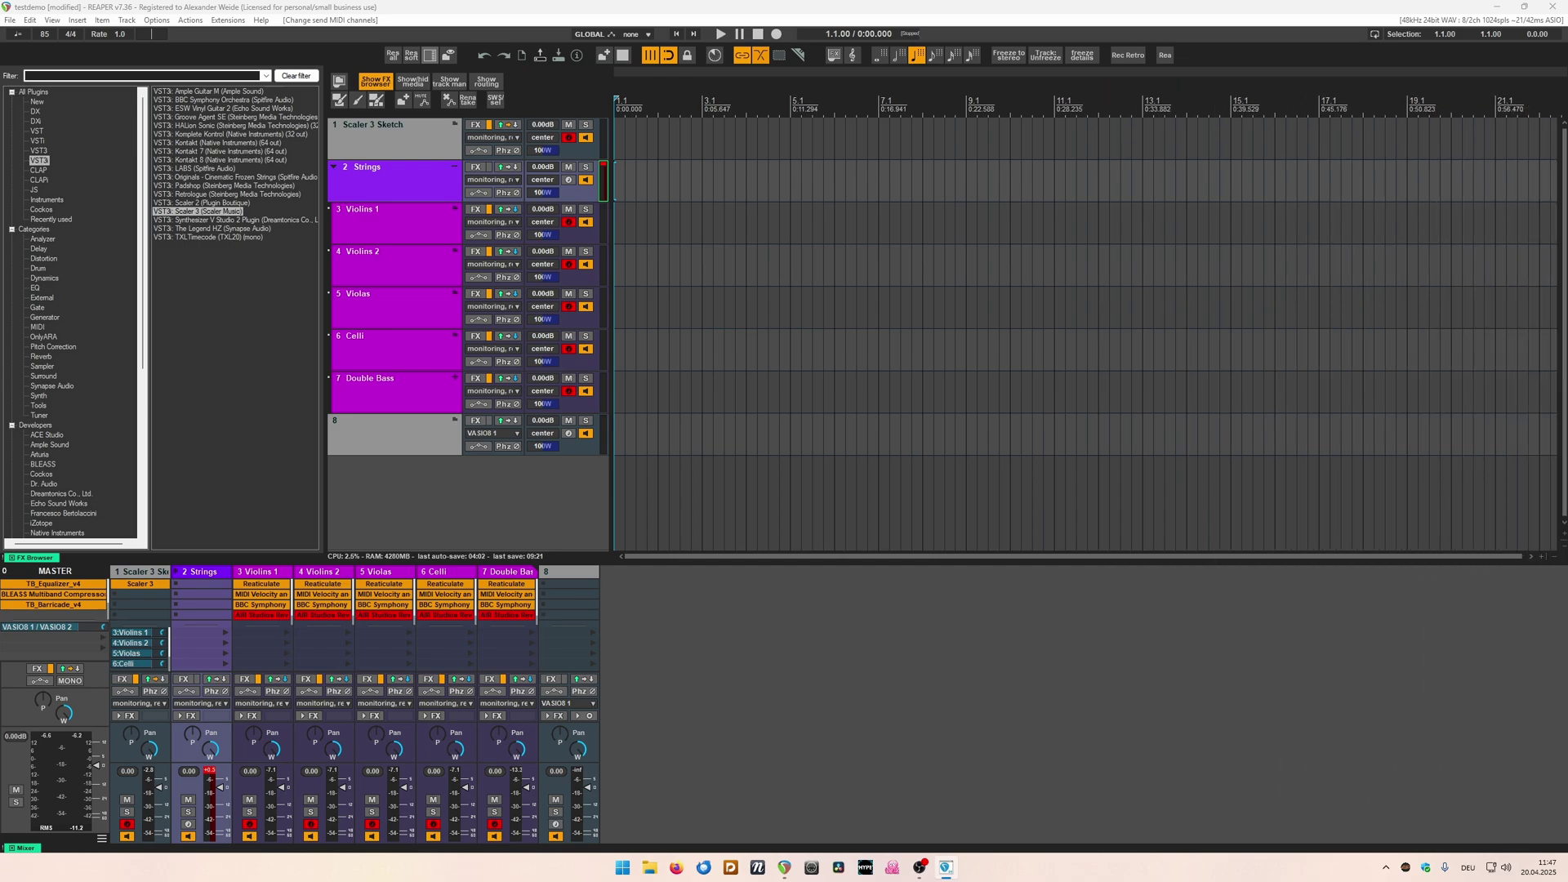
# During playback, drop the Jazz 10 bass notes one octave (Octaves -1) and close Scaler.
pyautogui.click(722, 33)
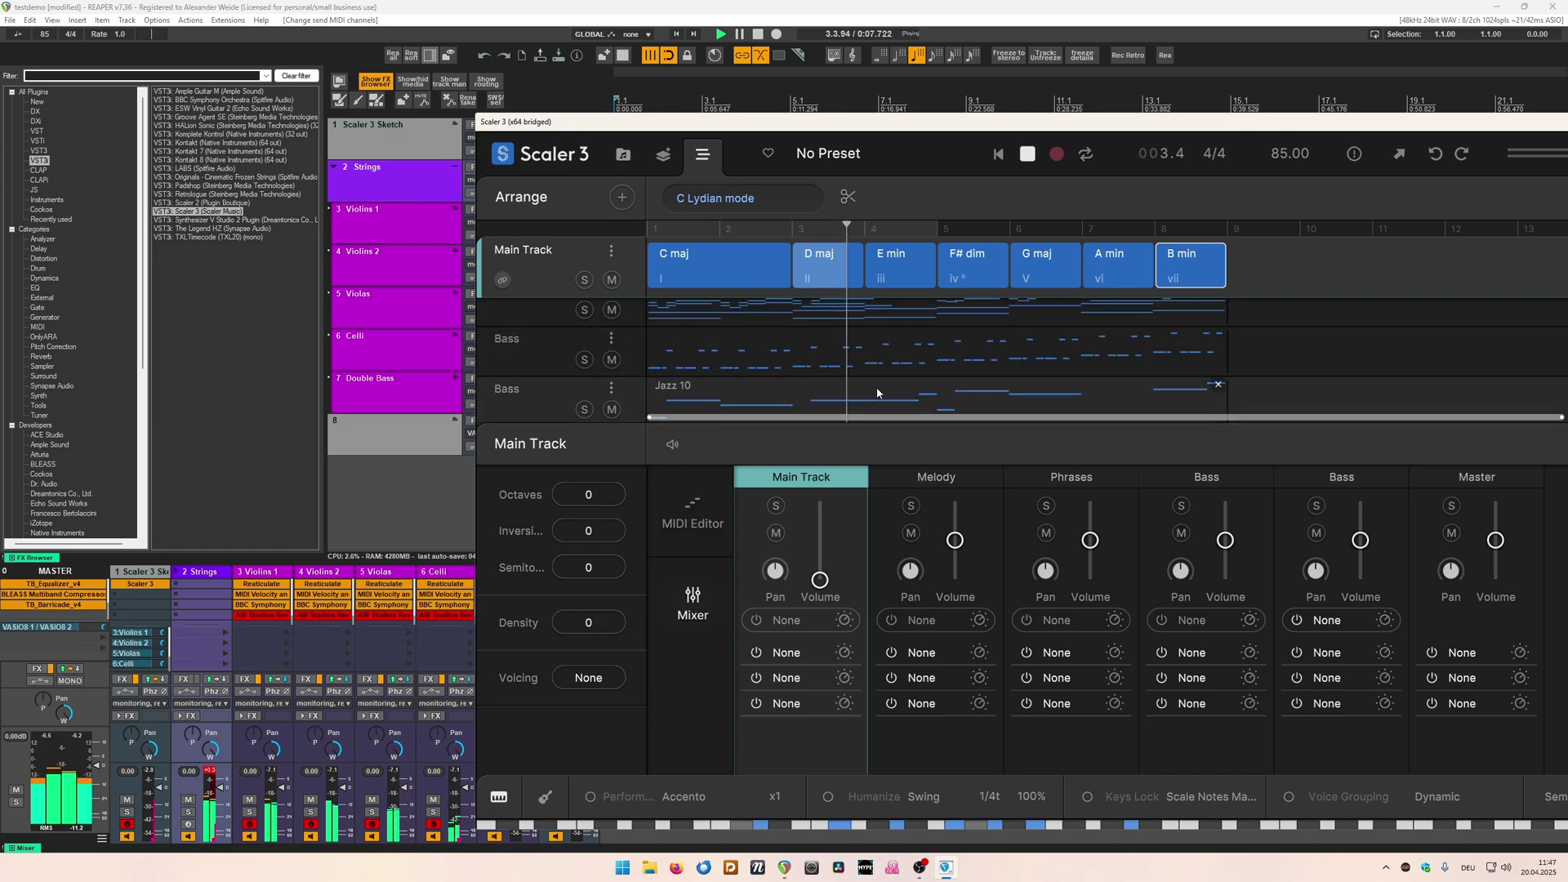
pyautogui.click(878, 392)
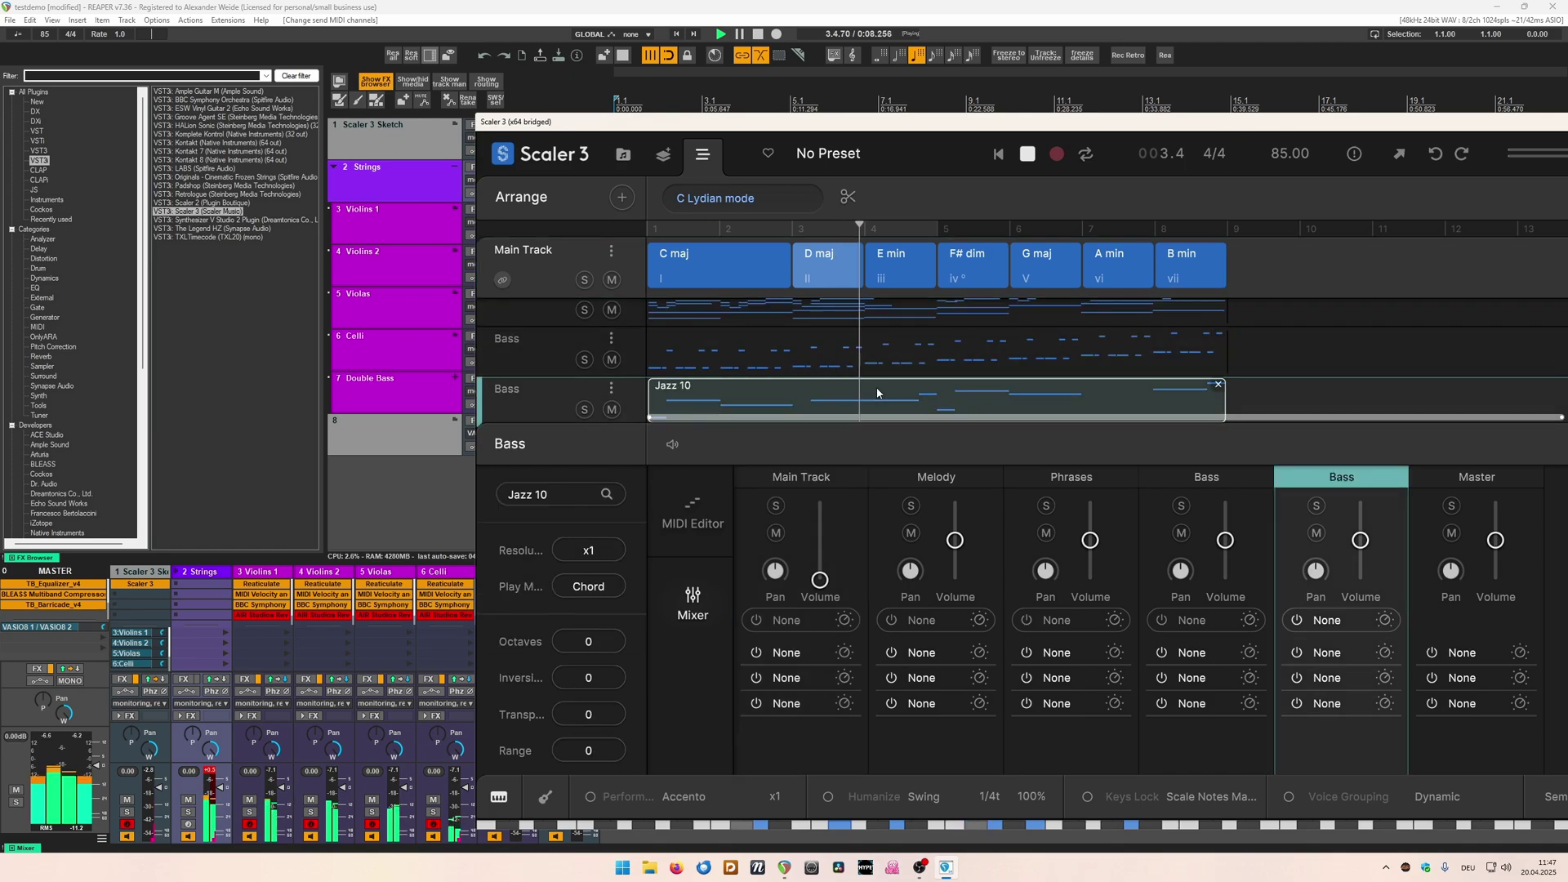
pyautogui.moveTo(796, 506); pyautogui.dragTo(1552, 765)
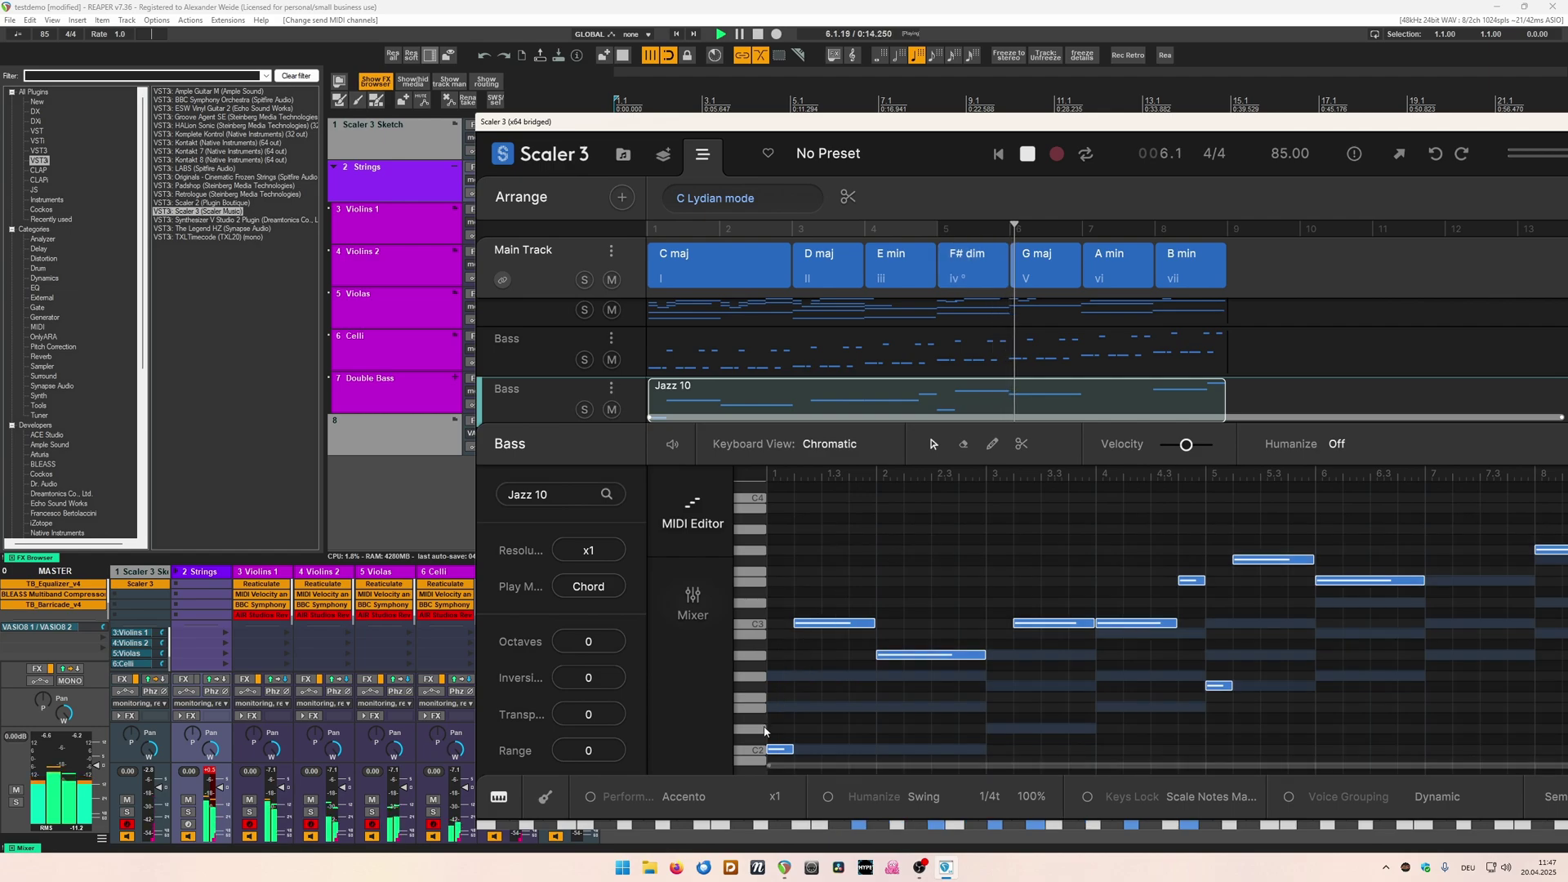
pyautogui.scroll(-3, 599, 729)
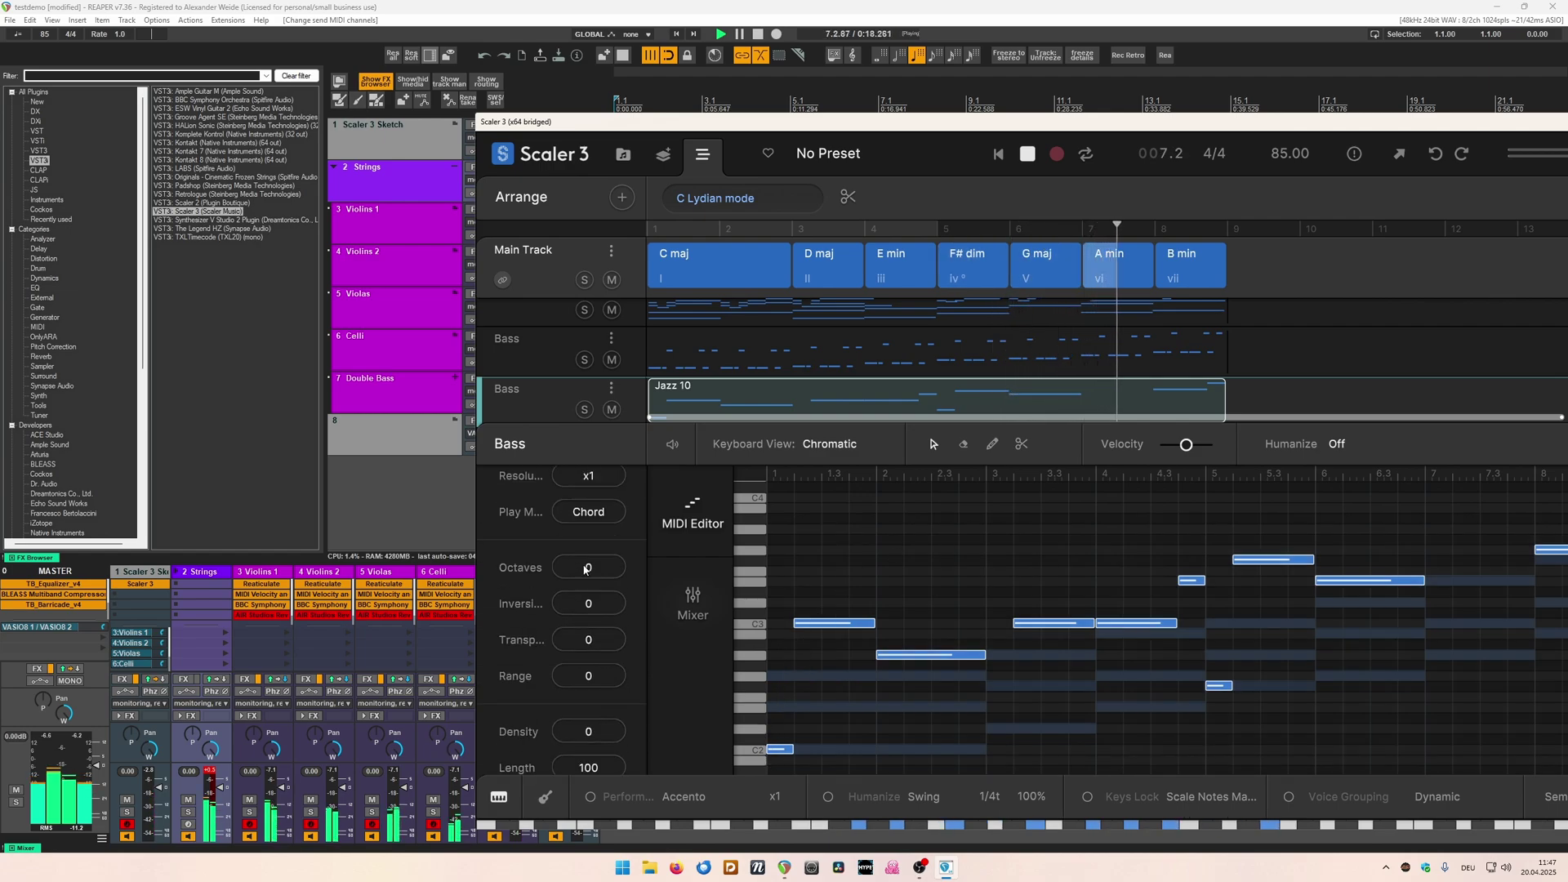
pyautogui.scroll(-1, 546, 569)
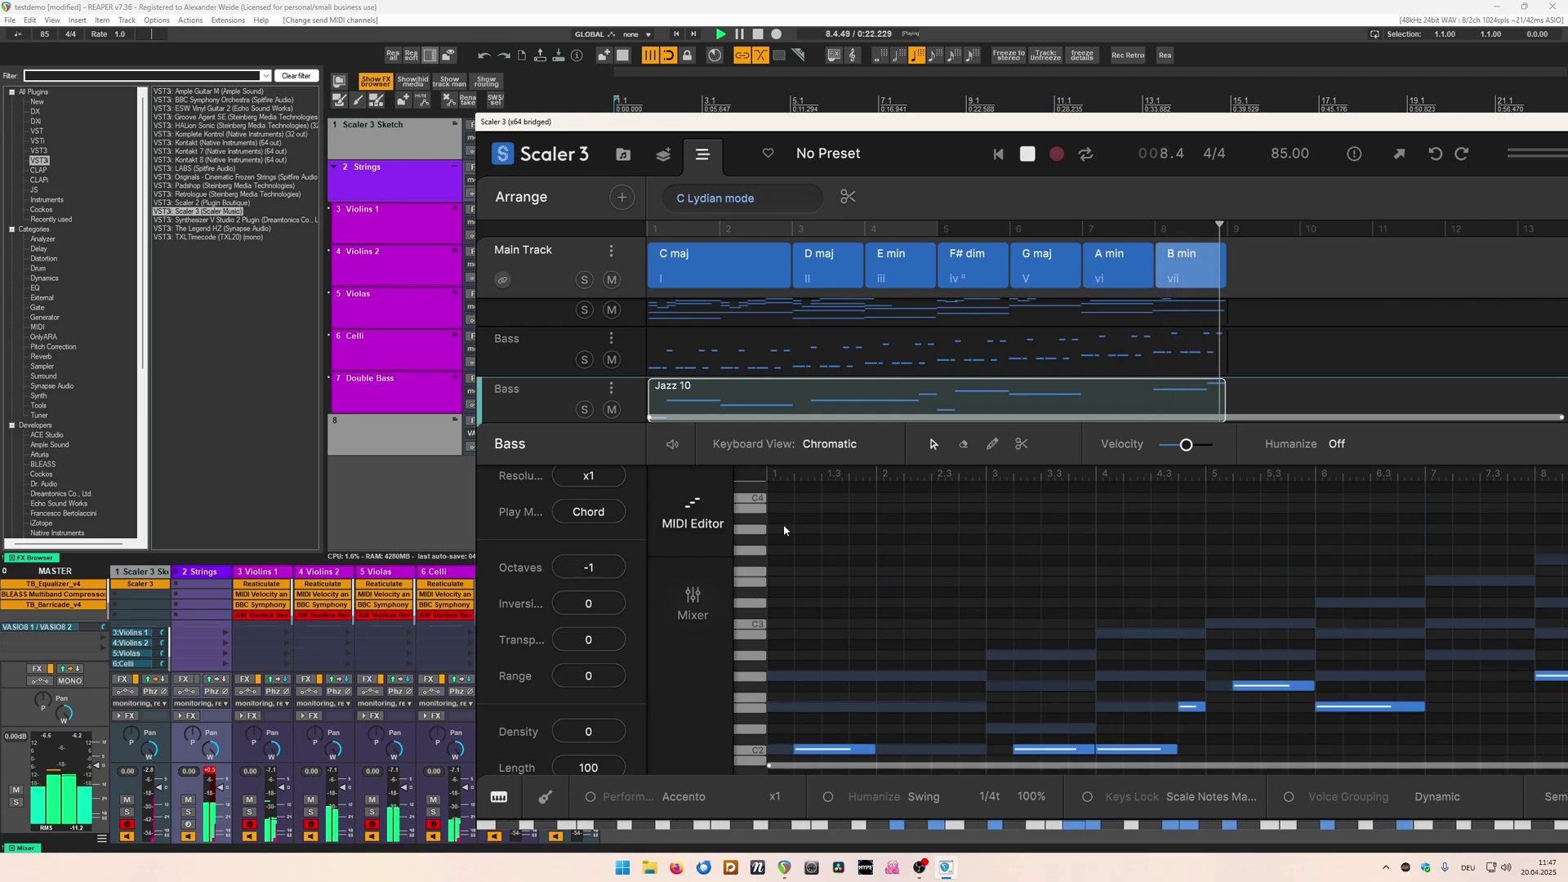
pyautogui.moveTo(1511, 122); pyautogui.dragTo(1311, 120)
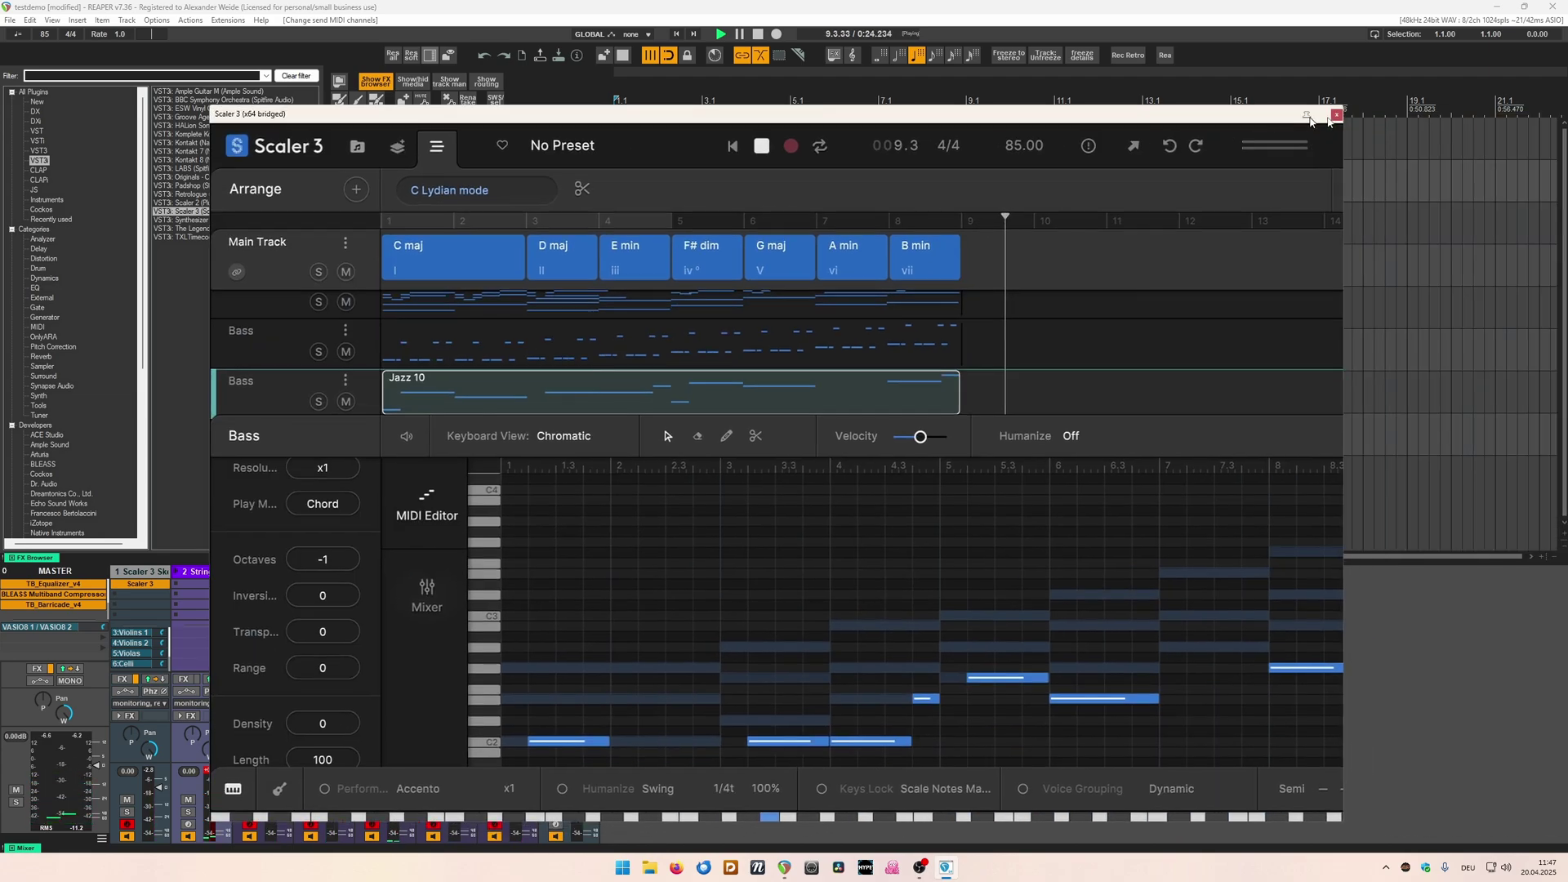
pyautogui.click(1336, 116)
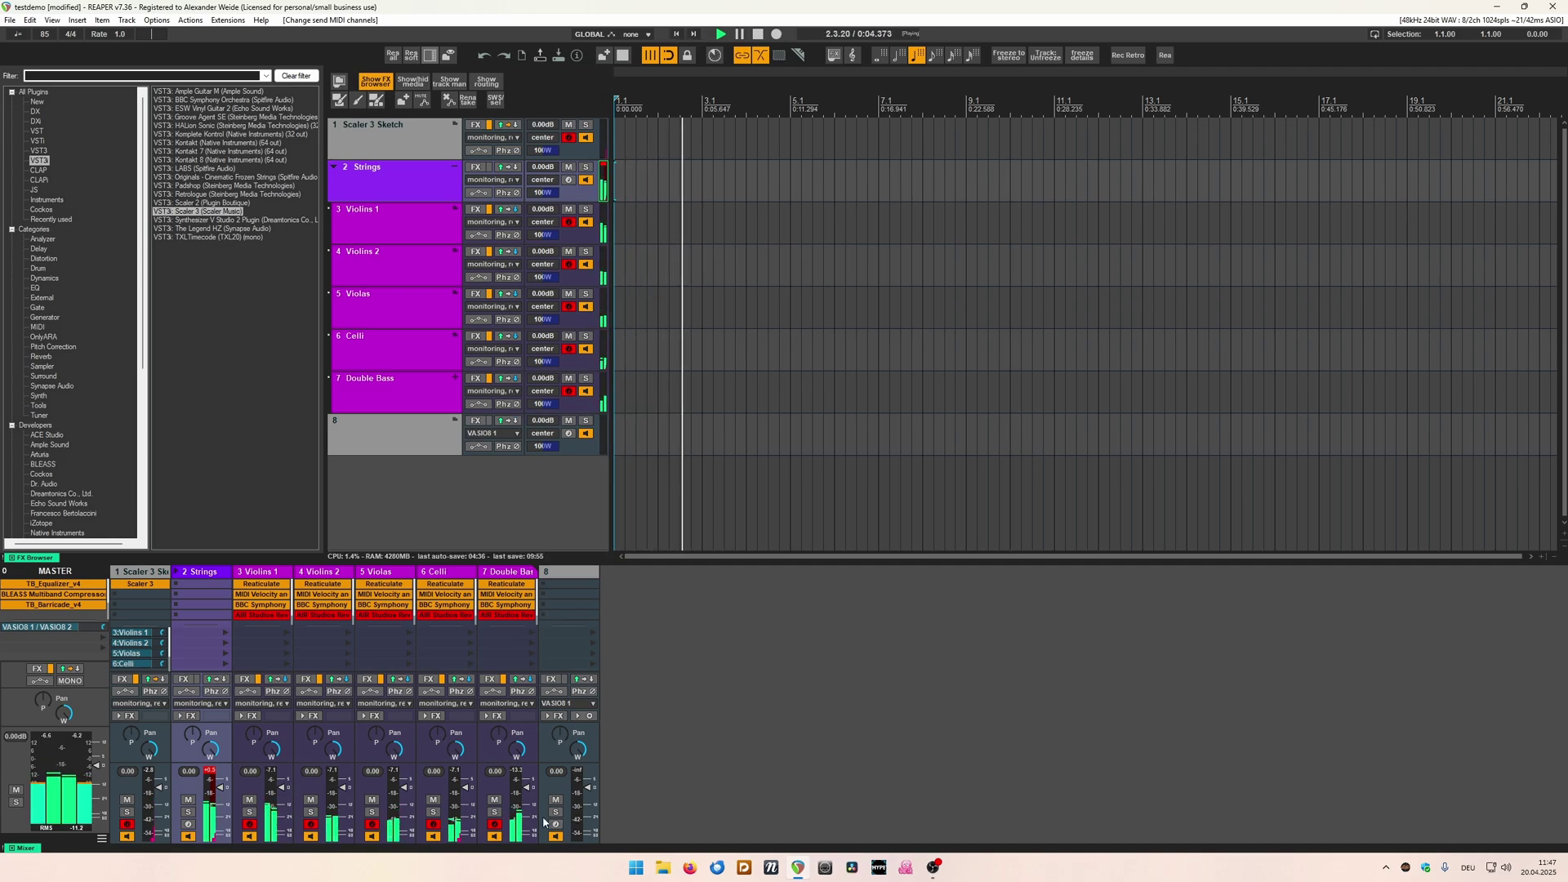
# Stop playback and reopen Scaler 3 from the Scaler 3 Sketch track.
pyautogui.click(441, 395)
pyautogui.press('space')
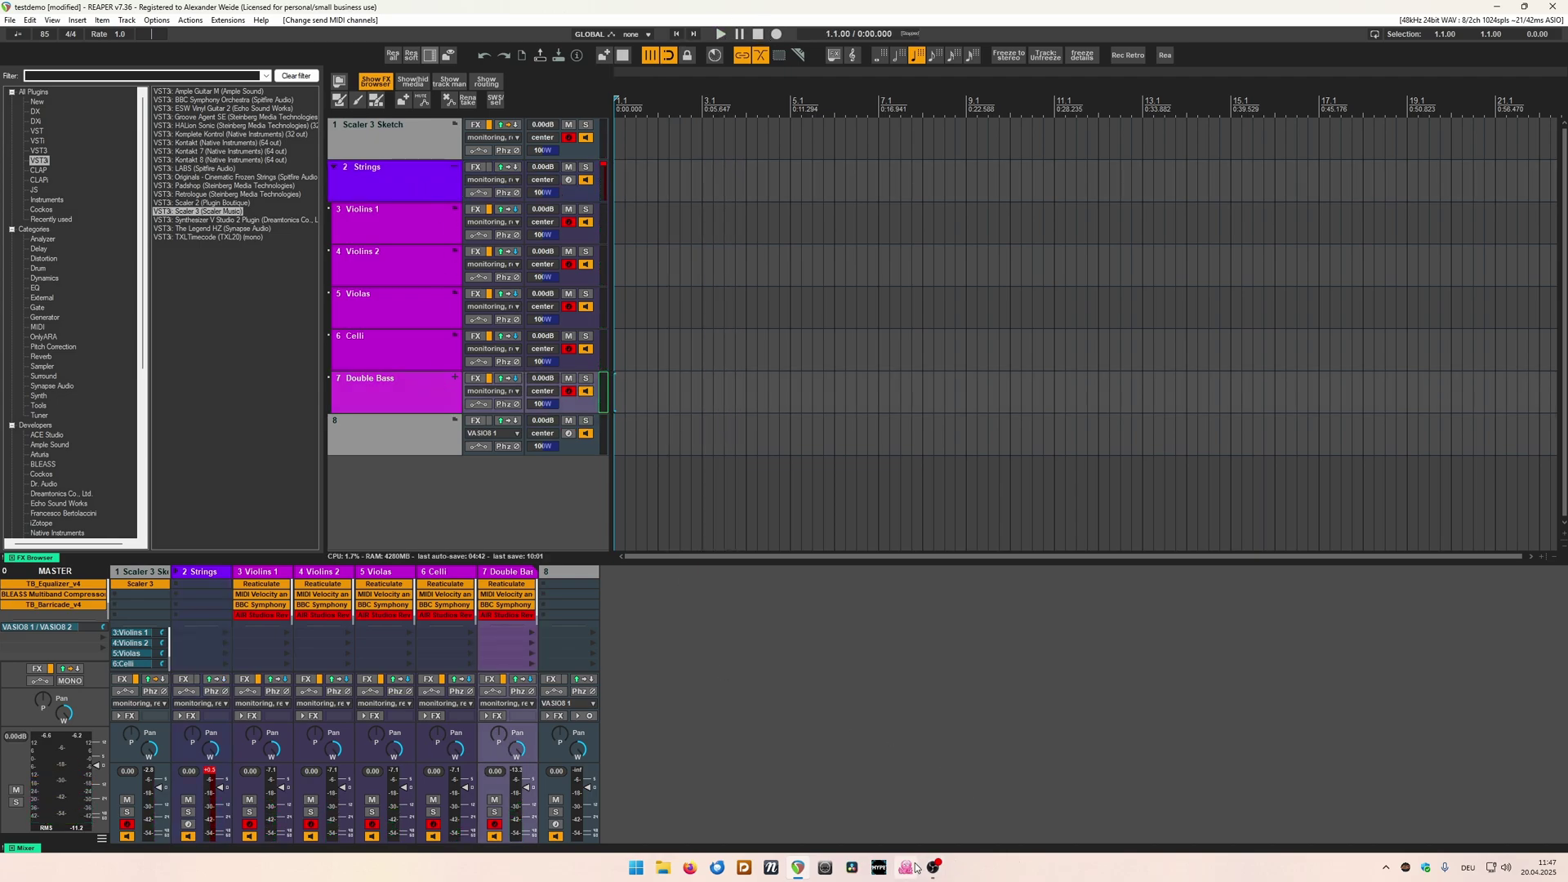
pyautogui.moveTo(932, 871)
pyautogui.click(397, 141)
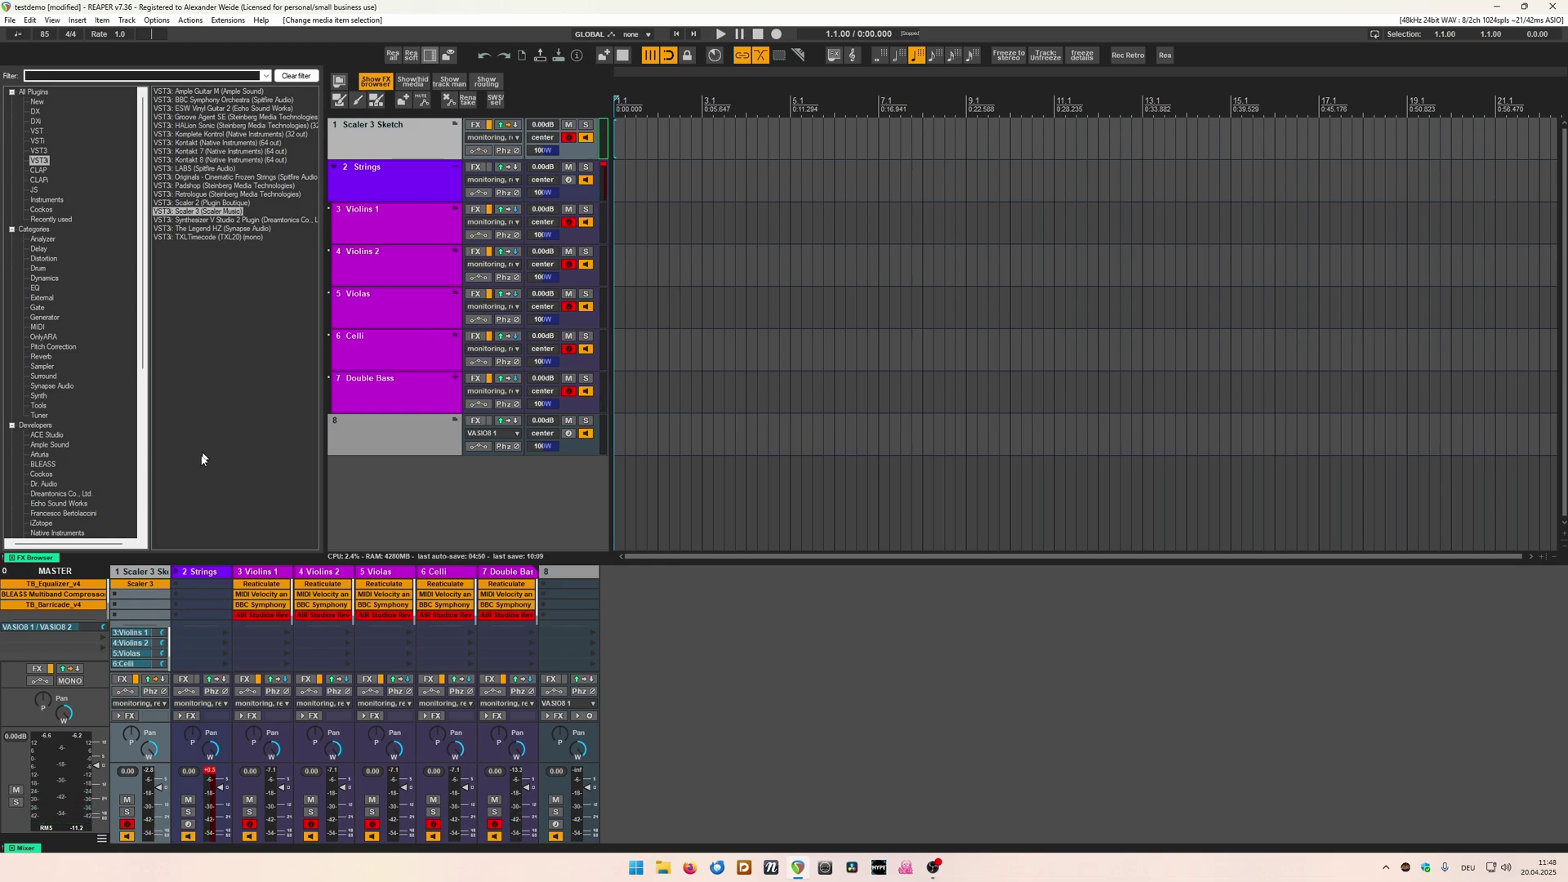
pyautogui.click(136, 584)
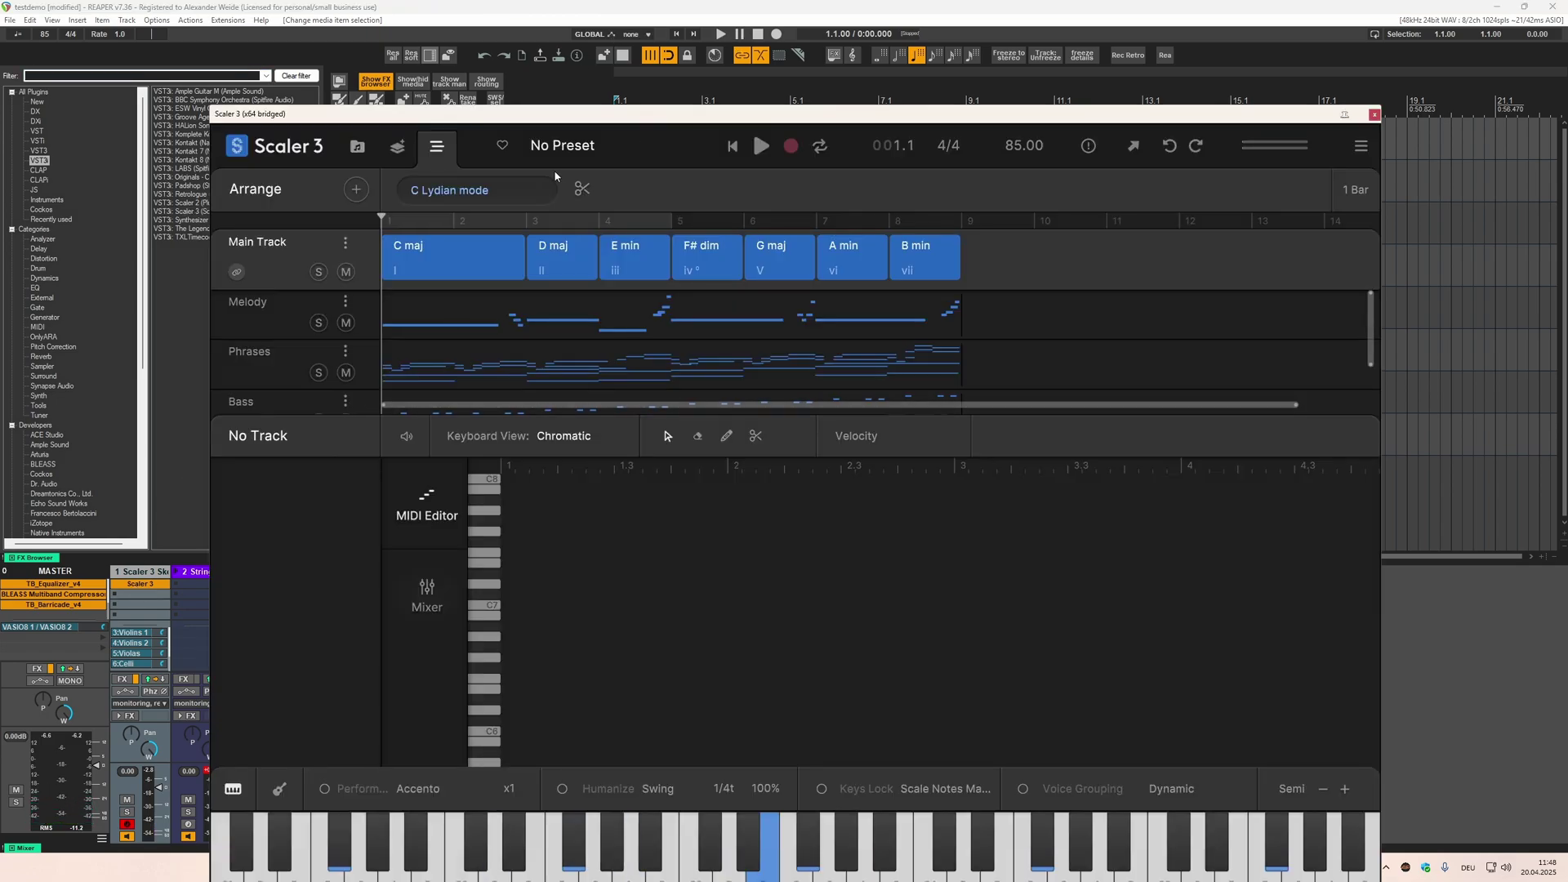
pyautogui.moveTo(603, 115); pyautogui.dragTo(1162, 135)
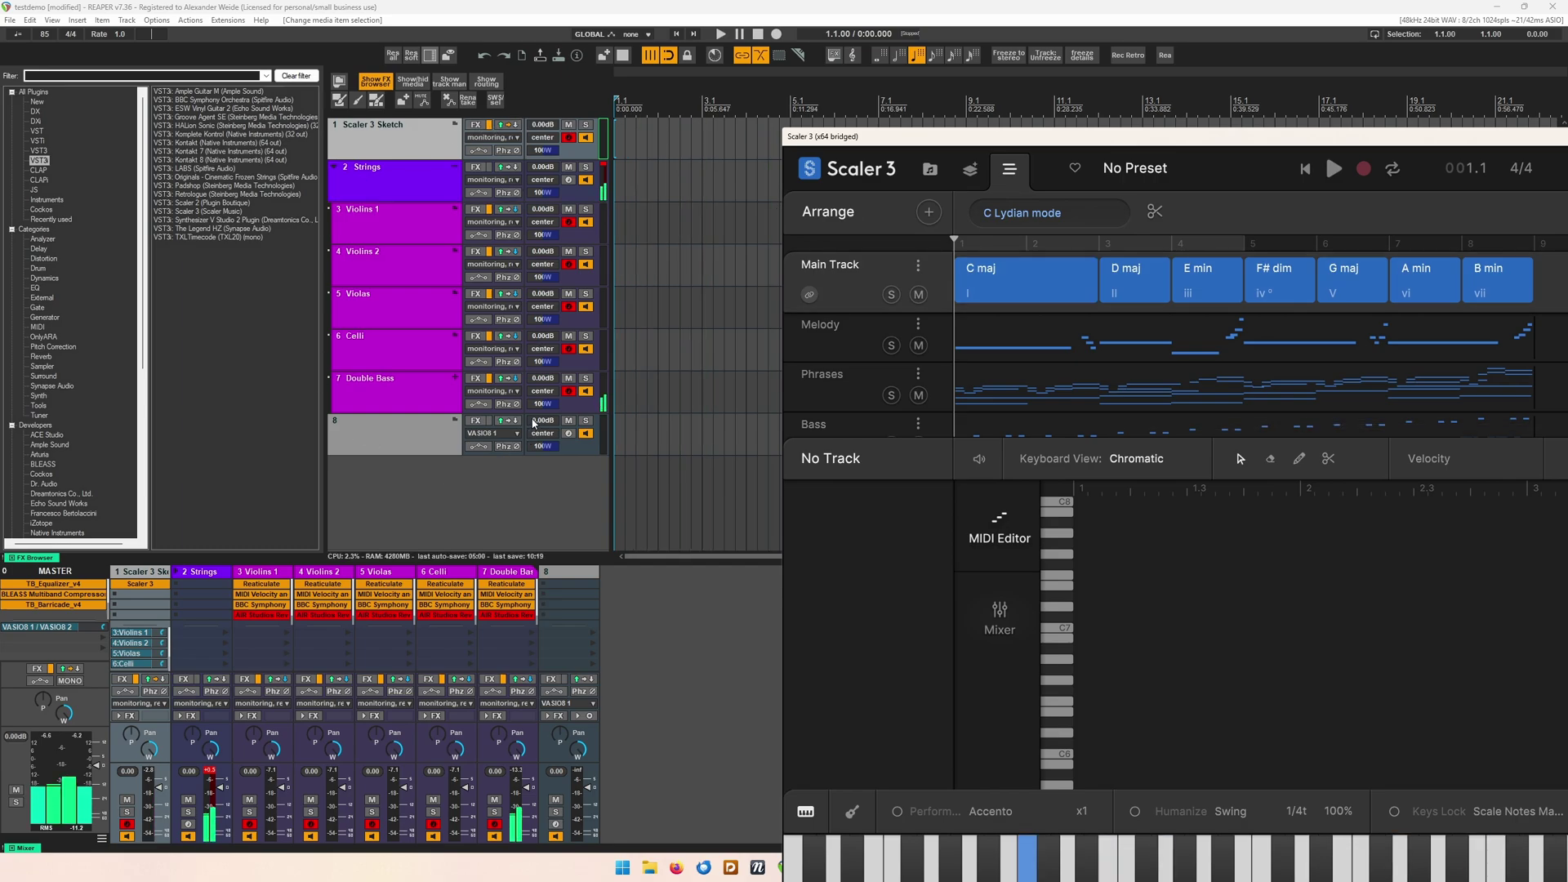
# Drag the Punk 6 bass pattern onto Celli and the second bass pattern onto Double Bass.
pyautogui.click(1135, 284)
pyautogui.click(1207, 284)
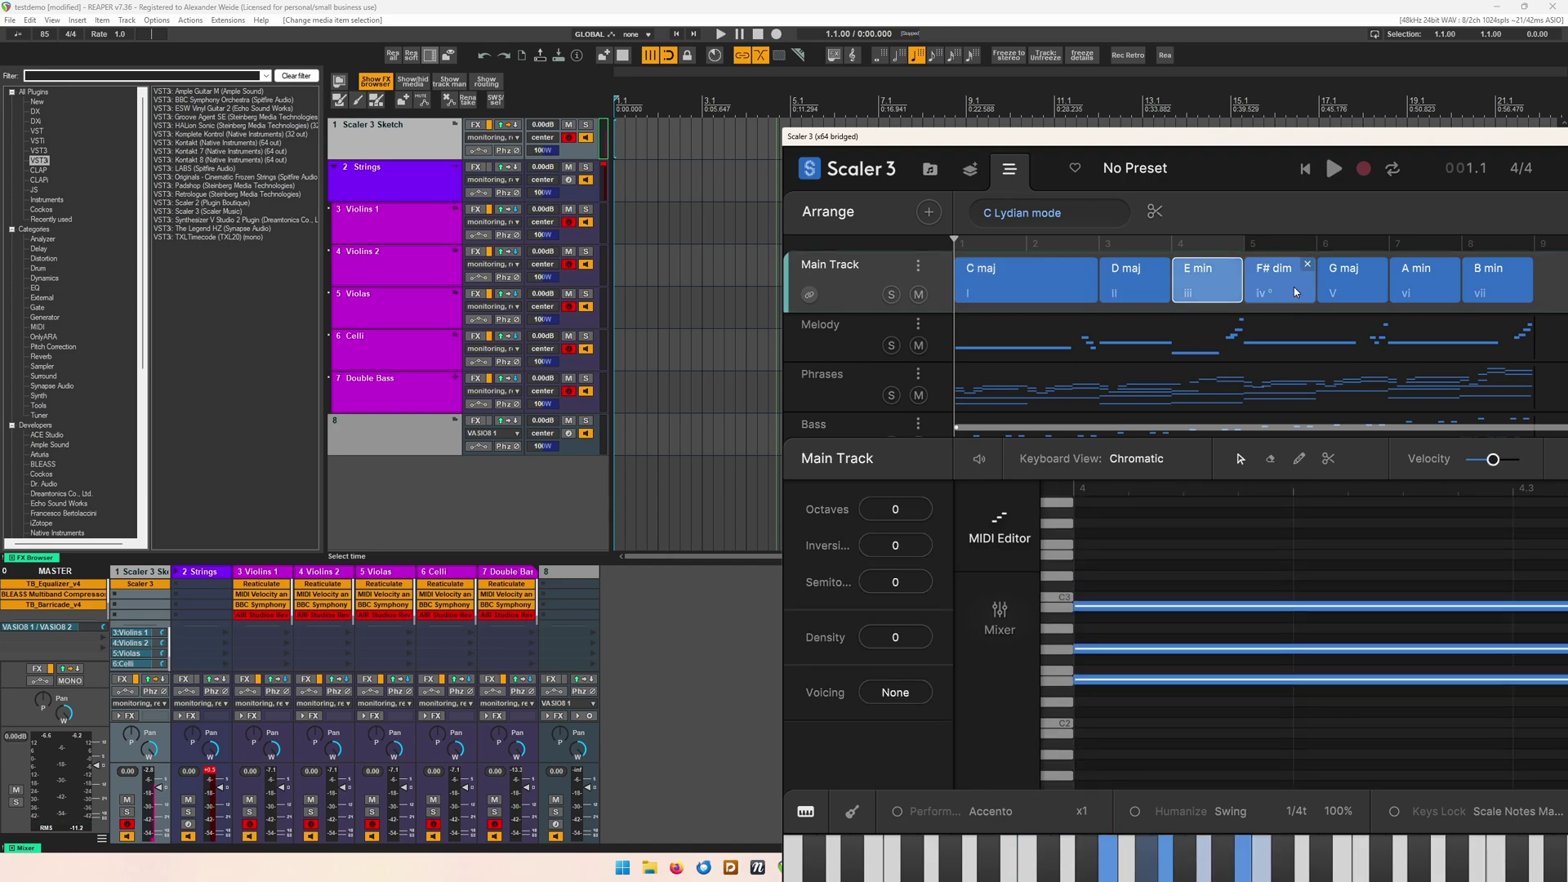
pyautogui.click(1295, 292)
pyautogui.click(1022, 271)
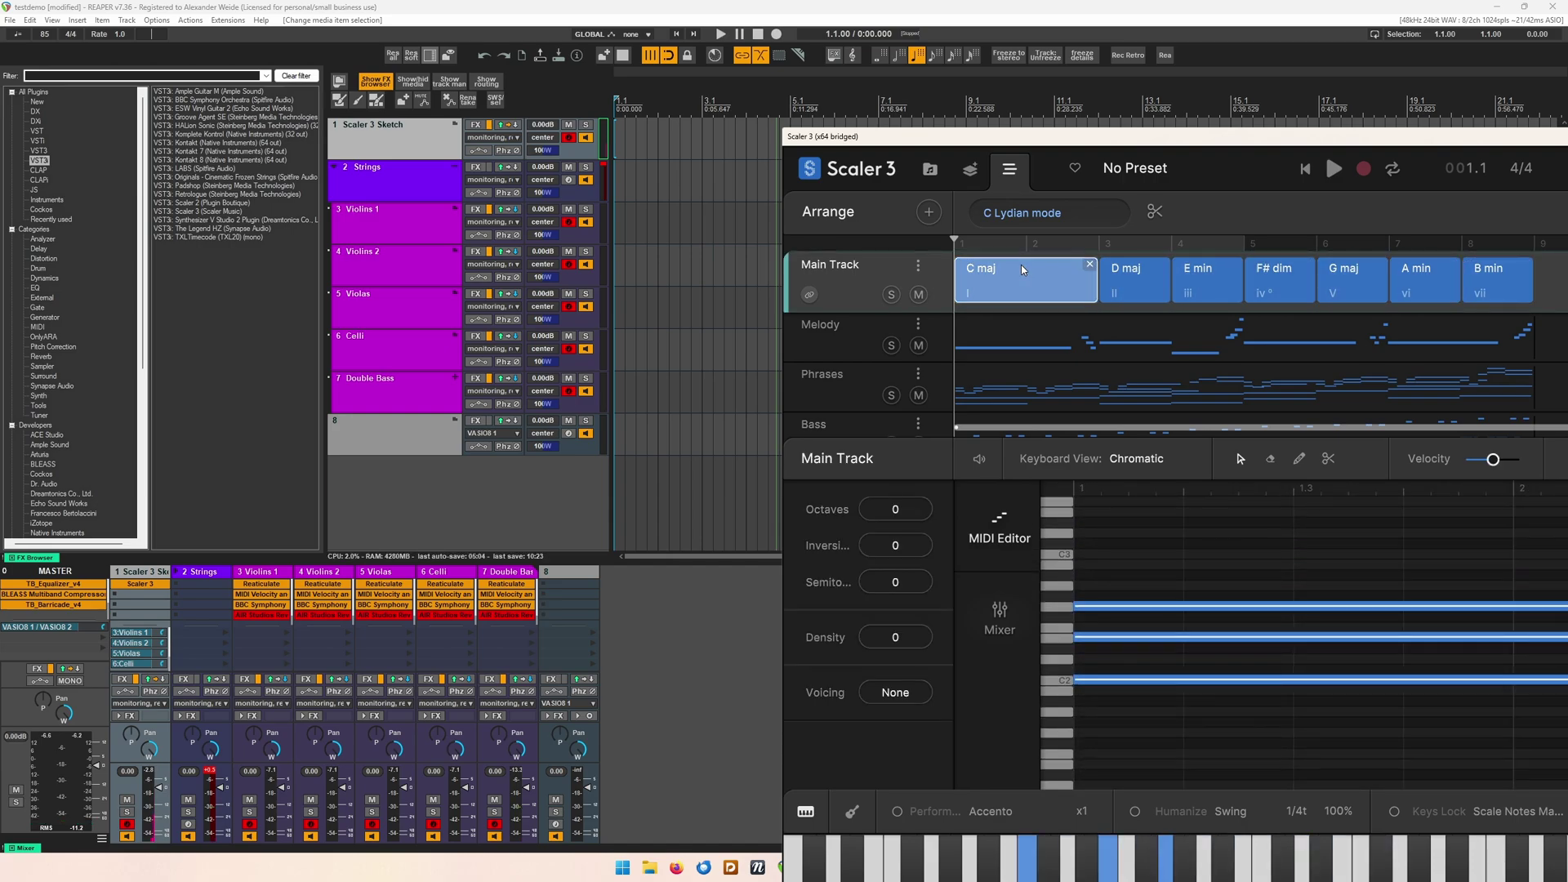
pyautogui.scroll(-2, 898, 376)
pyautogui.scroll(2, 891, 374)
pyautogui.scroll(-2, 896, 371)
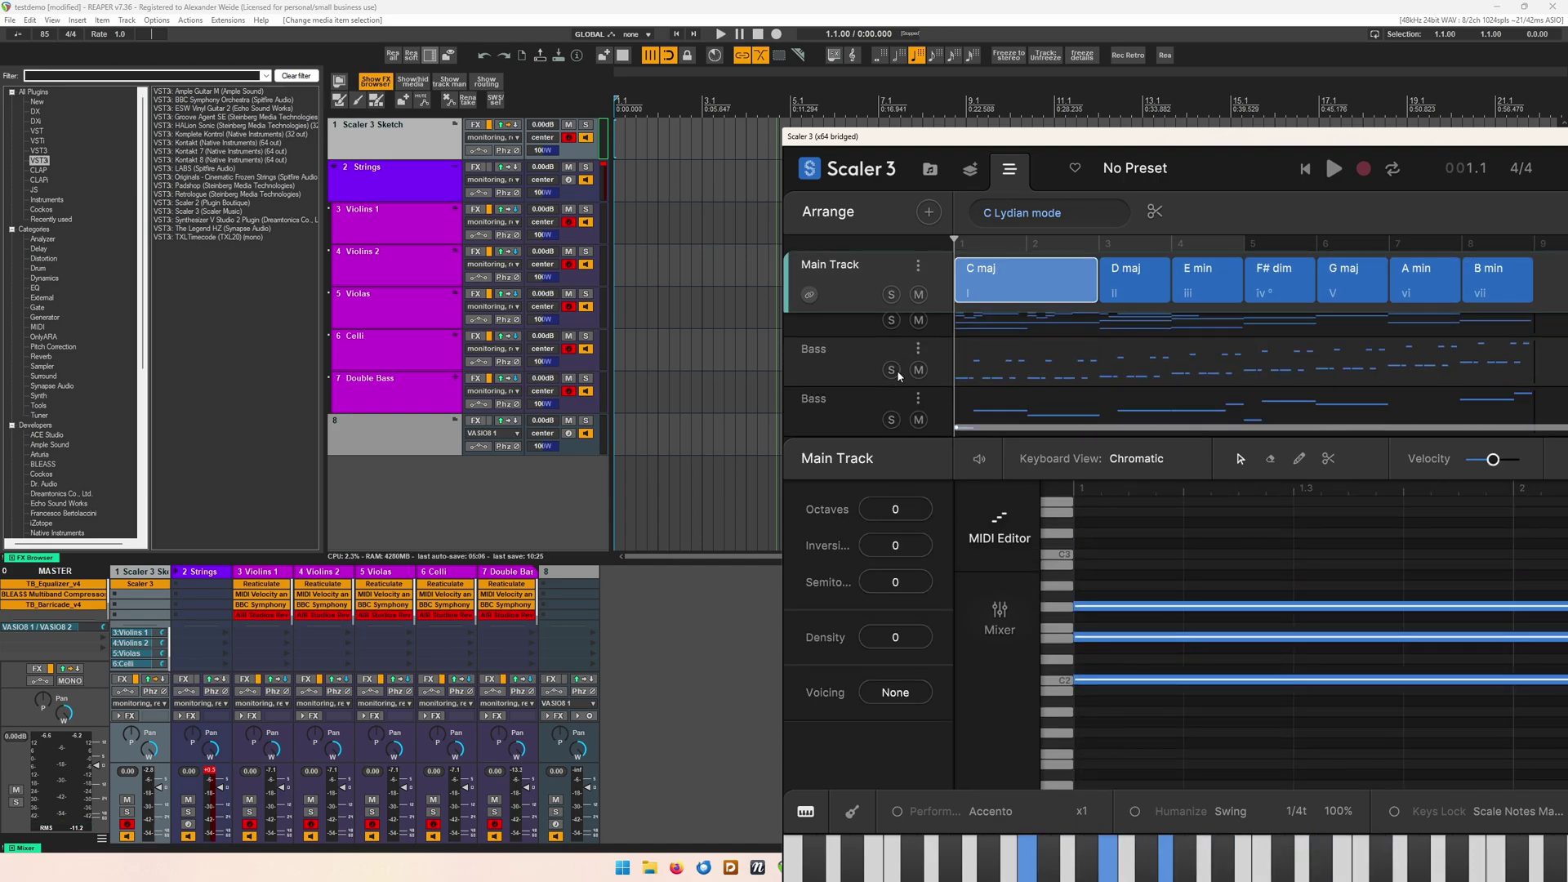
pyautogui.click(1017, 371)
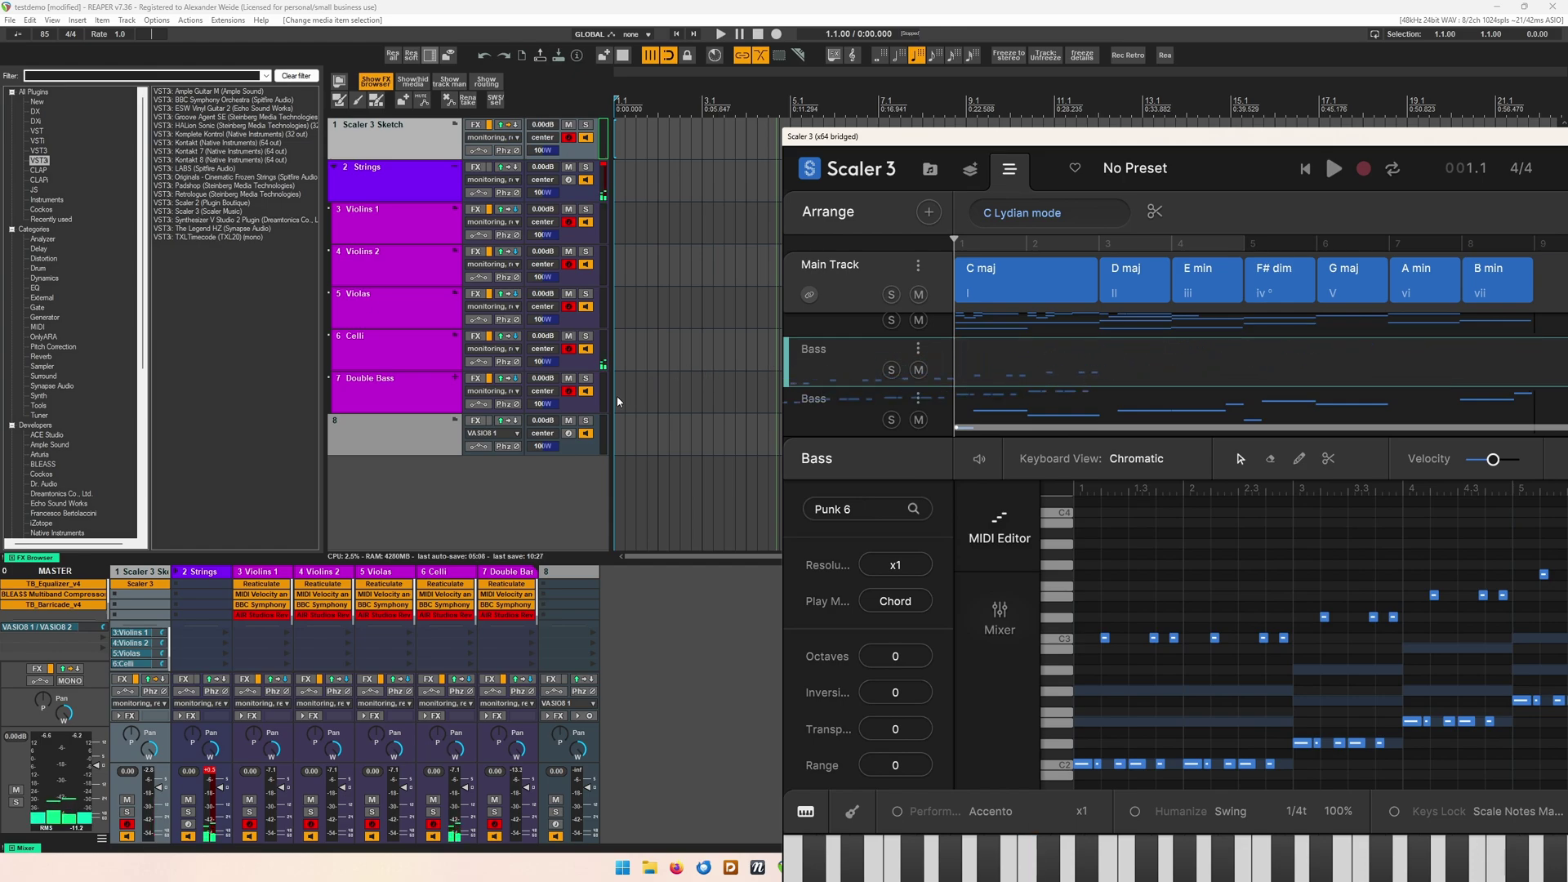
pyautogui.moveTo(616, 396); pyautogui.dragTo(617, 346)
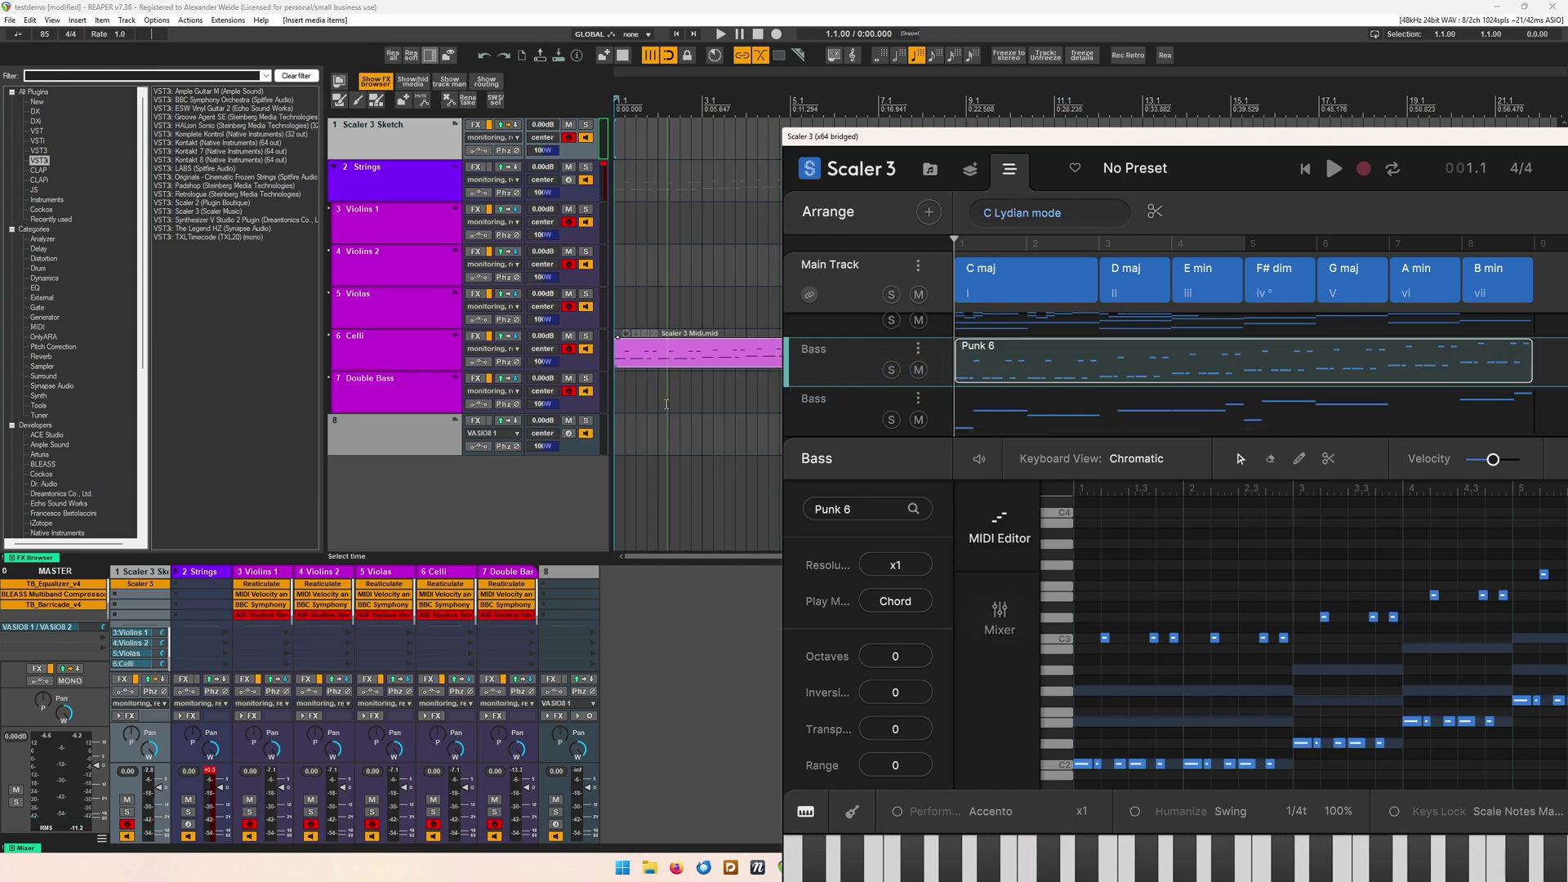
pyautogui.click(1061, 408)
pyautogui.moveTo(1062, 408); pyautogui.dragTo(642, 410)
pyautogui.moveTo(847, 136); pyautogui.dragTo(907, 152)
# Drag the melody onto Violins 1 and the Avant Garde 5 phrases onto Violins 2.
pyautogui.scroll(2, 1100, 403)
pyautogui.click(1101, 403)
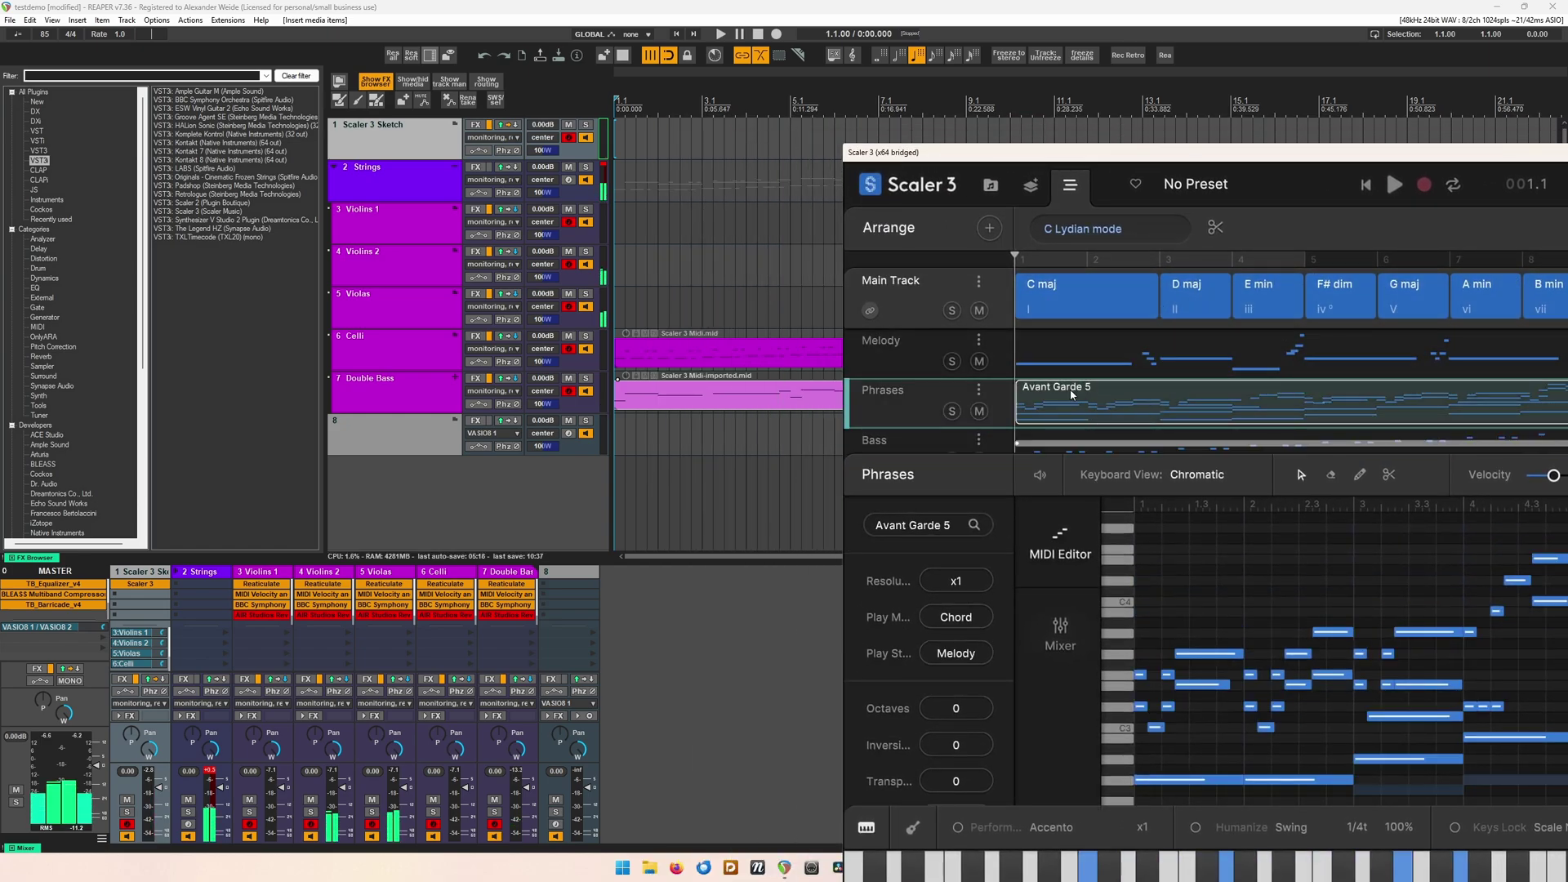
pyautogui.click(1068, 354)
pyautogui.moveTo(1069, 355); pyautogui.dragTo(624, 230)
pyautogui.click(1082, 395)
pyautogui.moveTo(1083, 395); pyautogui.dragTo(681, 307)
pyautogui.click(702, 275)
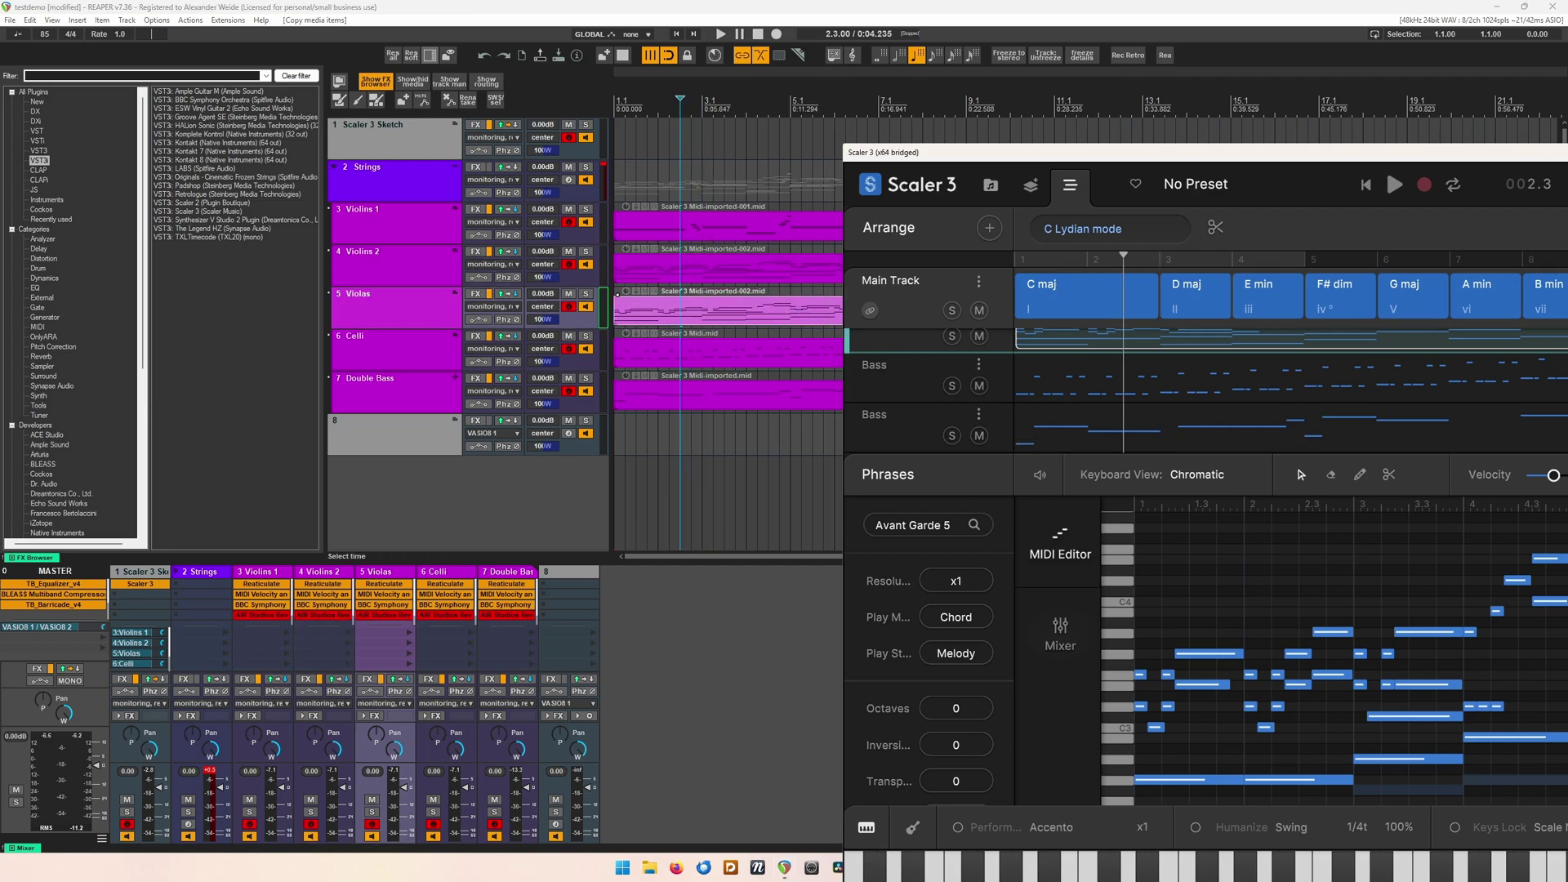
# Open the Violas MIDI item in a maximised MIDI editor.
pyautogui.click(690, 310)
pyautogui.doubleClick(690, 311)
pyautogui.moveTo(924, 119); pyautogui.dragTo(750, 148)
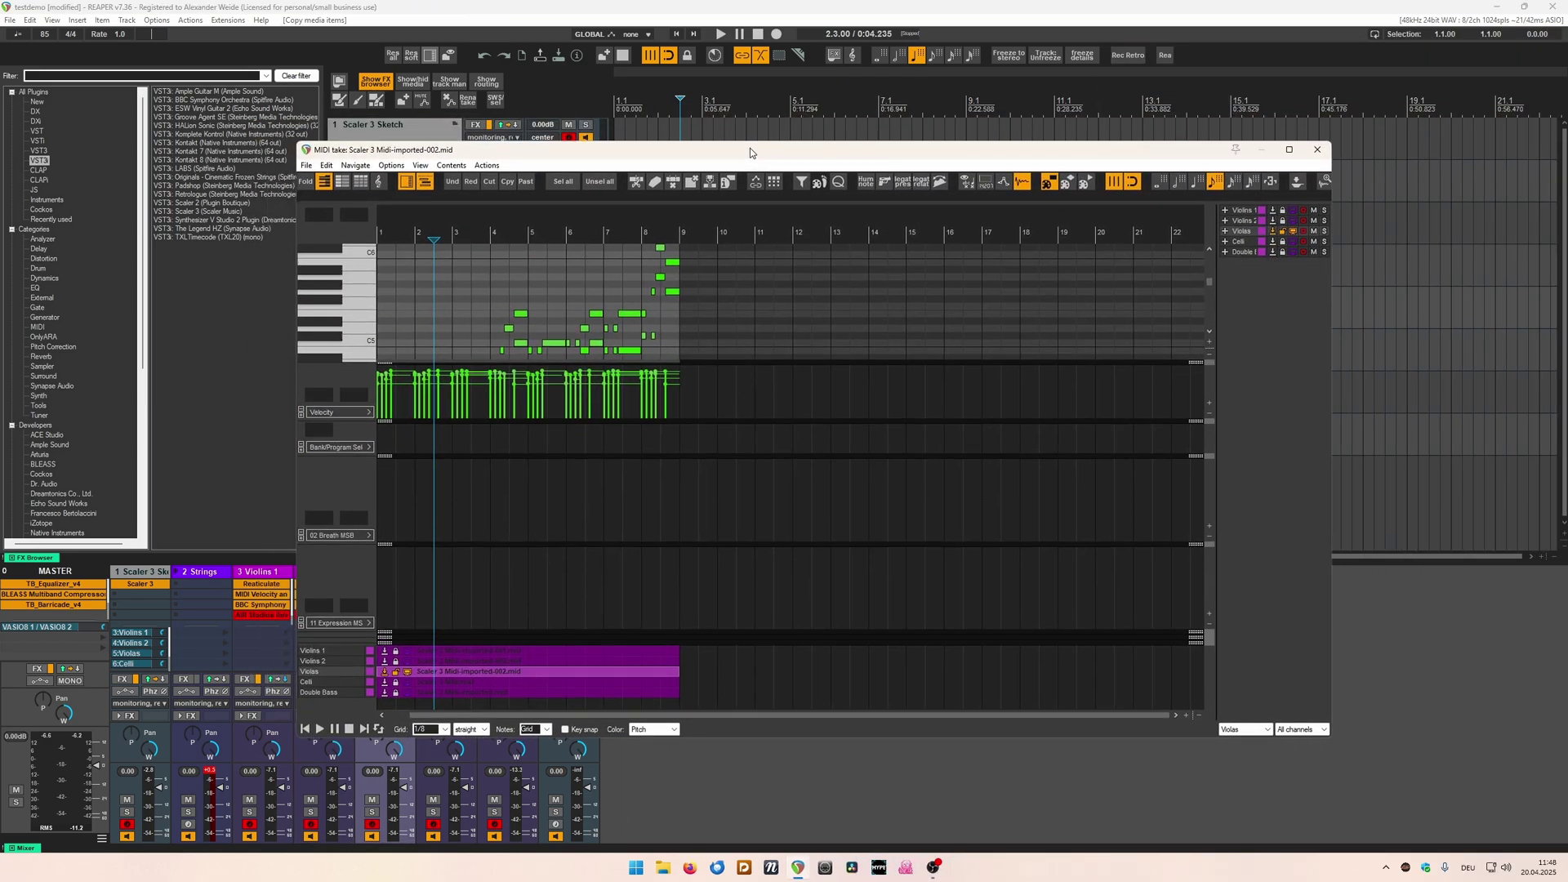
pyautogui.doubleClick(749, 149)
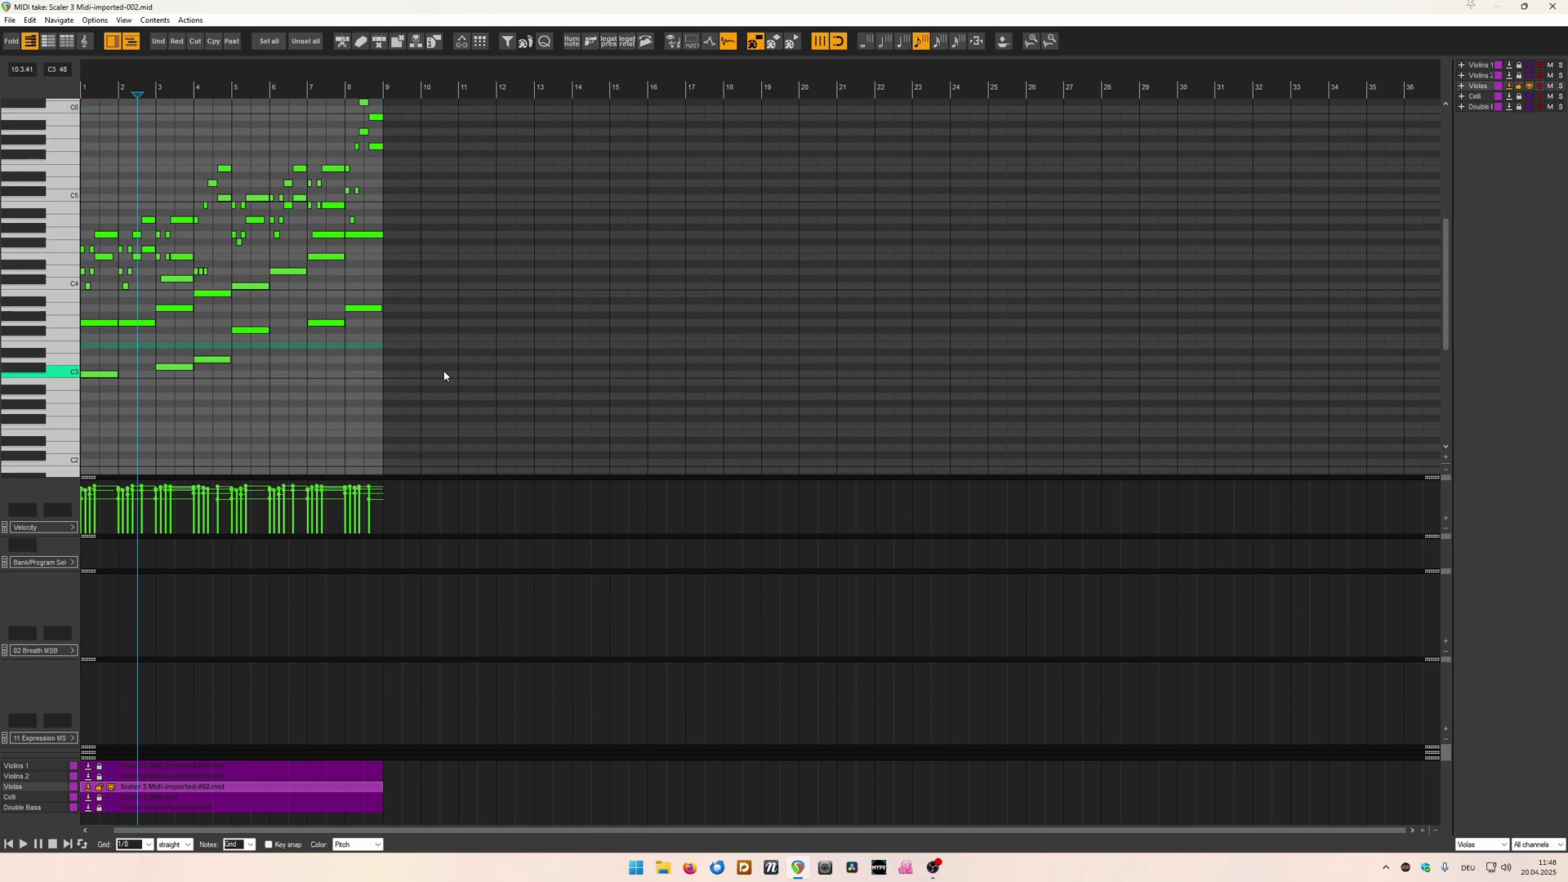
# Select all Violas notes, transpose them down one octave with Ctrl+Down, and restore the editor.
pyautogui.moveTo(469, 362); pyautogui.dragTo(79, 99)
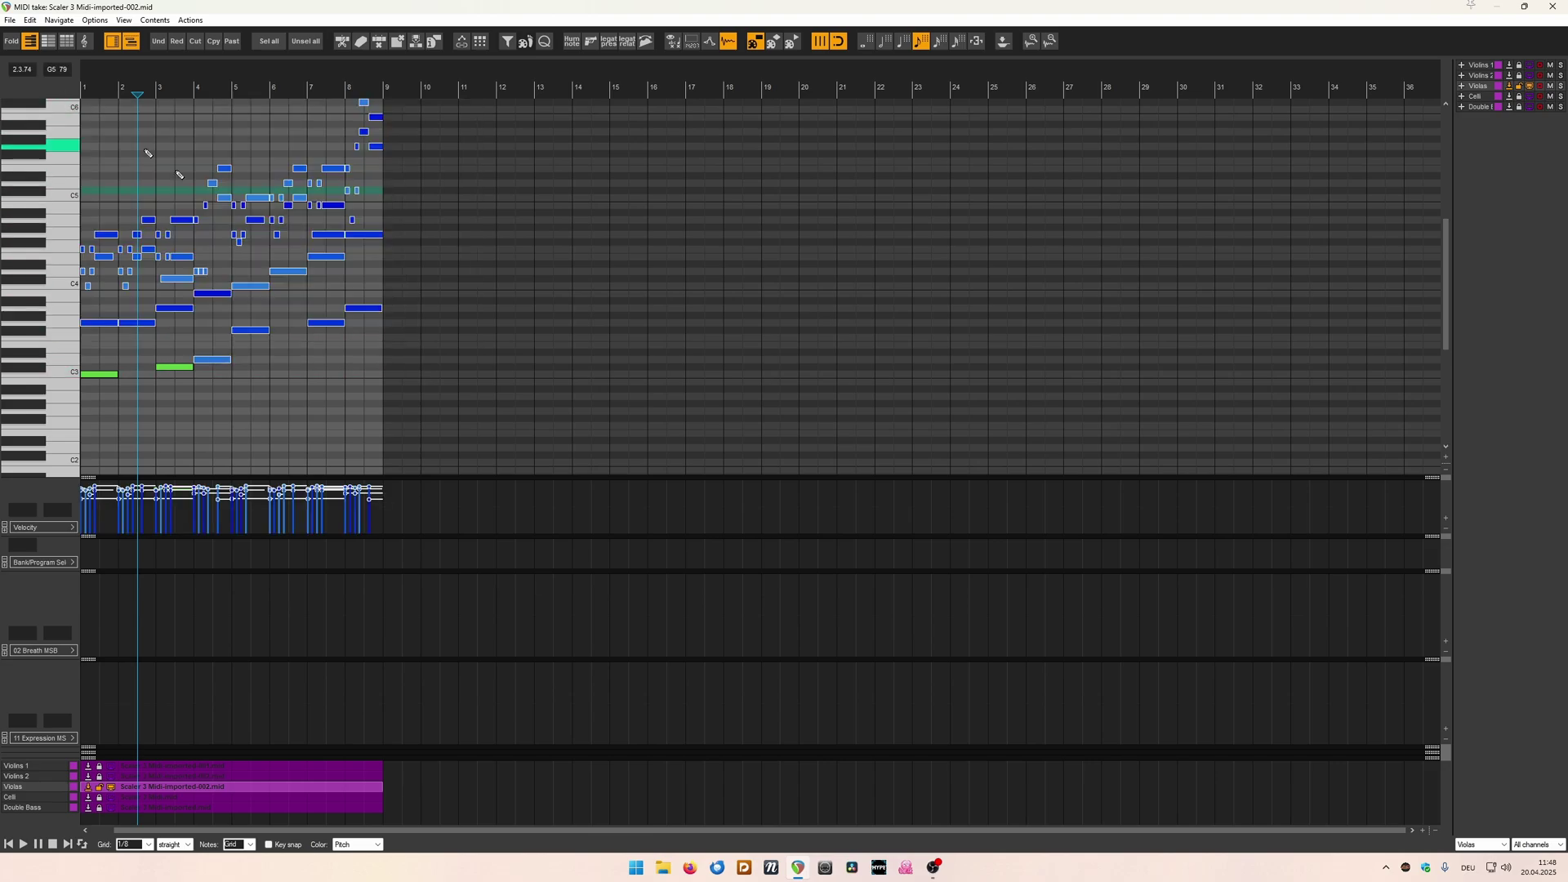
pyautogui.scroll(3, 369, 351)
pyautogui.moveTo(451, 441); pyautogui.dragTo(81, 99)
pyautogui.hotkey('ctrl', 'Down')
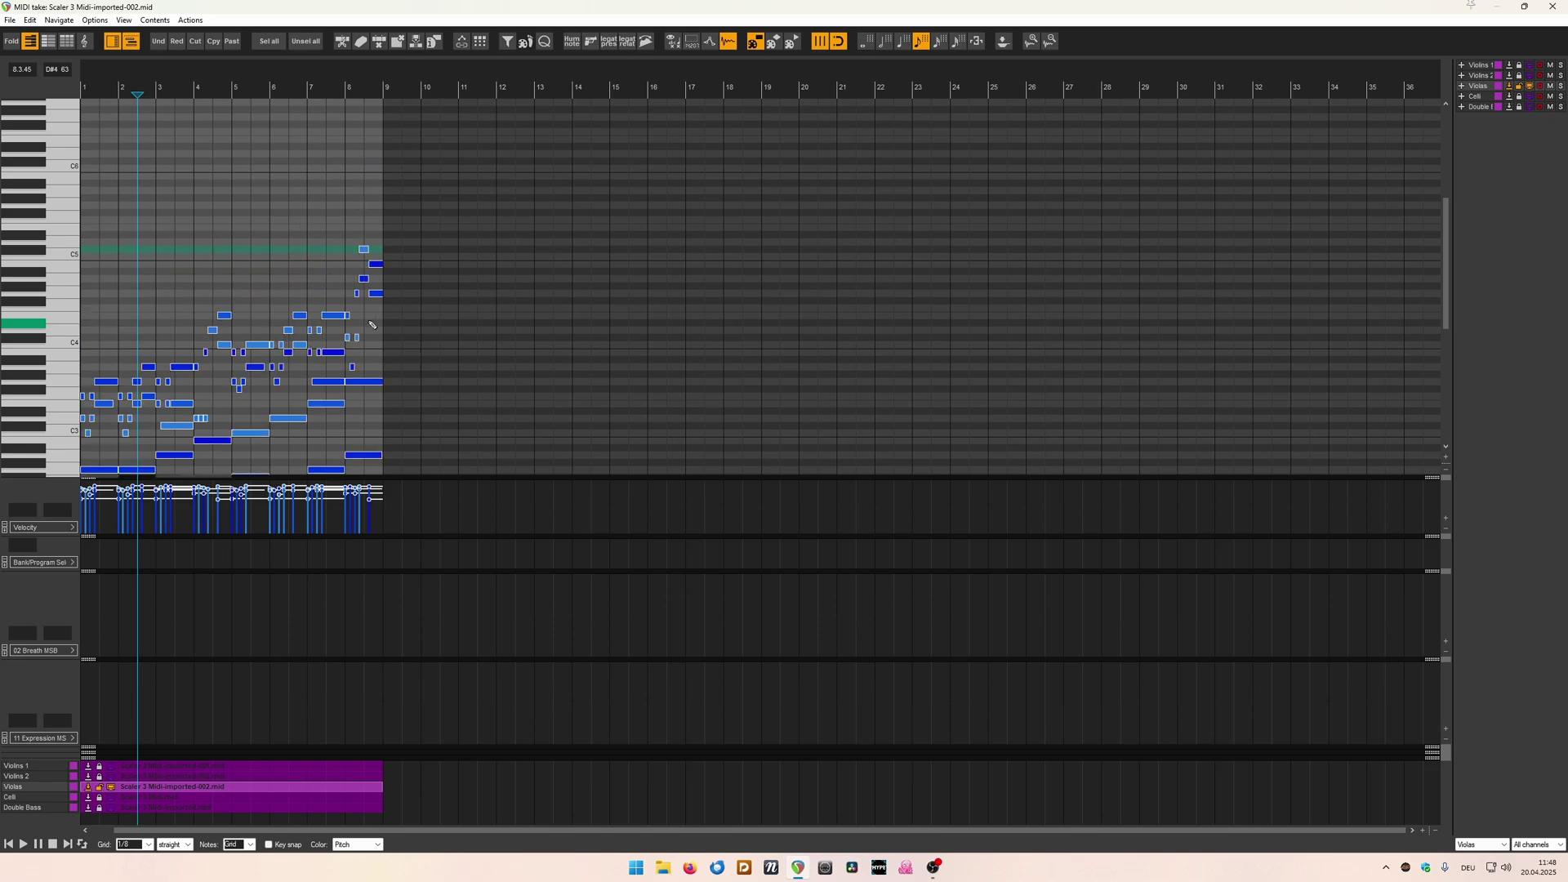
pyautogui.scroll(5, 460, 212)
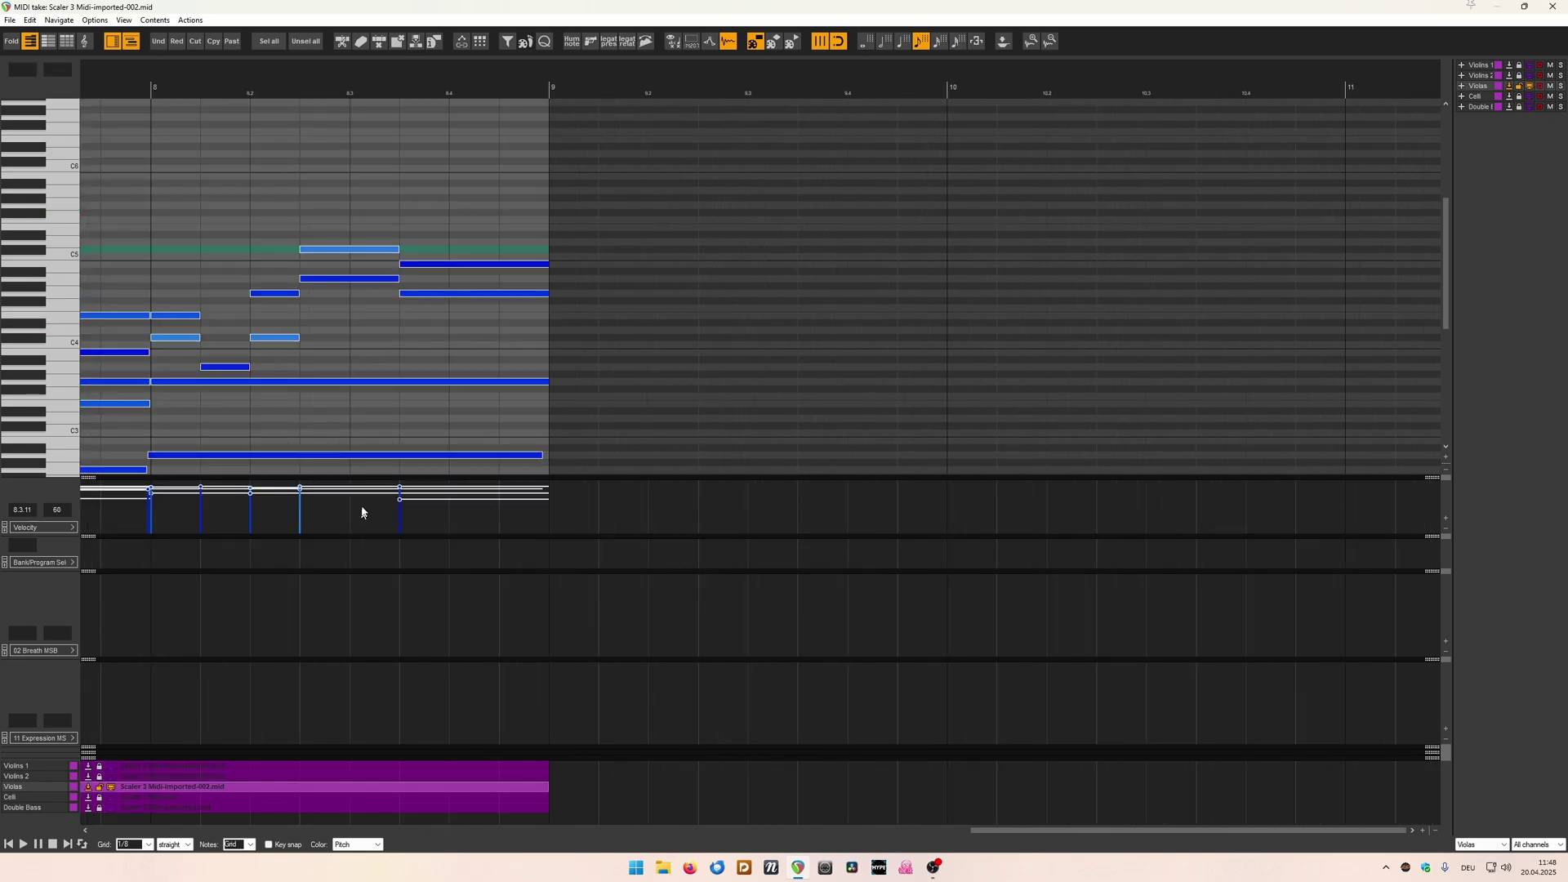
pyautogui.moveTo(1446, 237); pyautogui.dragTo(1454, 288)
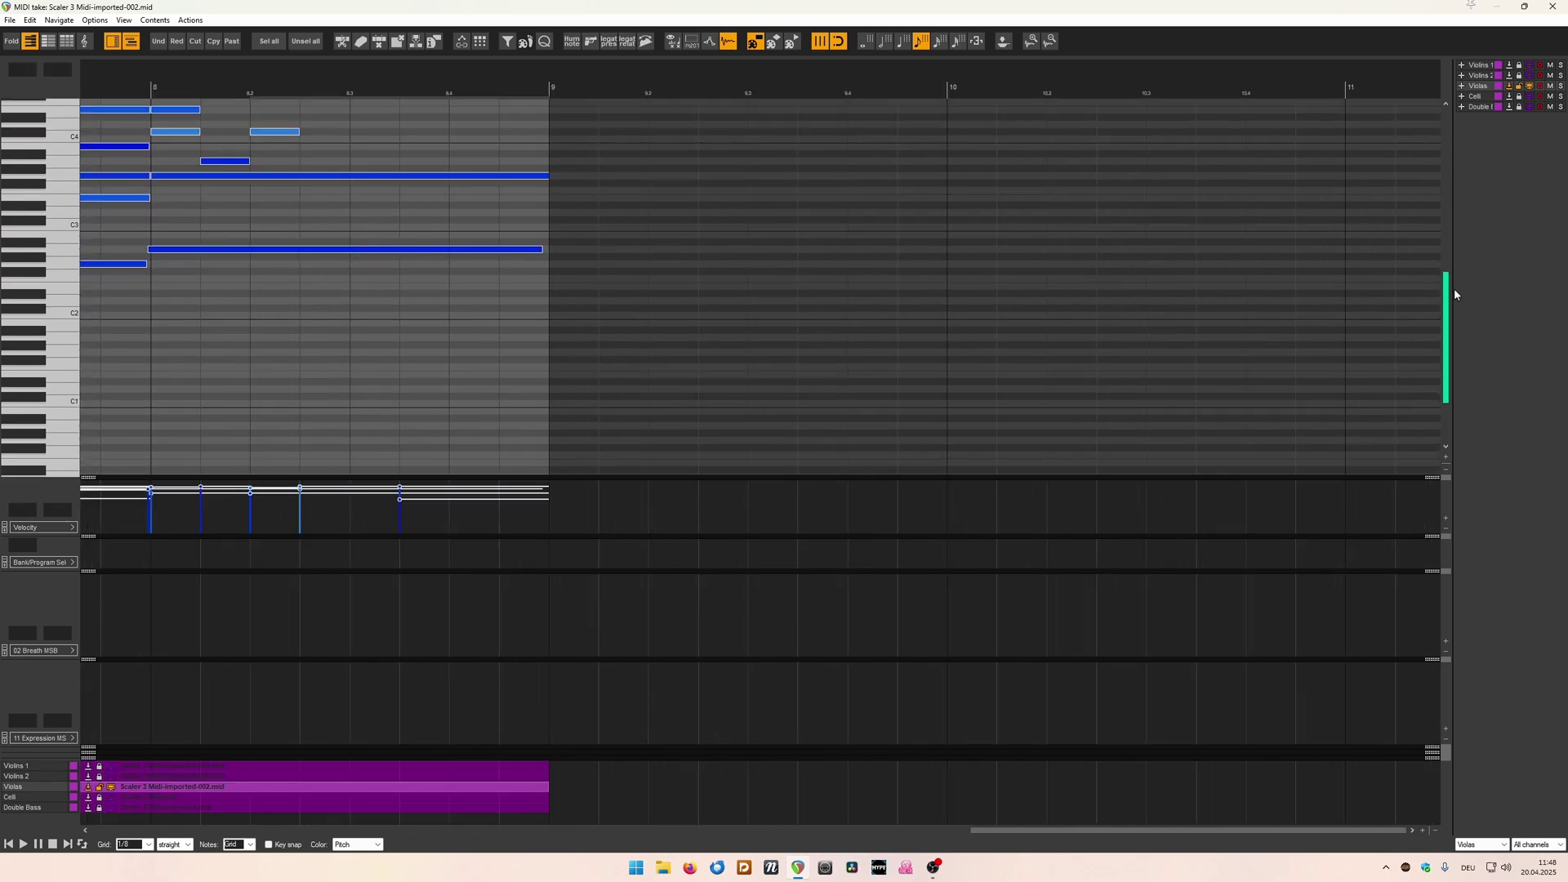
pyautogui.hscroll(-10, 929, 832)
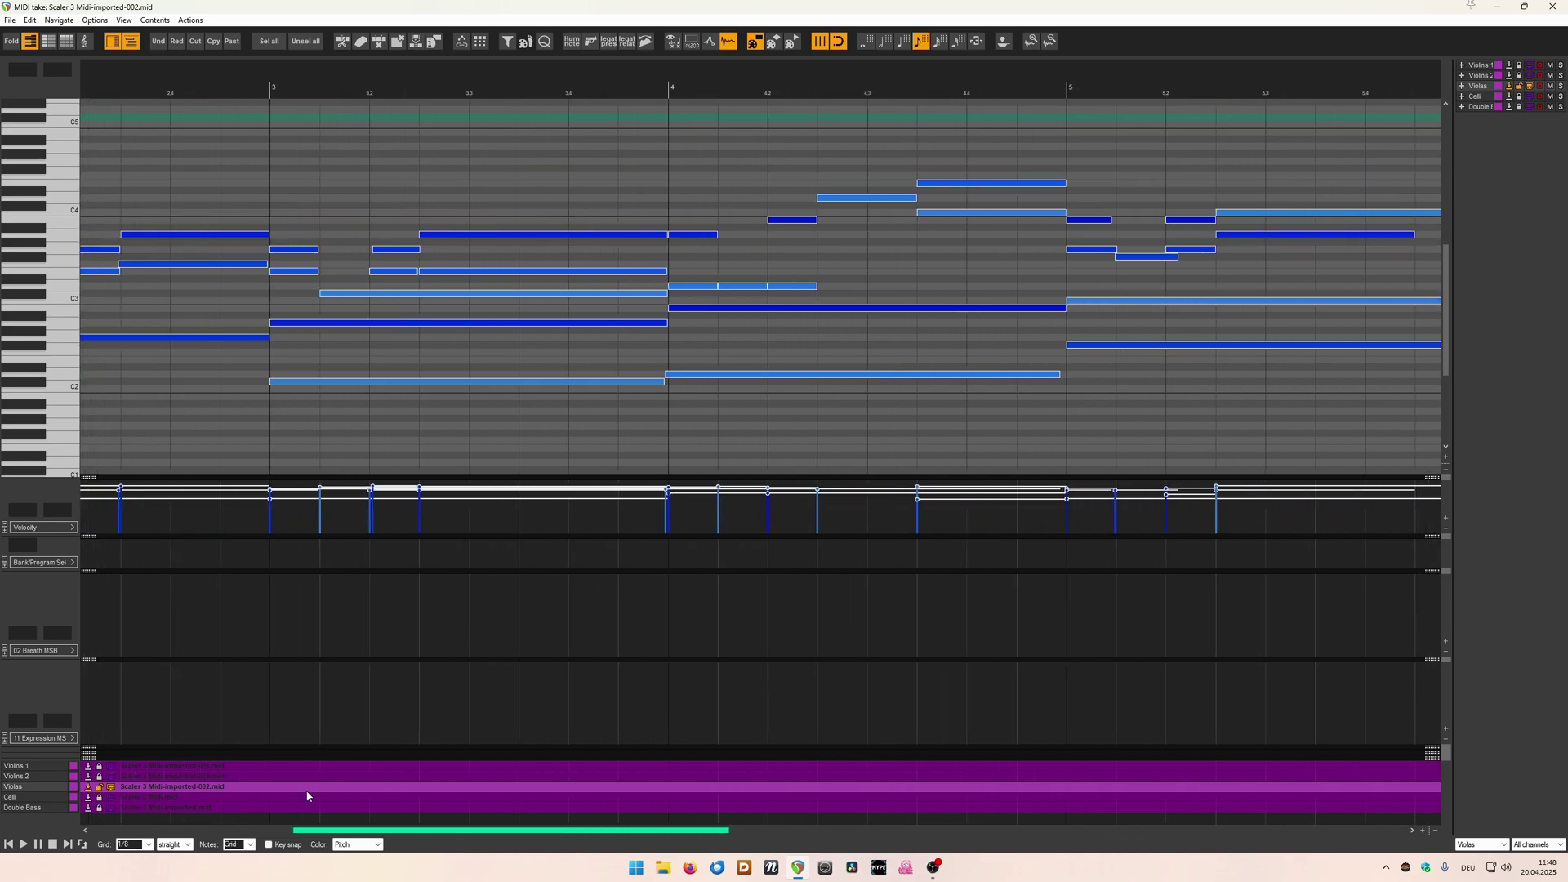
pyautogui.scroll(3, 584, 235)
pyautogui.scroll(-2, 583, 235)
pyautogui.scroll(4, 584, 235)
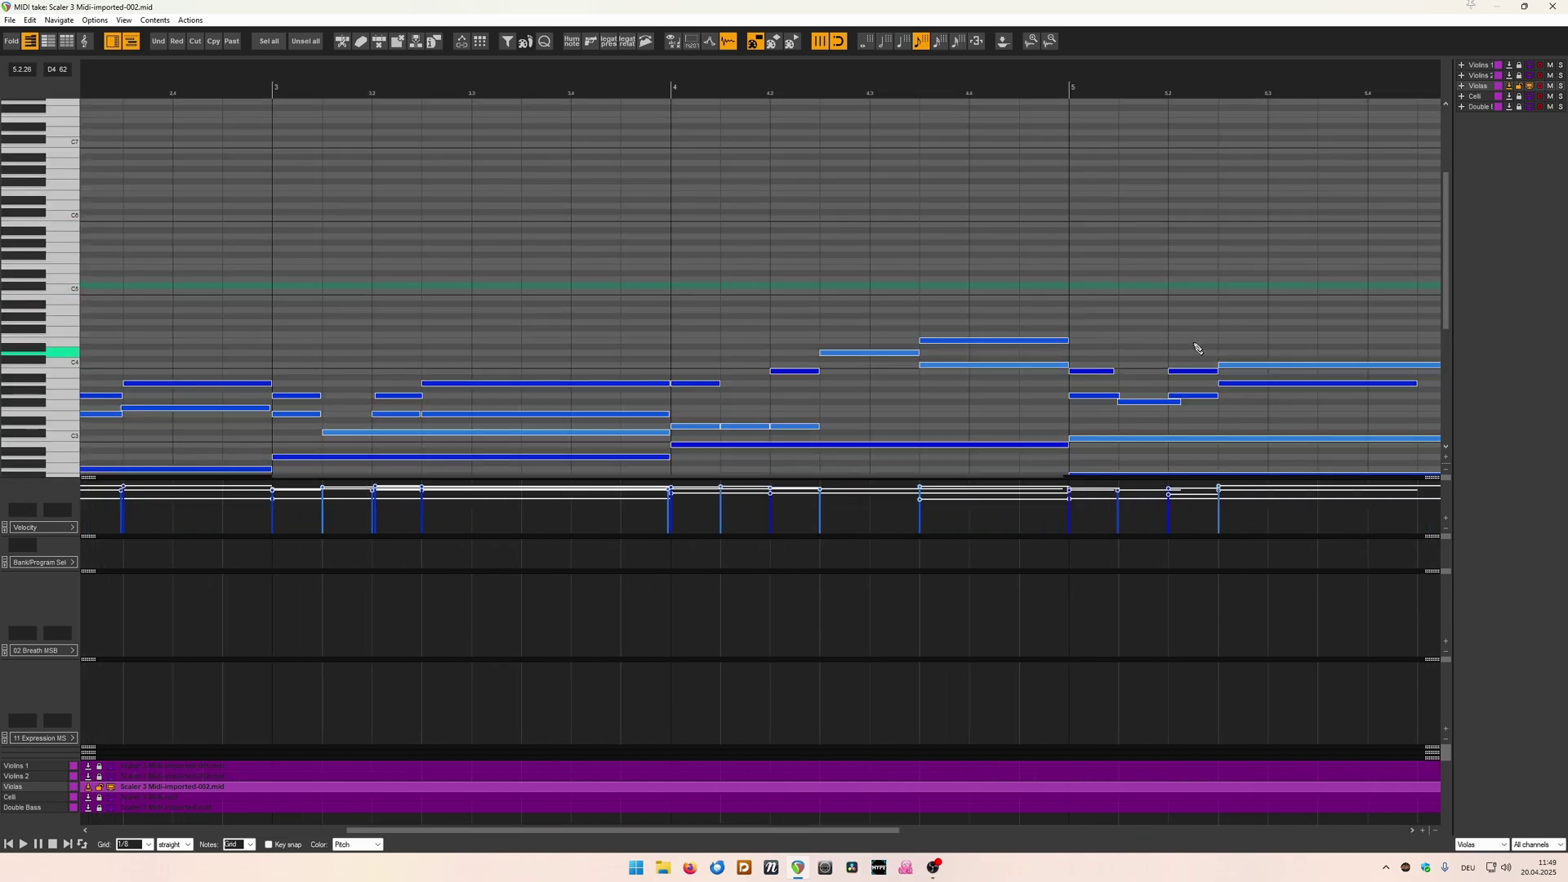
pyautogui.scroll(-5, 1197, 349)
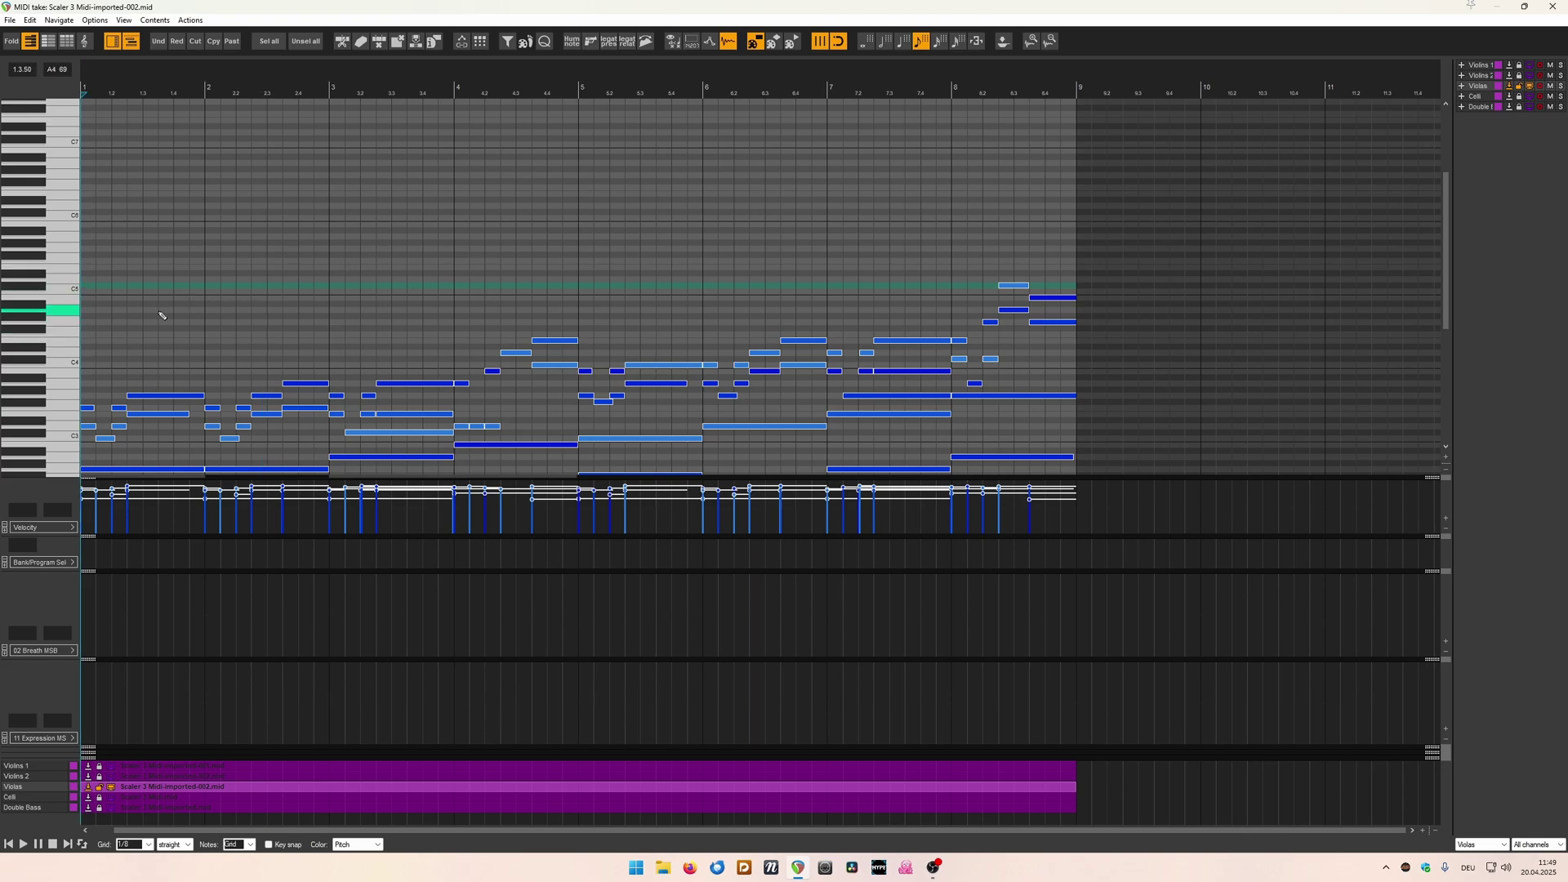
pyautogui.scroll(1, 161, 315)
pyautogui.scroll(-4, 9, 259)
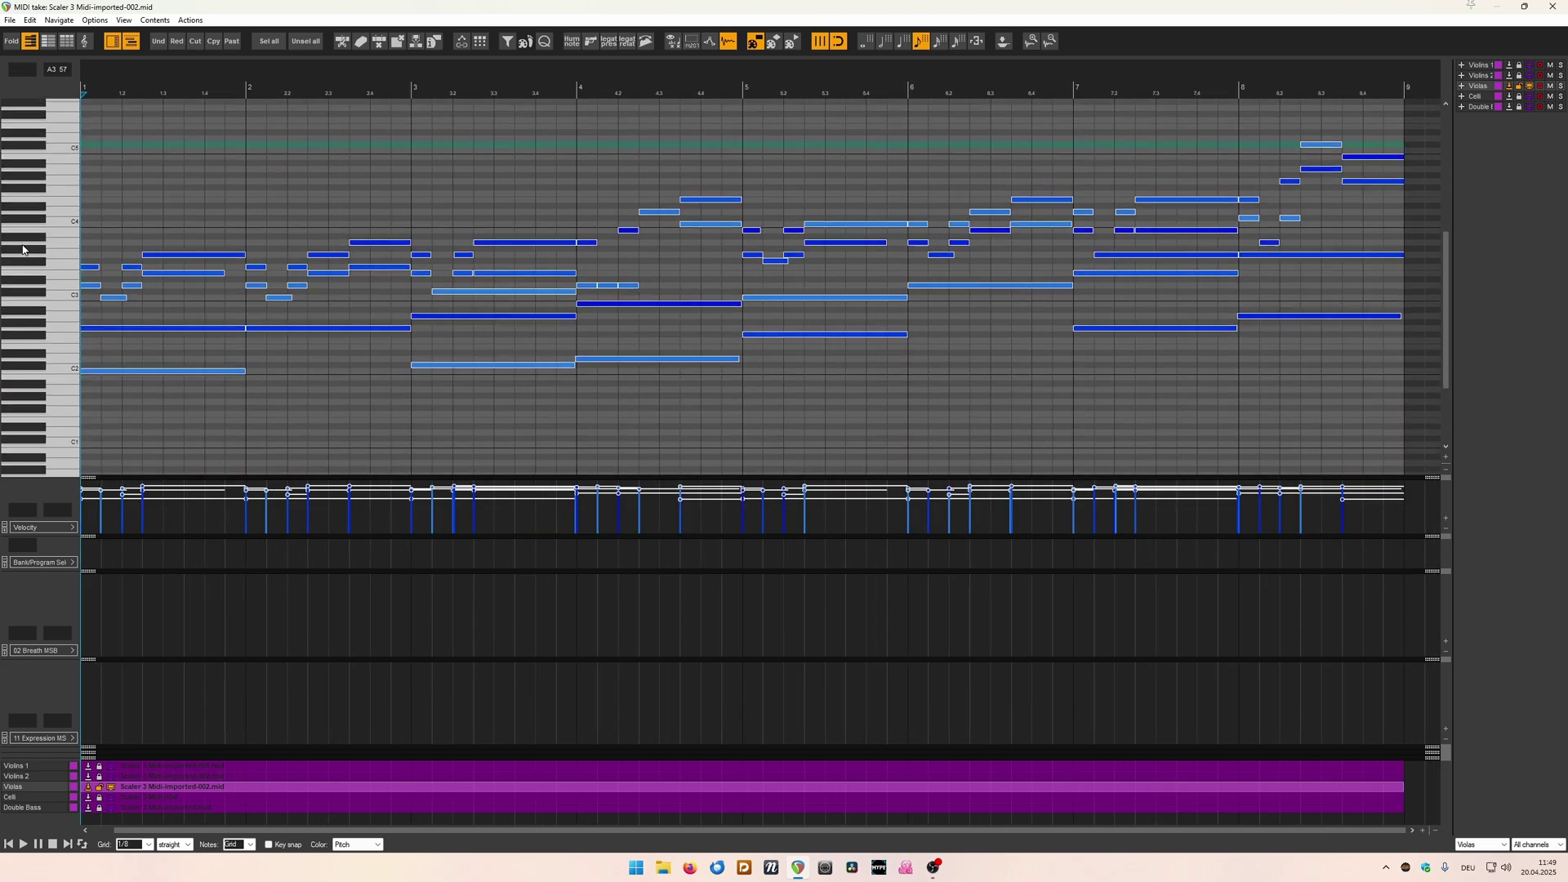
pyautogui.doubleClick(1425, 13)
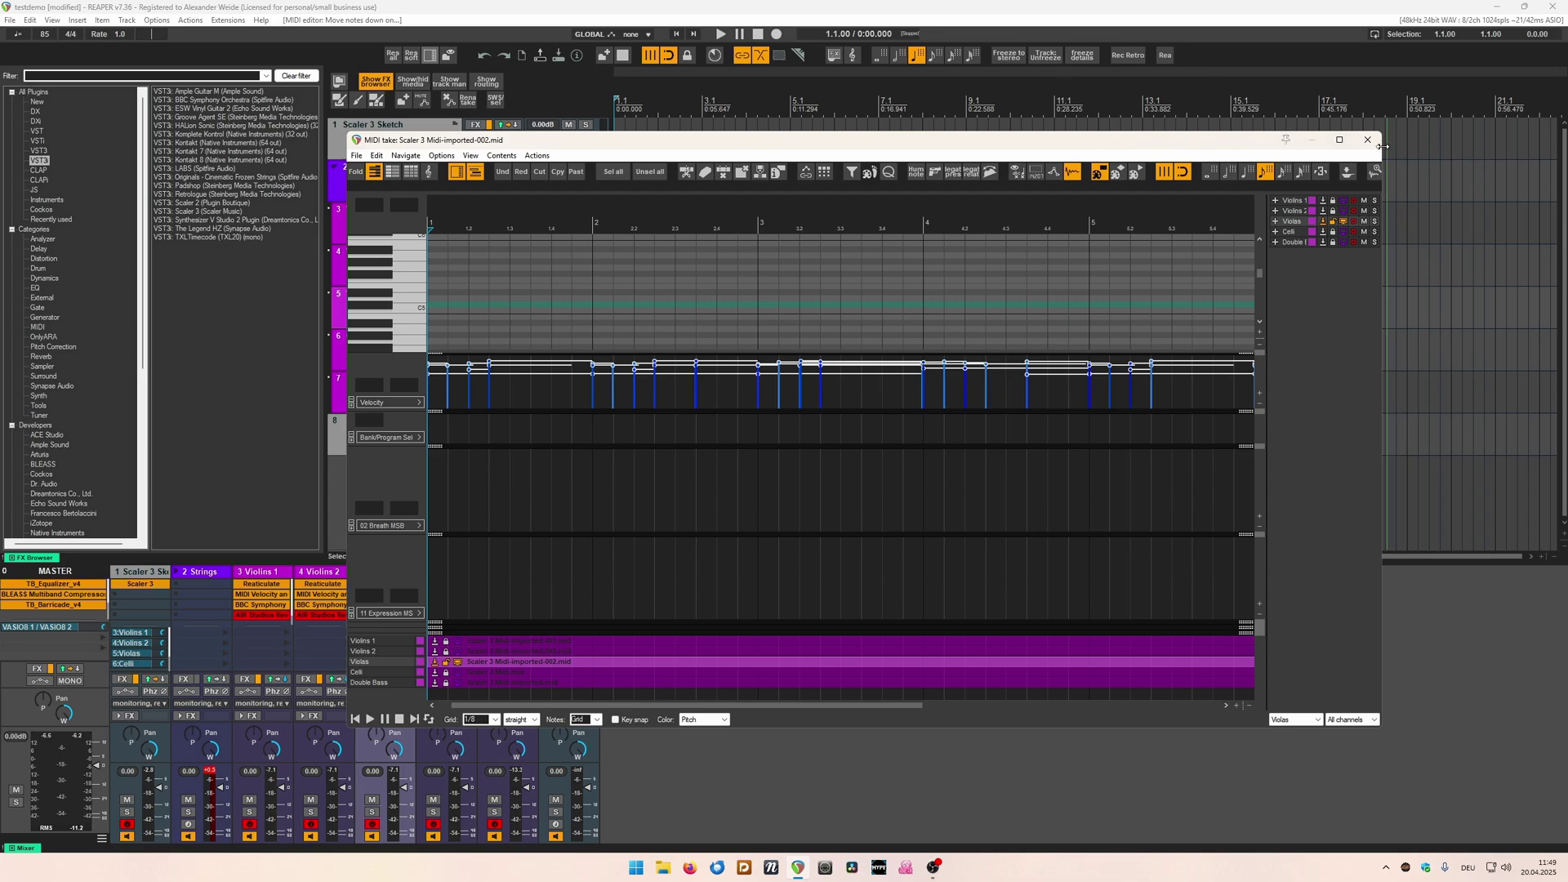
# Close the MIDI editor and set the Violas item to long flautando.
pyautogui.click(1369, 142)
pyautogui.click(854, 56)
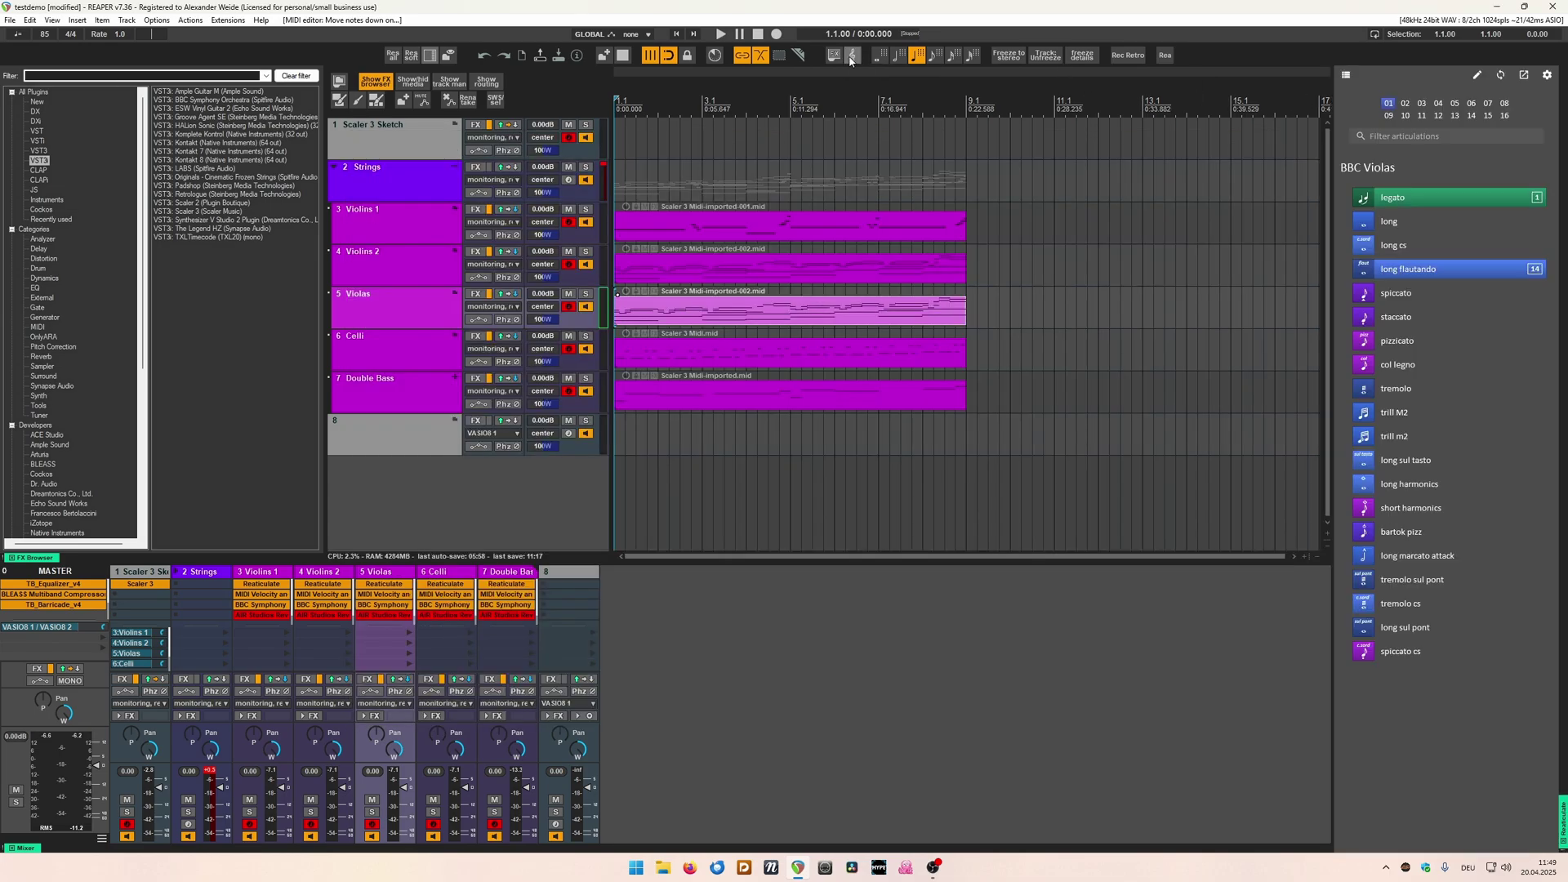
pyautogui.click(691, 314)
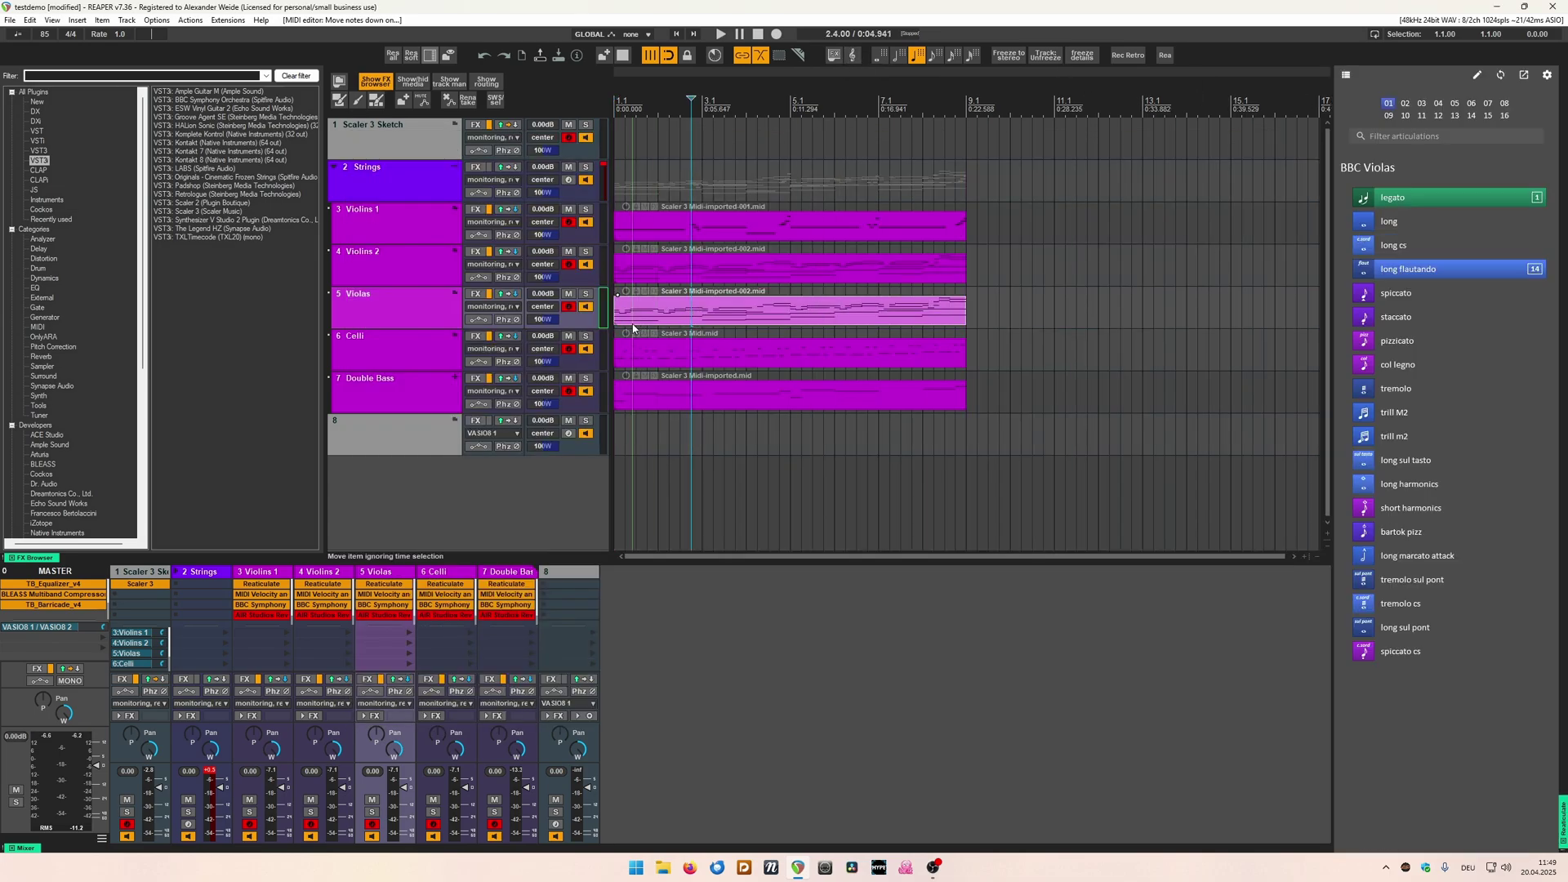
pyautogui.click(717, 360)
pyautogui.click(718, 315)
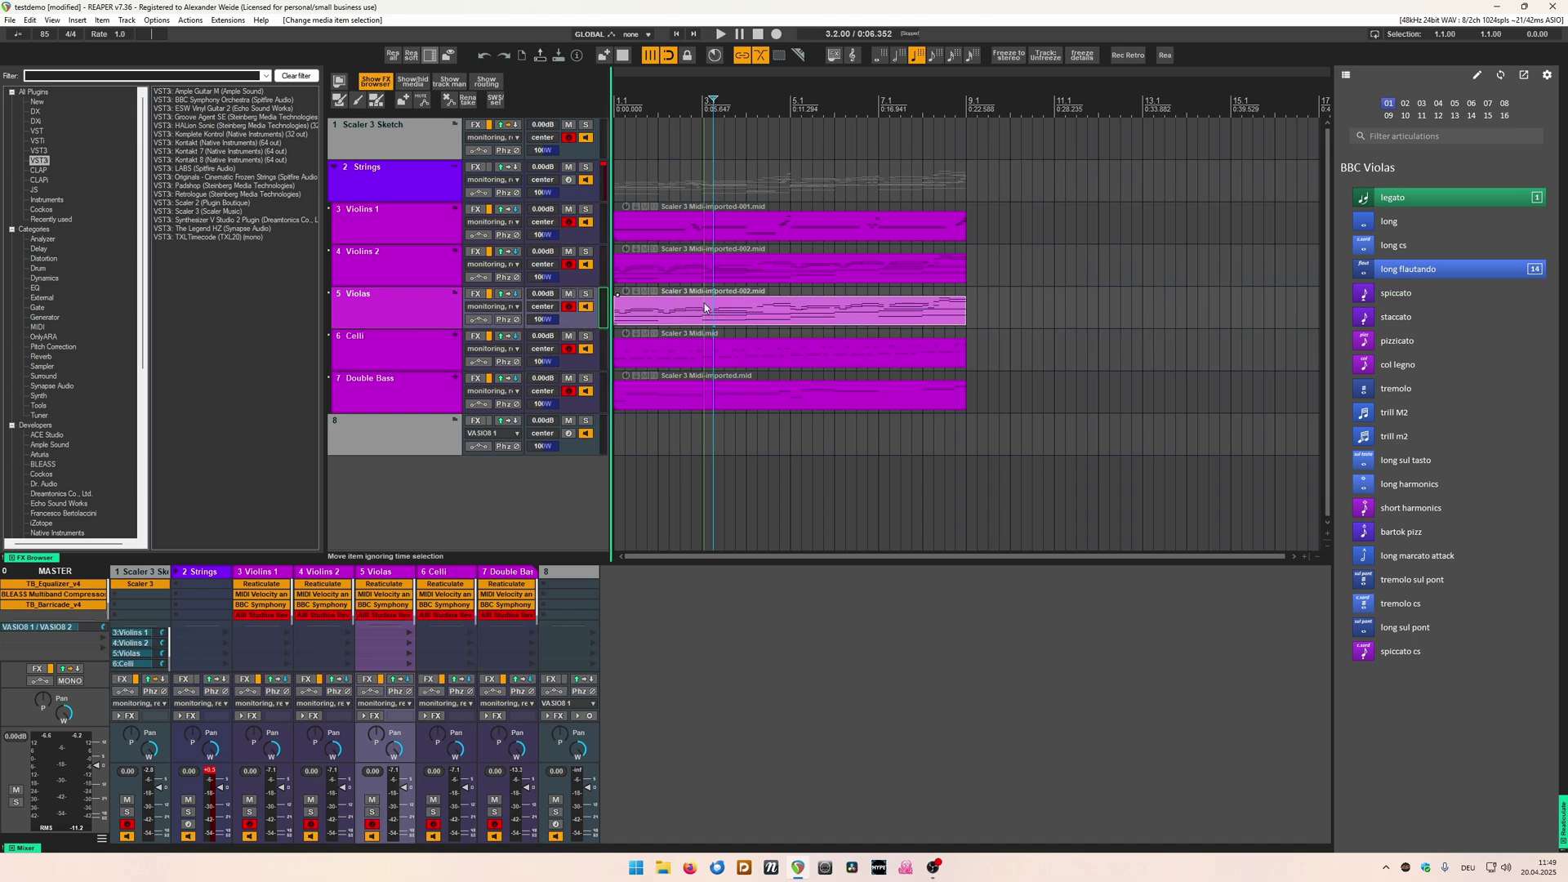
pyautogui.click(1417, 268)
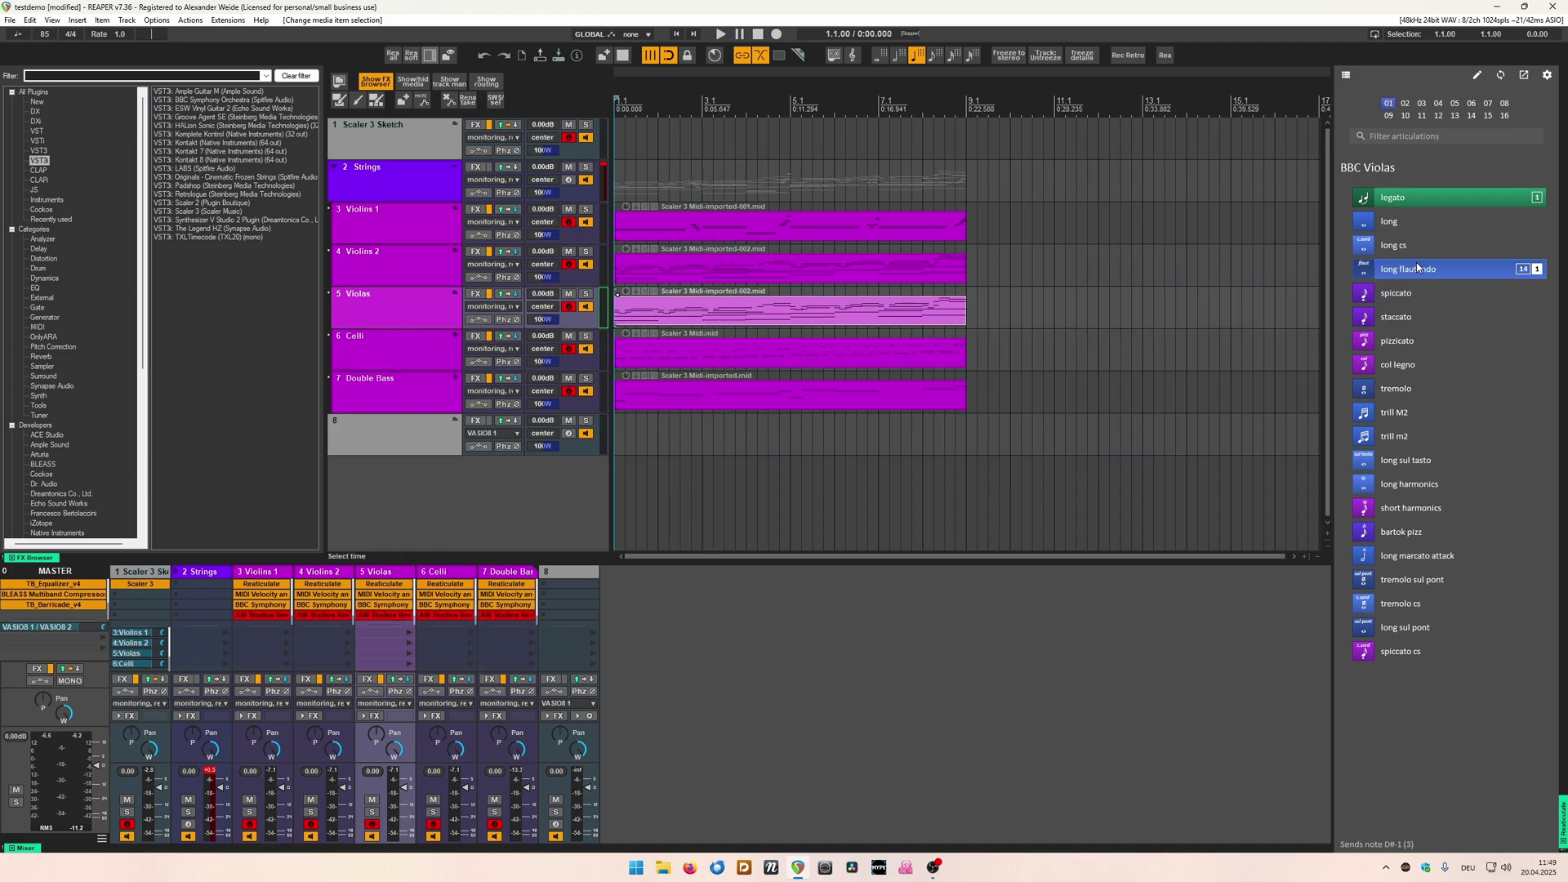
# Insert long cs at the start of Violins 2 and legato at the start of Violins 1.
pyautogui.click(648, 270)
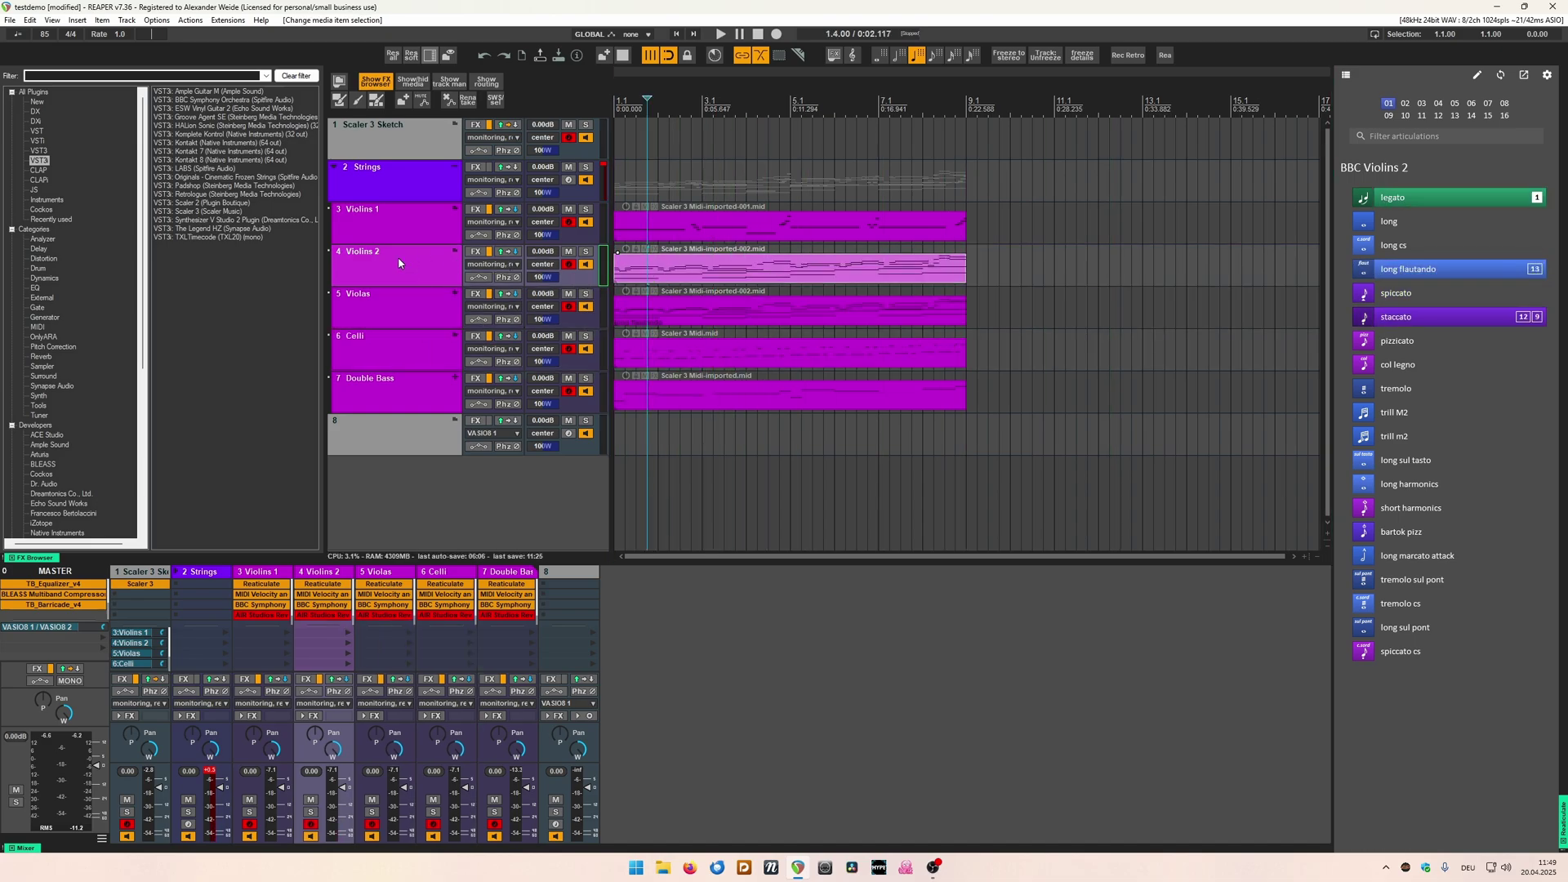
pyautogui.press('Home')
pyautogui.click(1393, 245)
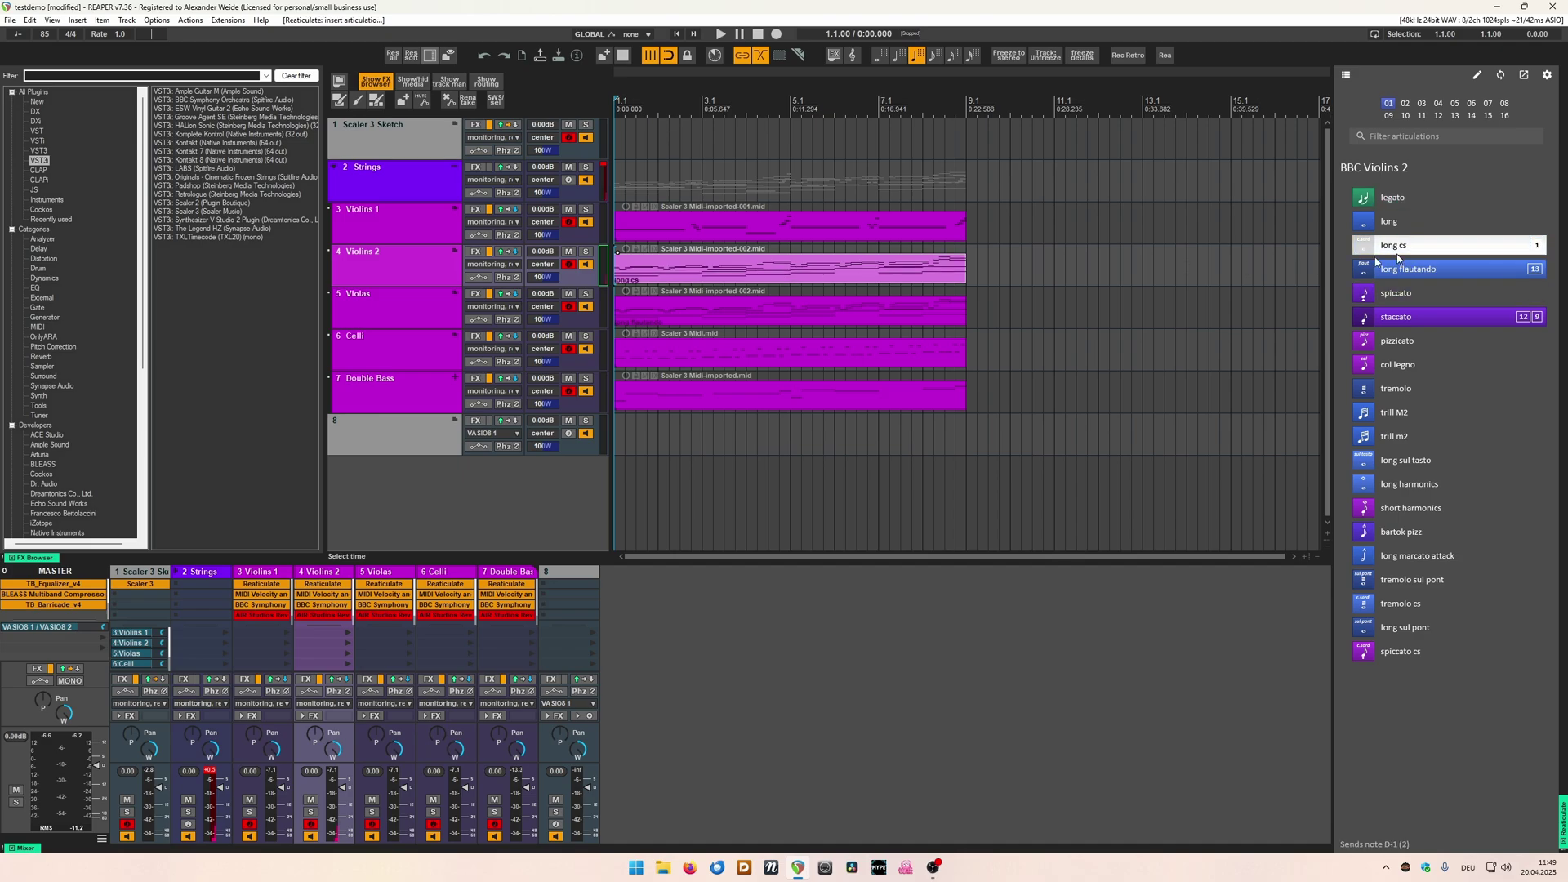
pyautogui.click(647, 240)
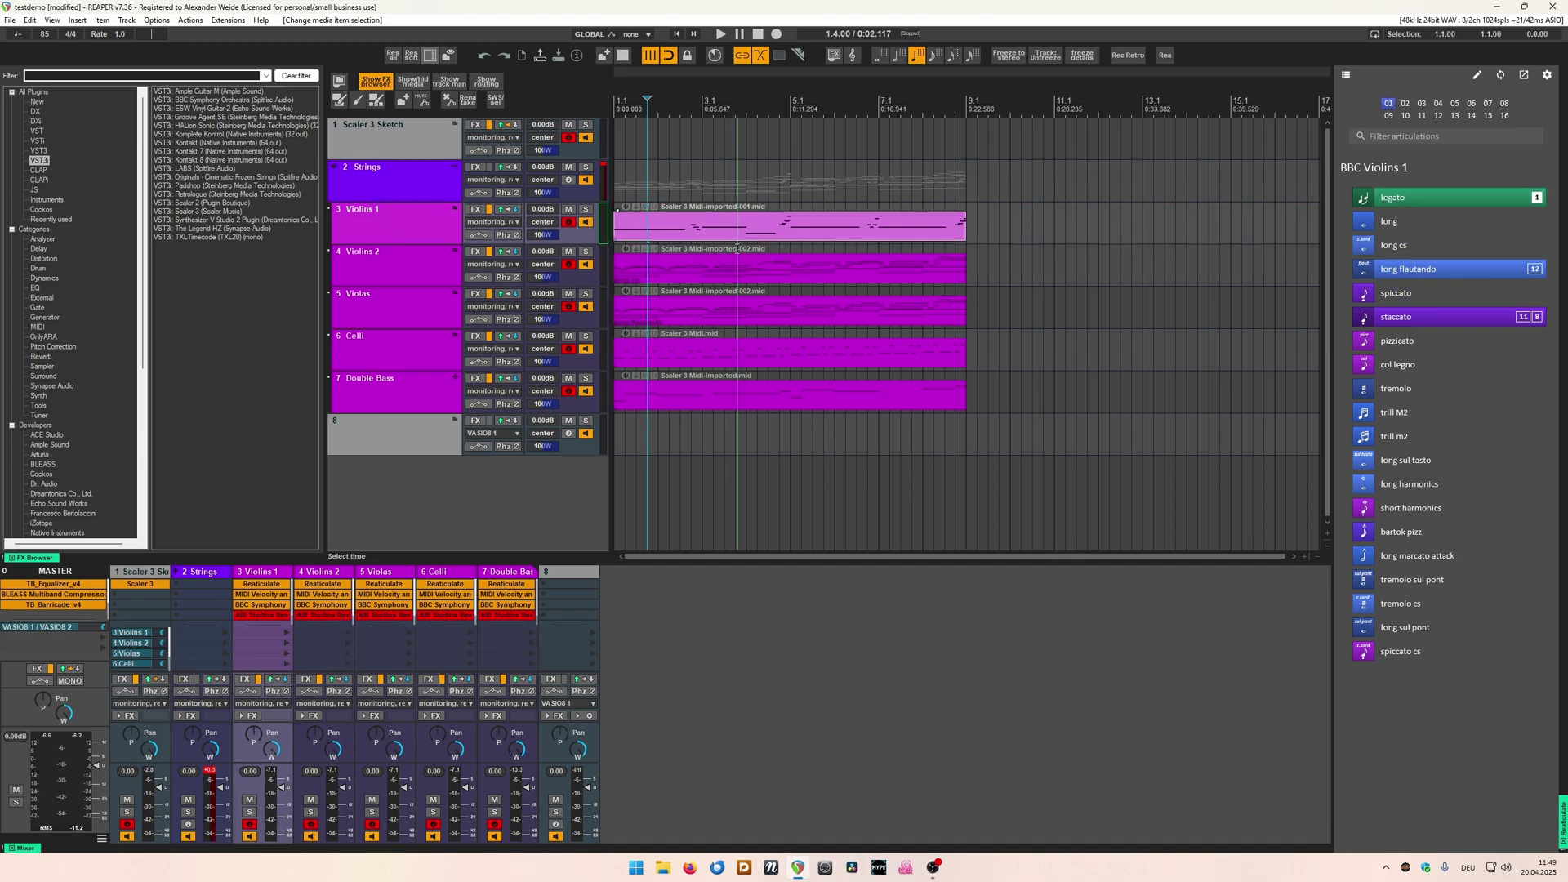
pyautogui.press('Home')
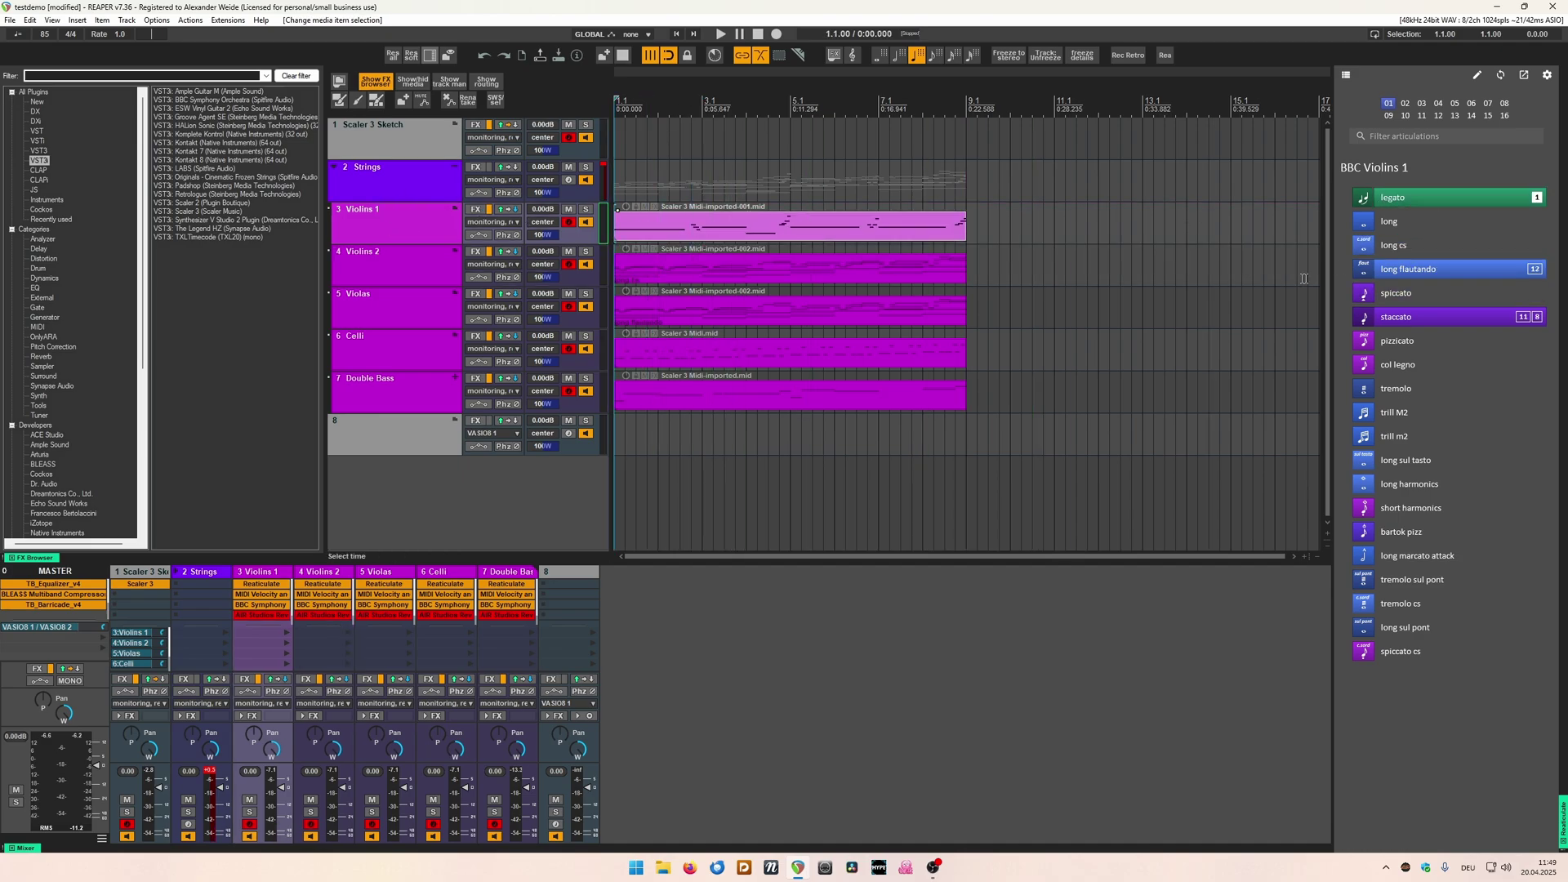
pyautogui.click(1406, 204)
# Set Celli to staccato after trying col legno, and Double Bass to long flautando.
pyautogui.click(641, 359)
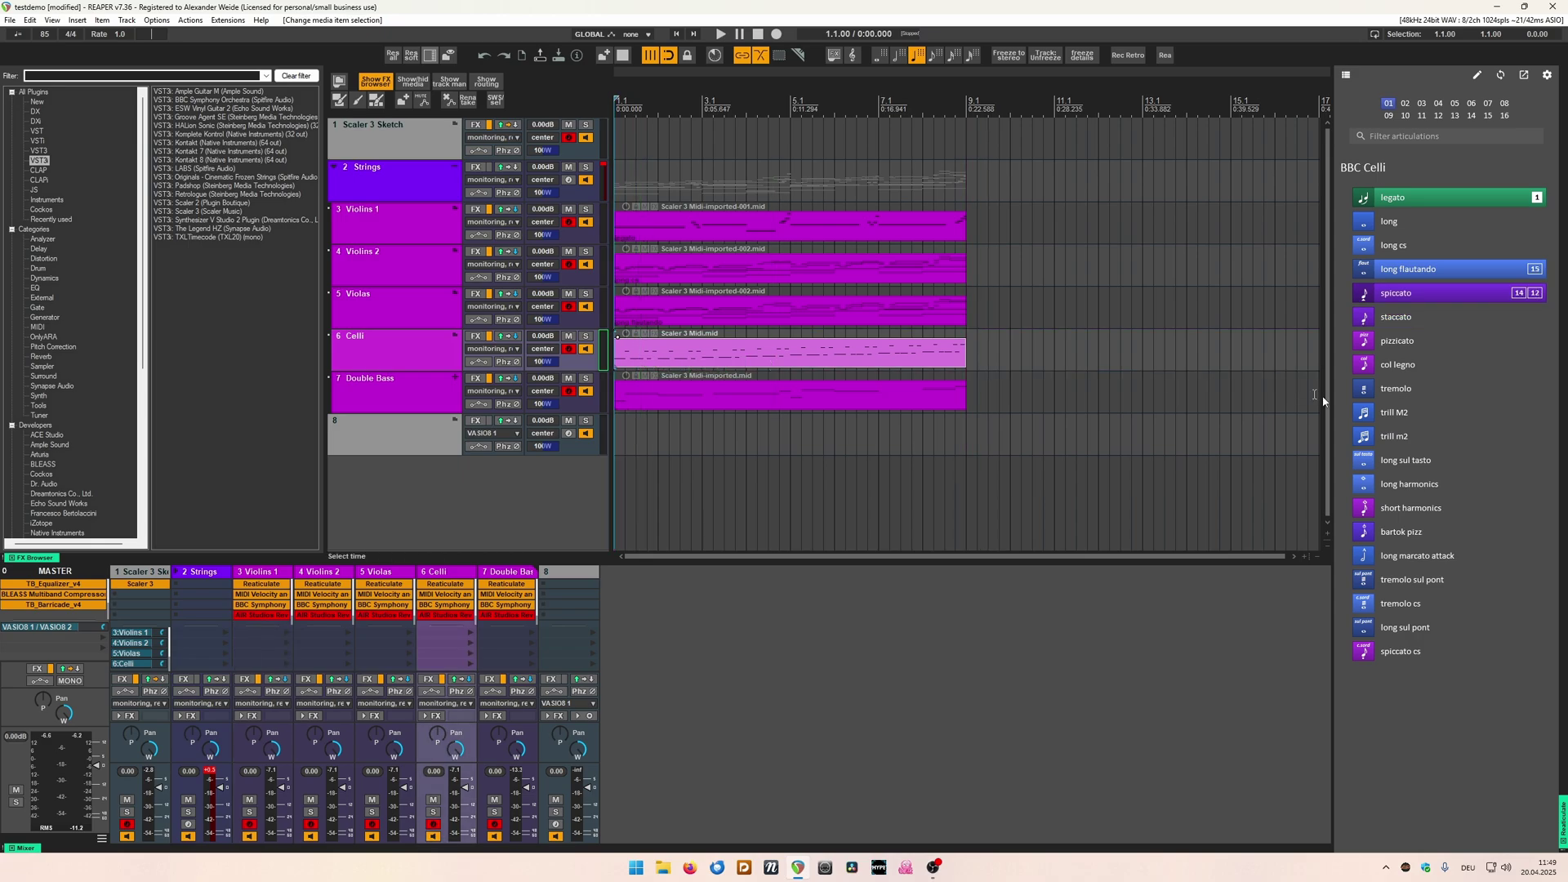
pyautogui.click(1421, 366)
pyautogui.click(1421, 319)
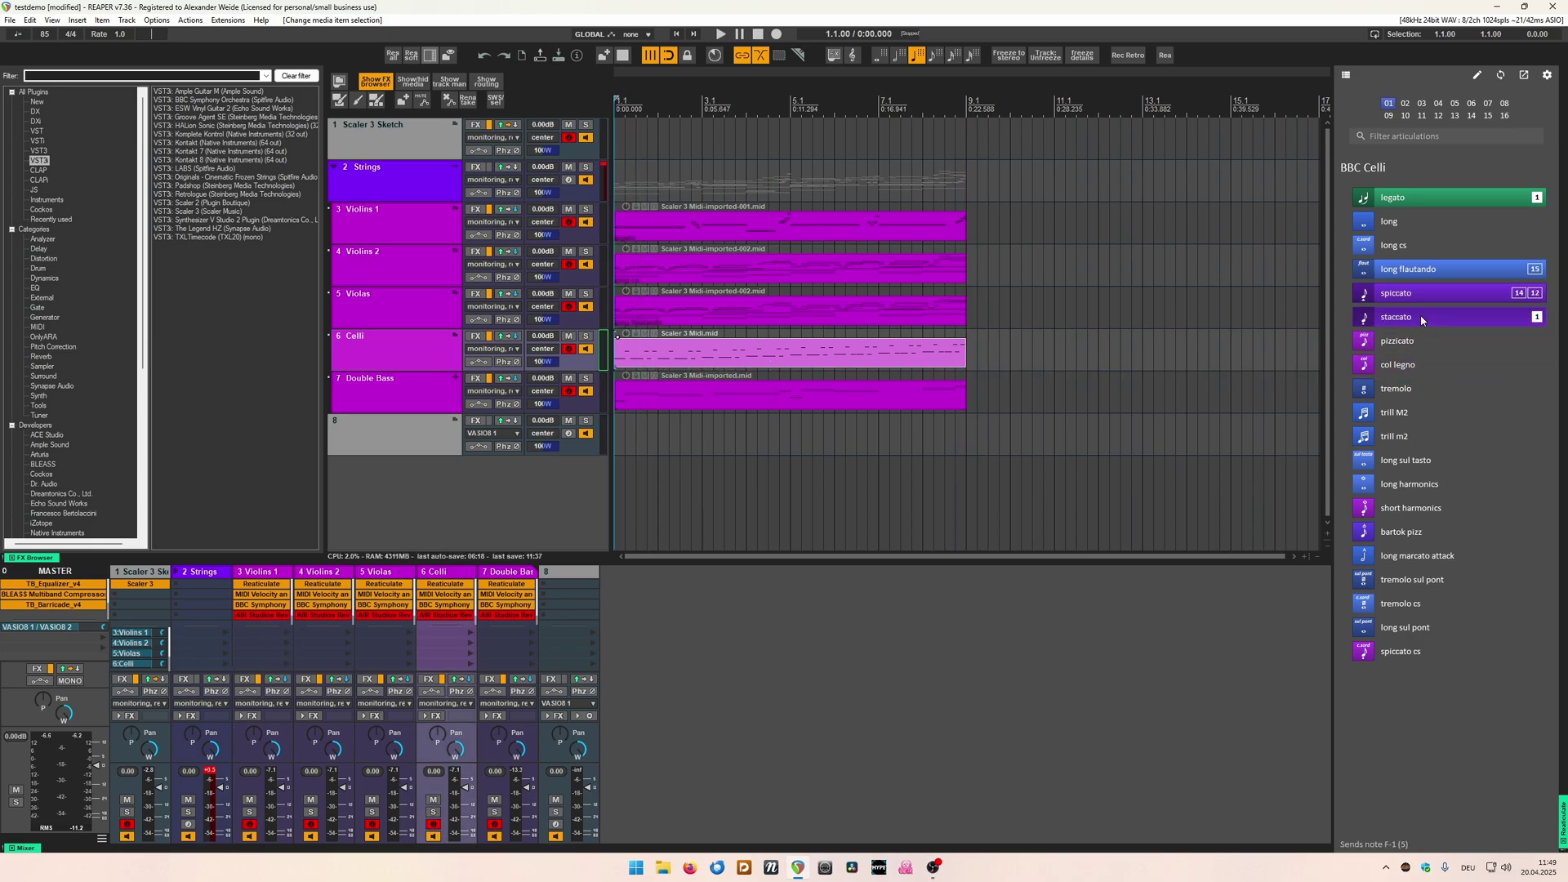
pyautogui.click(705, 402)
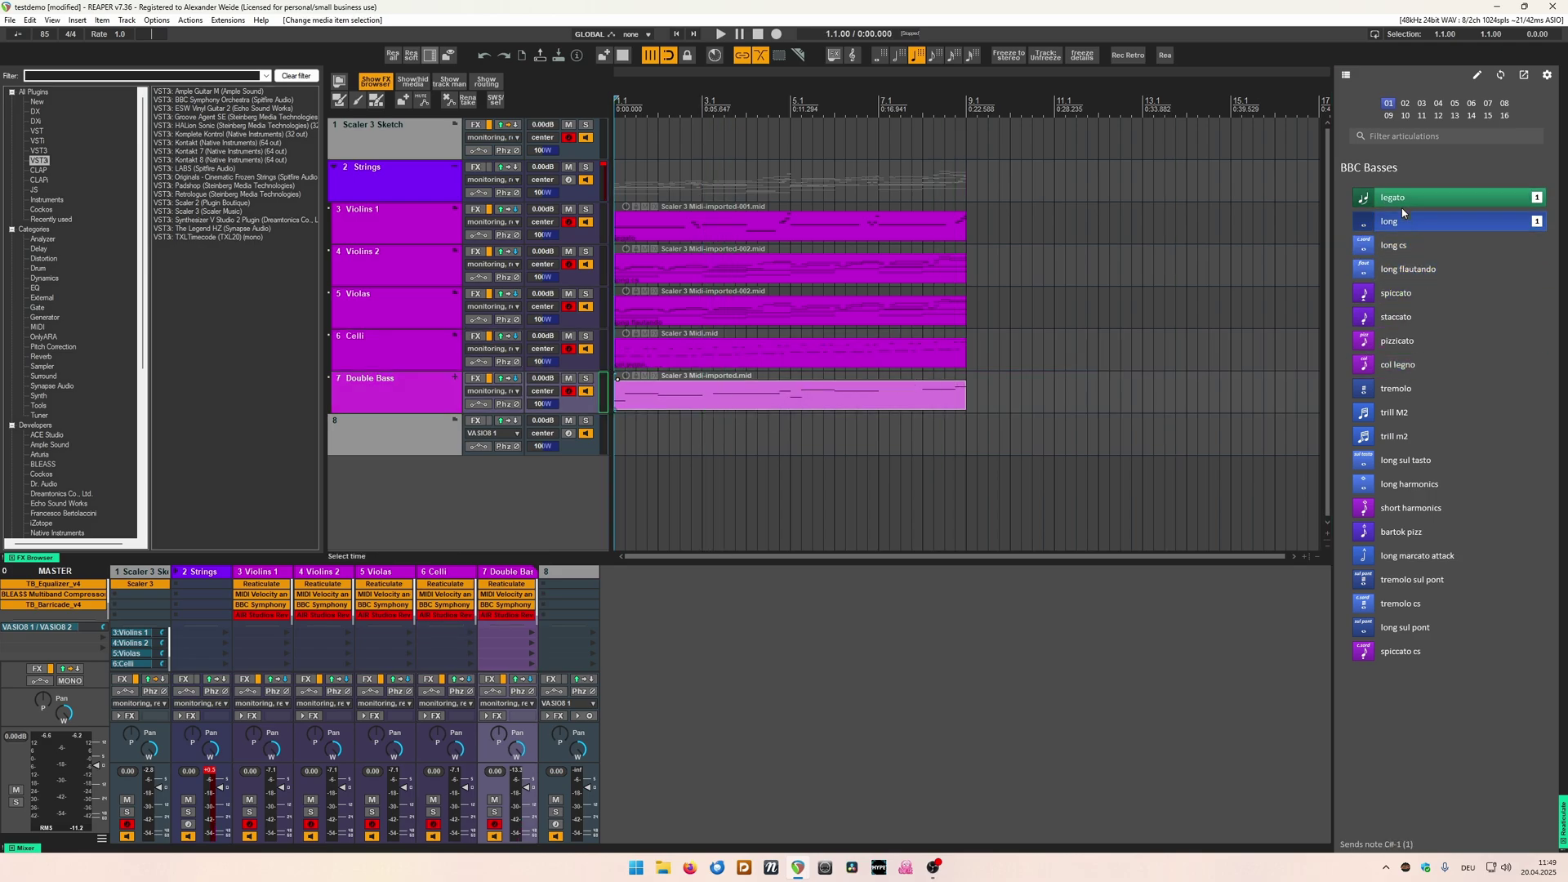
pyautogui.click(1406, 273)
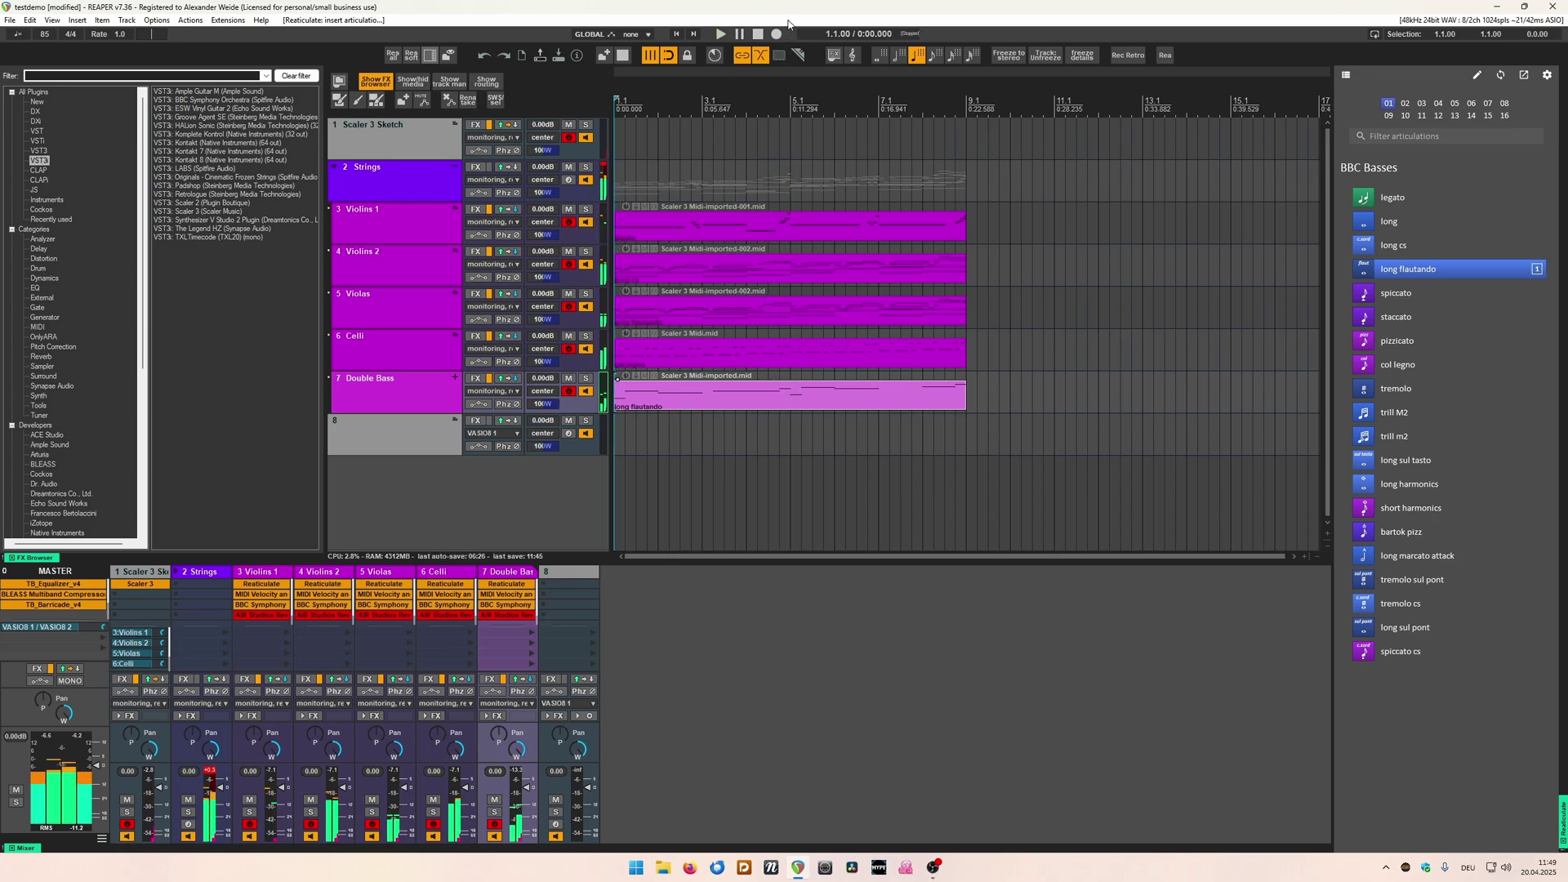
# Play the project and pull the Violins 1 and Violins 2 faders down to about -4.9 and -4.8 dB.
pyautogui.press('space')
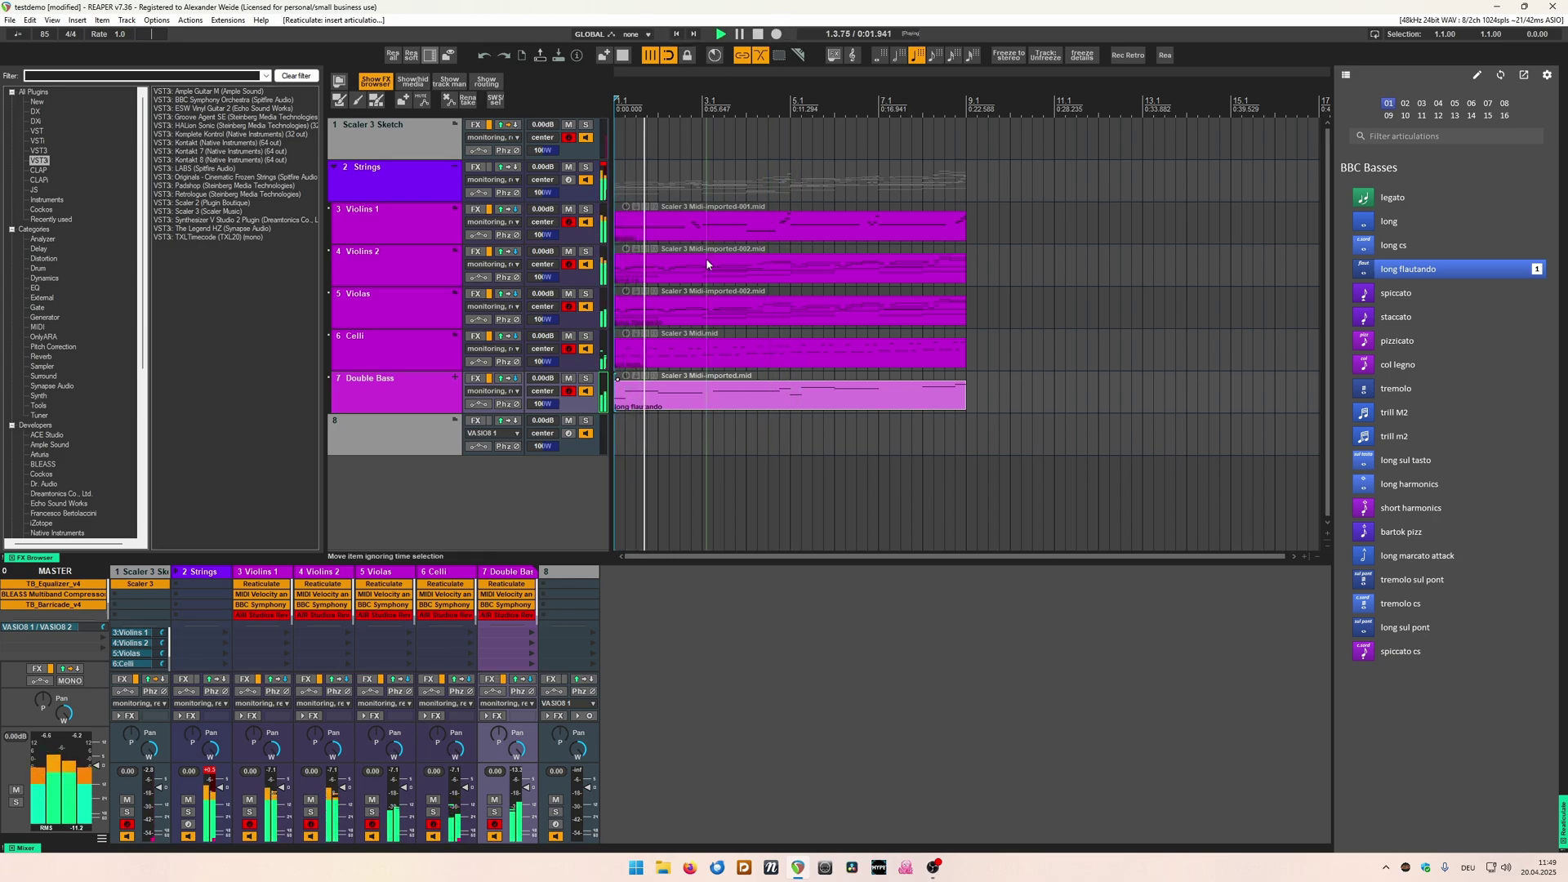
pyautogui.moveTo(279, 788)
pyautogui.mouseDown()
pyautogui.moveTo(345, 799)
pyautogui.moveTo(279, 793)
pyautogui.mouseUp()
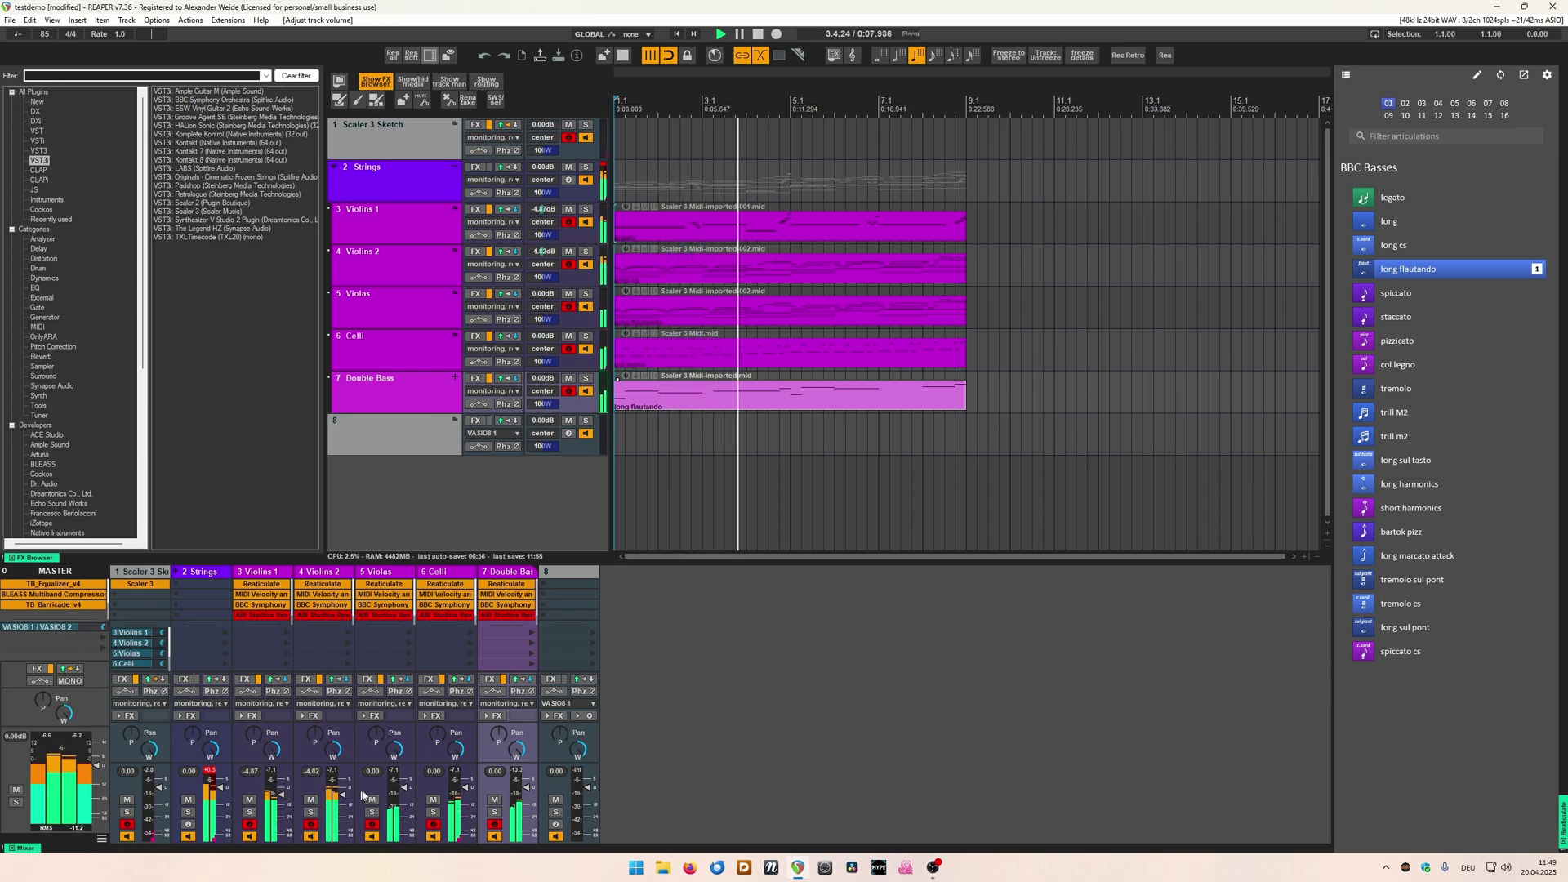
# Stop playback, then open and close the Scaler 3 plugin window on the Scaler 3 Sketch track.
pyautogui.press('space')
pyautogui.click(404, 135)
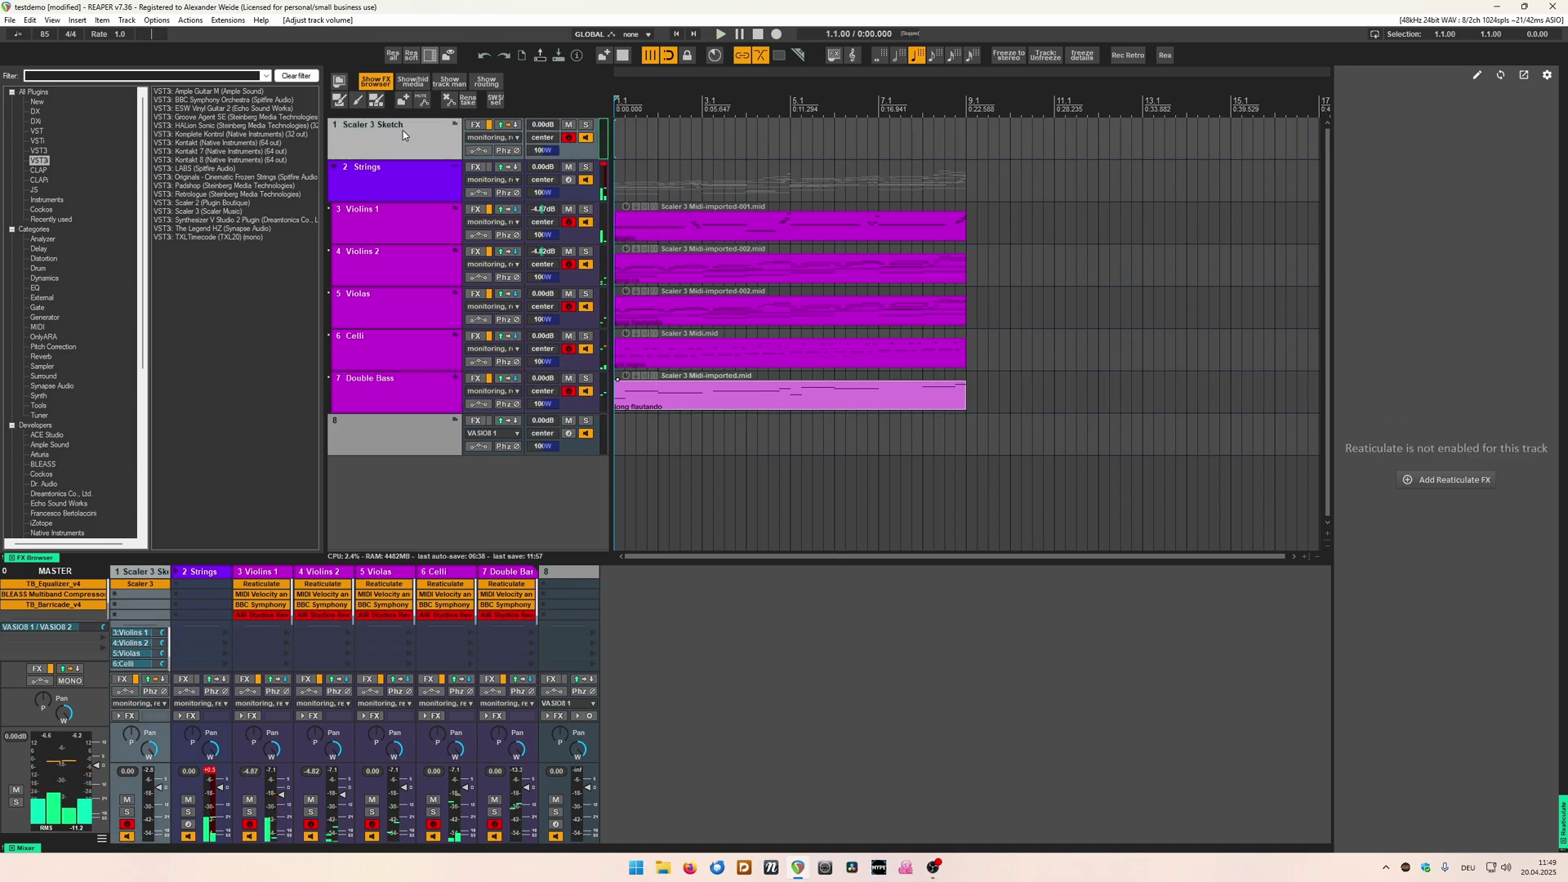
pyautogui.click(135, 585)
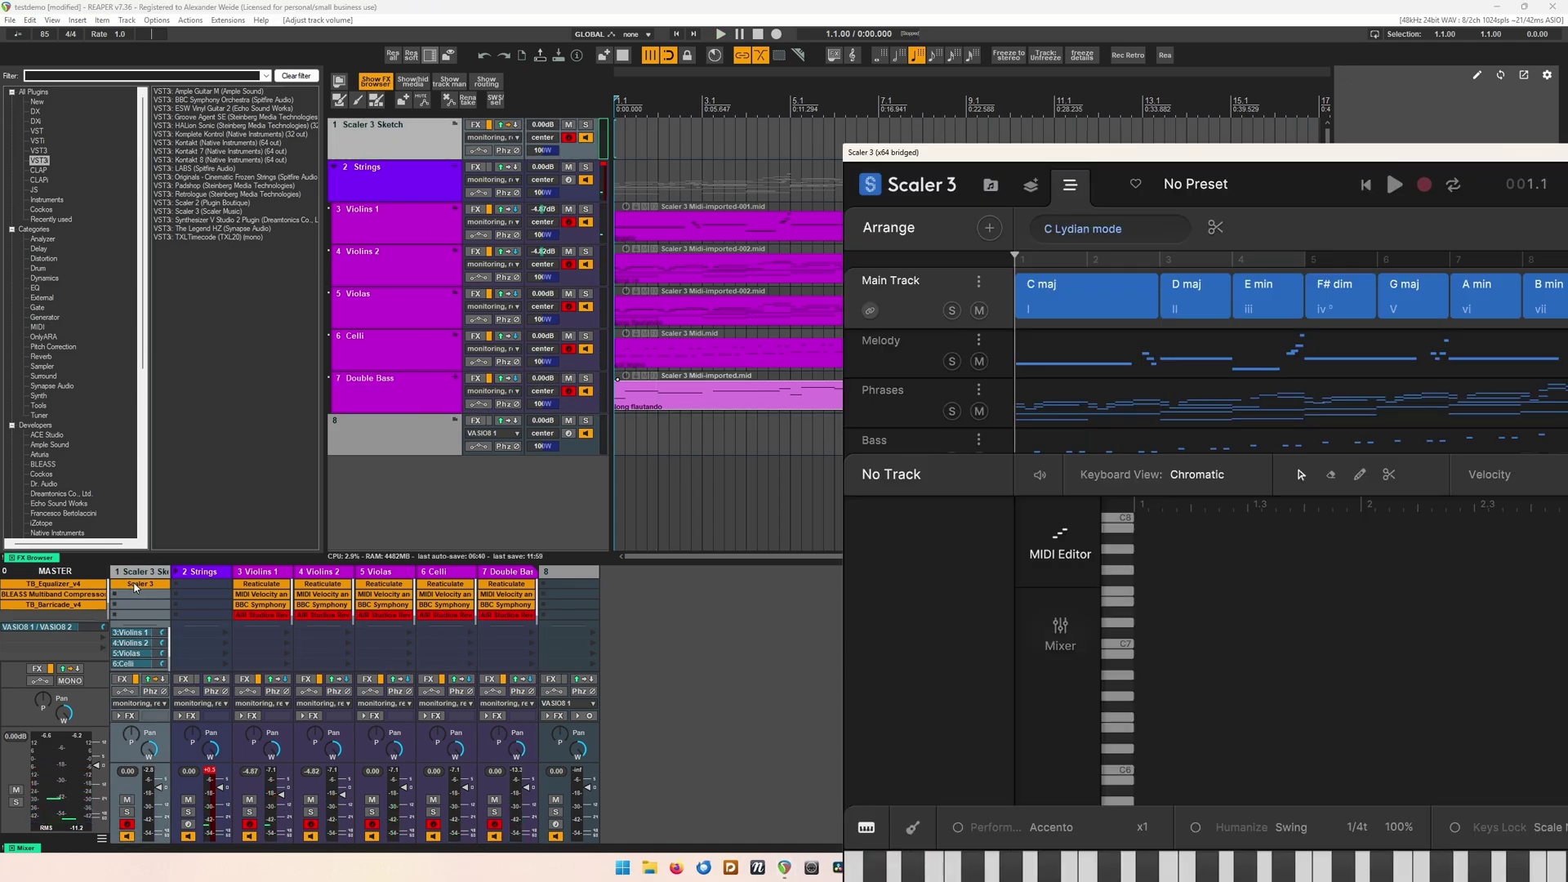
pyautogui.moveTo(1203, 153); pyautogui.dragTo(802, 119)
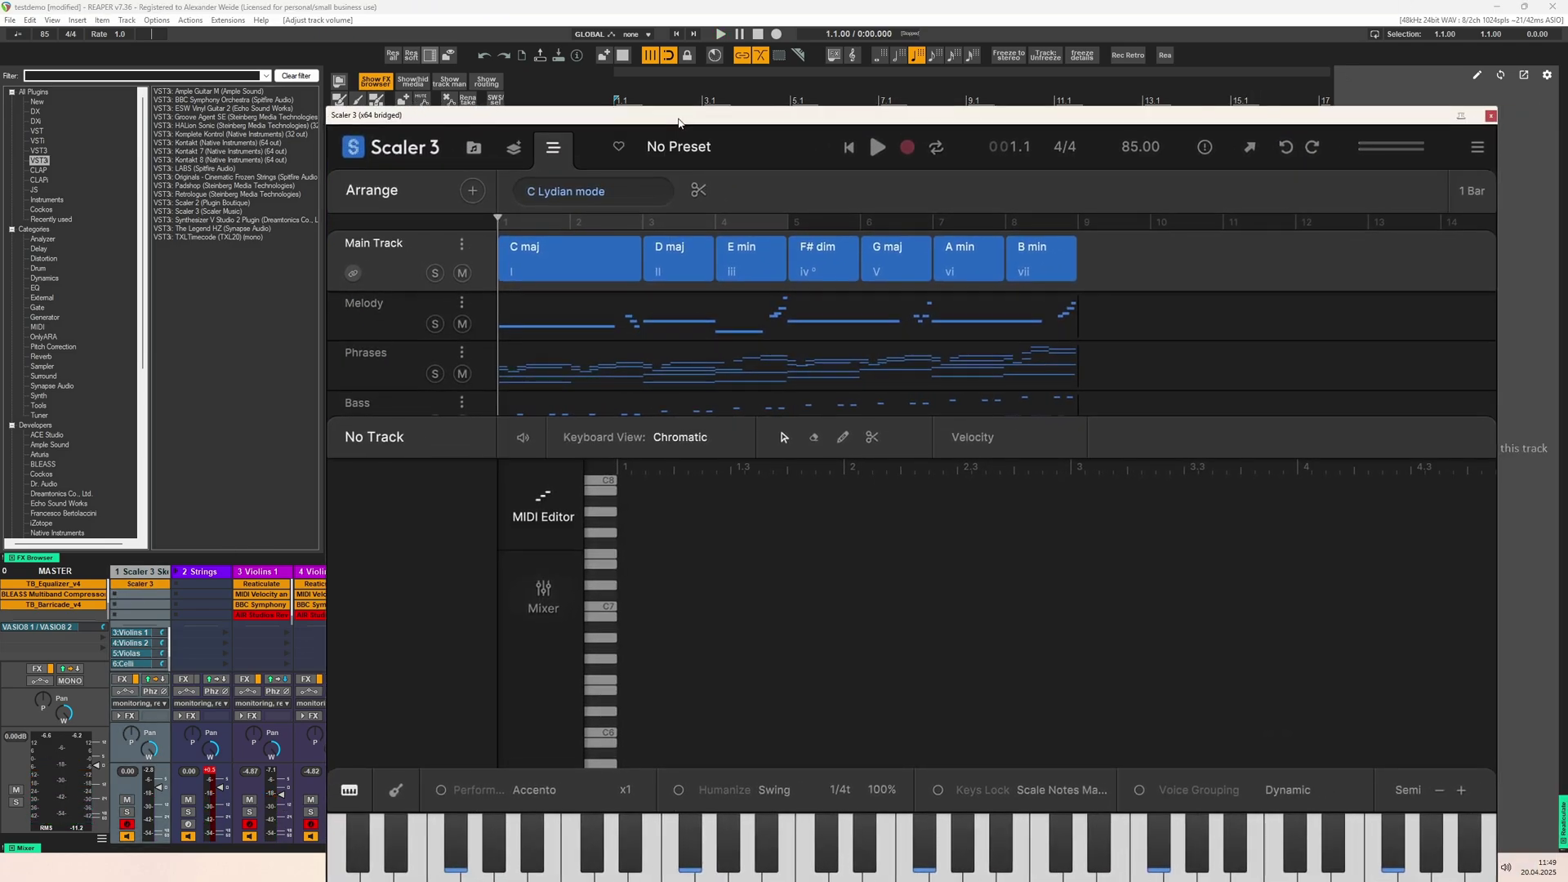
pyautogui.click(1494, 118)
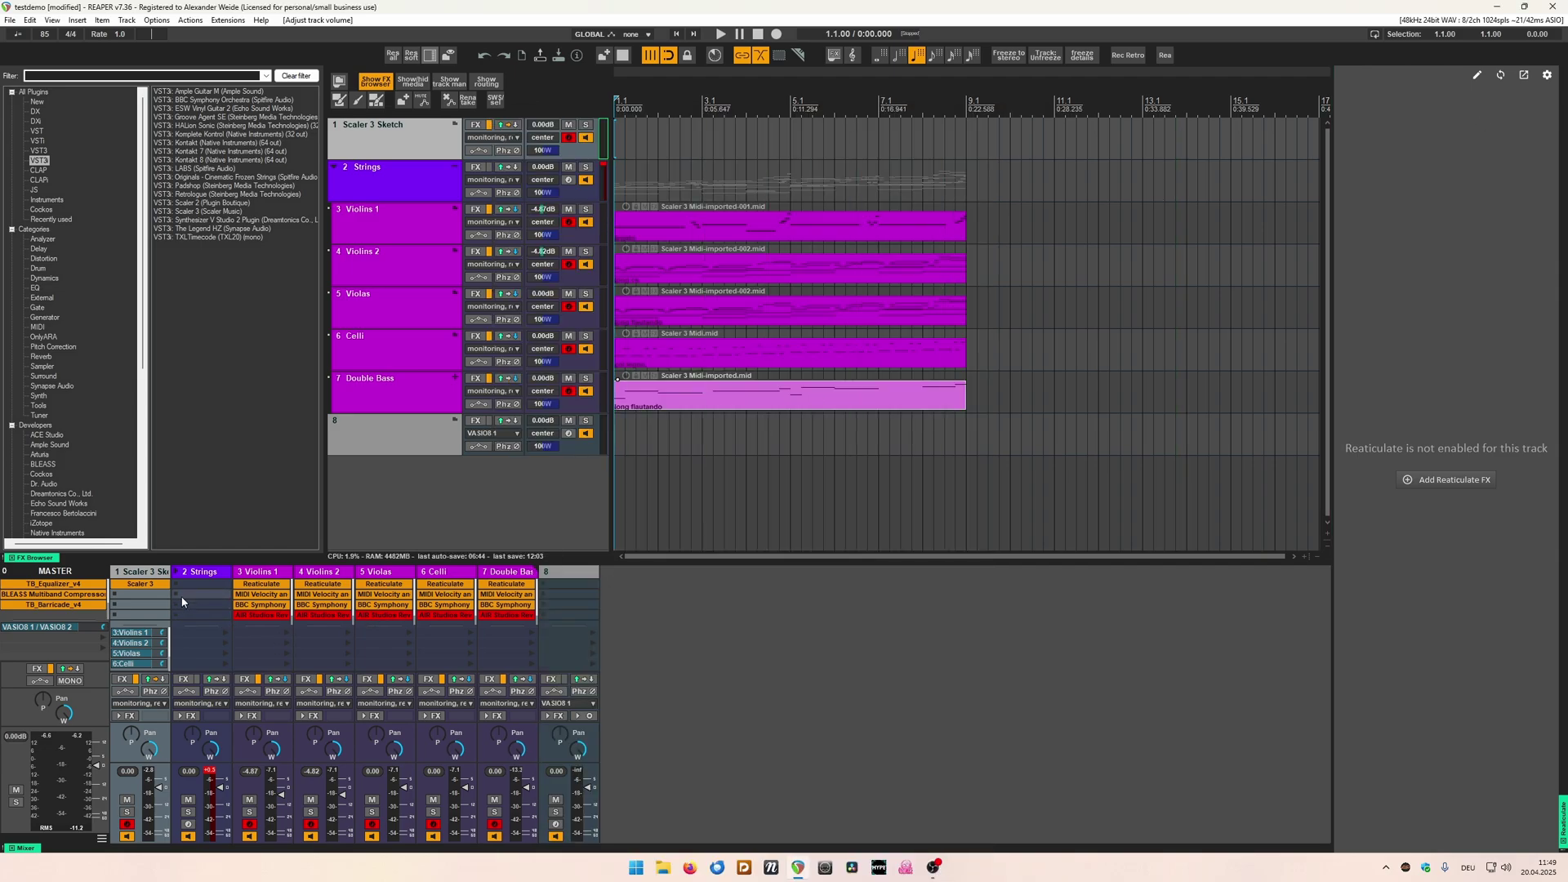
# Set the Scaler 3 FX to Offline and play the strings without it.
pyautogui.rightClick(147, 588)
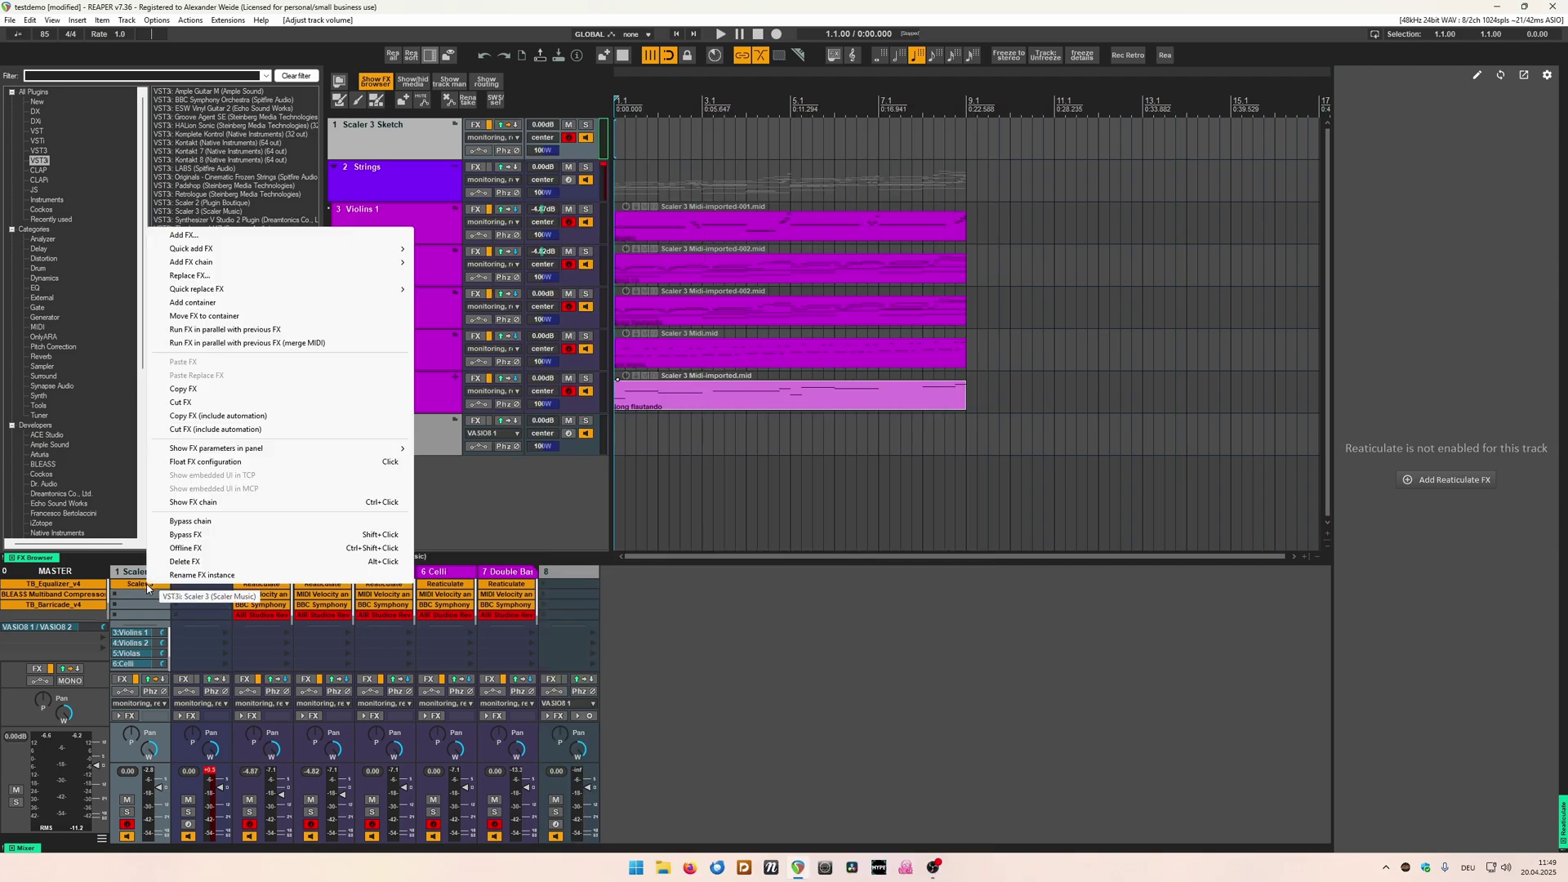
pyautogui.click(197, 548)
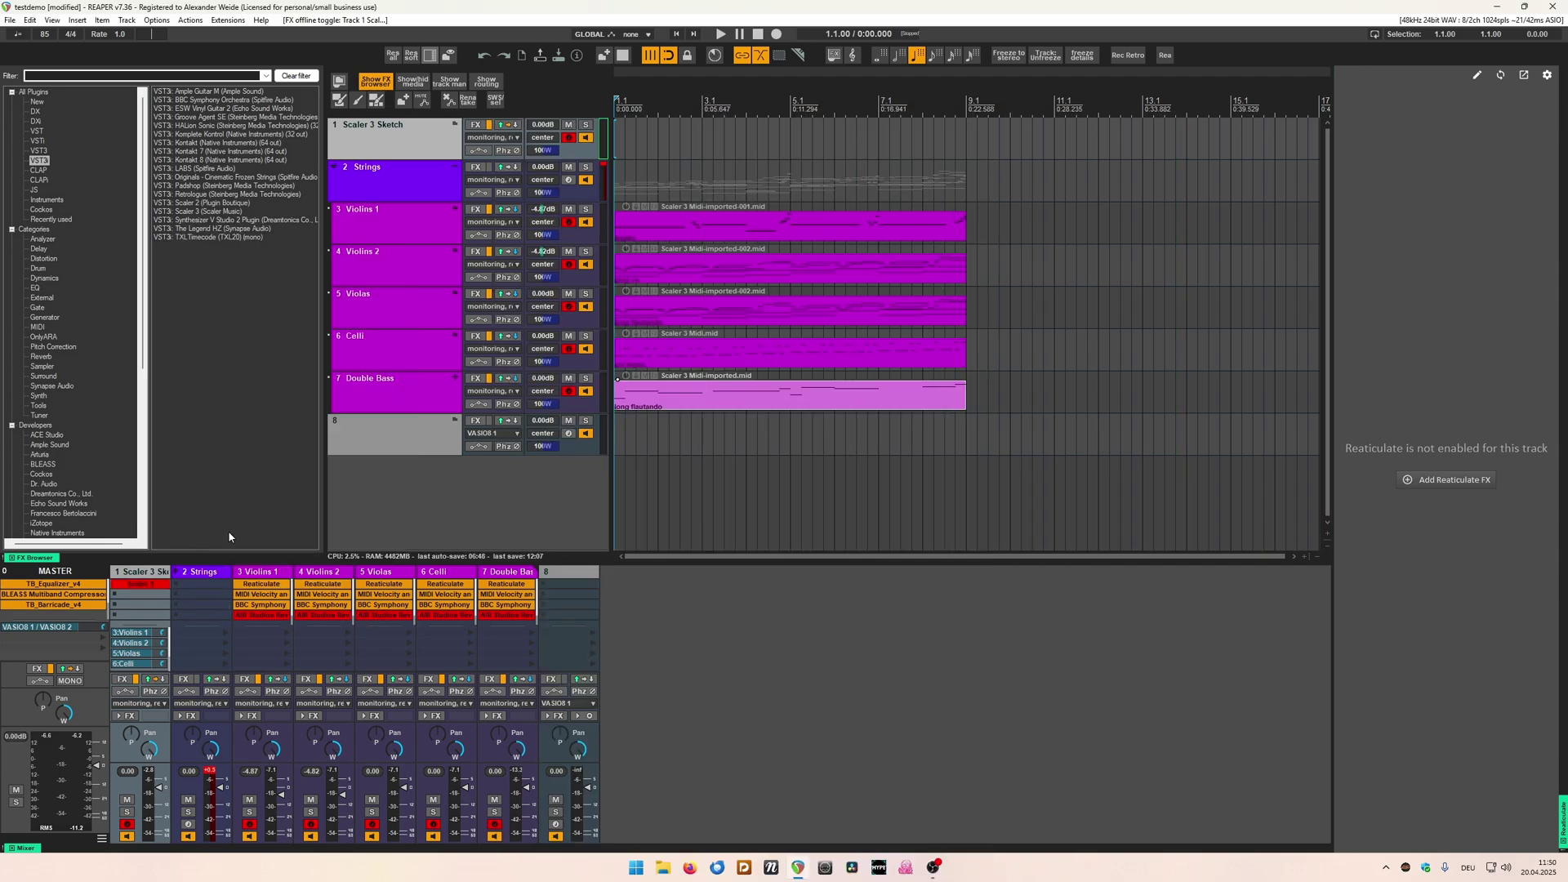
pyautogui.press('space')
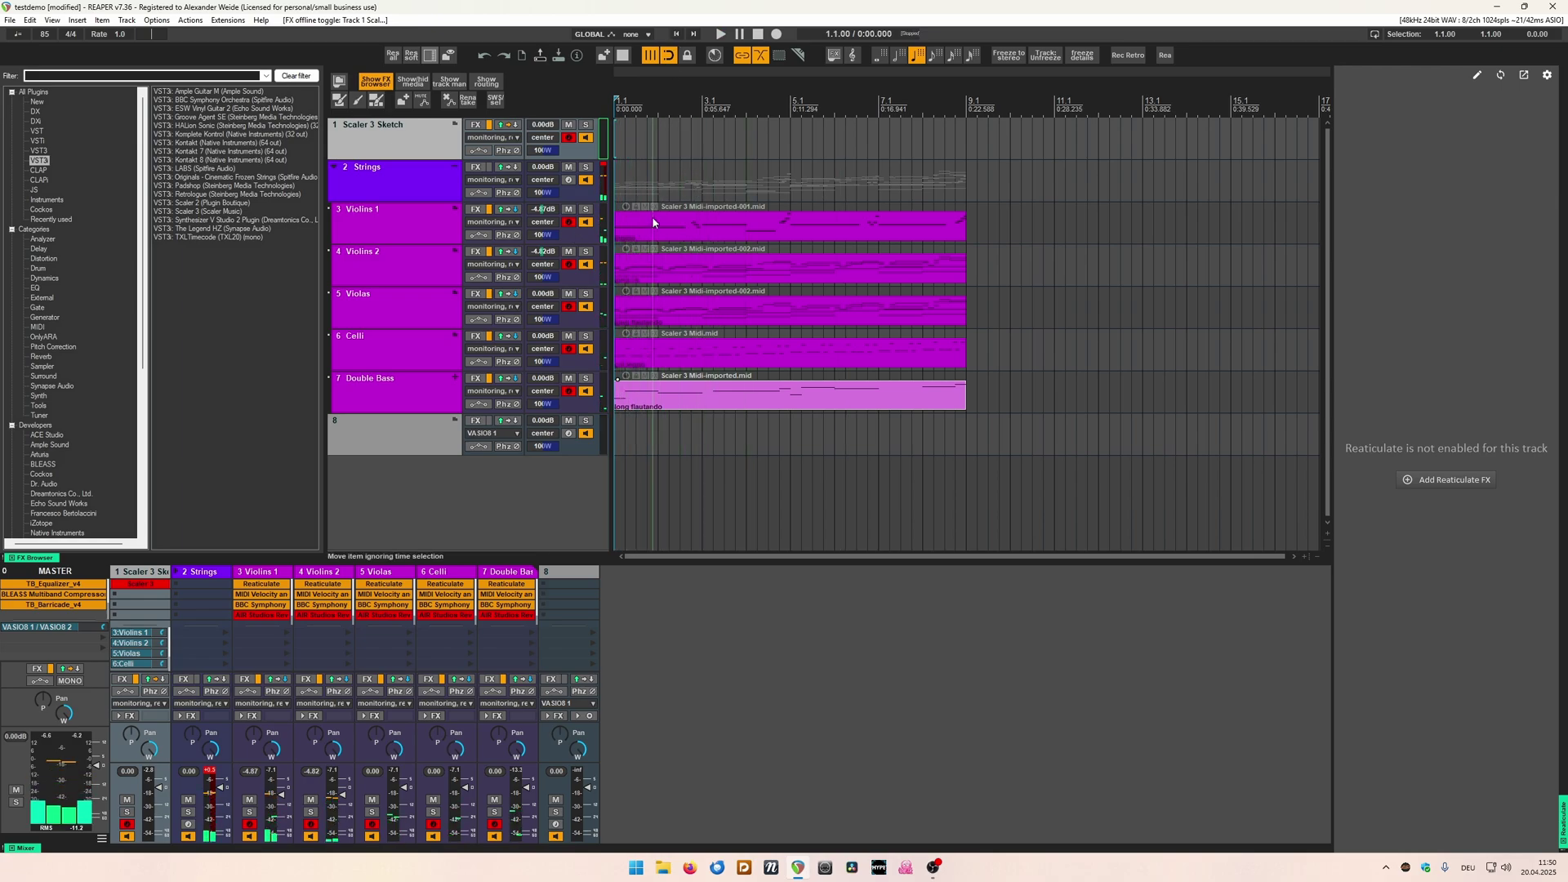
# Stop playback and review the articulations on the Violins 2, Violas, Double Bass and Violins 1 items.
pyautogui.press('space')
pyautogui.click(670, 266)
pyautogui.moveTo(671, 317); pyautogui.dragTo(697, 238)
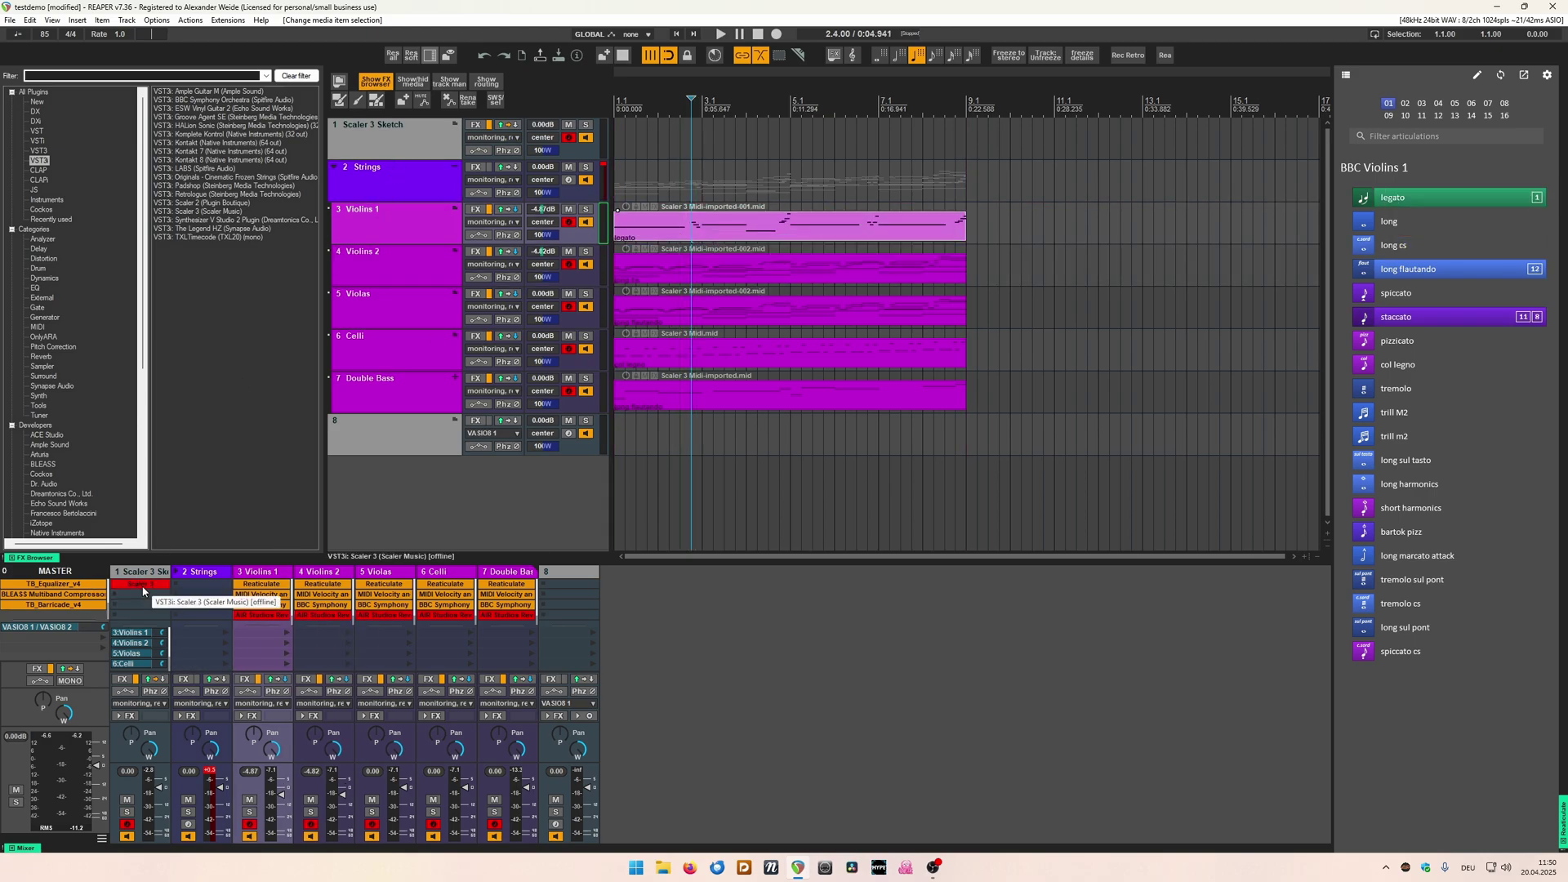
pyautogui.click(706, 266)
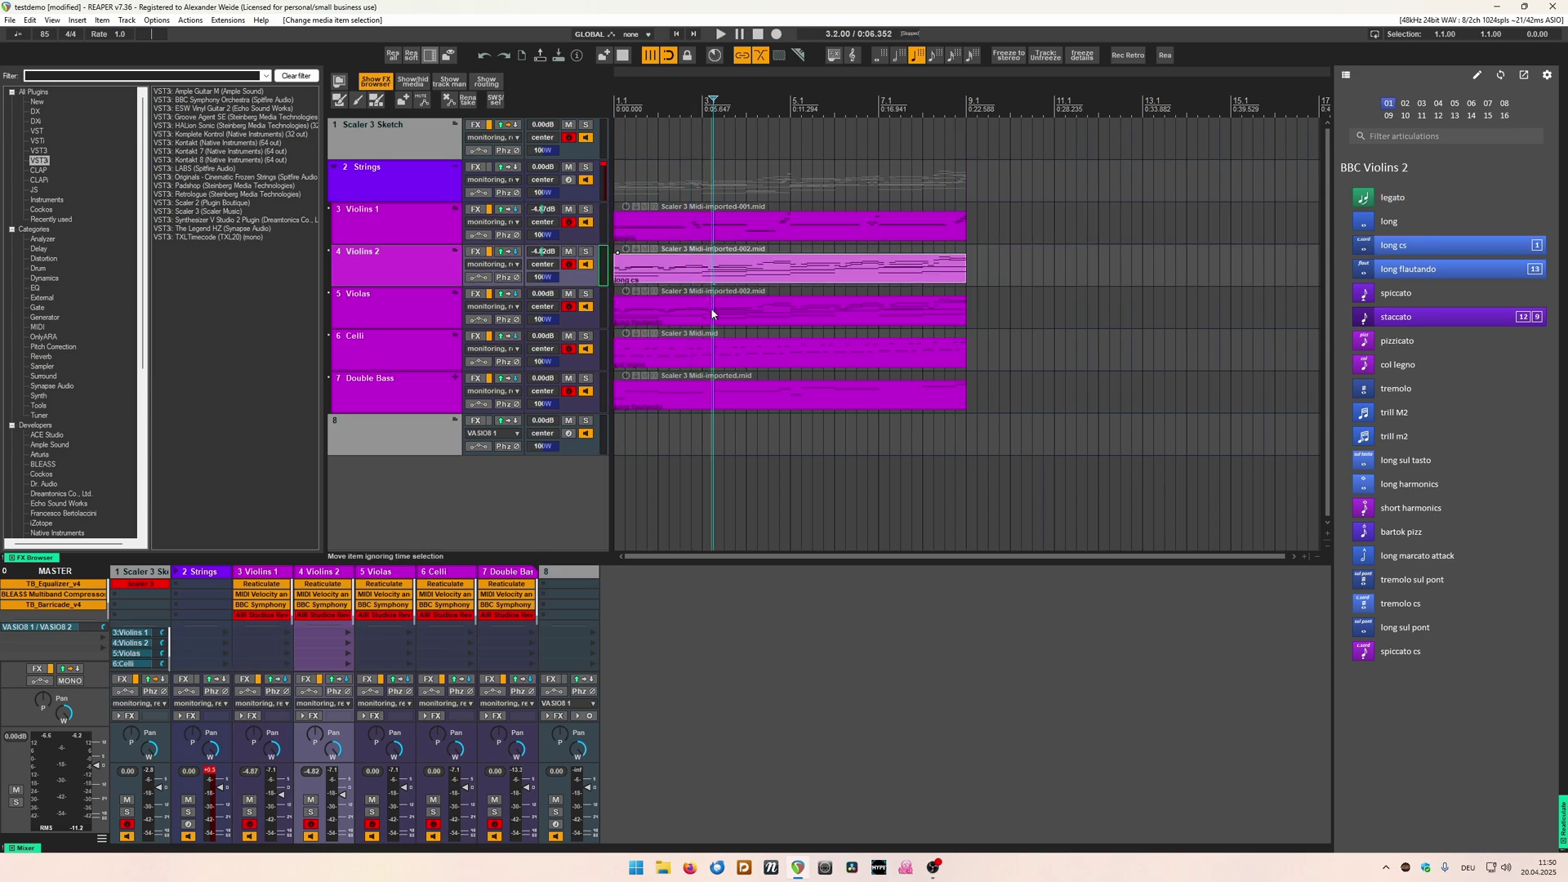
pyautogui.click(713, 311)
pyautogui.click(741, 396)
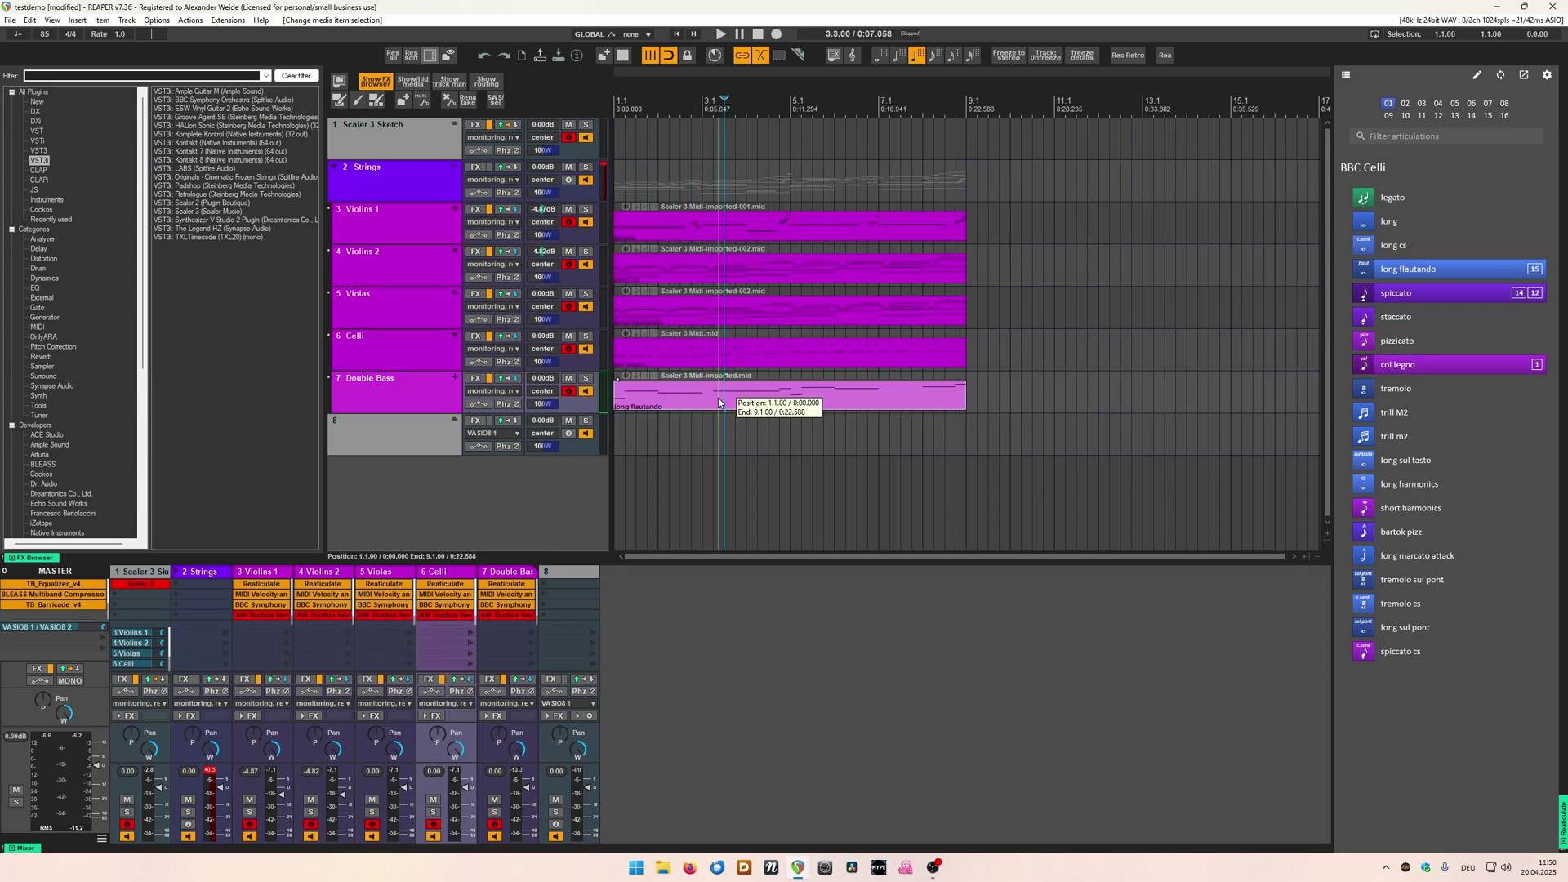
pyautogui.click(748, 231)
# Play from the start and wheel Violins 1 to -9.75, Violins 2 to -7.40 and Violas to -6.98 dB.
pyautogui.press('Home')
pyautogui.press('space')
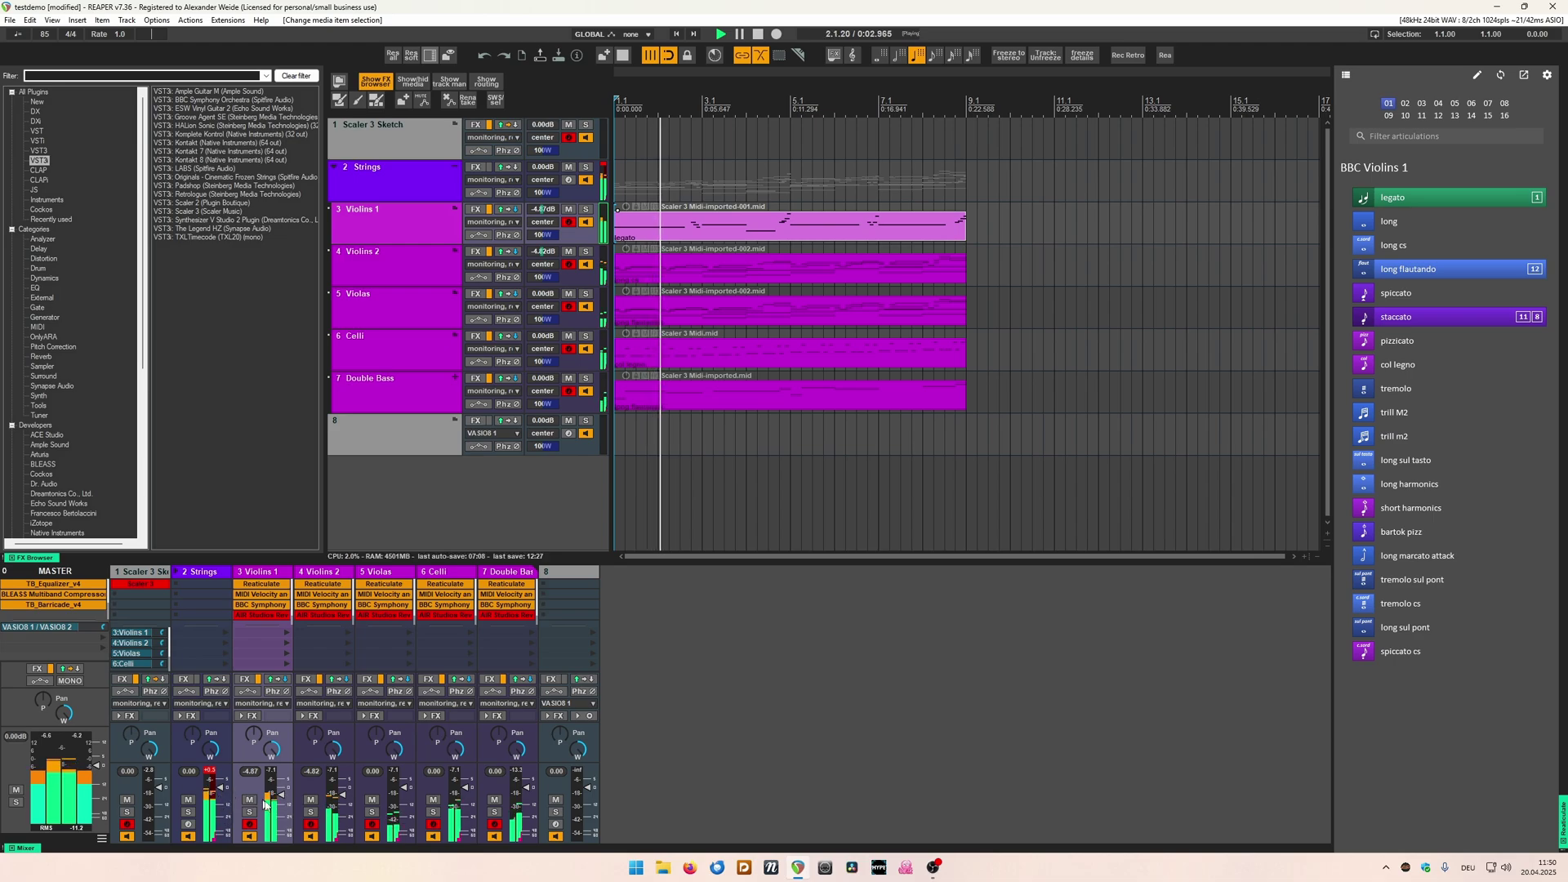
pyautogui.scroll(-5, 282, 805)
pyautogui.scroll(-2, 344, 803)
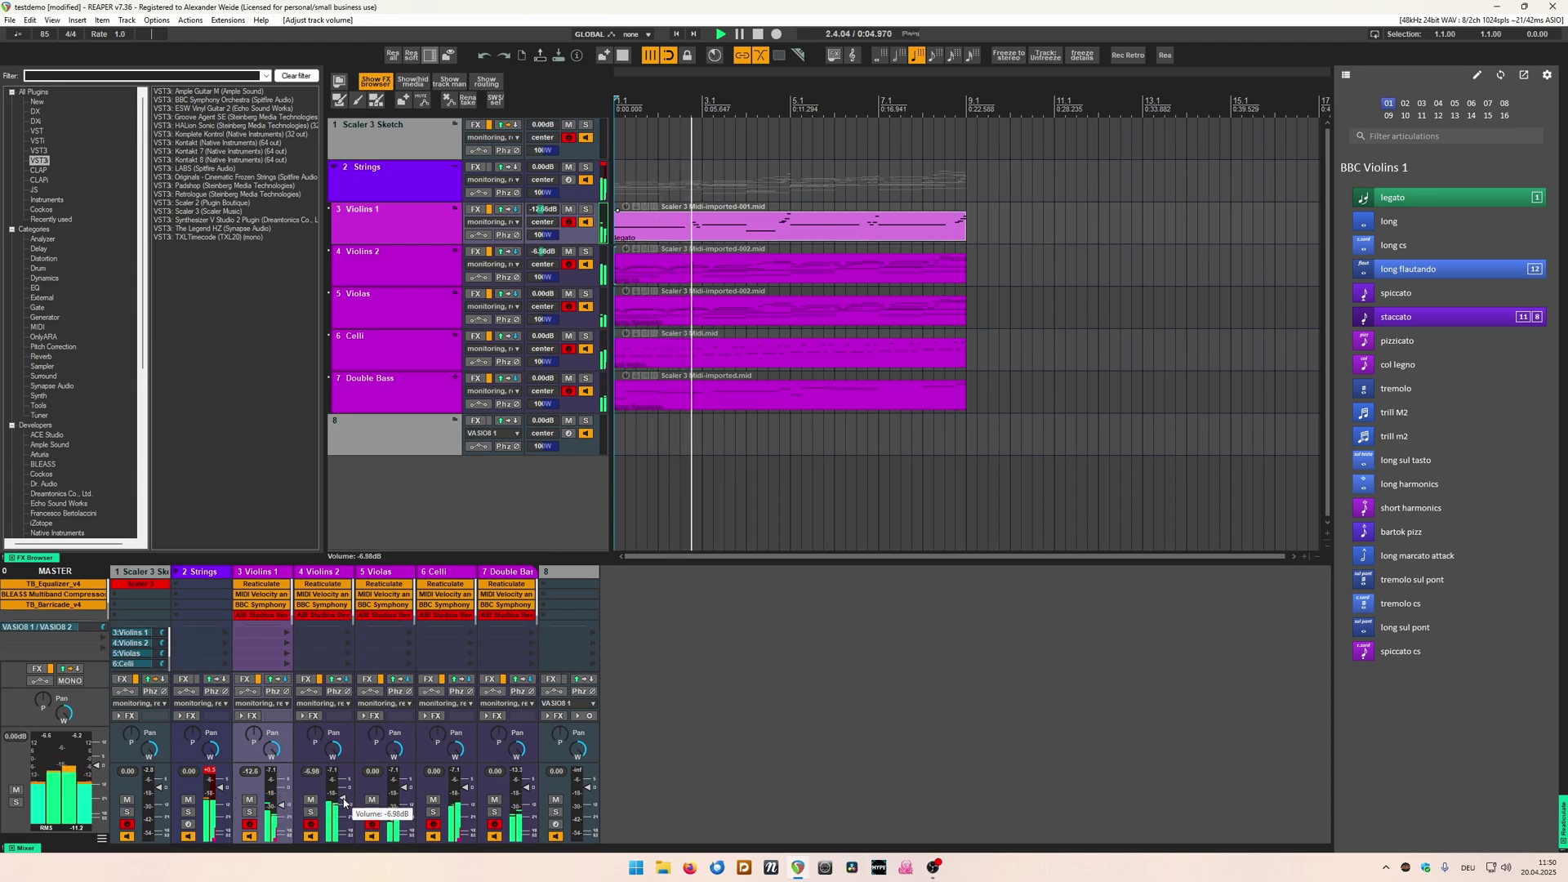
pyautogui.scroll(2, 282, 805)
pyautogui.scroll(-1, 344, 805)
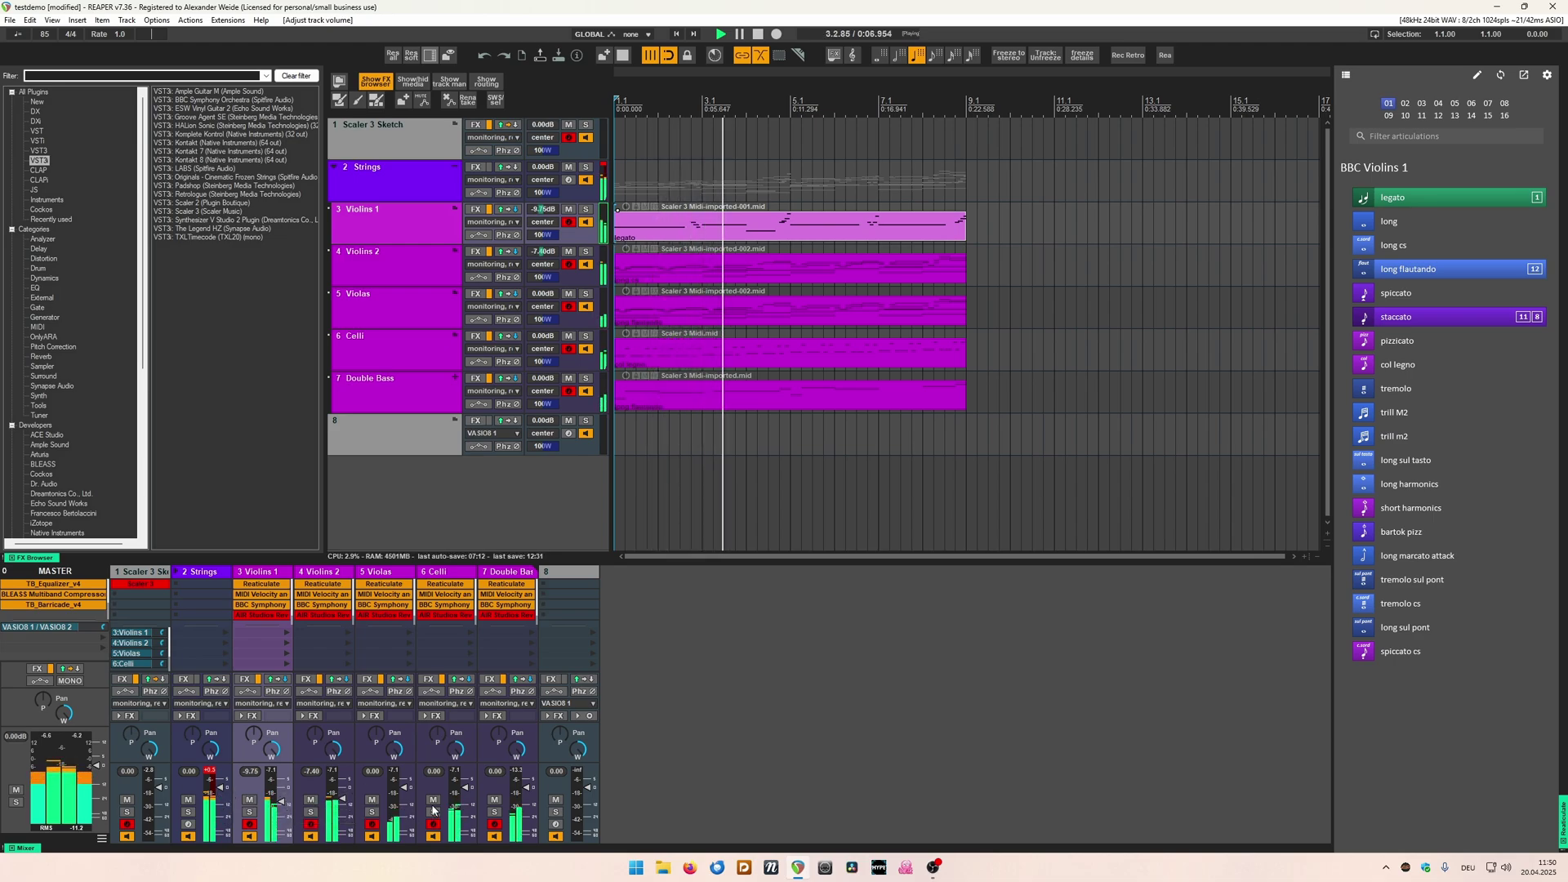
pyautogui.scroll(-4, 406, 809)
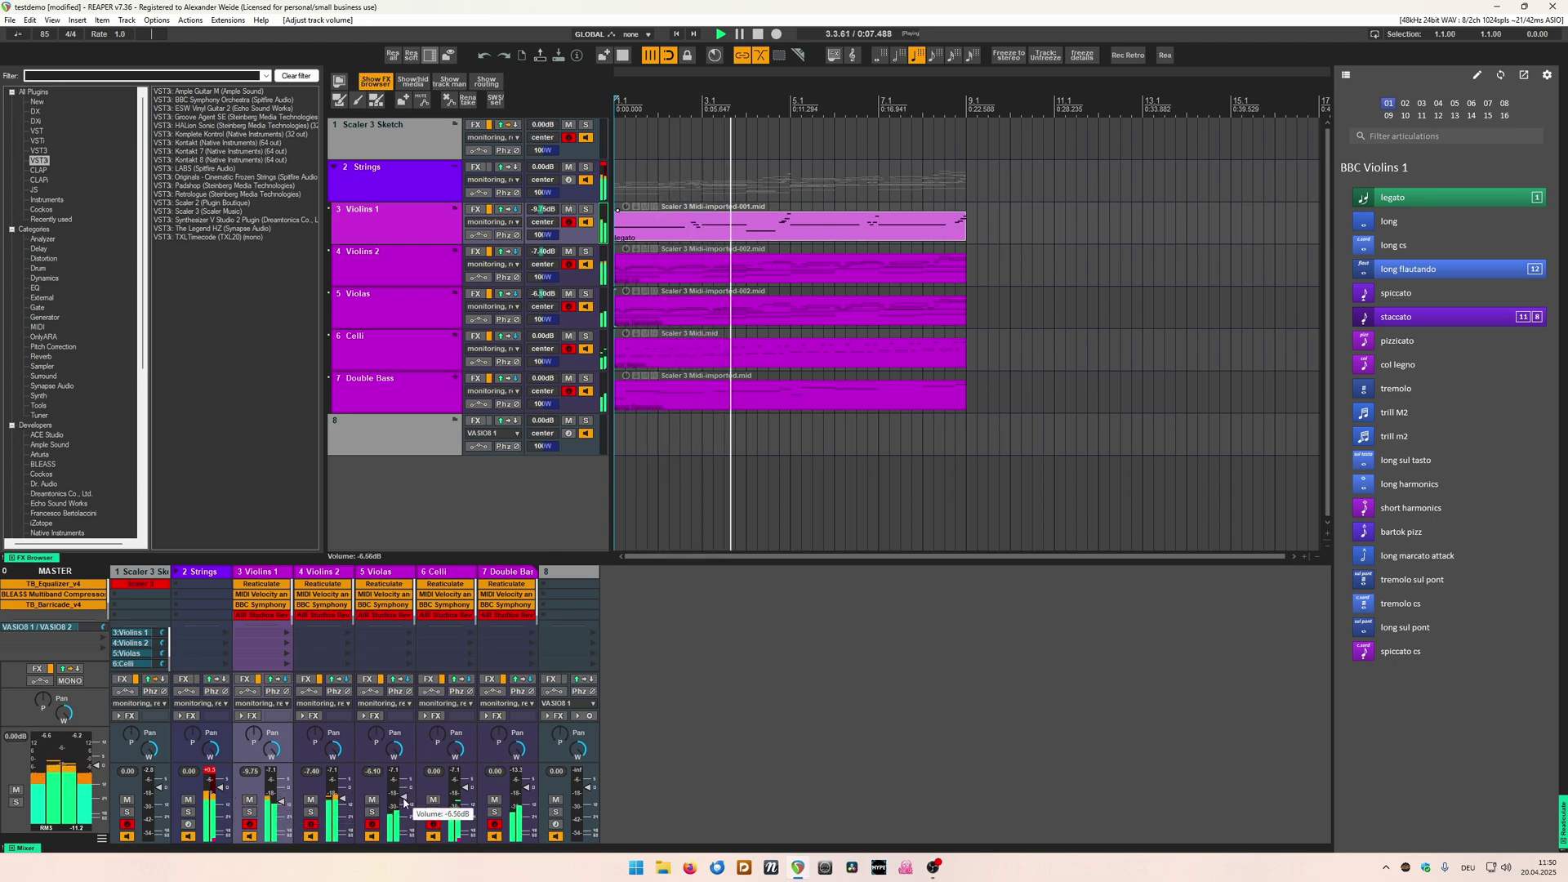
pyautogui.press('space')
pyautogui.click(720, 369)
# Switch the Celli item to long harmonics and play it back to hear the change.
pyautogui.click(1457, 487)
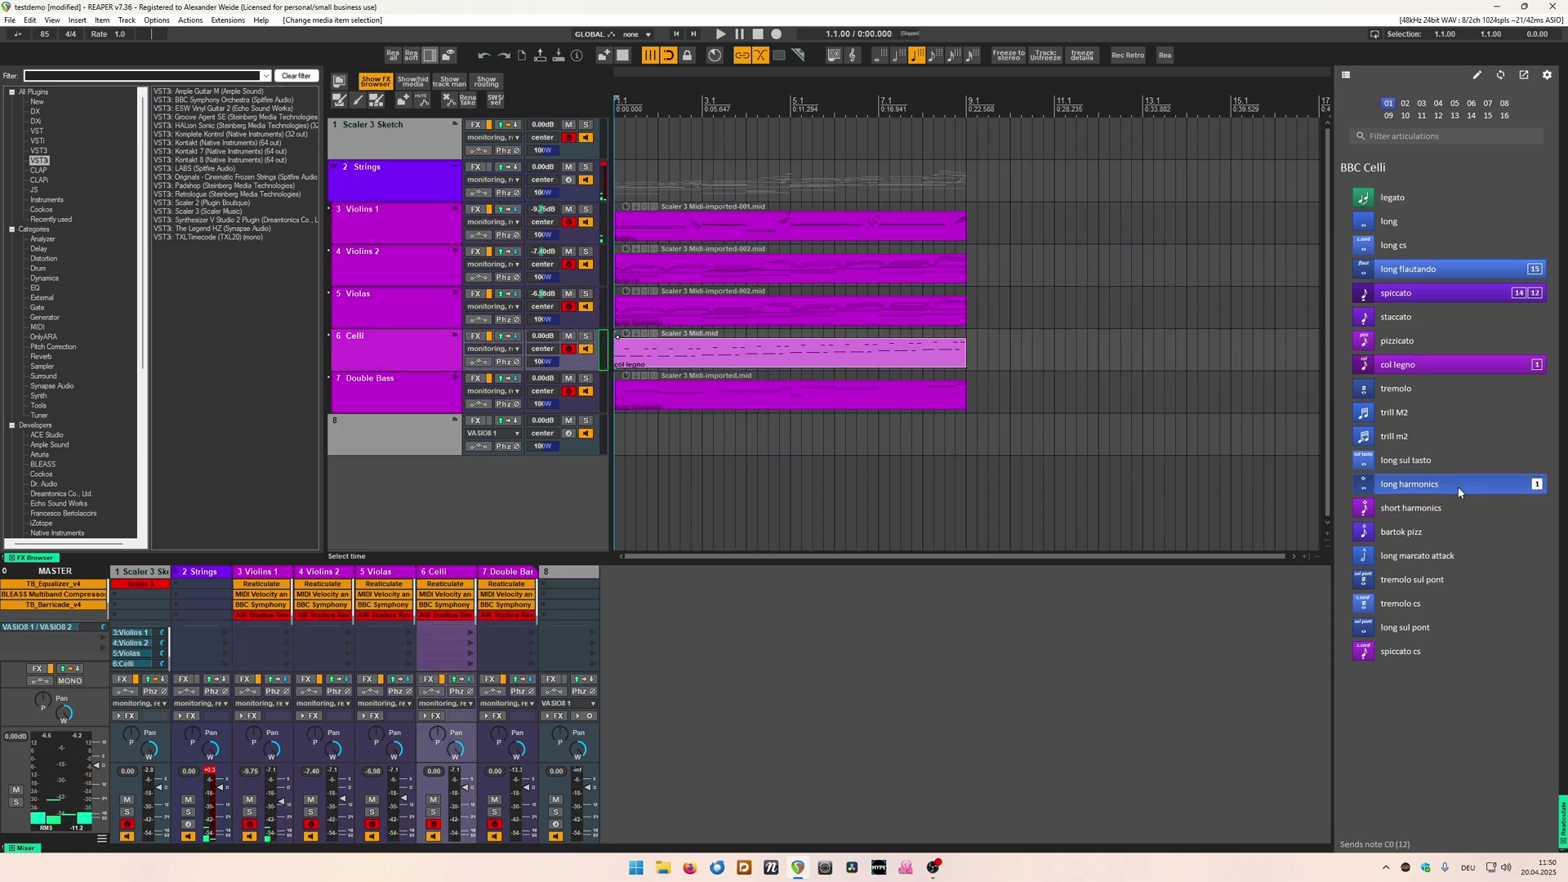
pyautogui.click(1457, 487)
pyautogui.press('space')
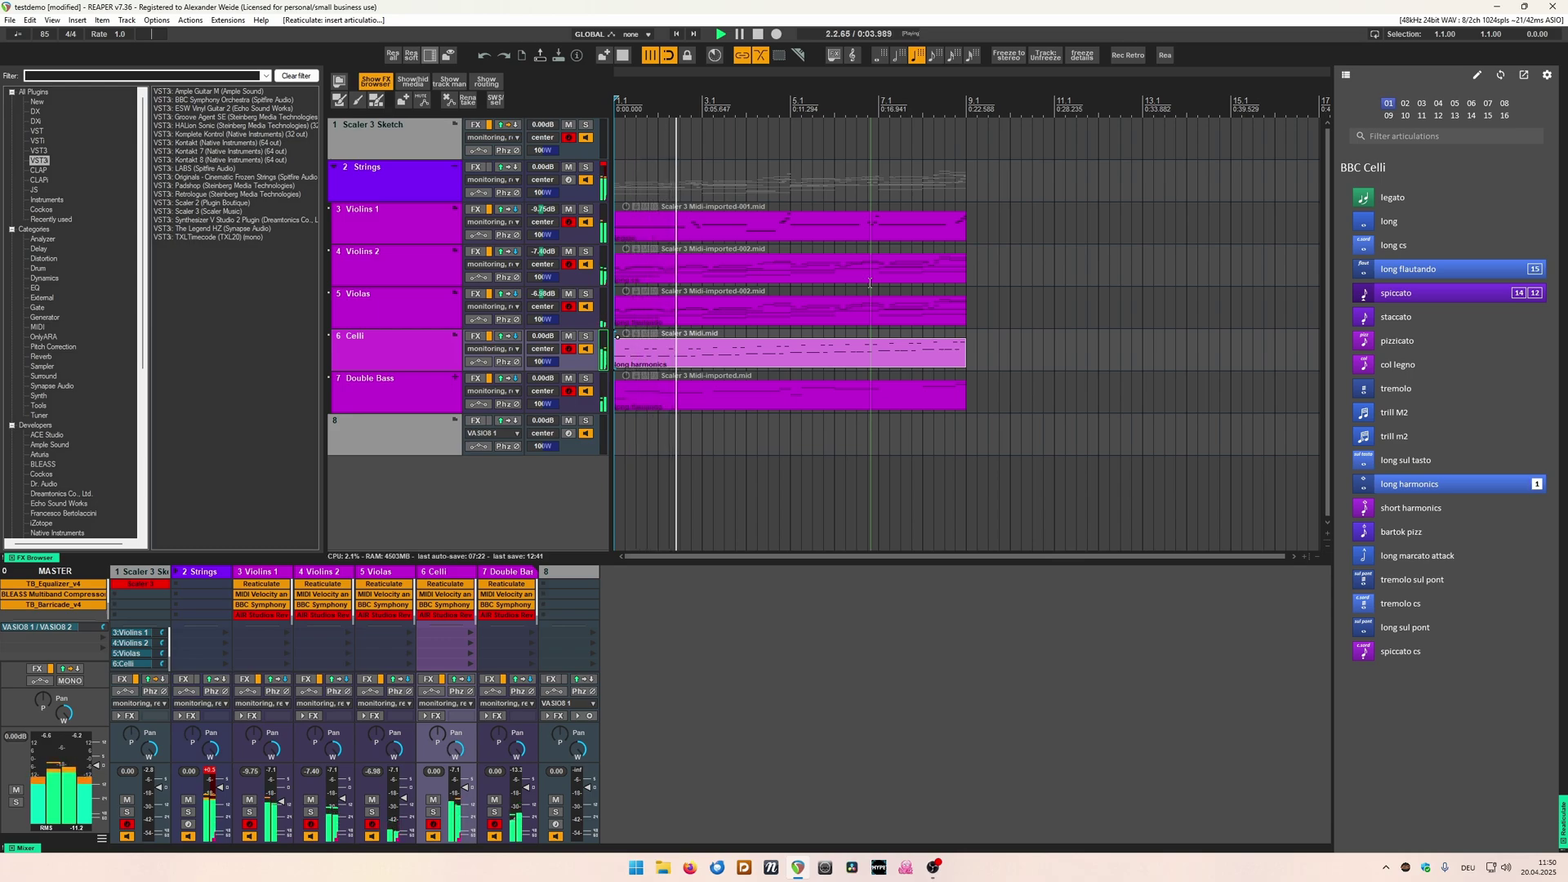
pyautogui.press('space')
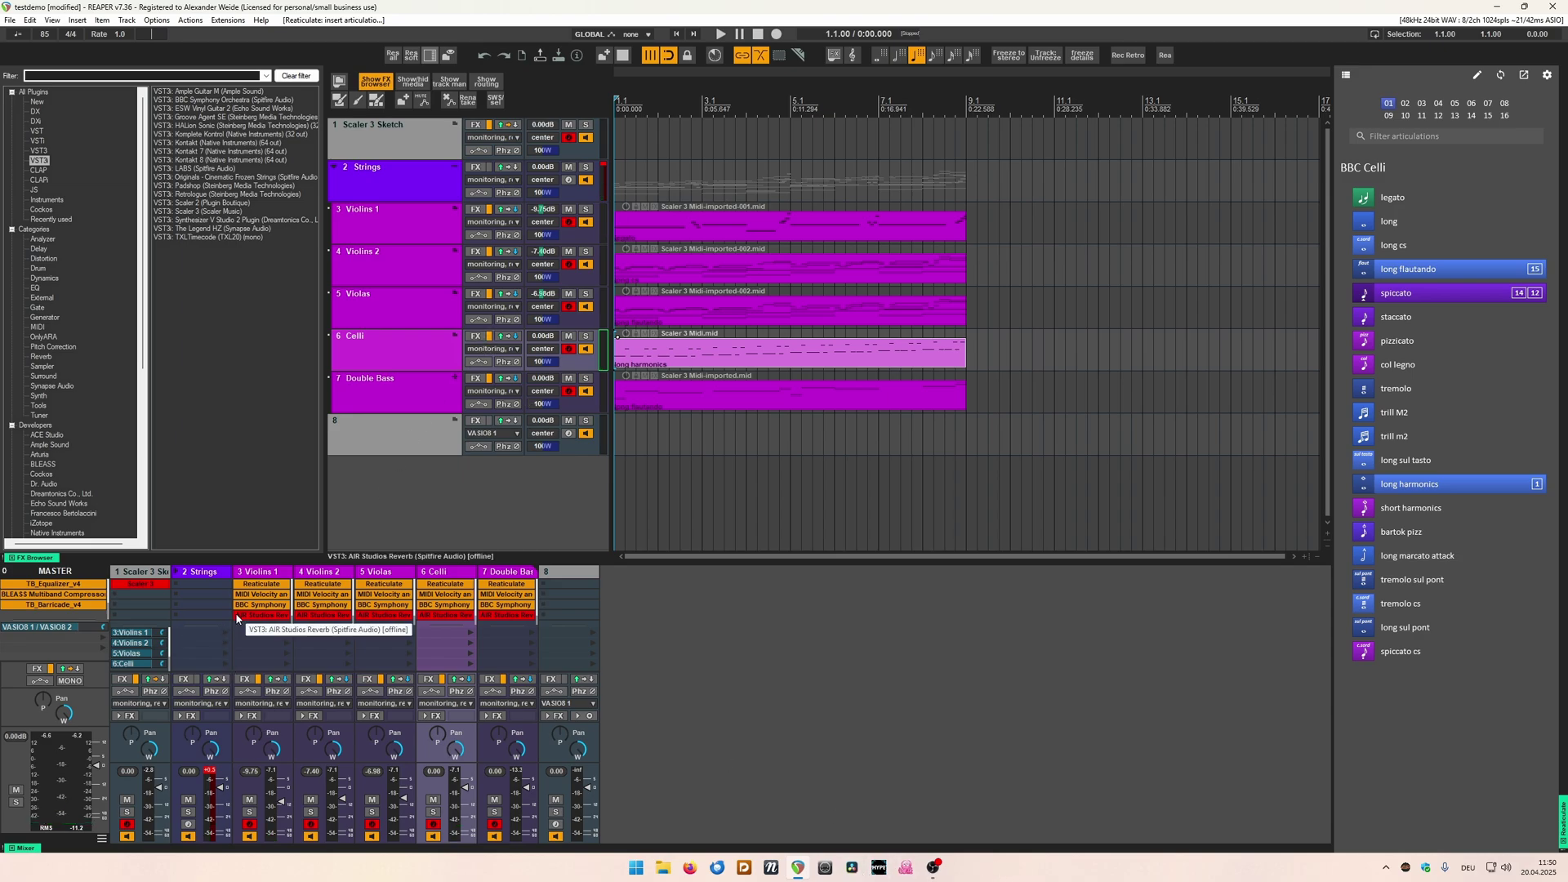
# Check the articulations on all five string items, then select the Scaler 3 Sketch track.
pyautogui.click(692, 242)
pyautogui.click(698, 268)
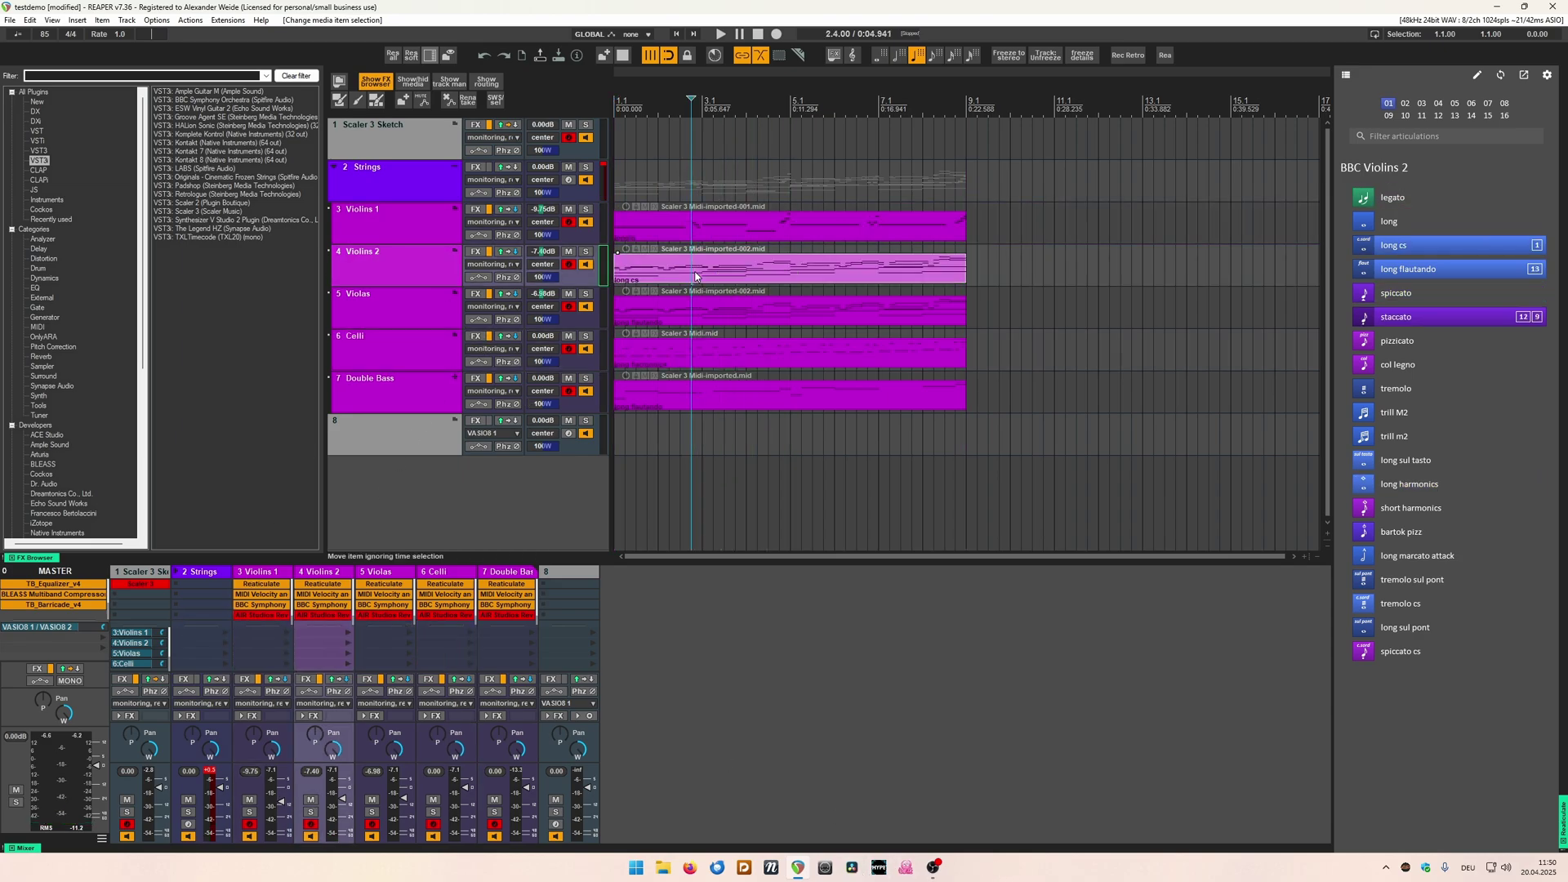
pyautogui.click(705, 310)
pyautogui.click(715, 352)
pyautogui.click(718, 397)
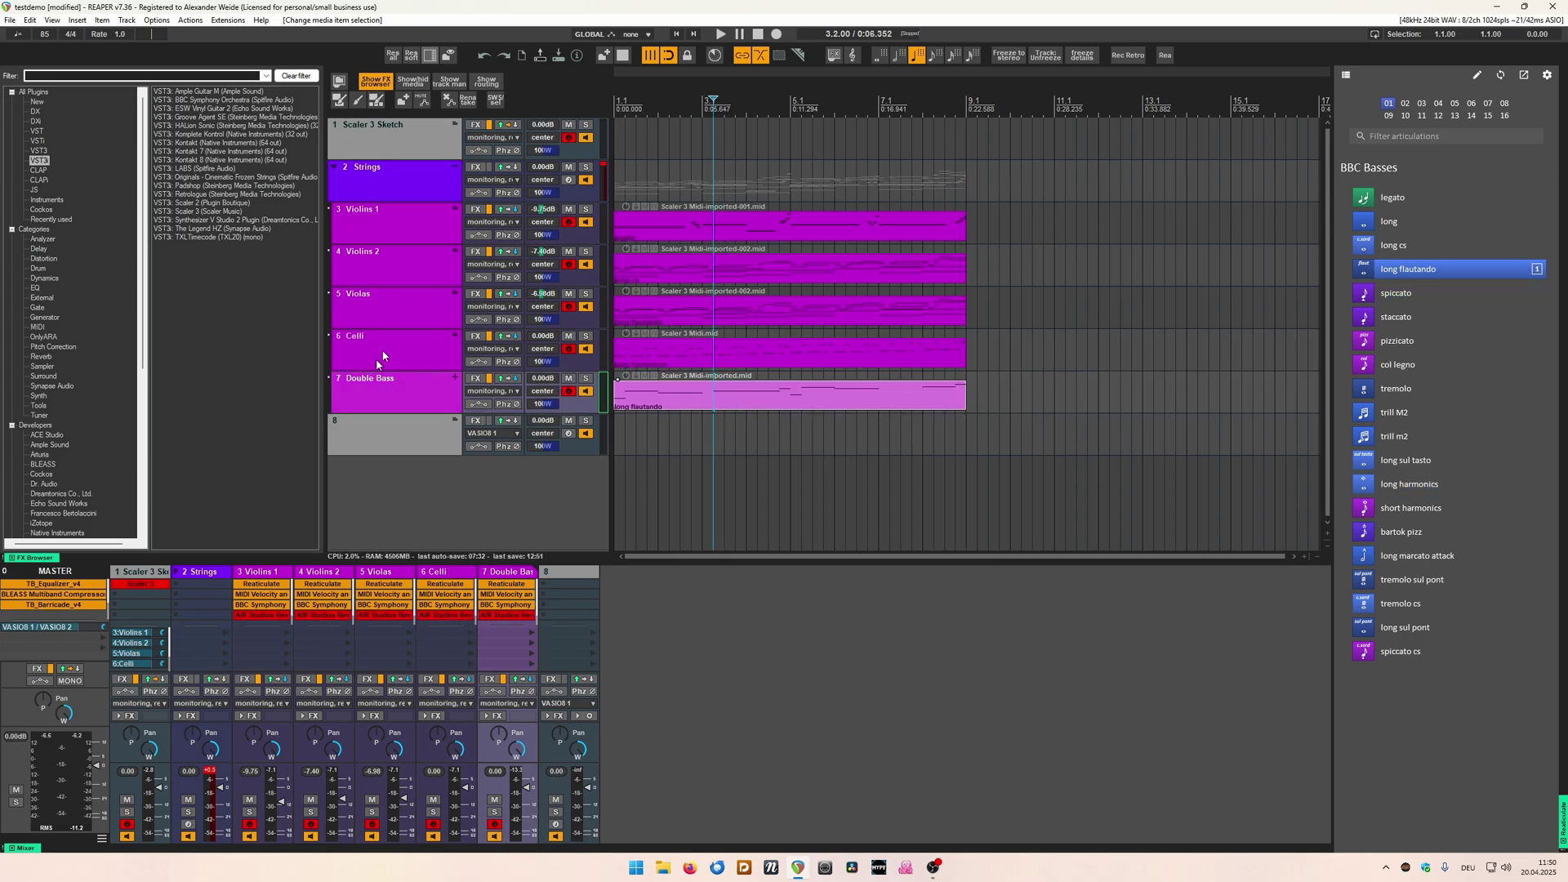
pyautogui.click(370, 134)
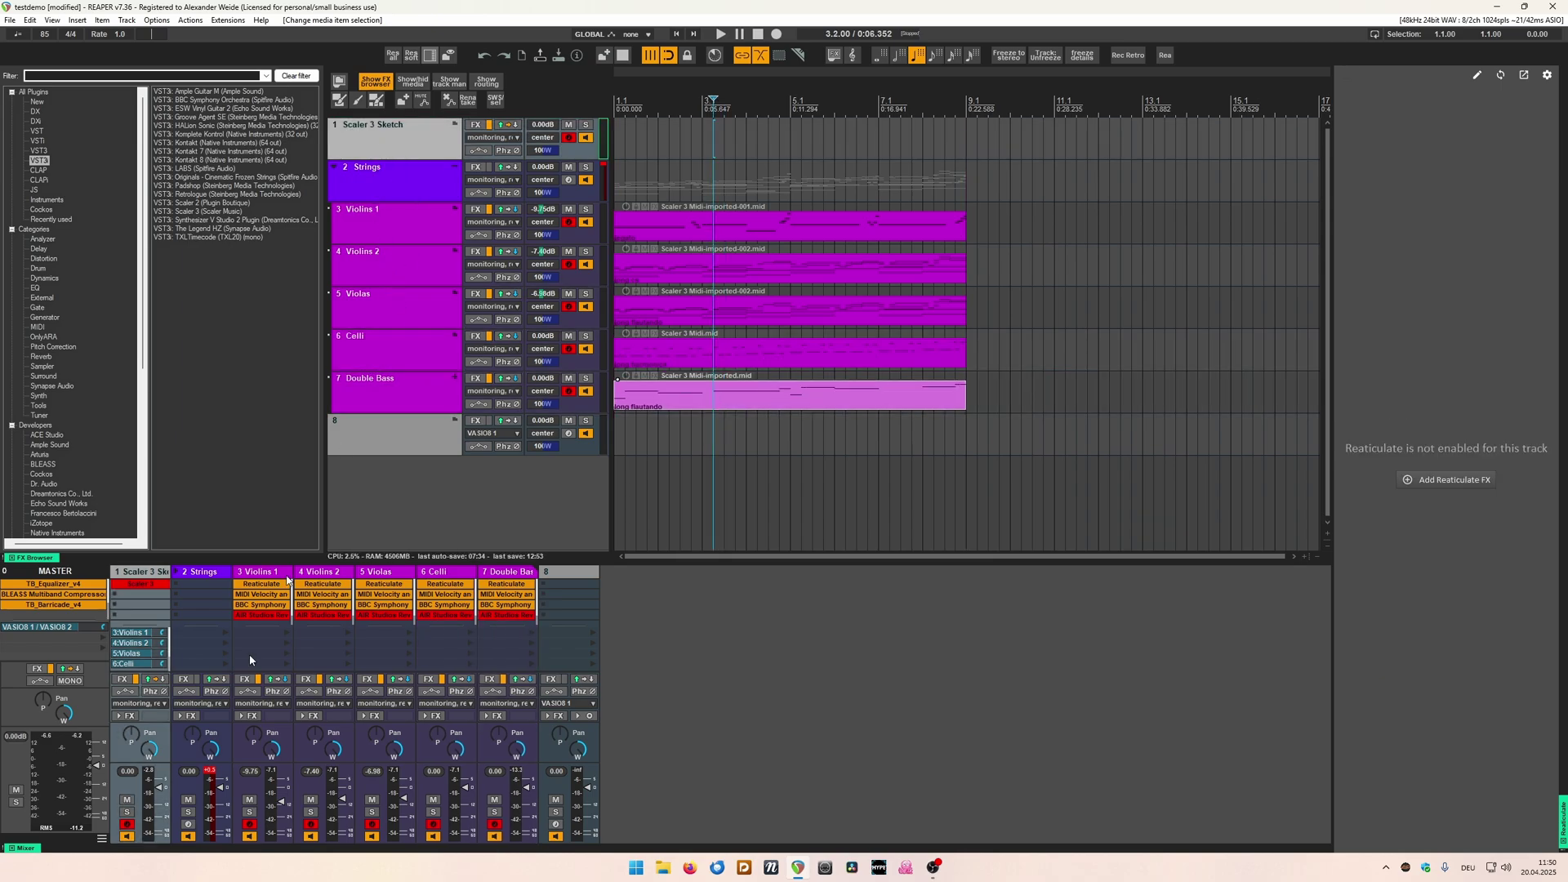
# Bring Scaler 3 online showing C Lydian, reposition its window, and inspect the Melody MIDI Channel menu.
pyautogui.keyDown('ctrl'); pyautogui.keyDown('shift'); pyautogui.click(144, 584); pyautogui.keyUp('shift'); pyautogui.keyUp('ctrl')
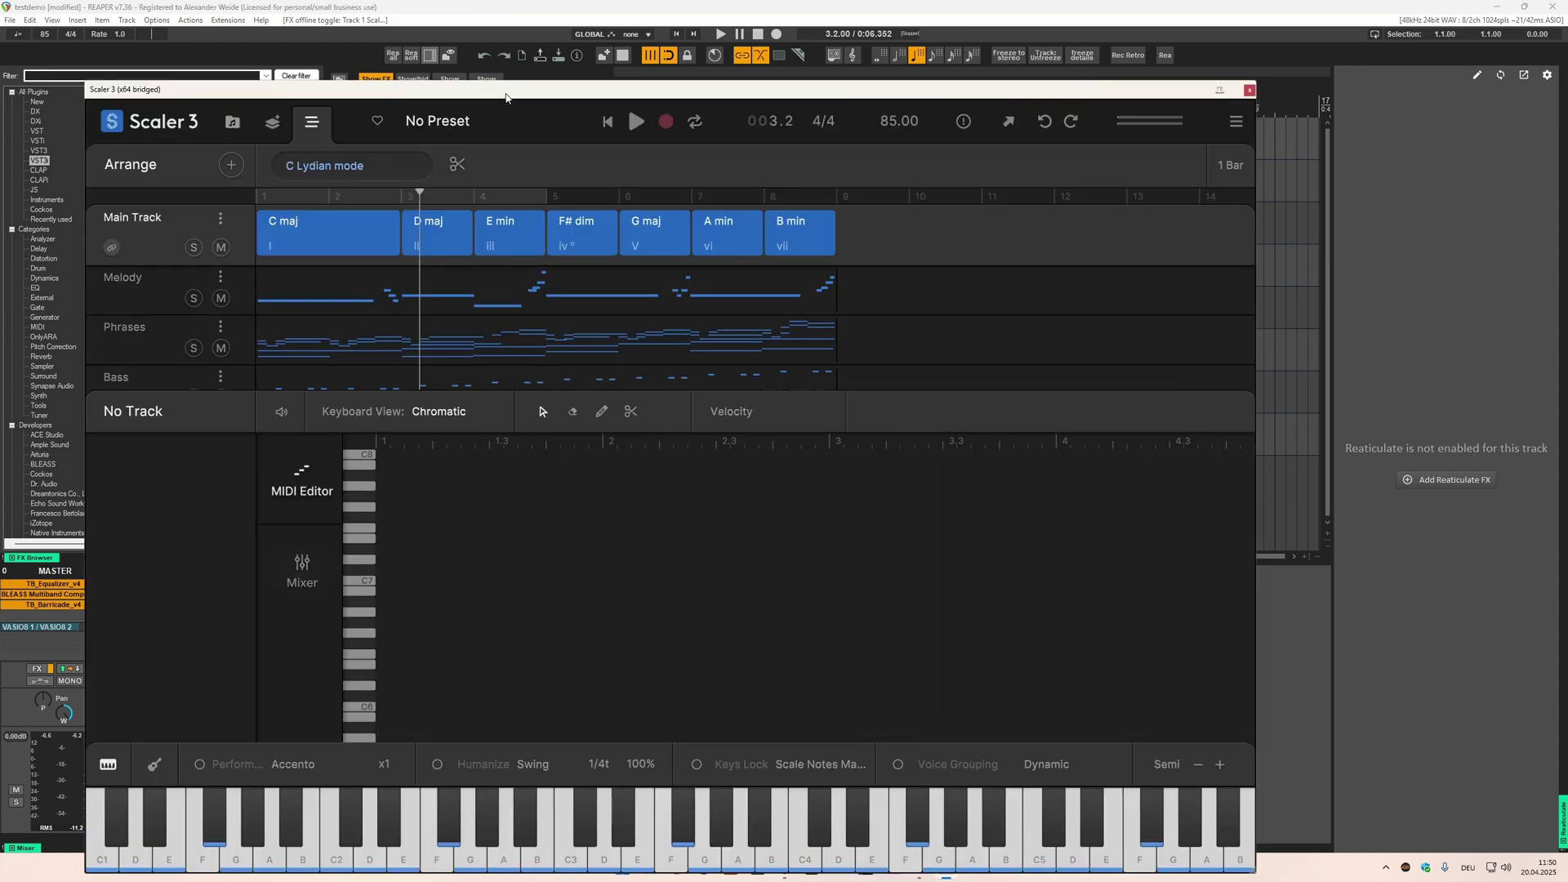
pyautogui.moveTo(503, 101); pyautogui.dragTo(1027, 88)
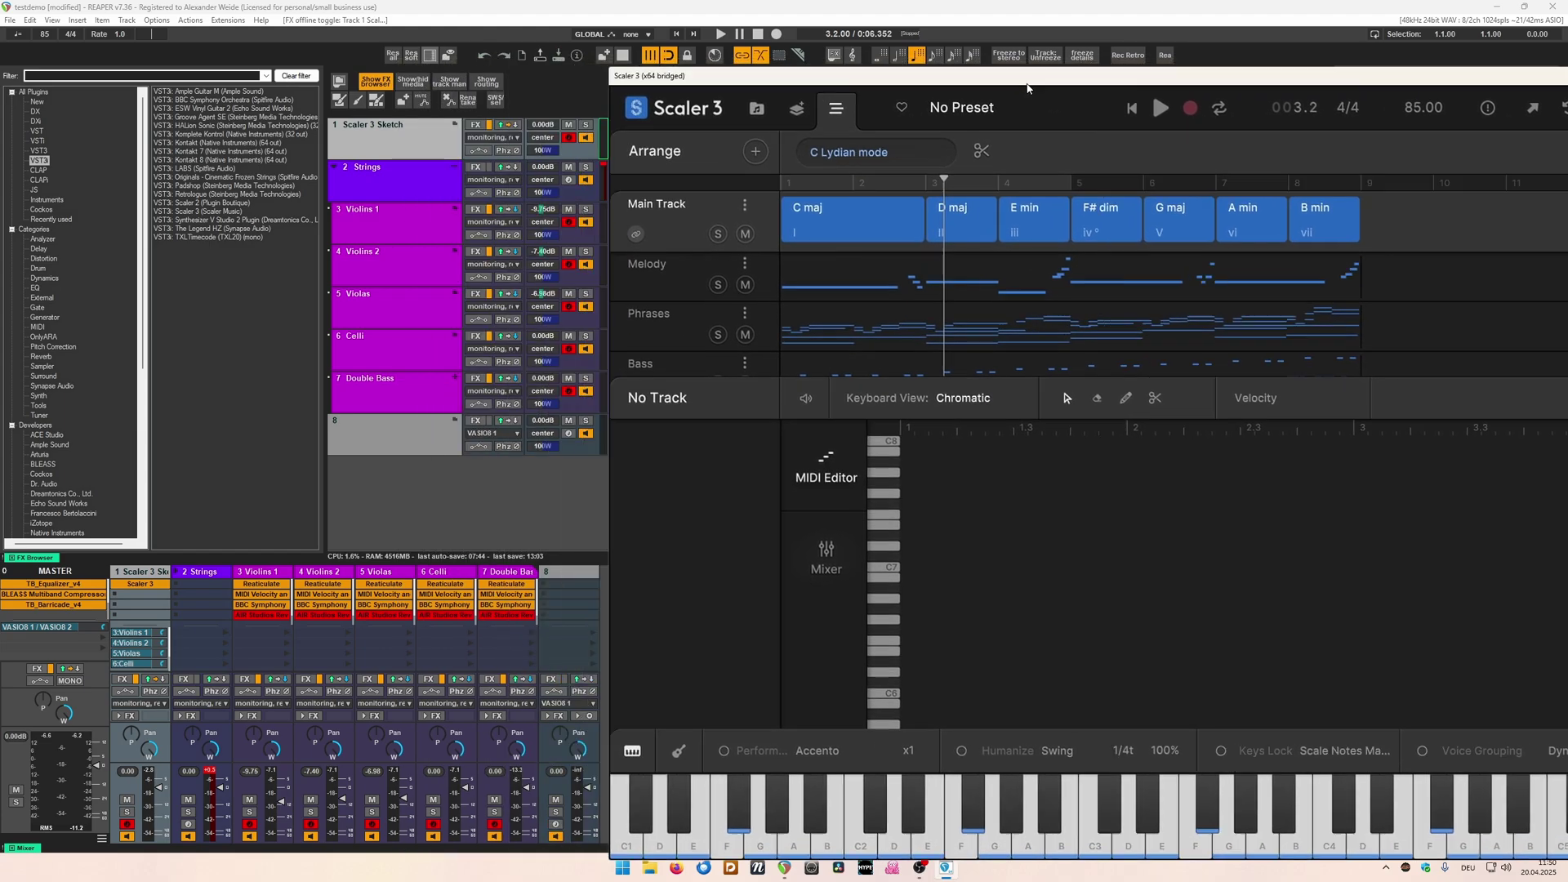
pyautogui.click(746, 266)
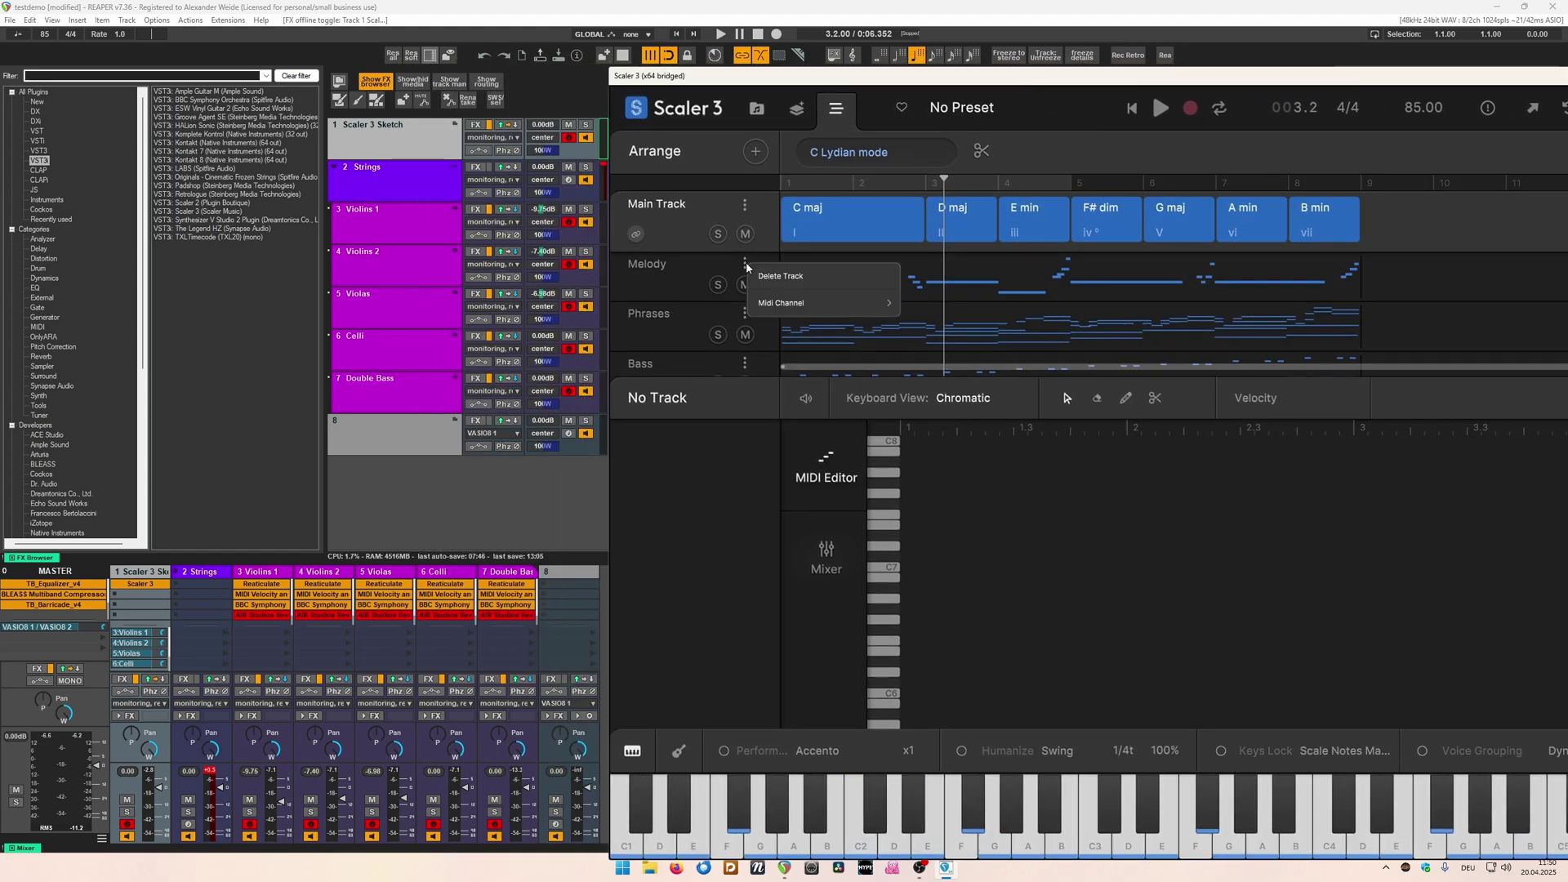
pyautogui.moveTo(770, 306)
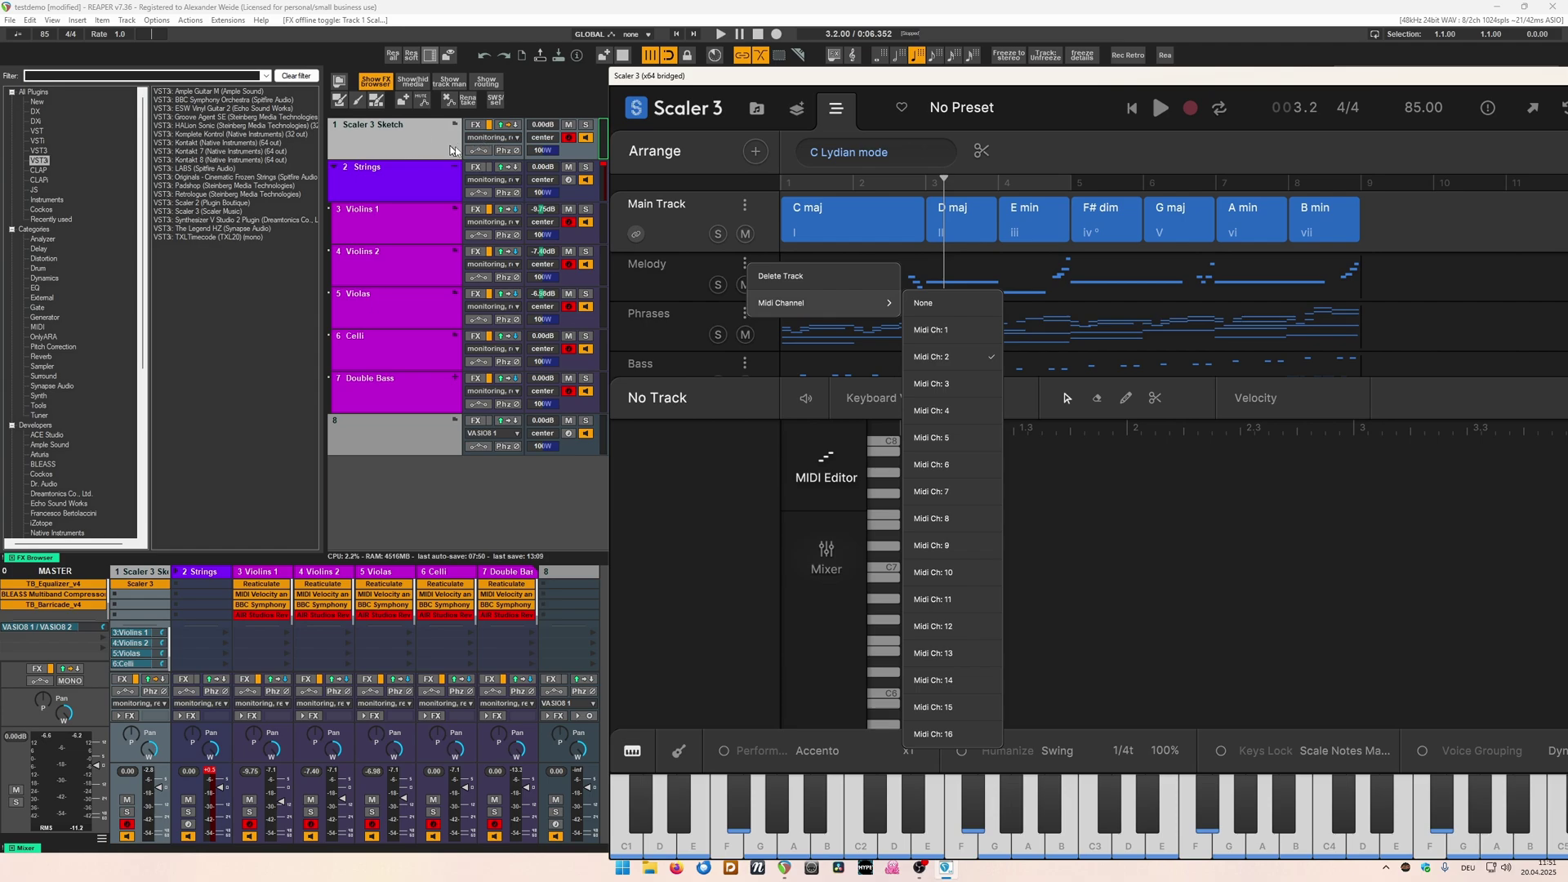
pyautogui.click(508, 119)
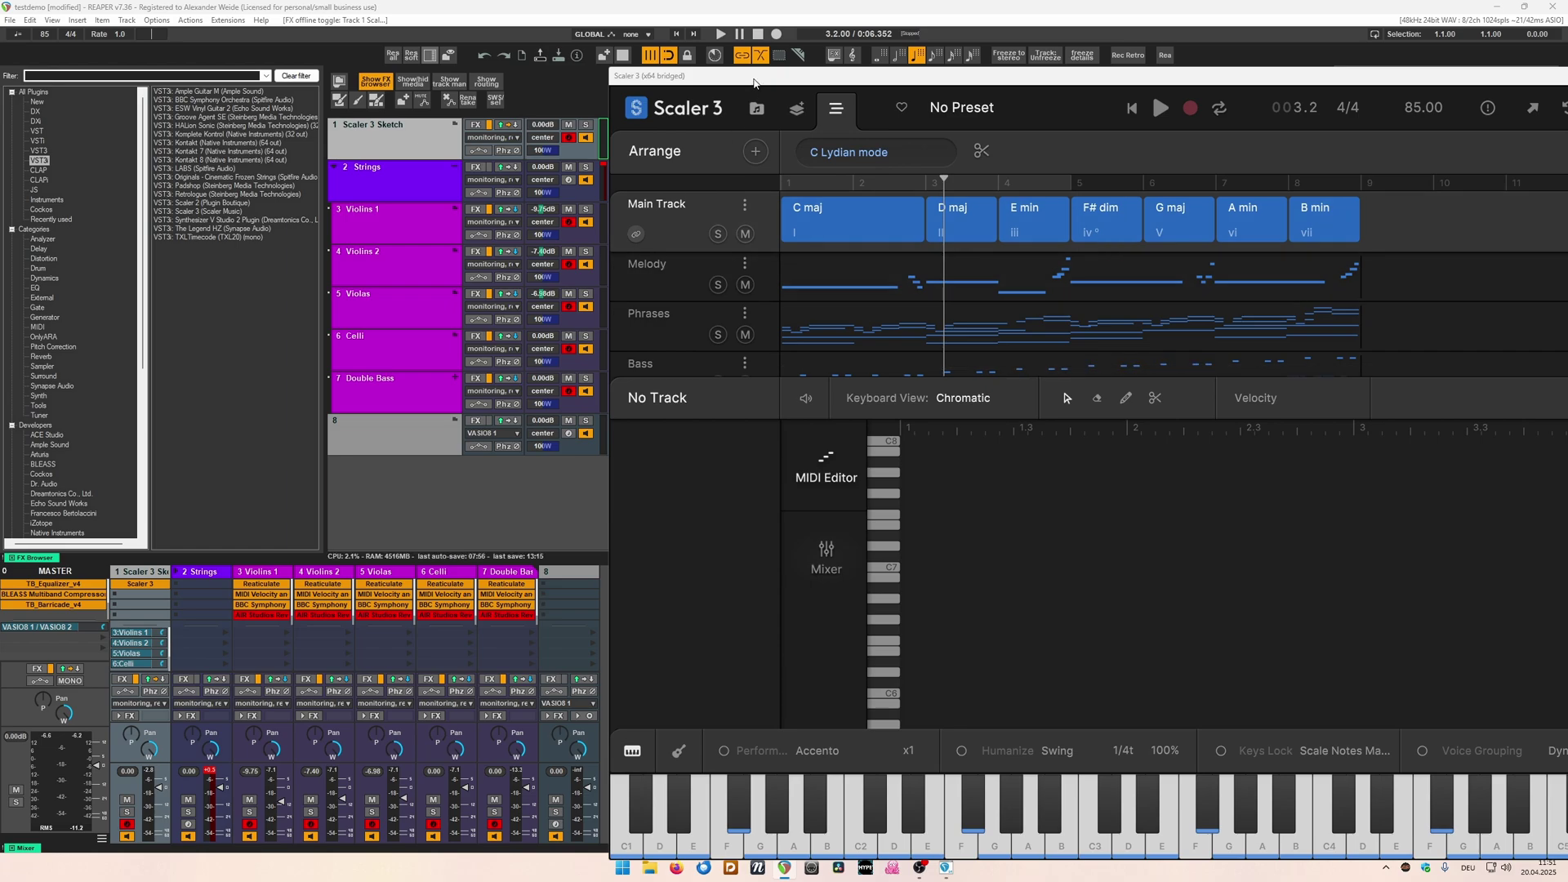
pyautogui.moveTo(754, 79); pyautogui.dragTo(503, 78)
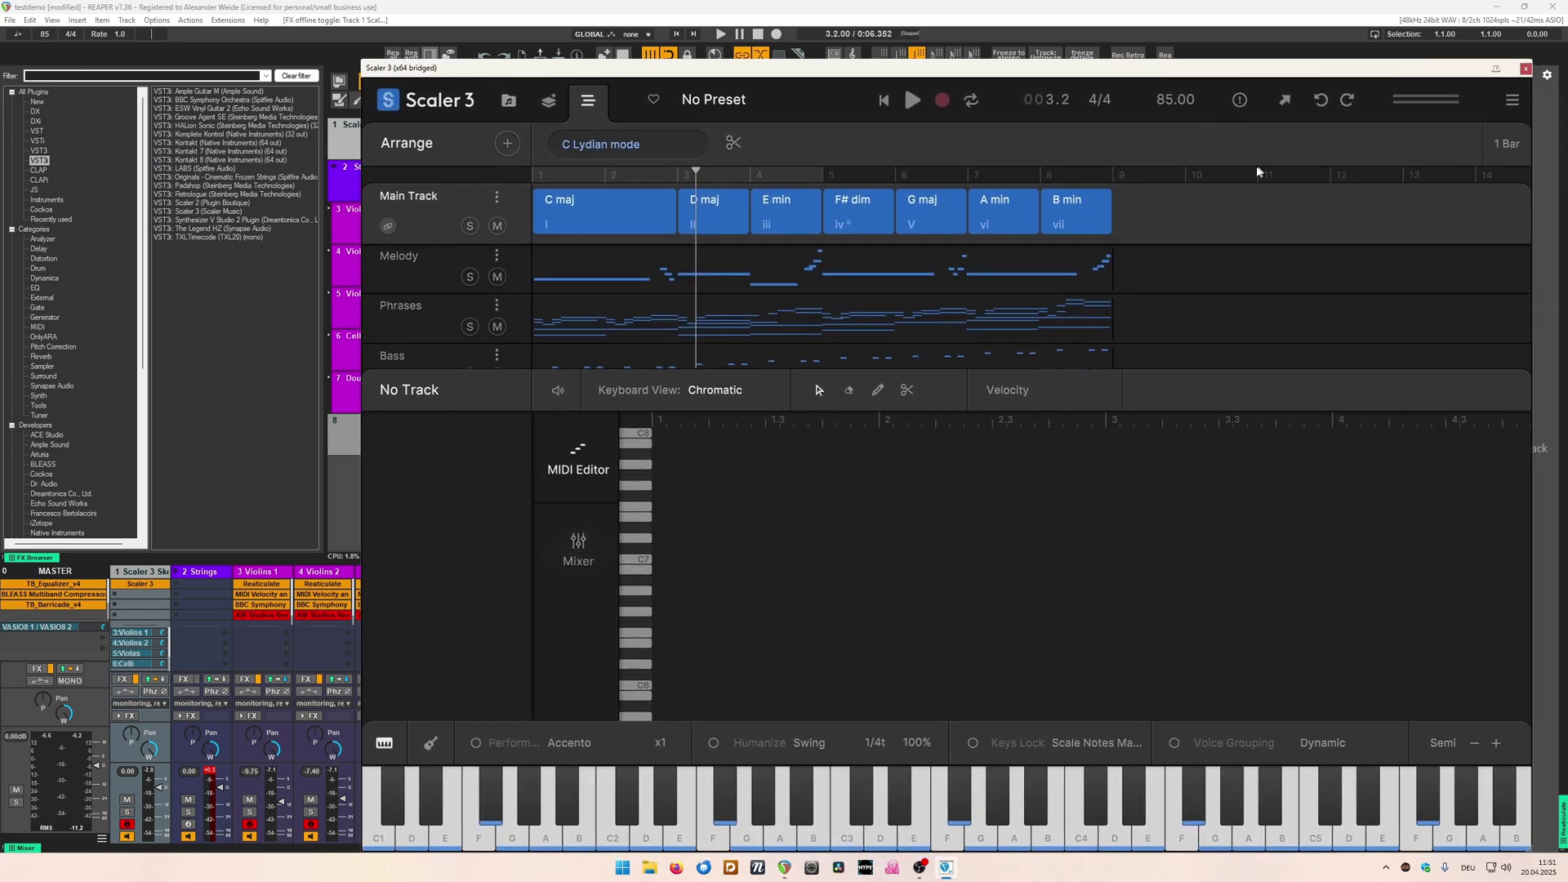